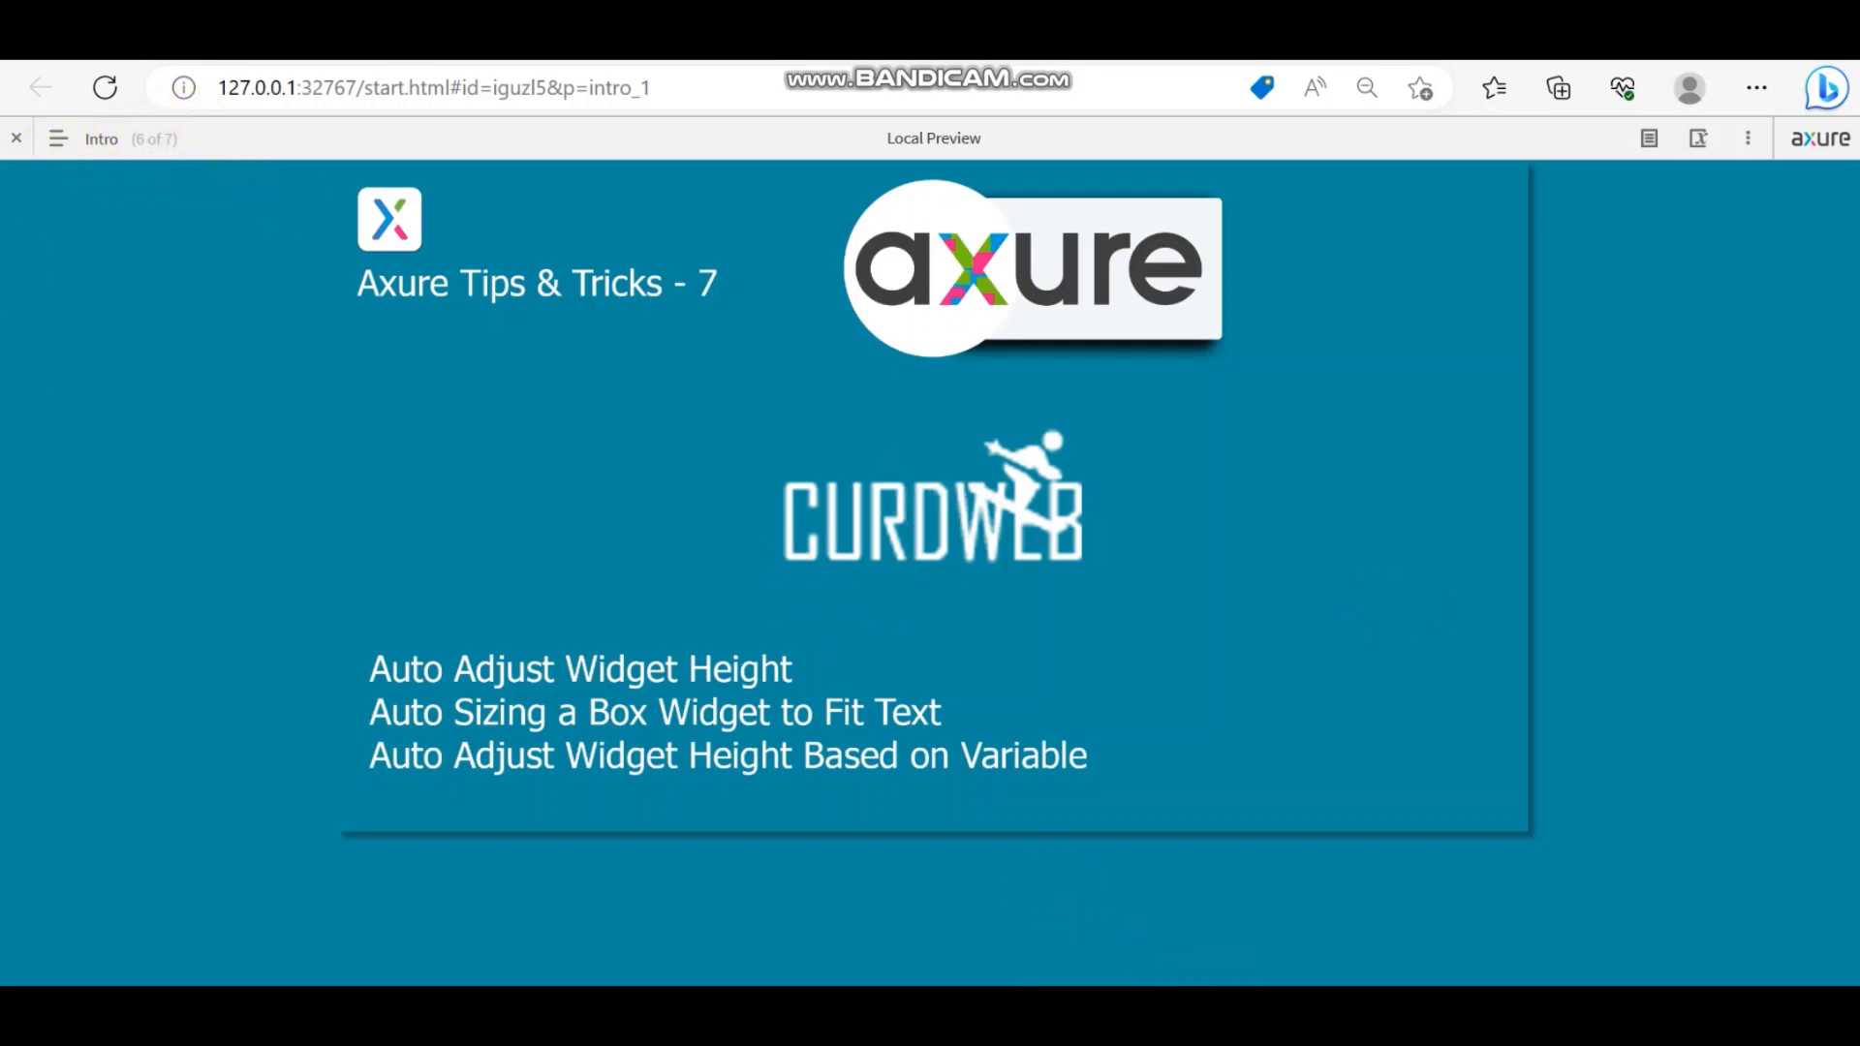
Step: Switch to Axure RP and open the Home page of the AXURE Tricks 7 folder
{"action": "left_click", "coordinate": [1223, 1018]}
{"action": "left_click", "coordinate": [112, 593]}
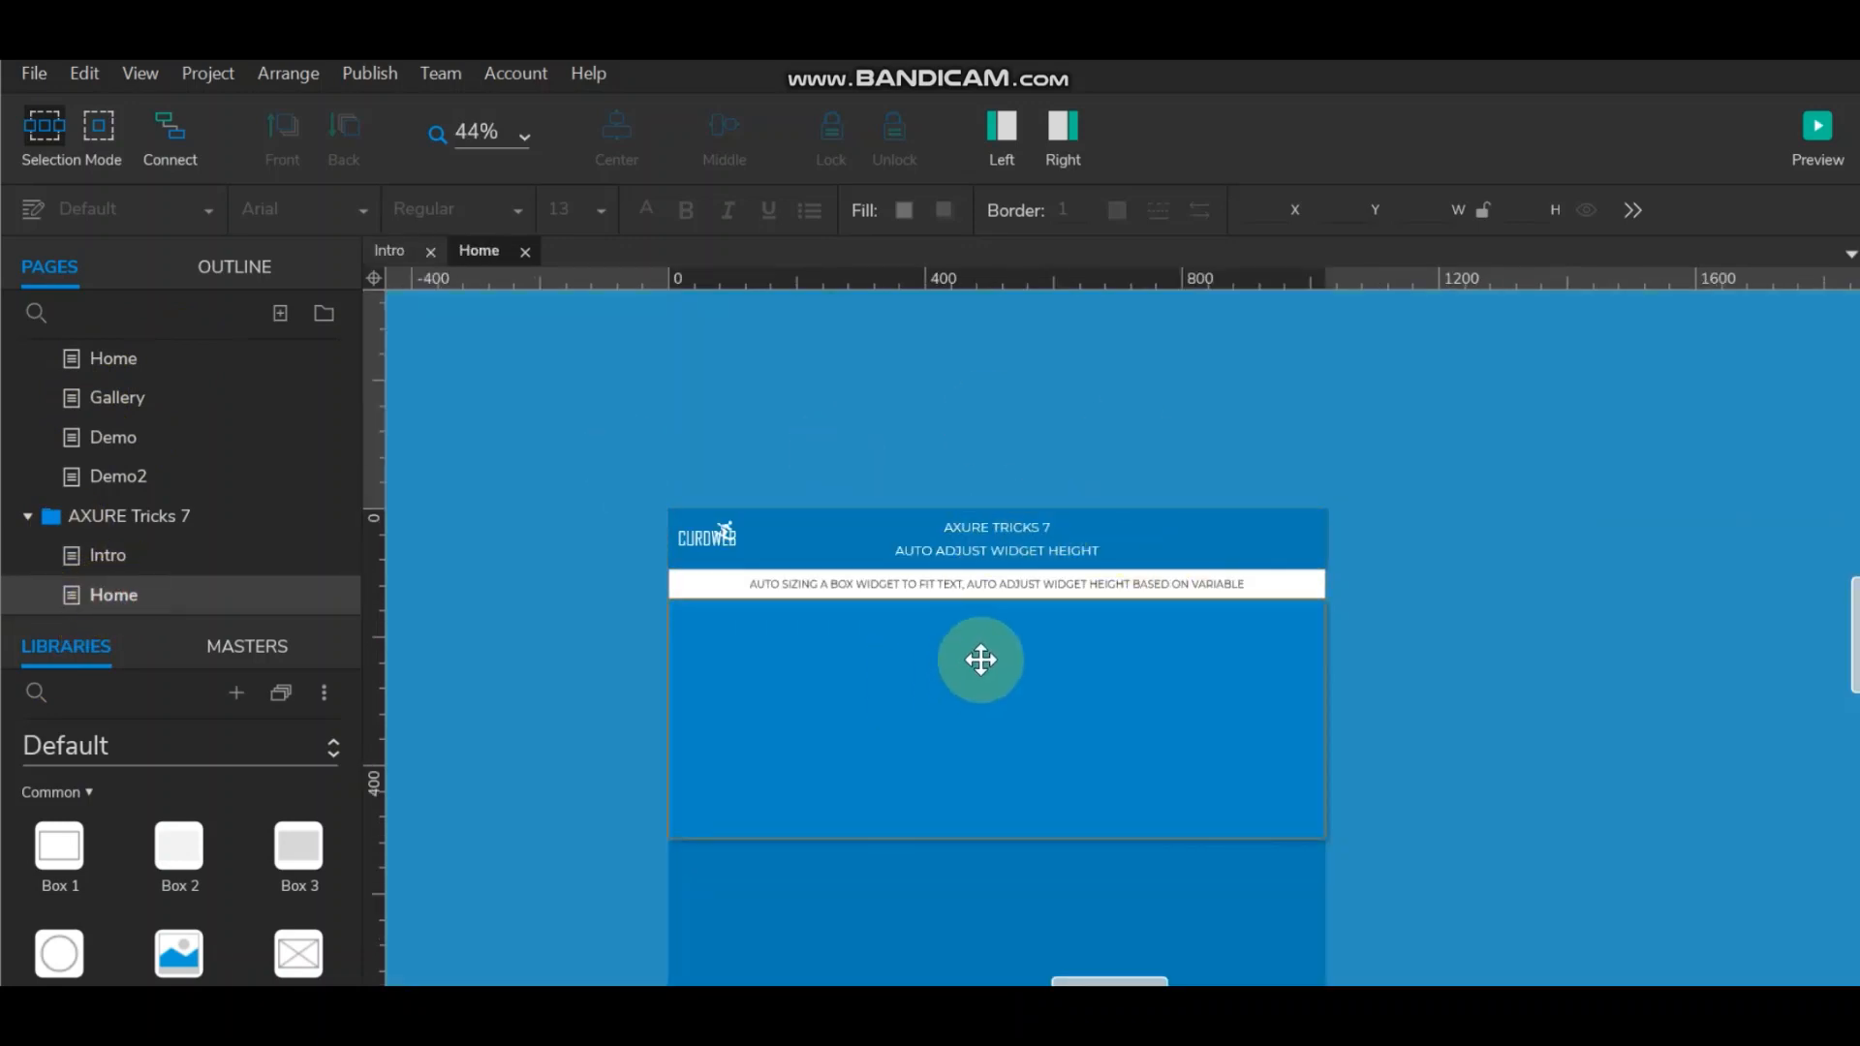
{"action": "scroll", "coordinate": [981, 660], "scroll_direction": "up", "scroll_amount": 3}
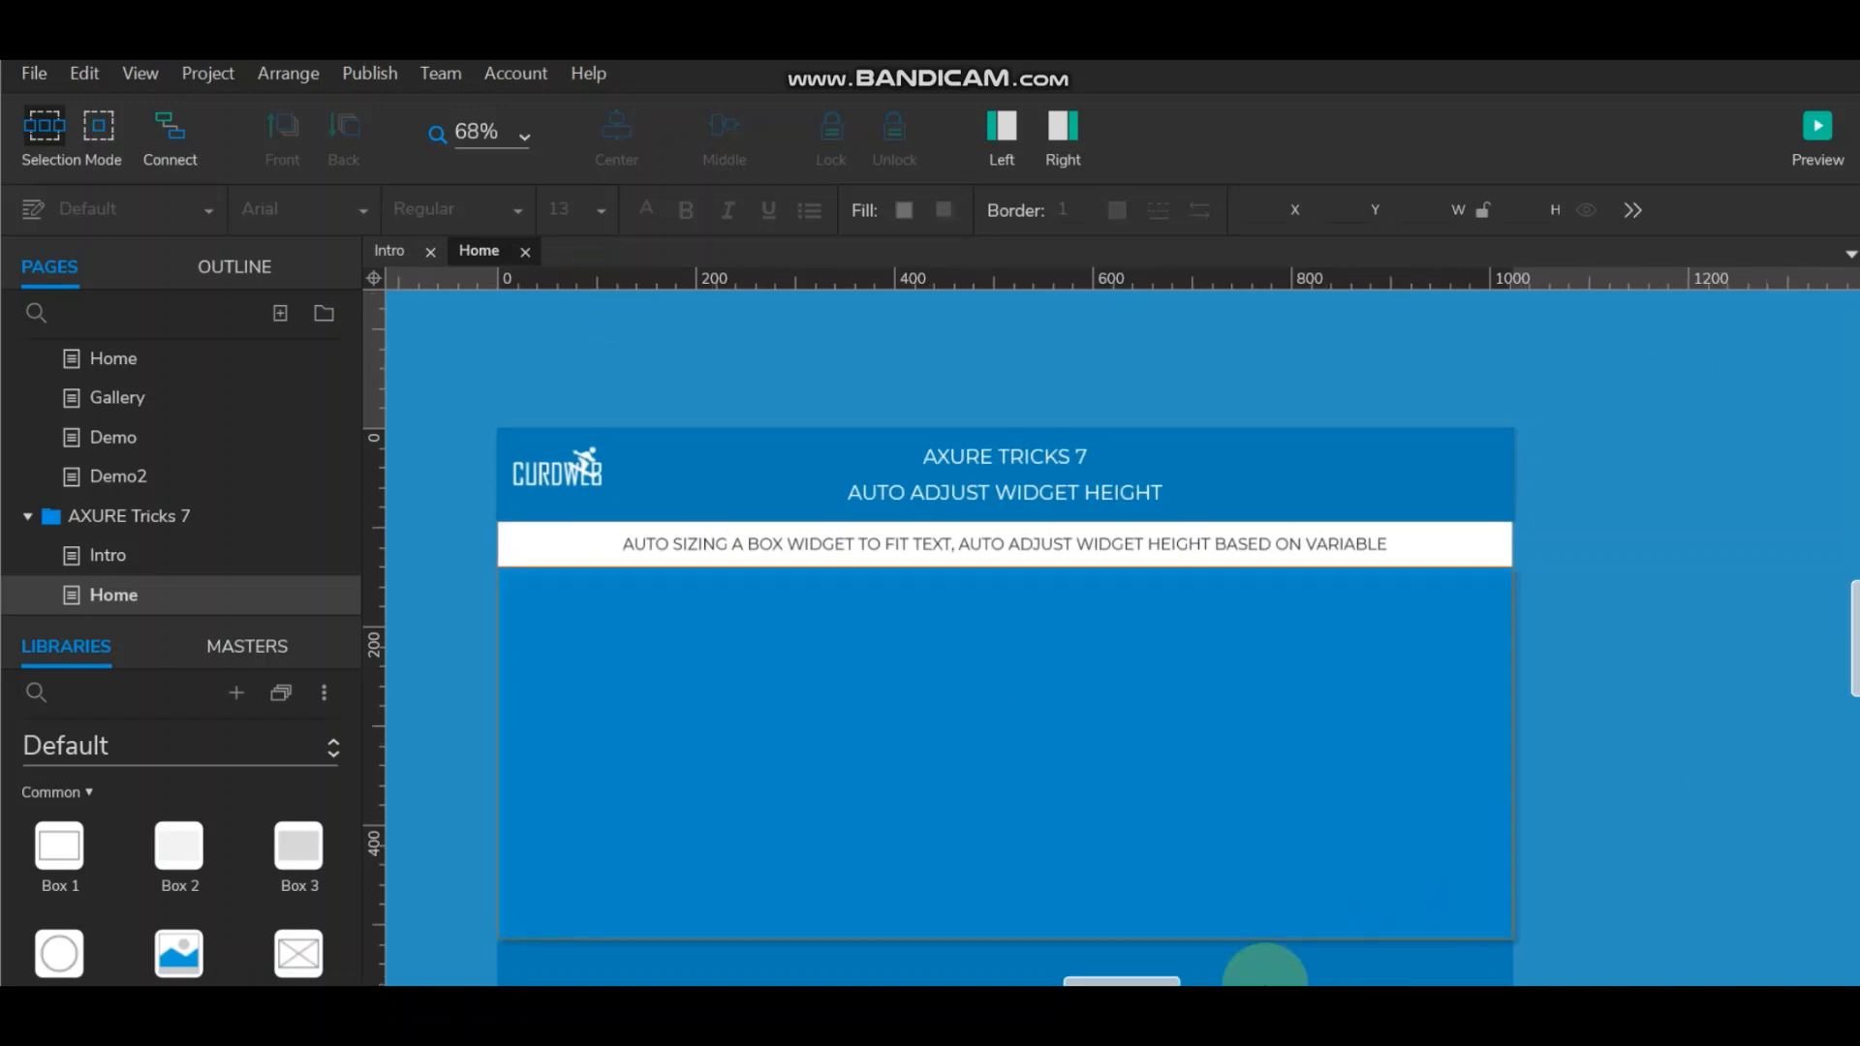
{"action": "scroll", "coordinate": [1146, 973], "scroll_direction": "left", "scroll_amount": 3}
{"action": "scroll", "coordinate": [1146, 978], "scroll_direction": "right", "scroll_amount": 2}
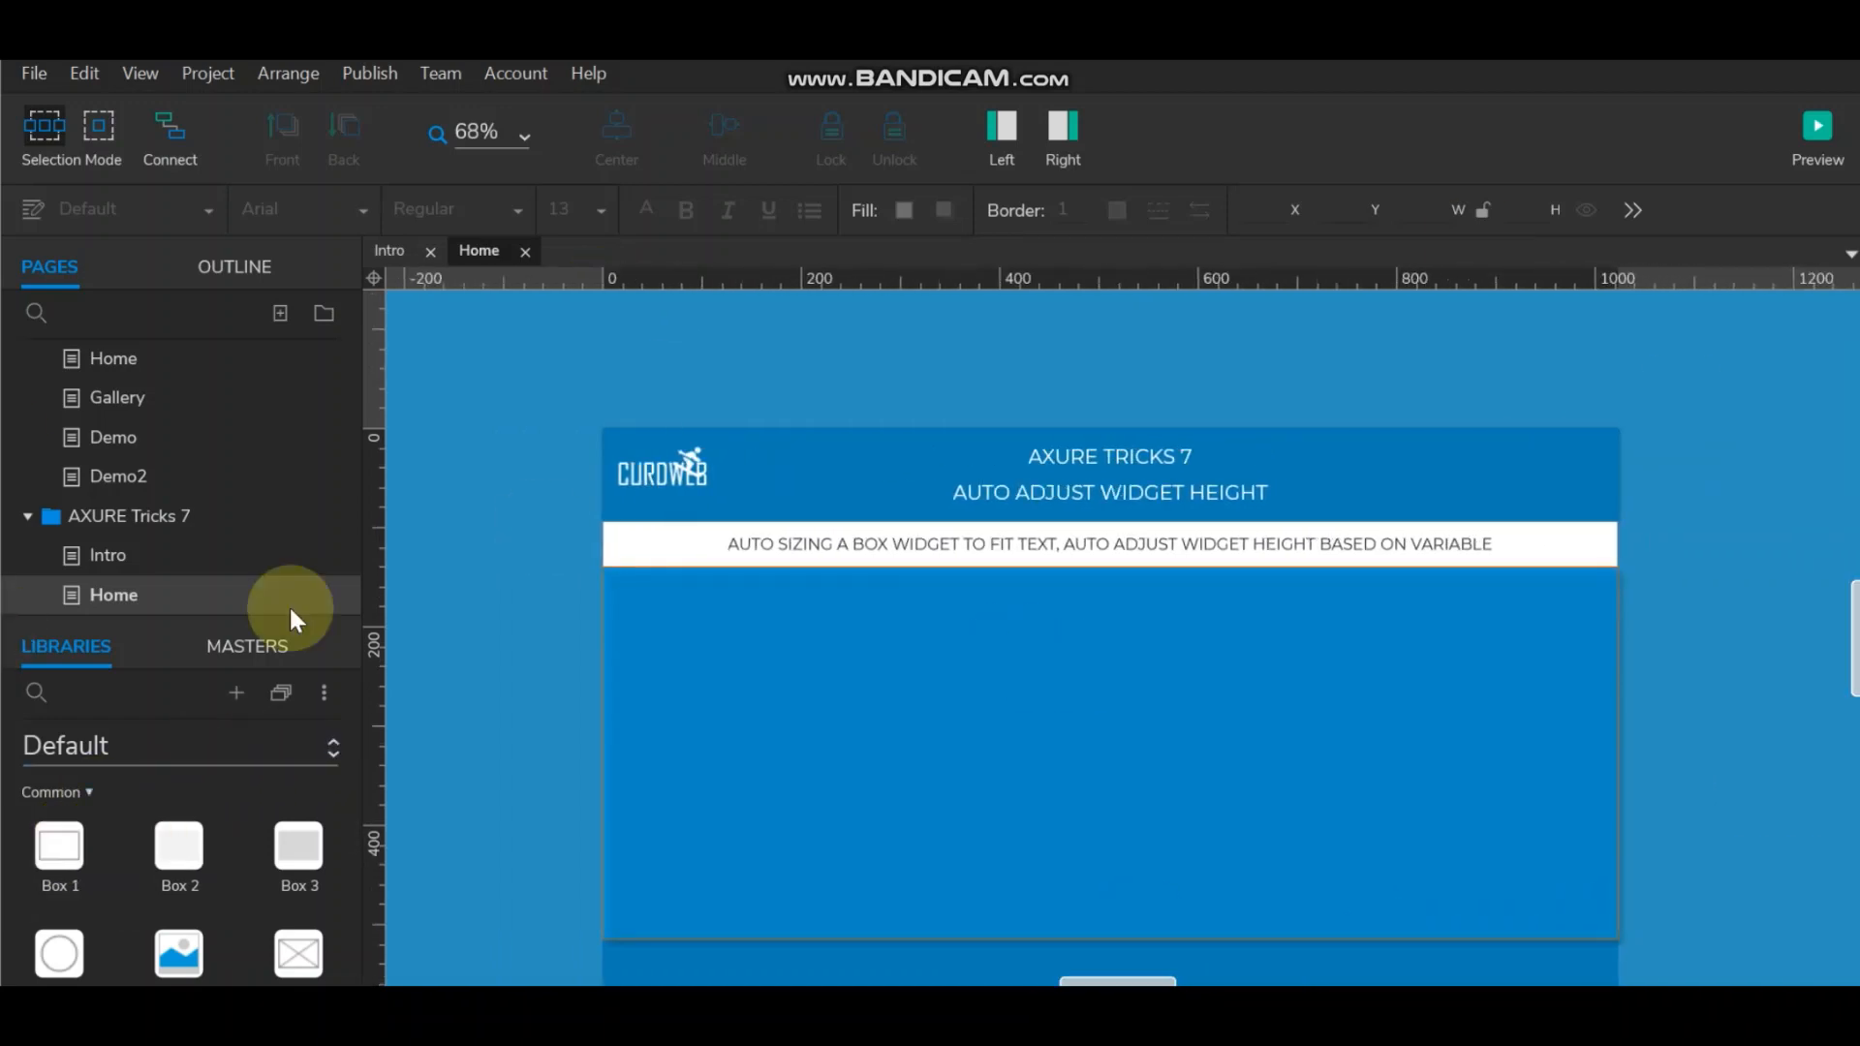
Step: Place a Box 1 widget at about X 21, Y 166 in the empty content area and reduce its height to about 52
{"action": "left_click_drag", "start_coordinate": [59, 840], "coordinate": [622, 593]}
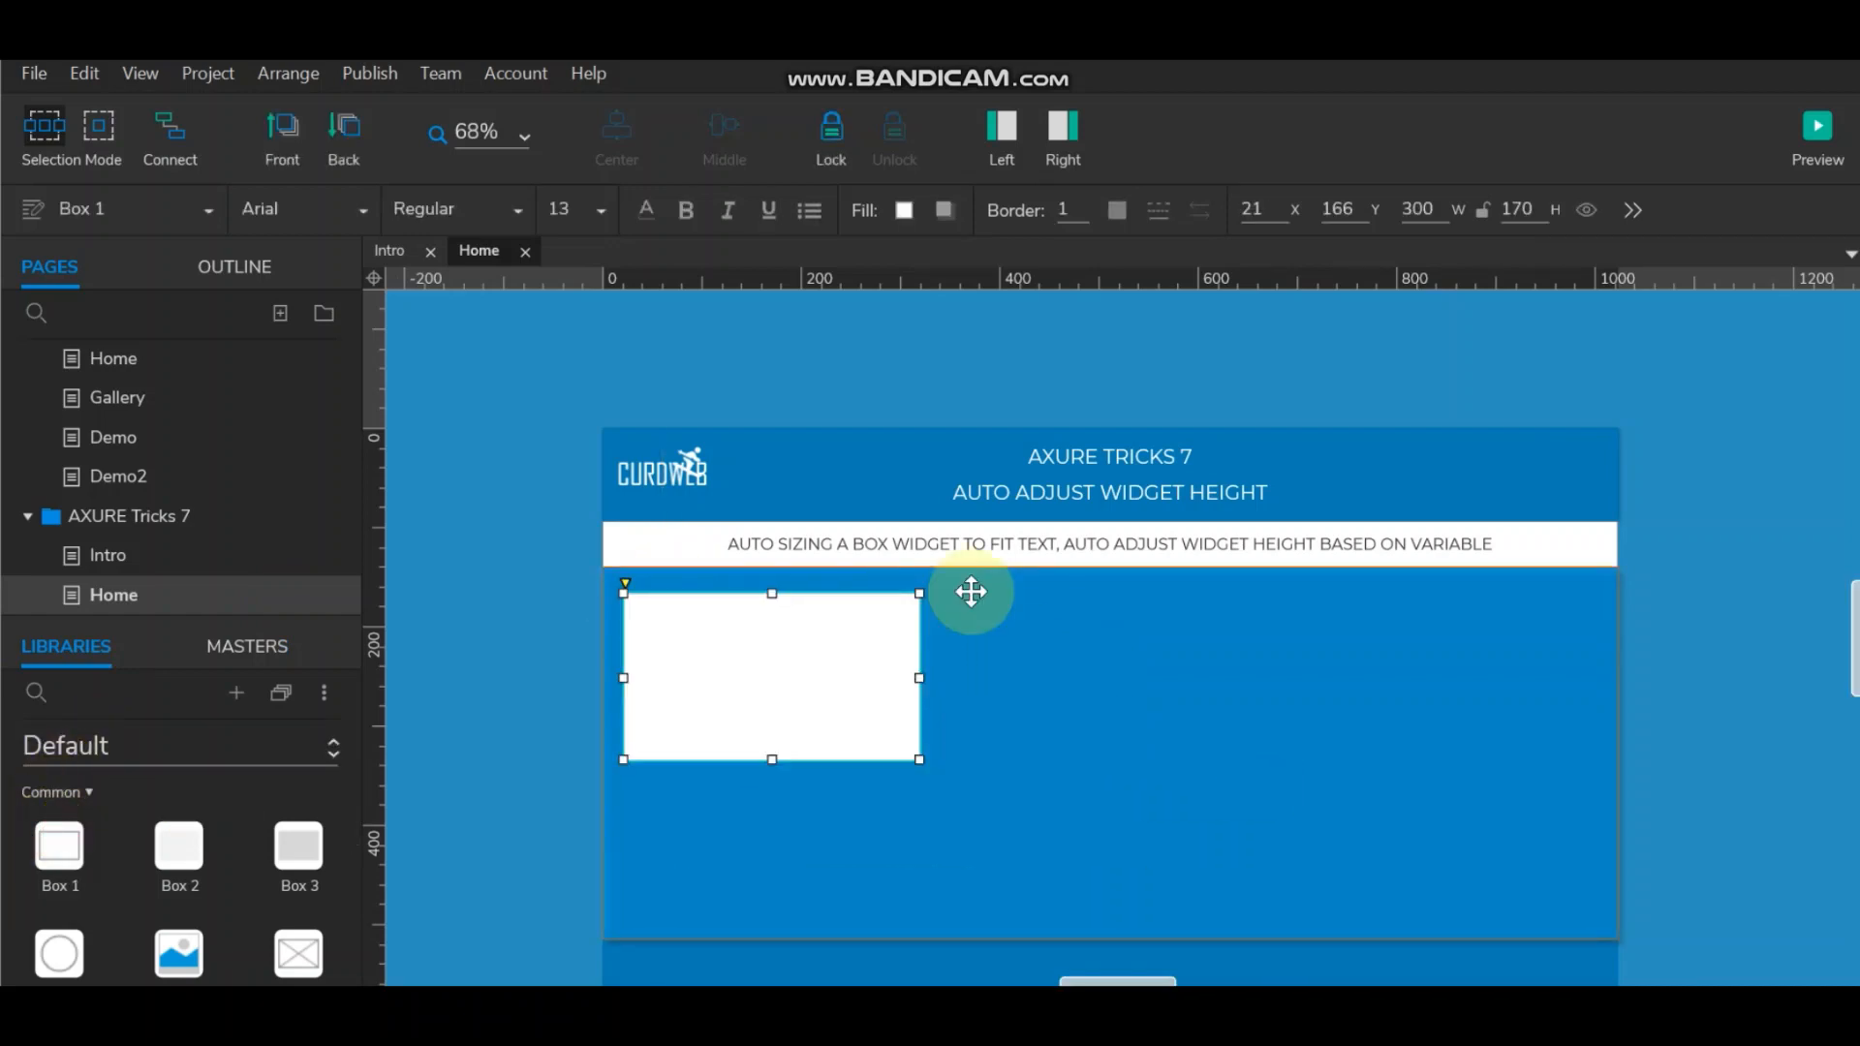
{"action": "left_click", "coordinate": [899, 337]}
{"action": "left_click", "coordinate": [814, 718]}
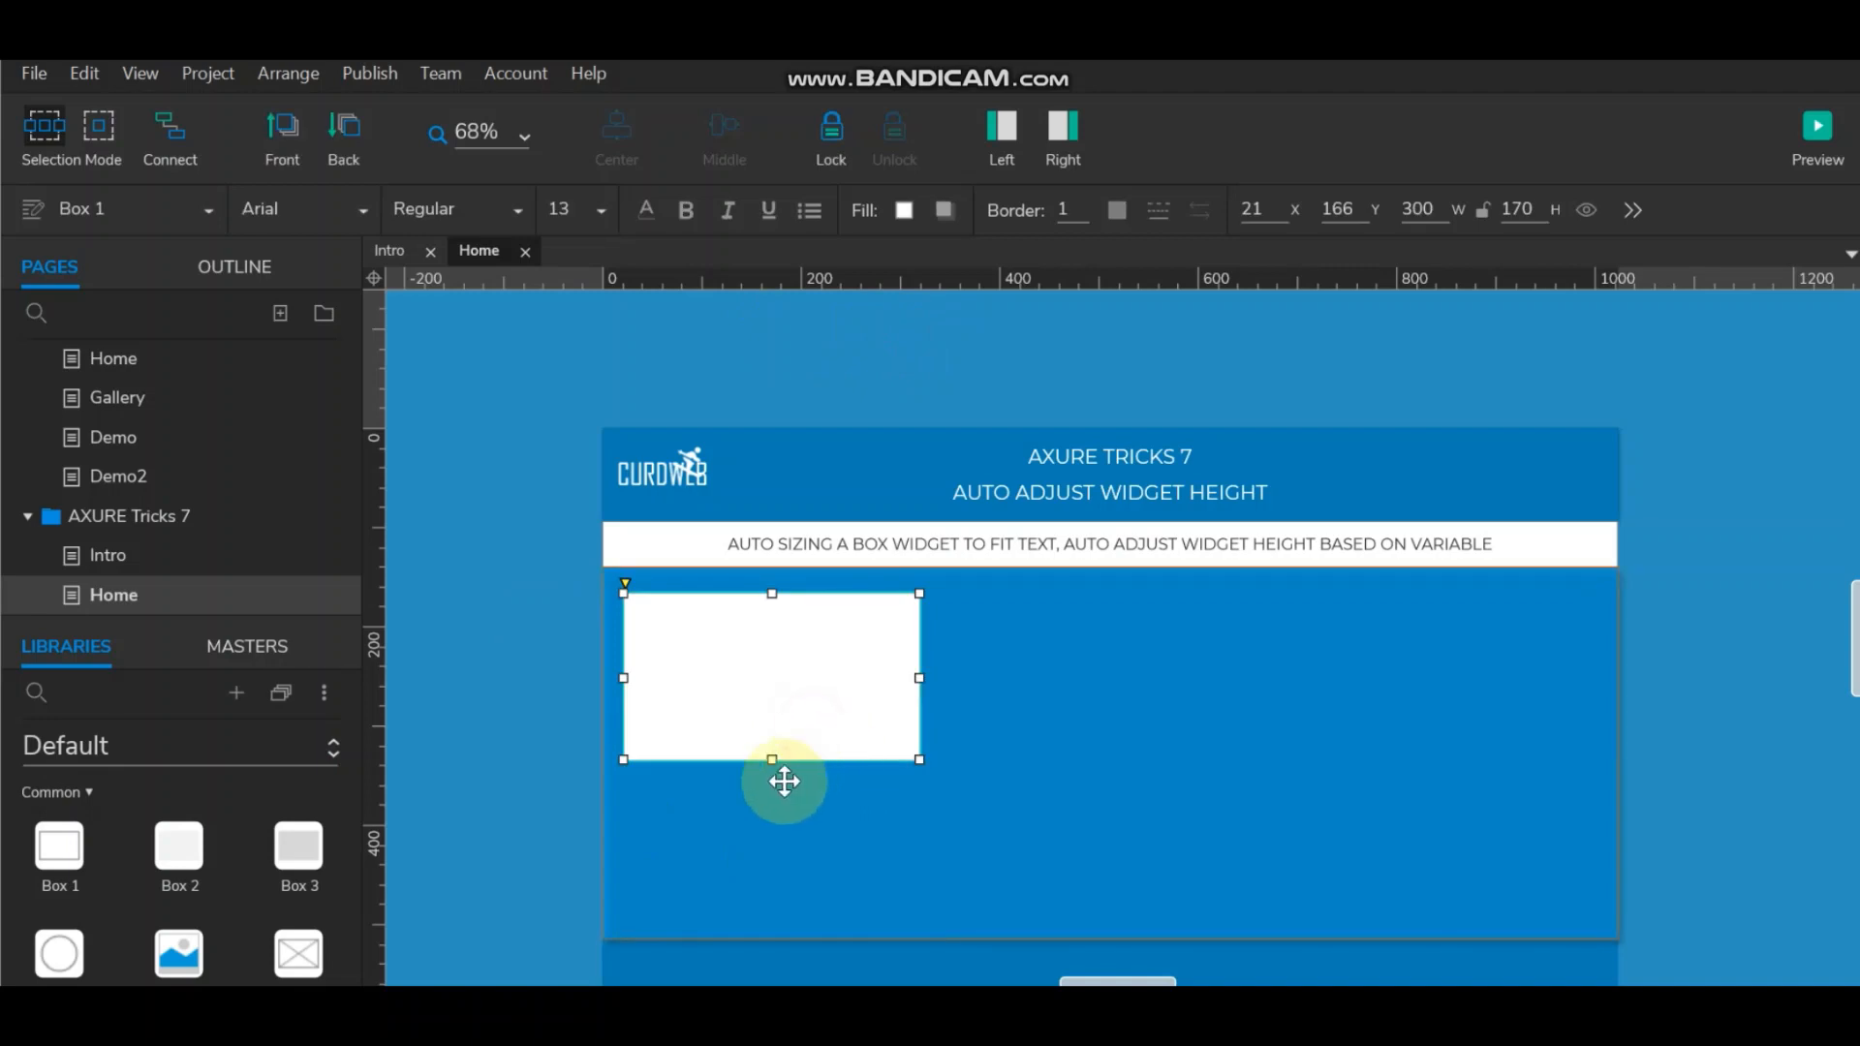
{"action": "left_click_drag", "start_coordinate": [776, 763], "coordinate": [778, 648]}
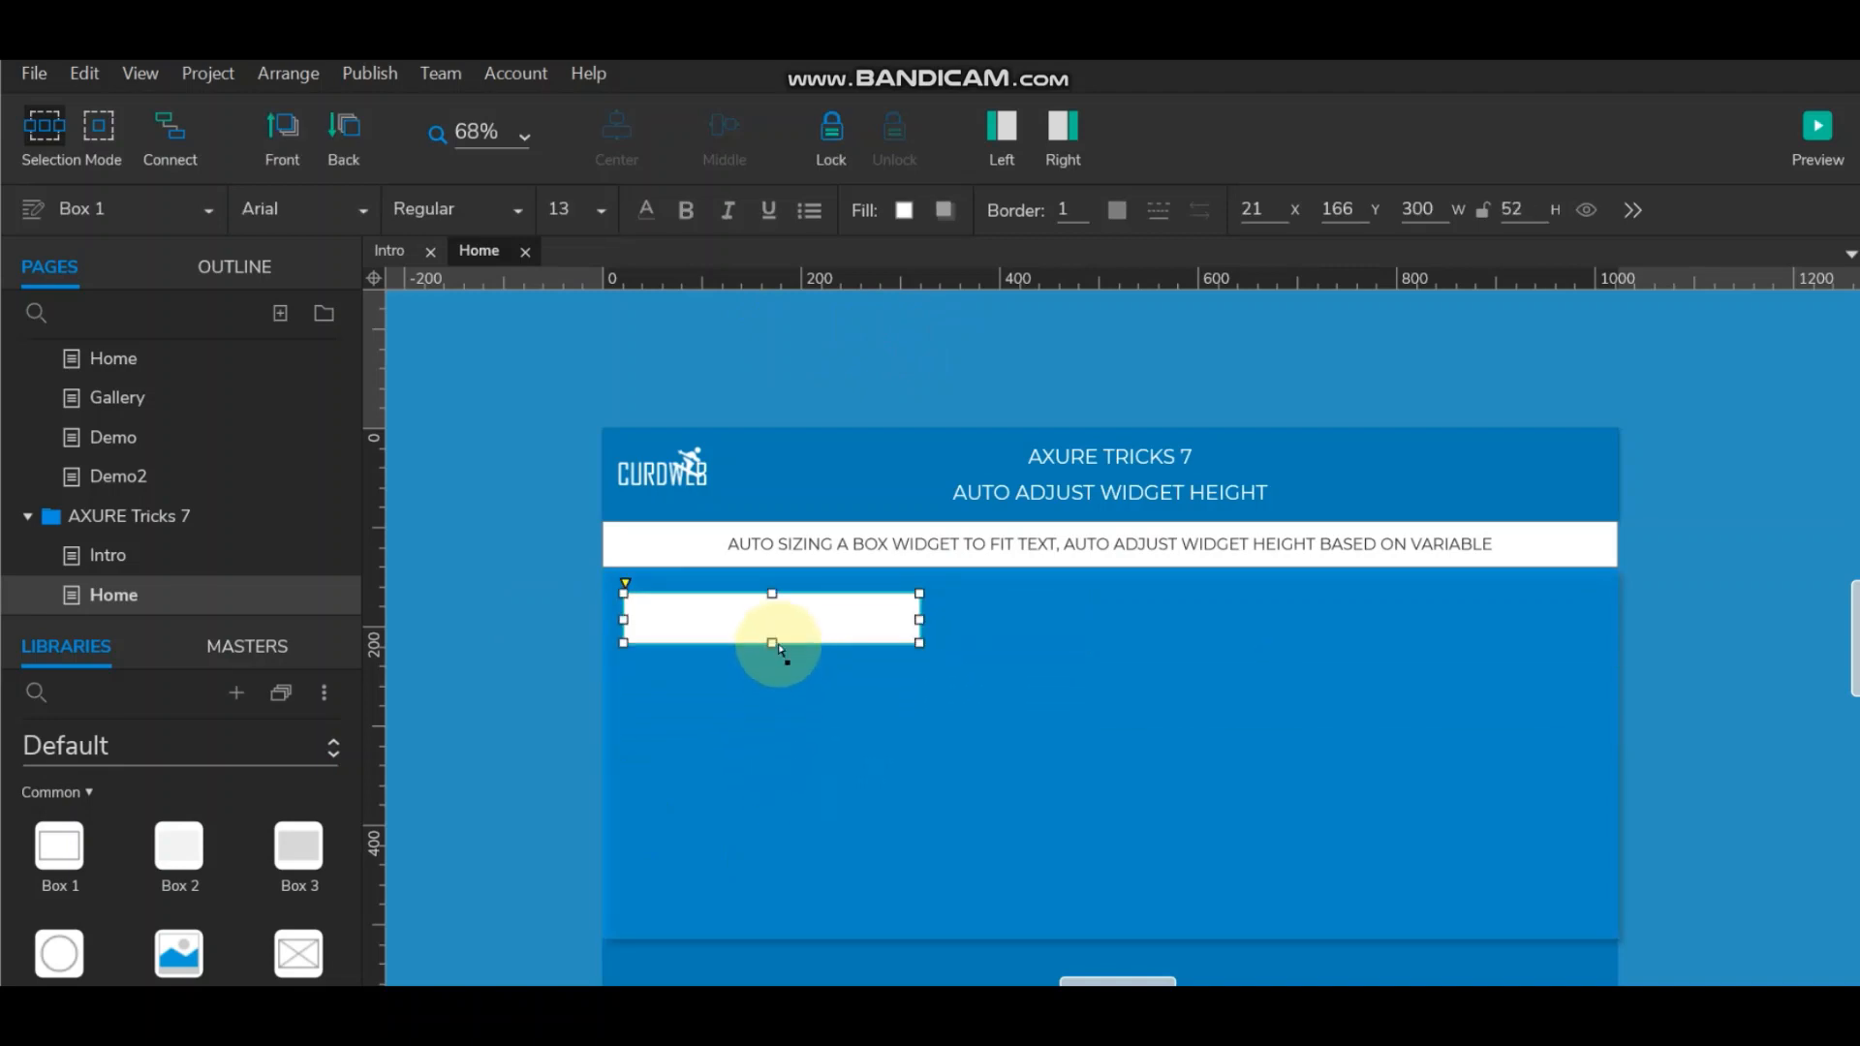
{"action": "left_click", "coordinate": [502, 607]}
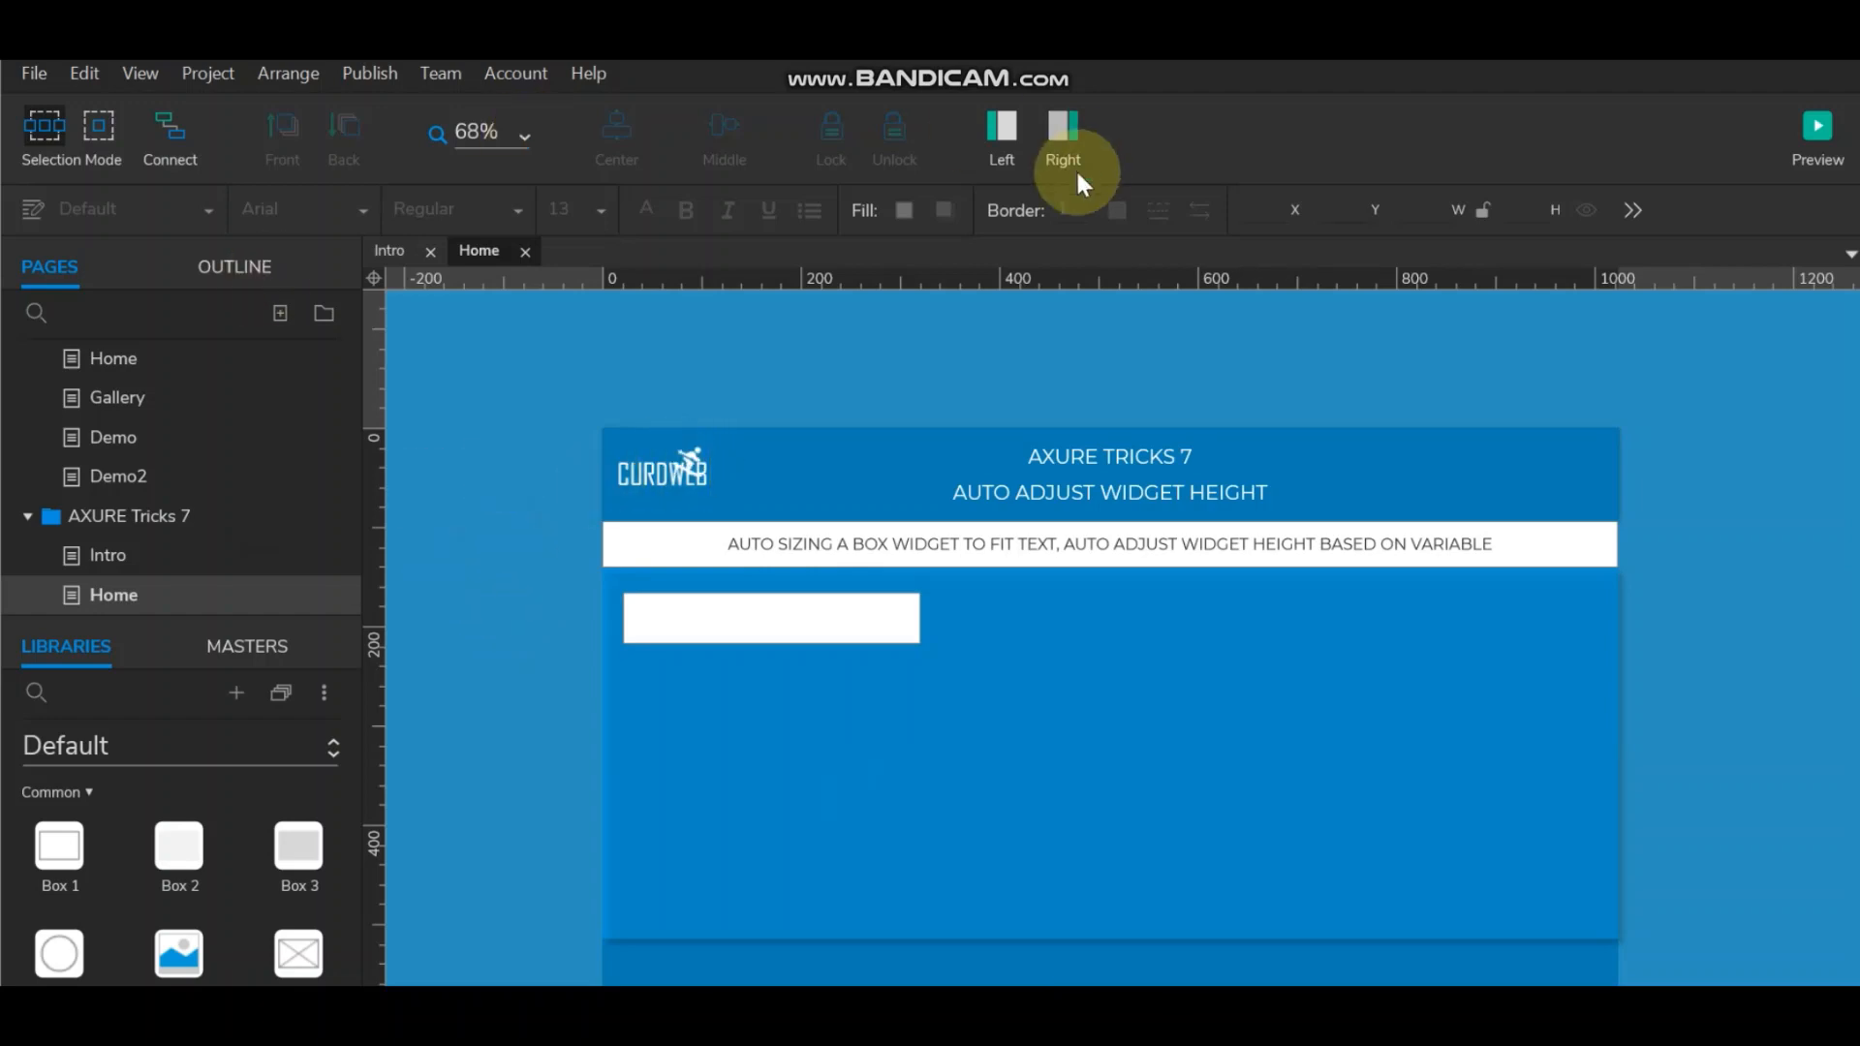
Step: Display the style settings of the white box and examine its fit-to-text sizing options
{"action": "left_click", "coordinate": [1066, 126]}
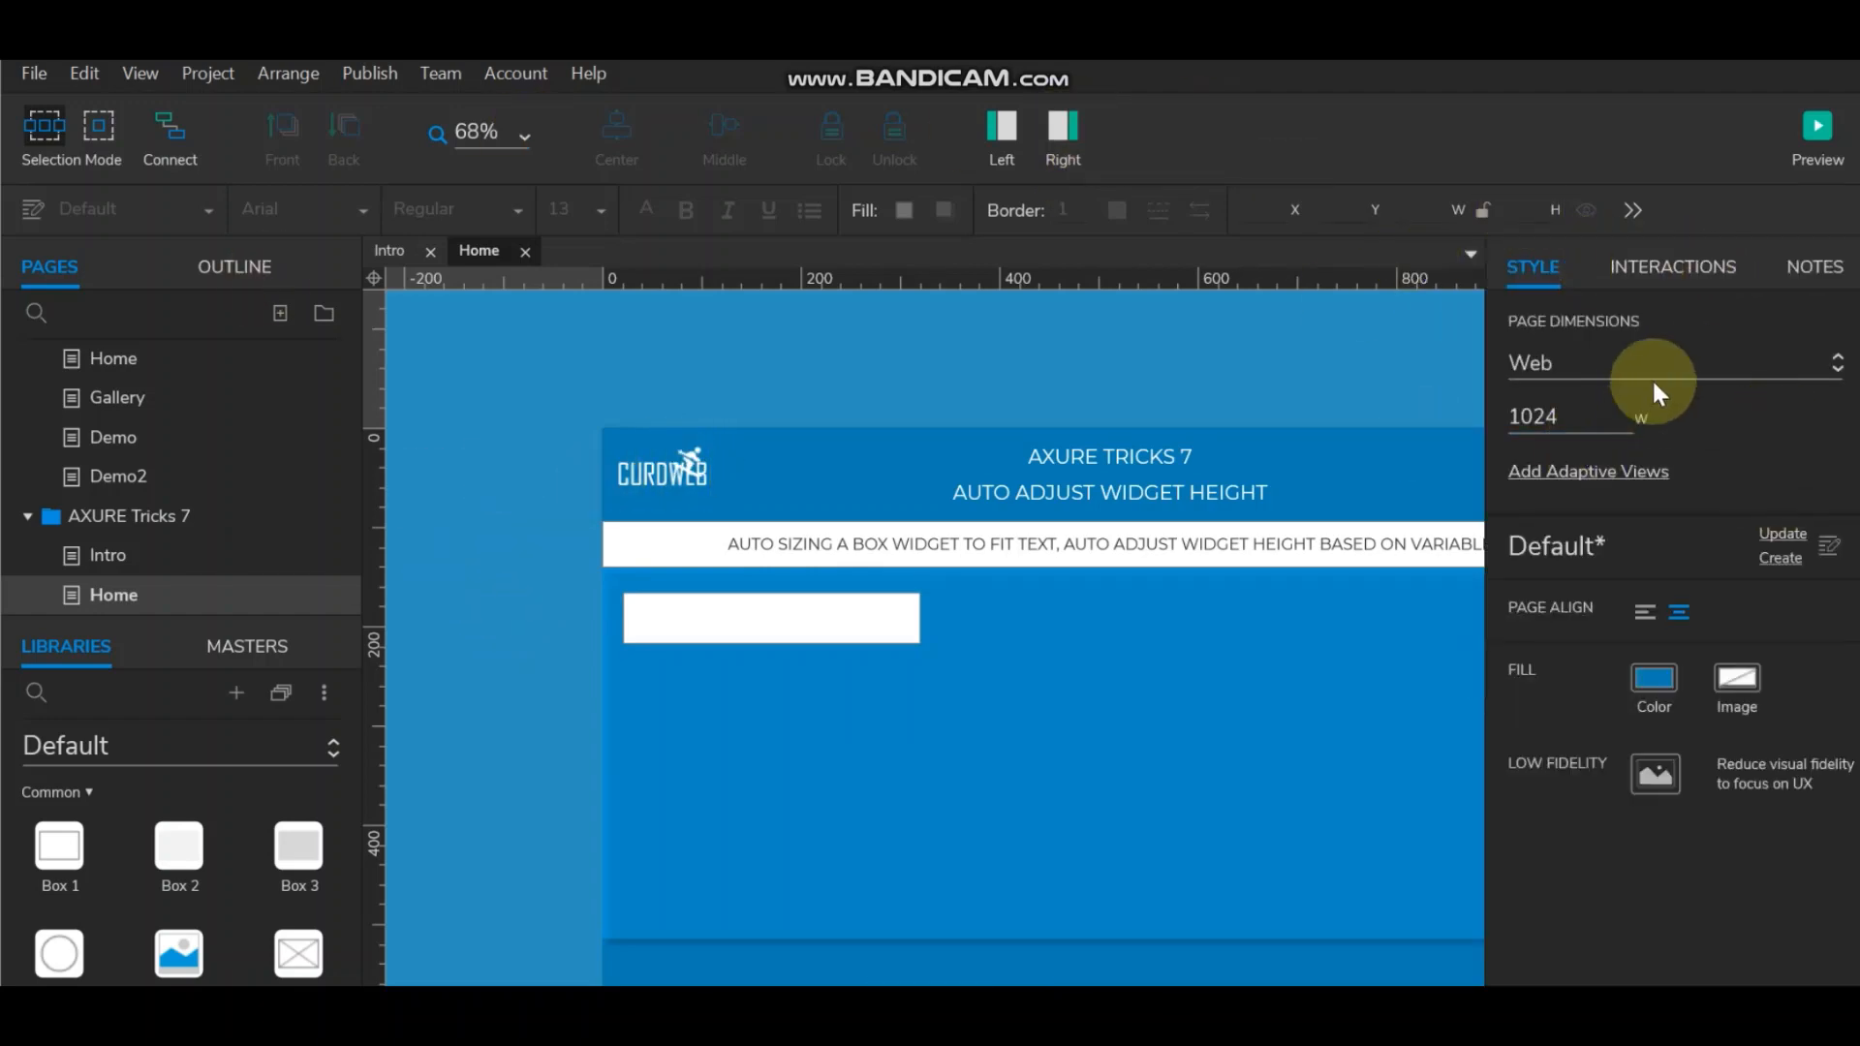
{"action": "left_click", "coordinate": [750, 632]}
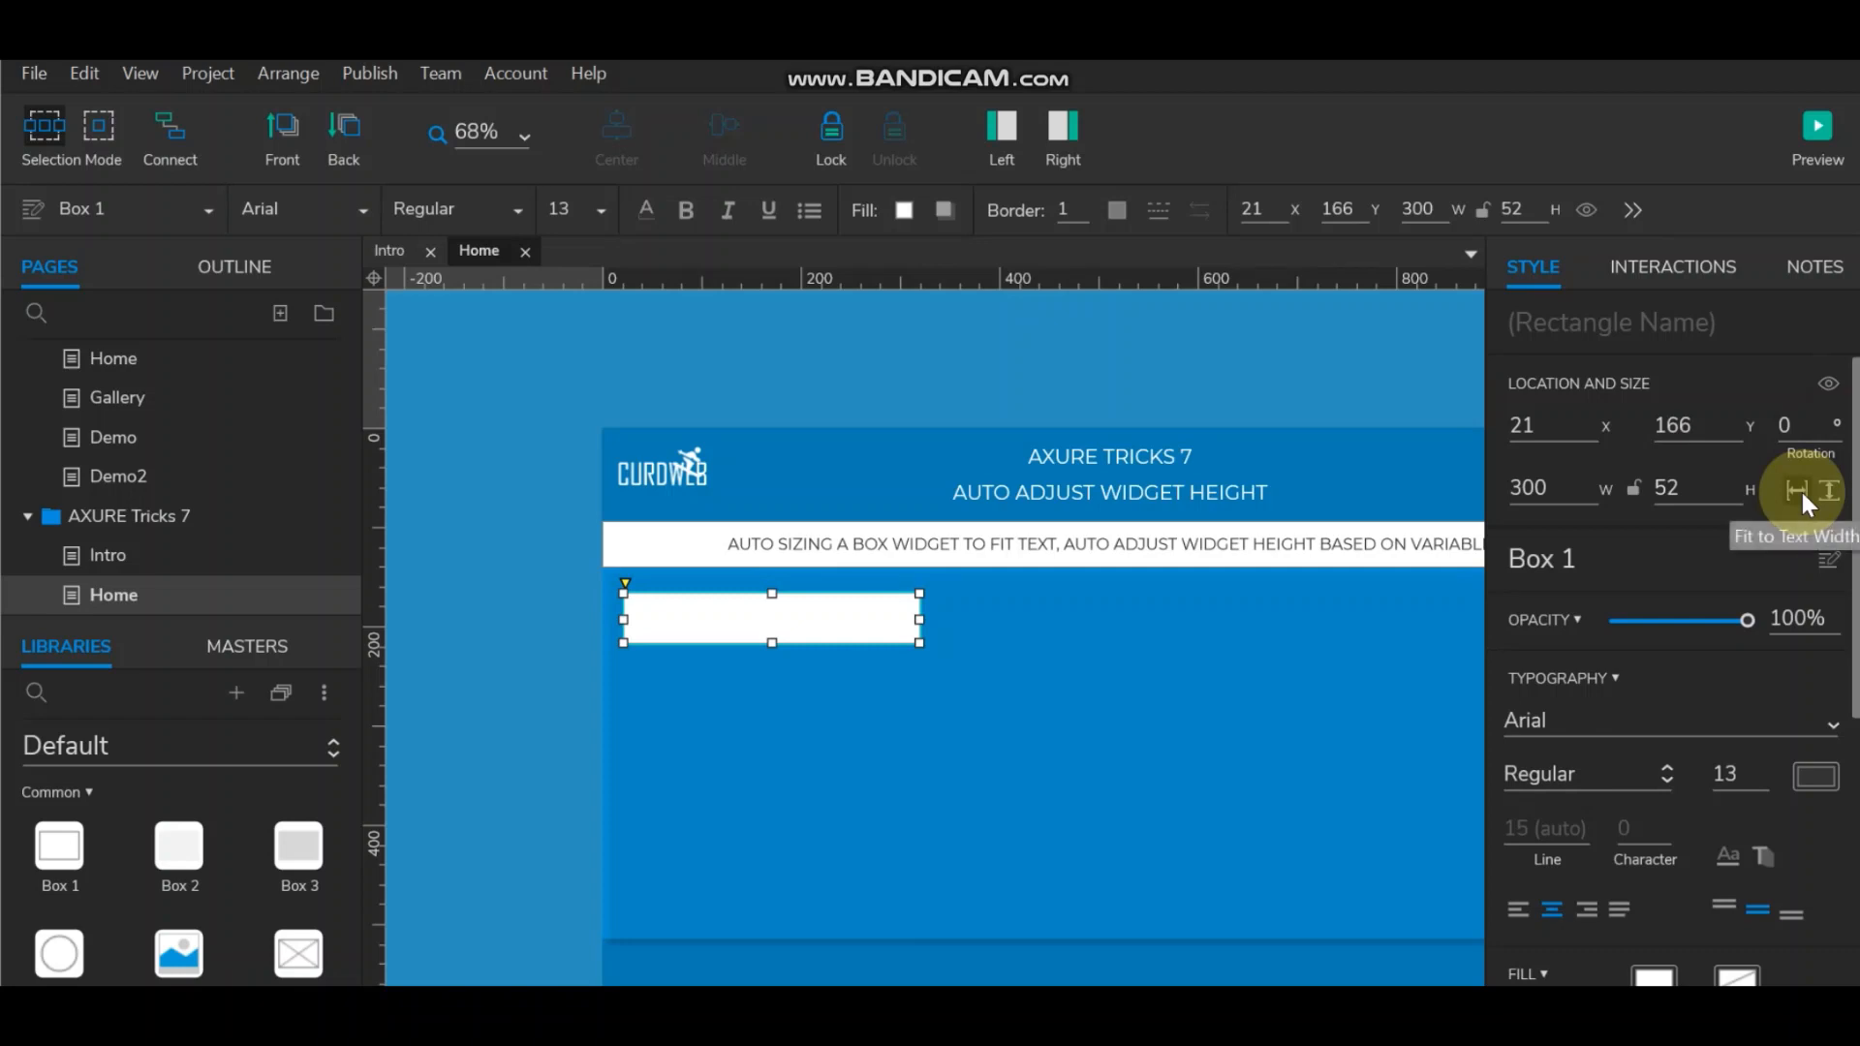
{"action": "left_click", "coordinate": [515, 409]}
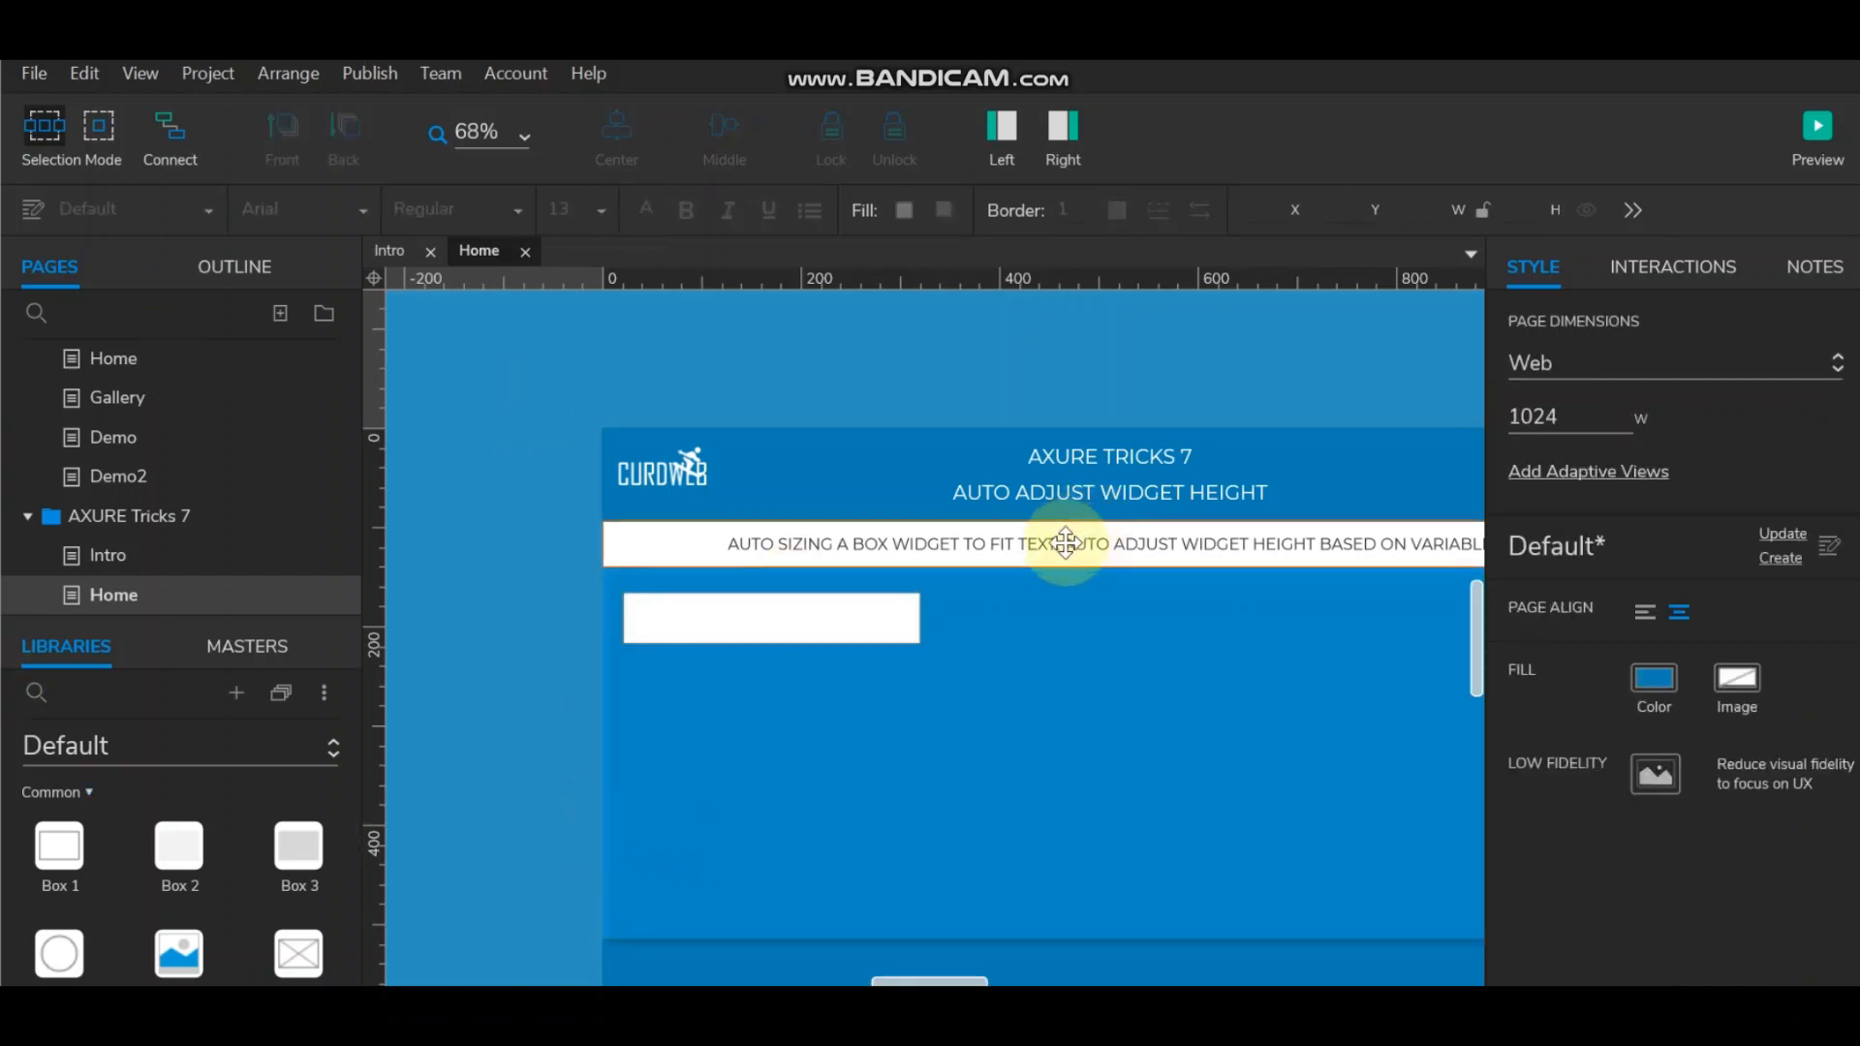
Step: Fill the white box with Lorem Ipsum placeholder text
{"action": "scroll", "coordinate": [194, 823], "scroll_direction": "down", "scroll_amount": 3}
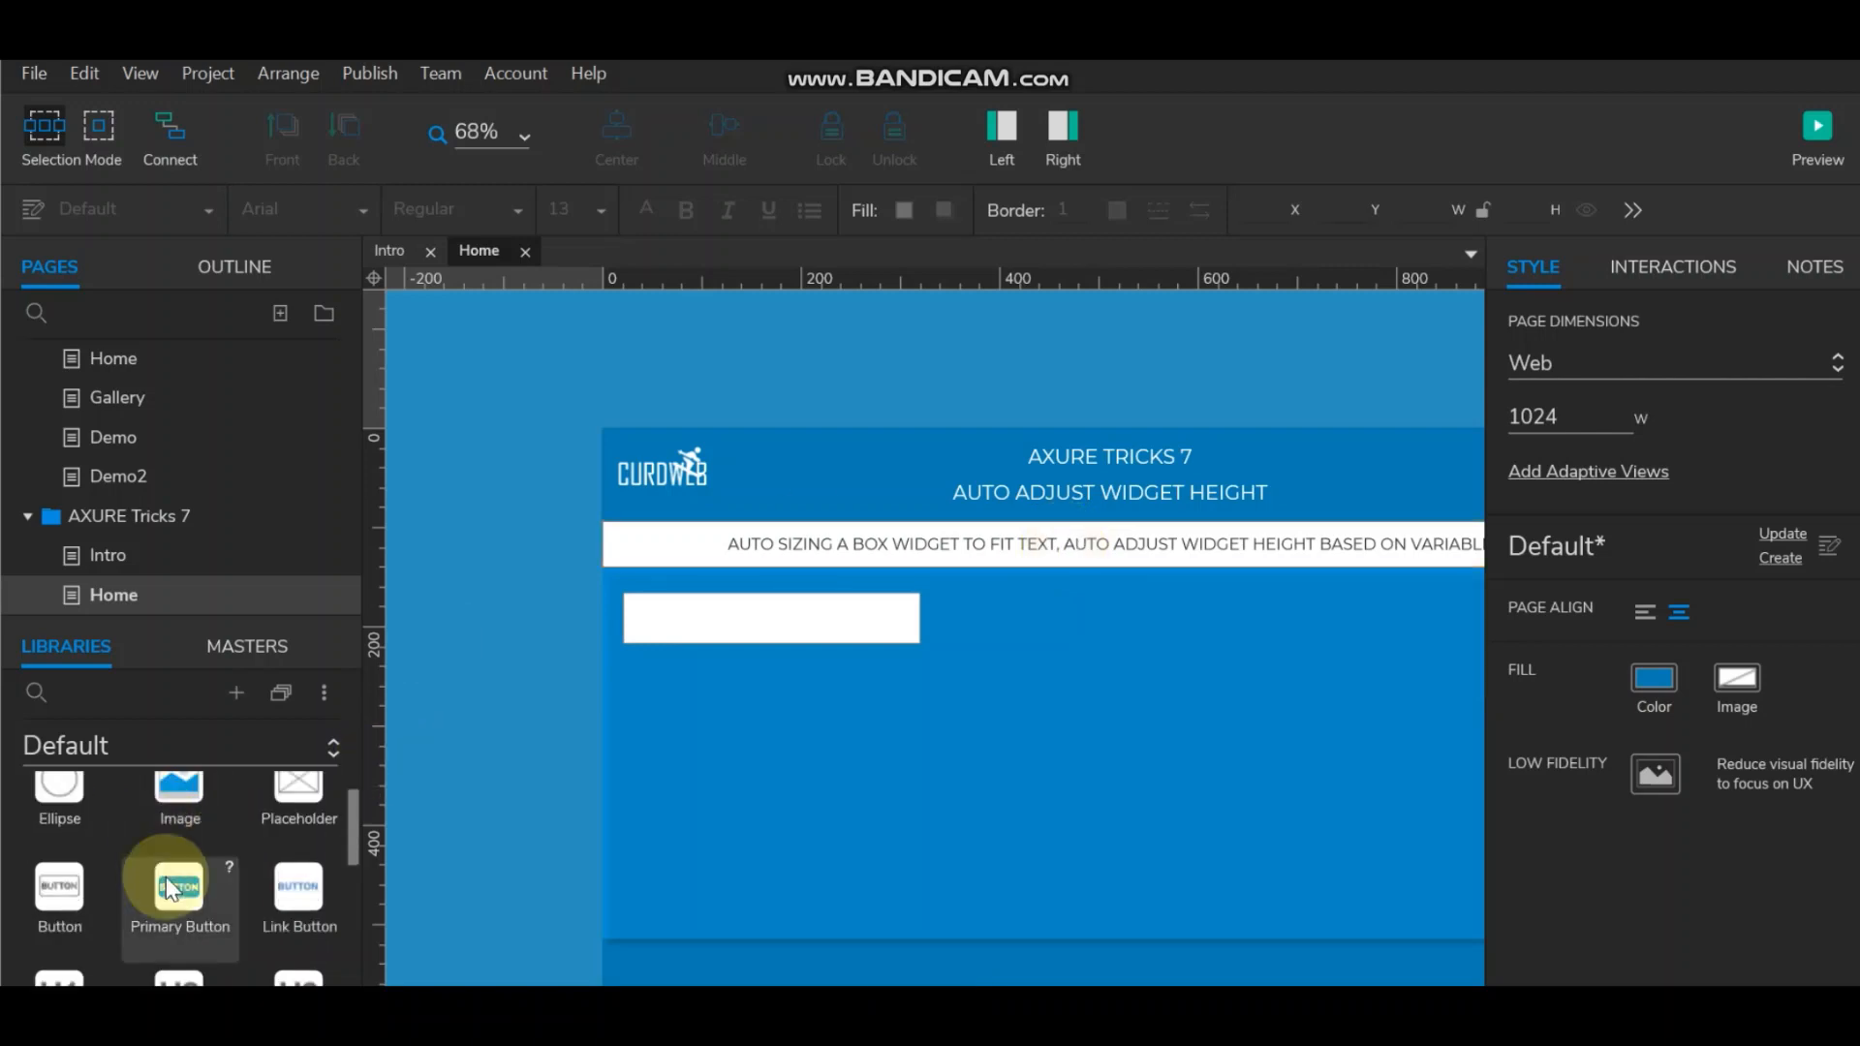
{"action": "right_click", "coordinate": [741, 635]}
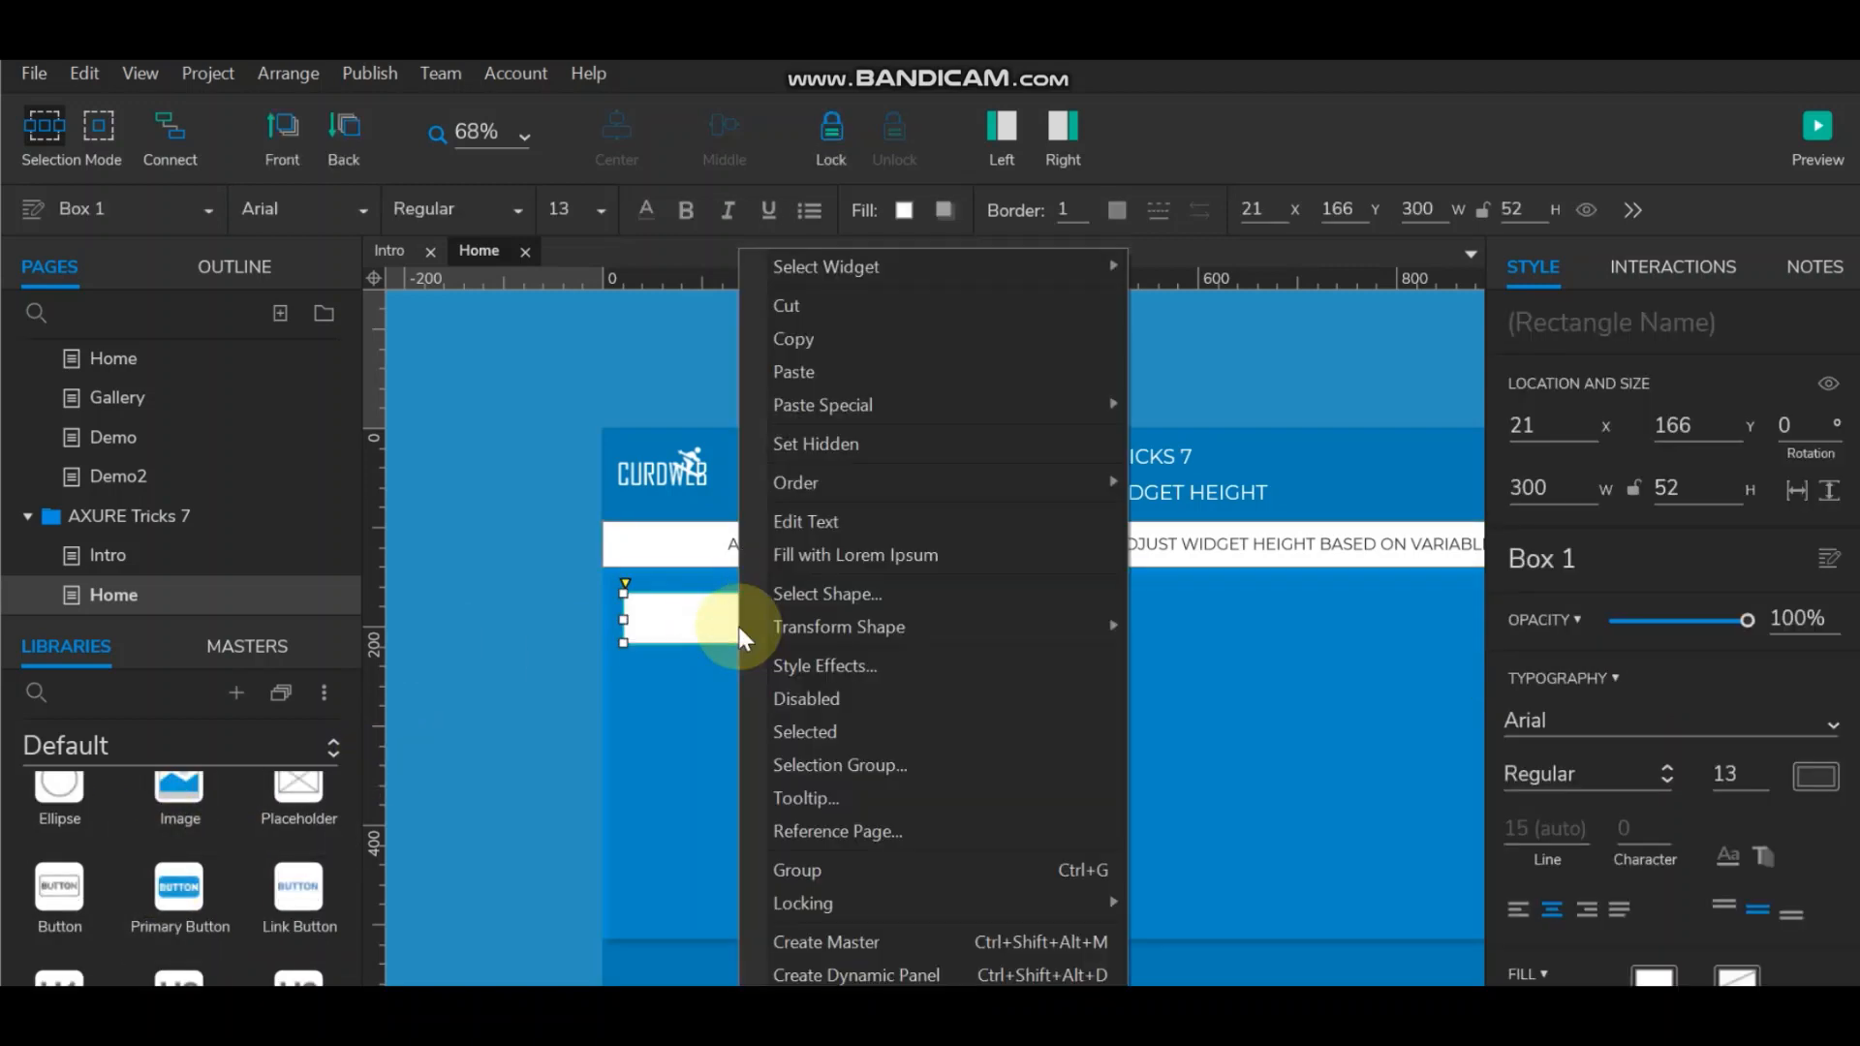
{"action": "left_click", "coordinate": [852, 560]}
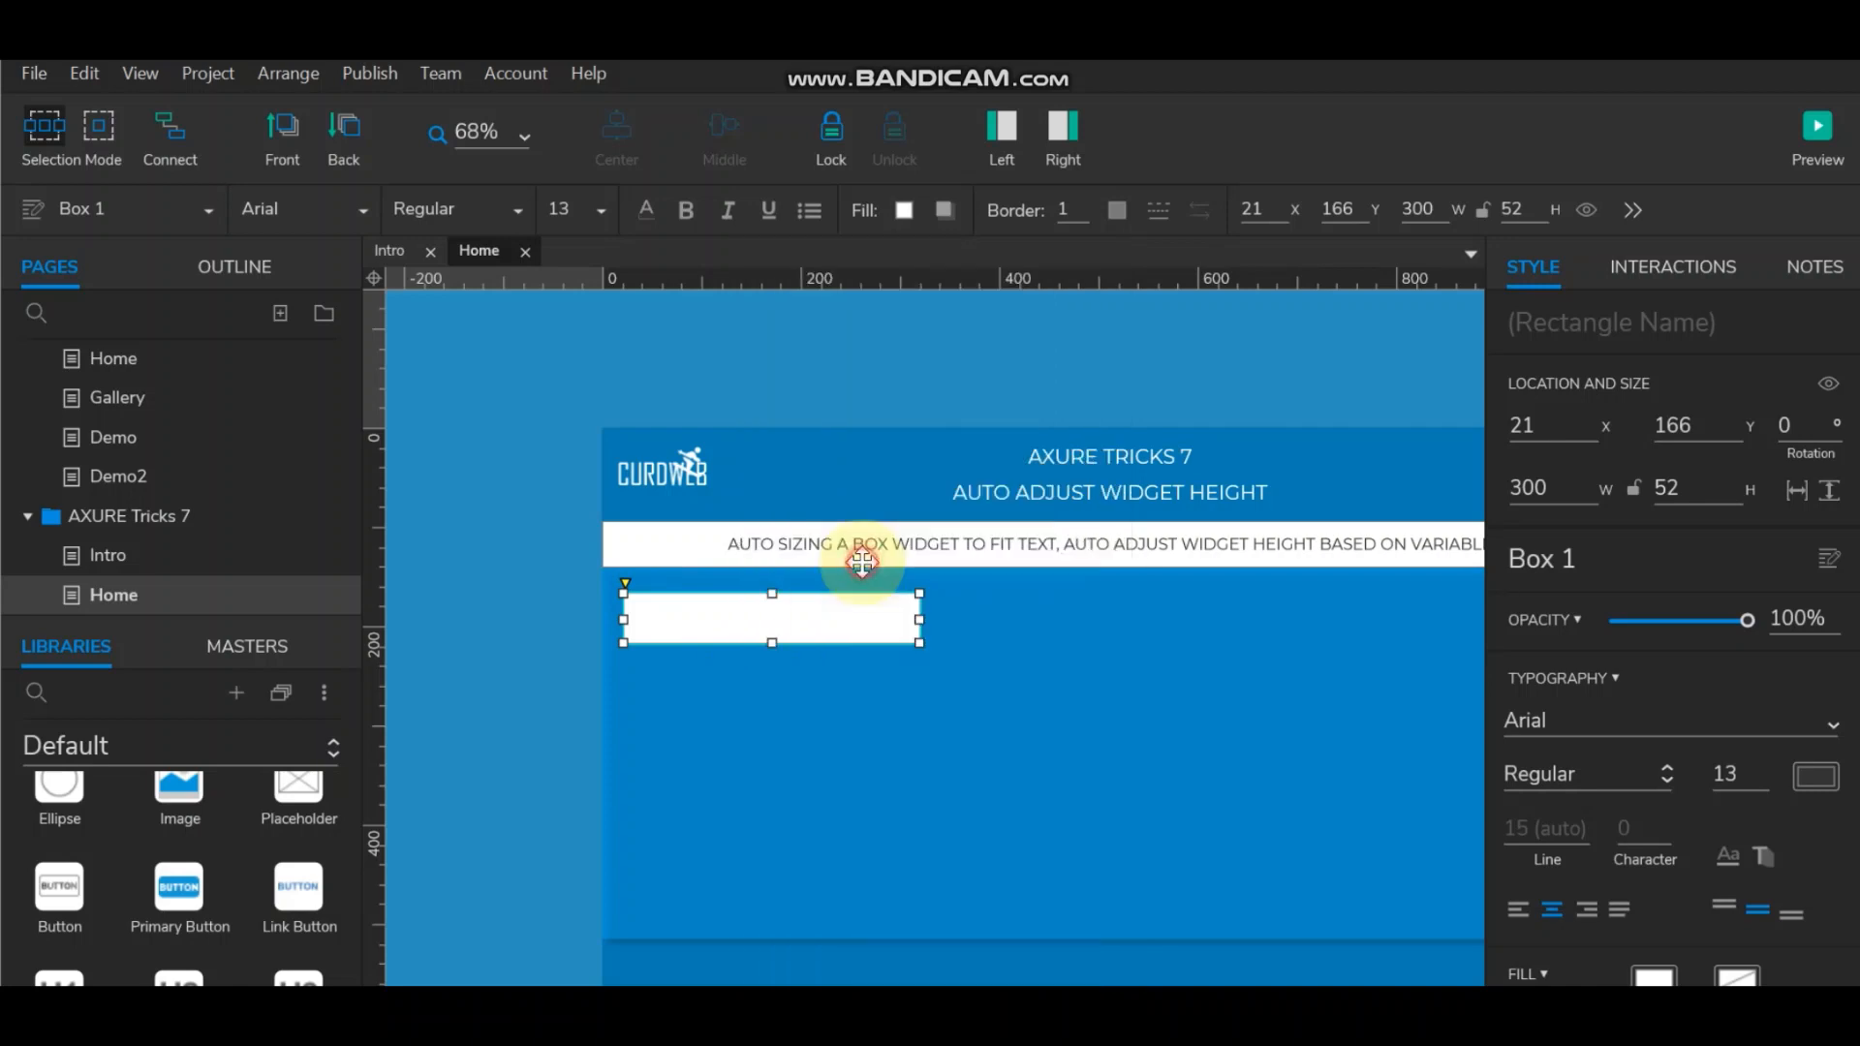
{"action": "left_click", "coordinate": [520, 654]}
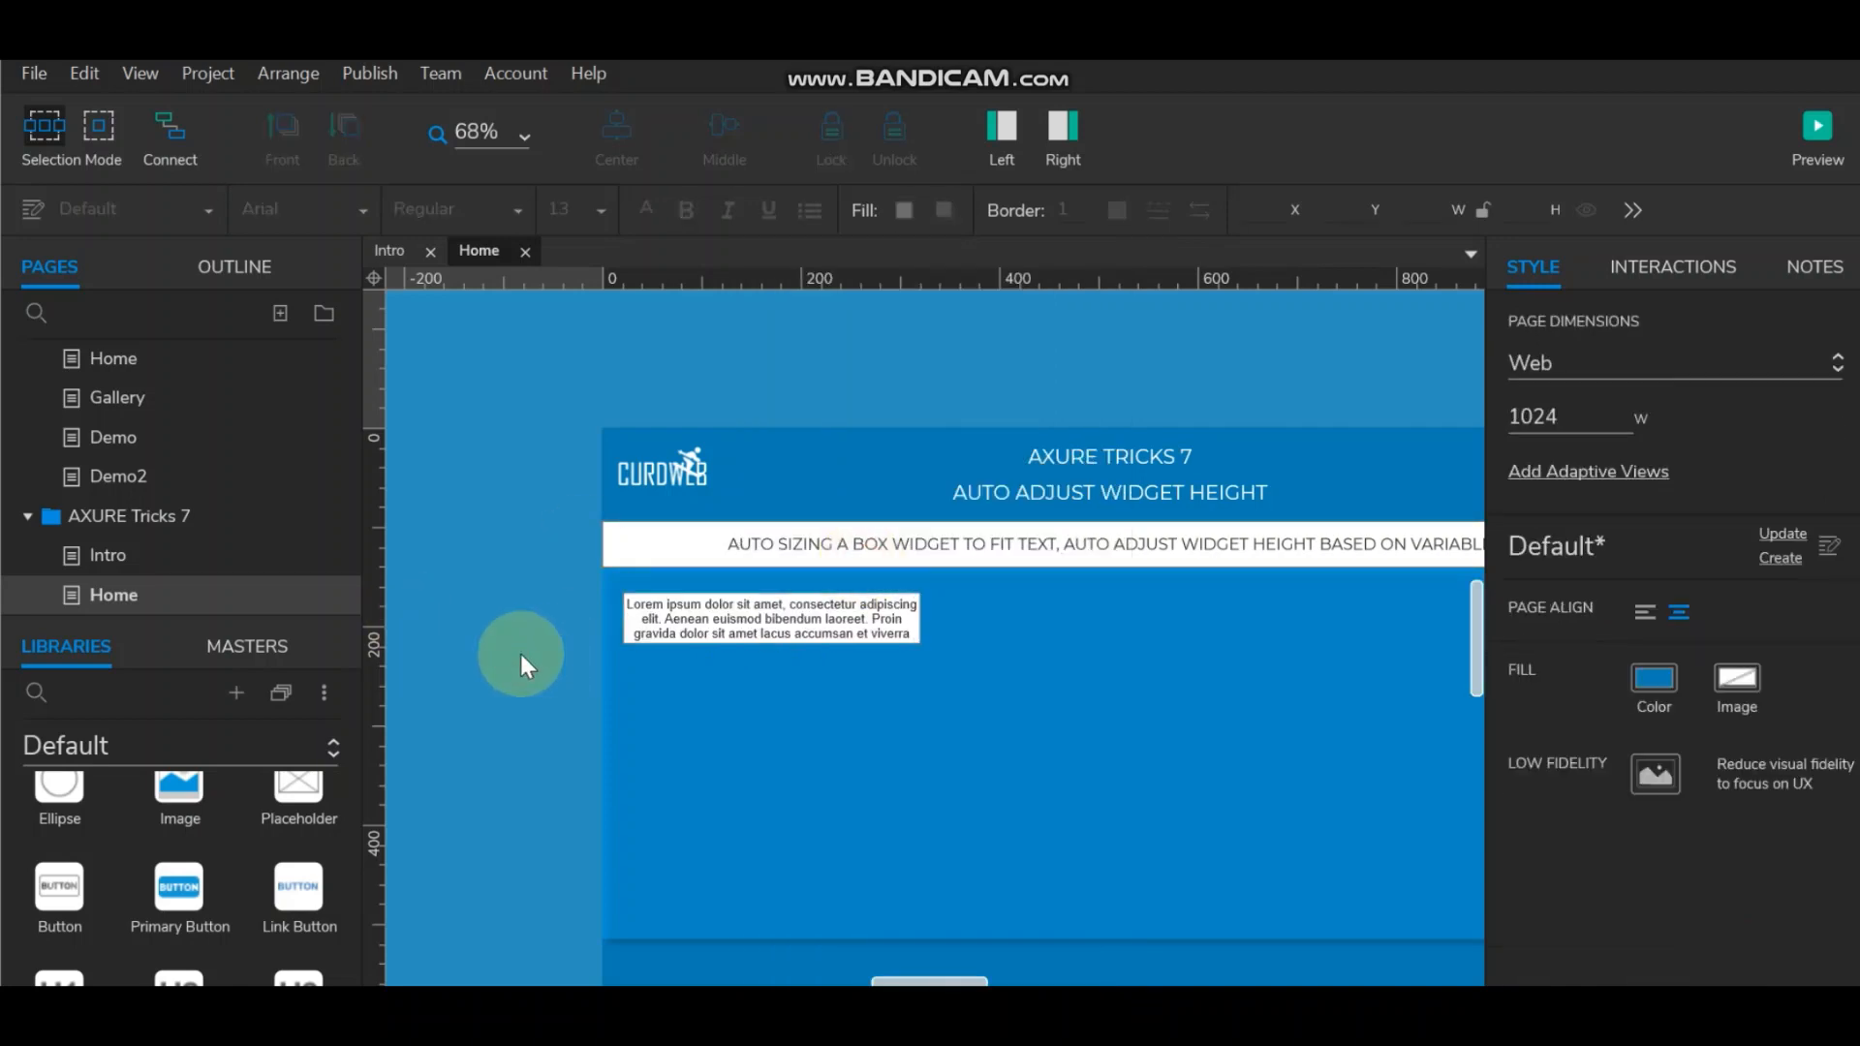
{"action": "left_click", "coordinate": [717, 624]}
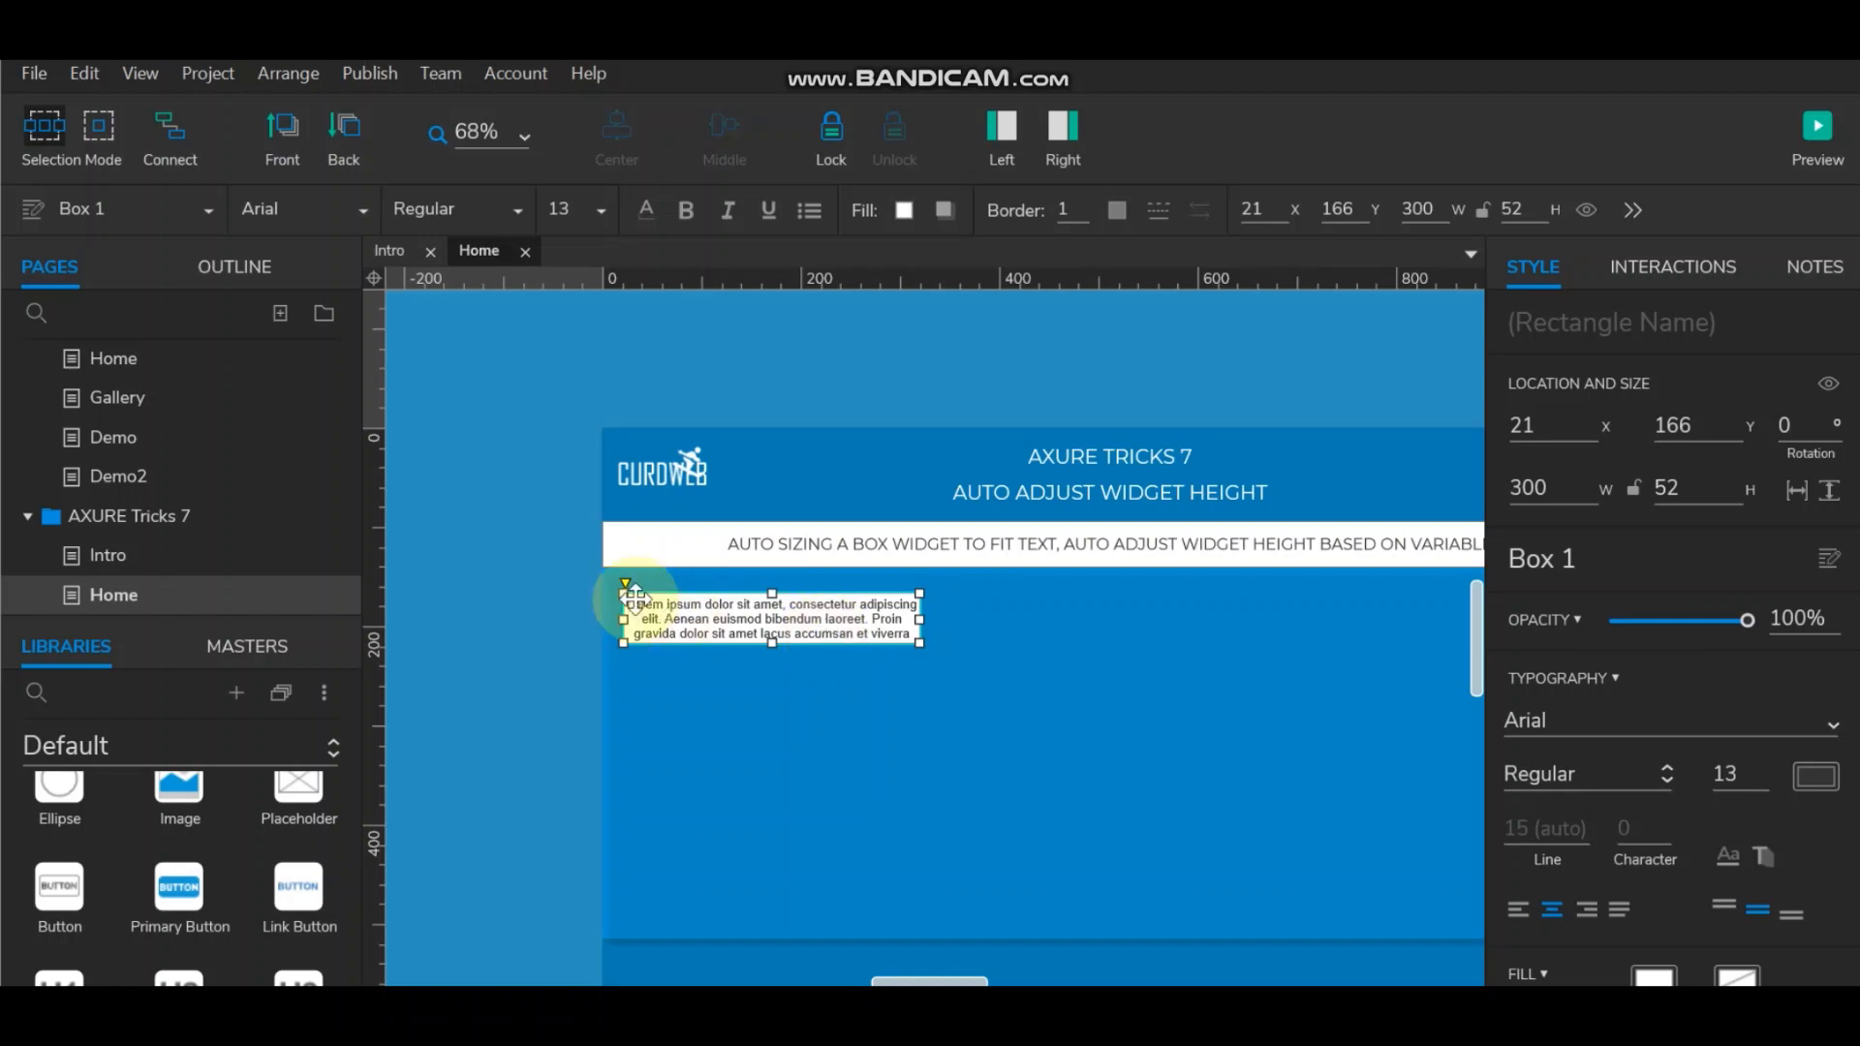
{"action": "left_click", "coordinate": [535, 689]}
Step: Place a Paragraph widget below the box, copy its full placeholder text, and delete the widget
{"action": "left_click", "coordinate": [791, 610]}
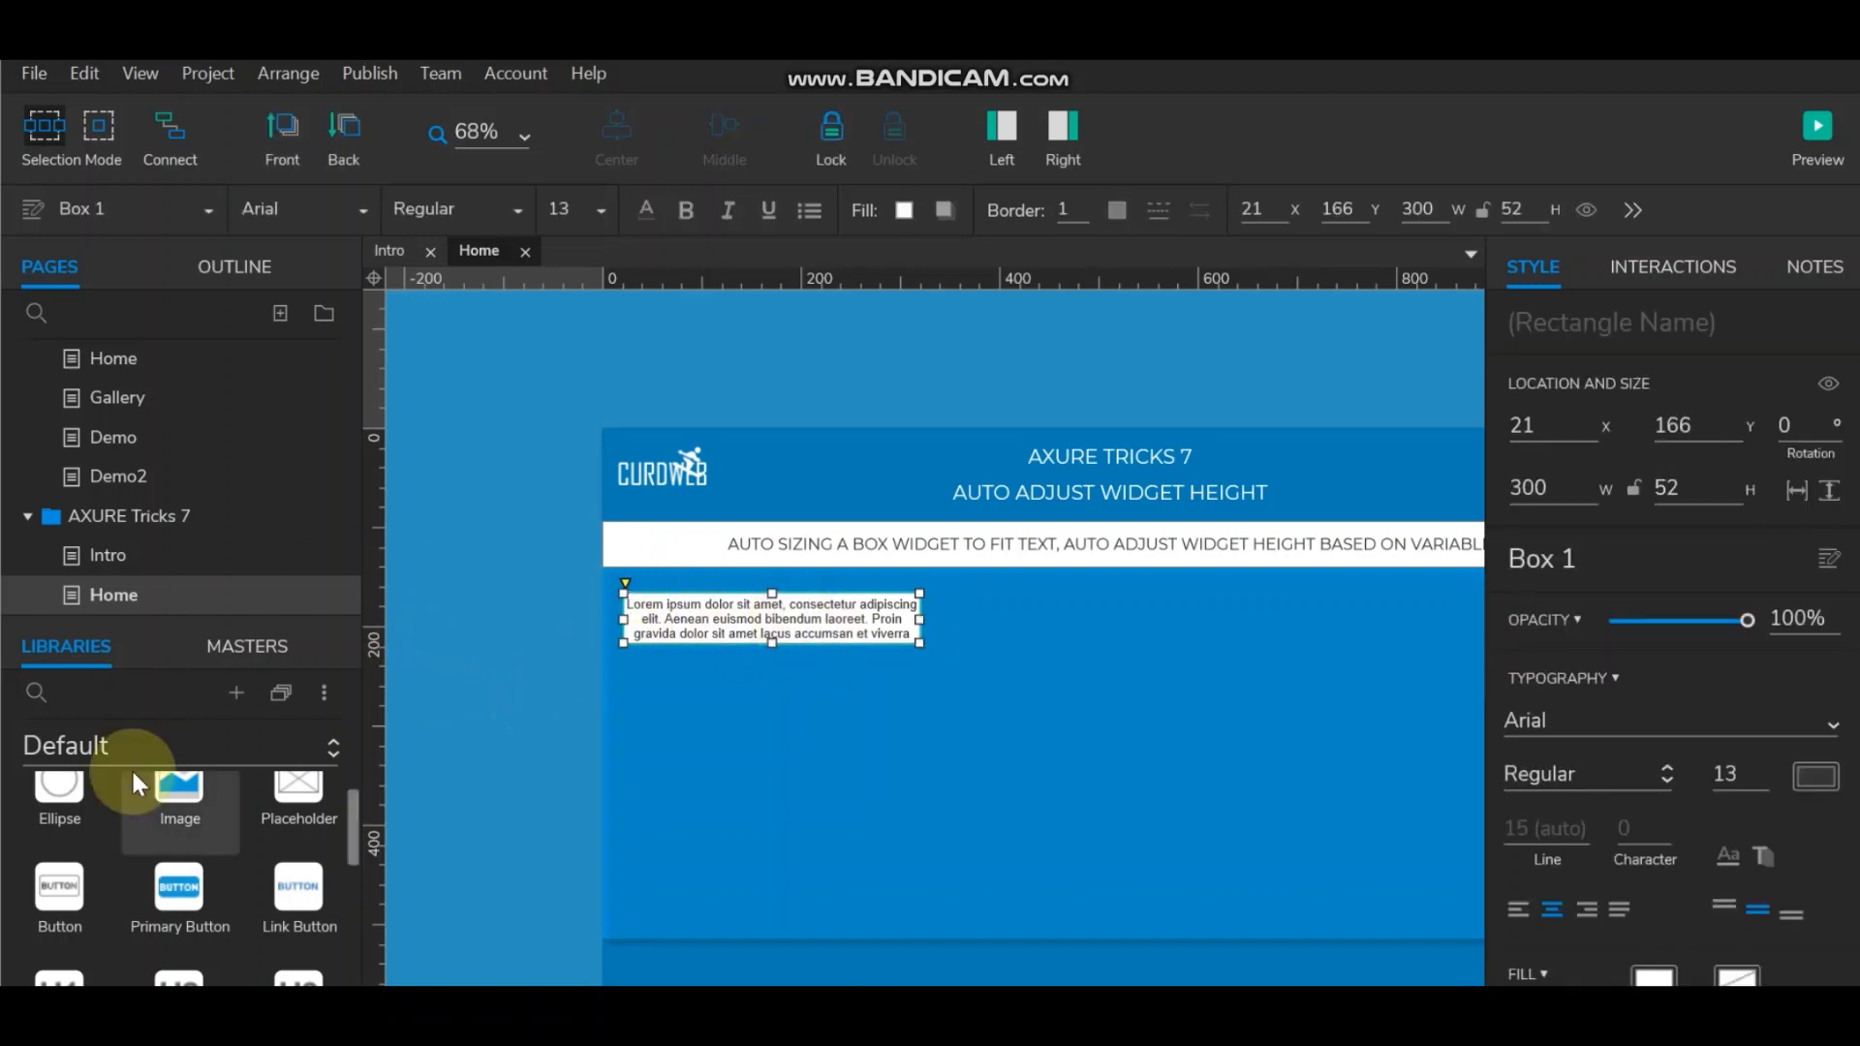
{"action": "scroll", "coordinate": [171, 876], "scroll_direction": "down", "scroll_amount": 3}
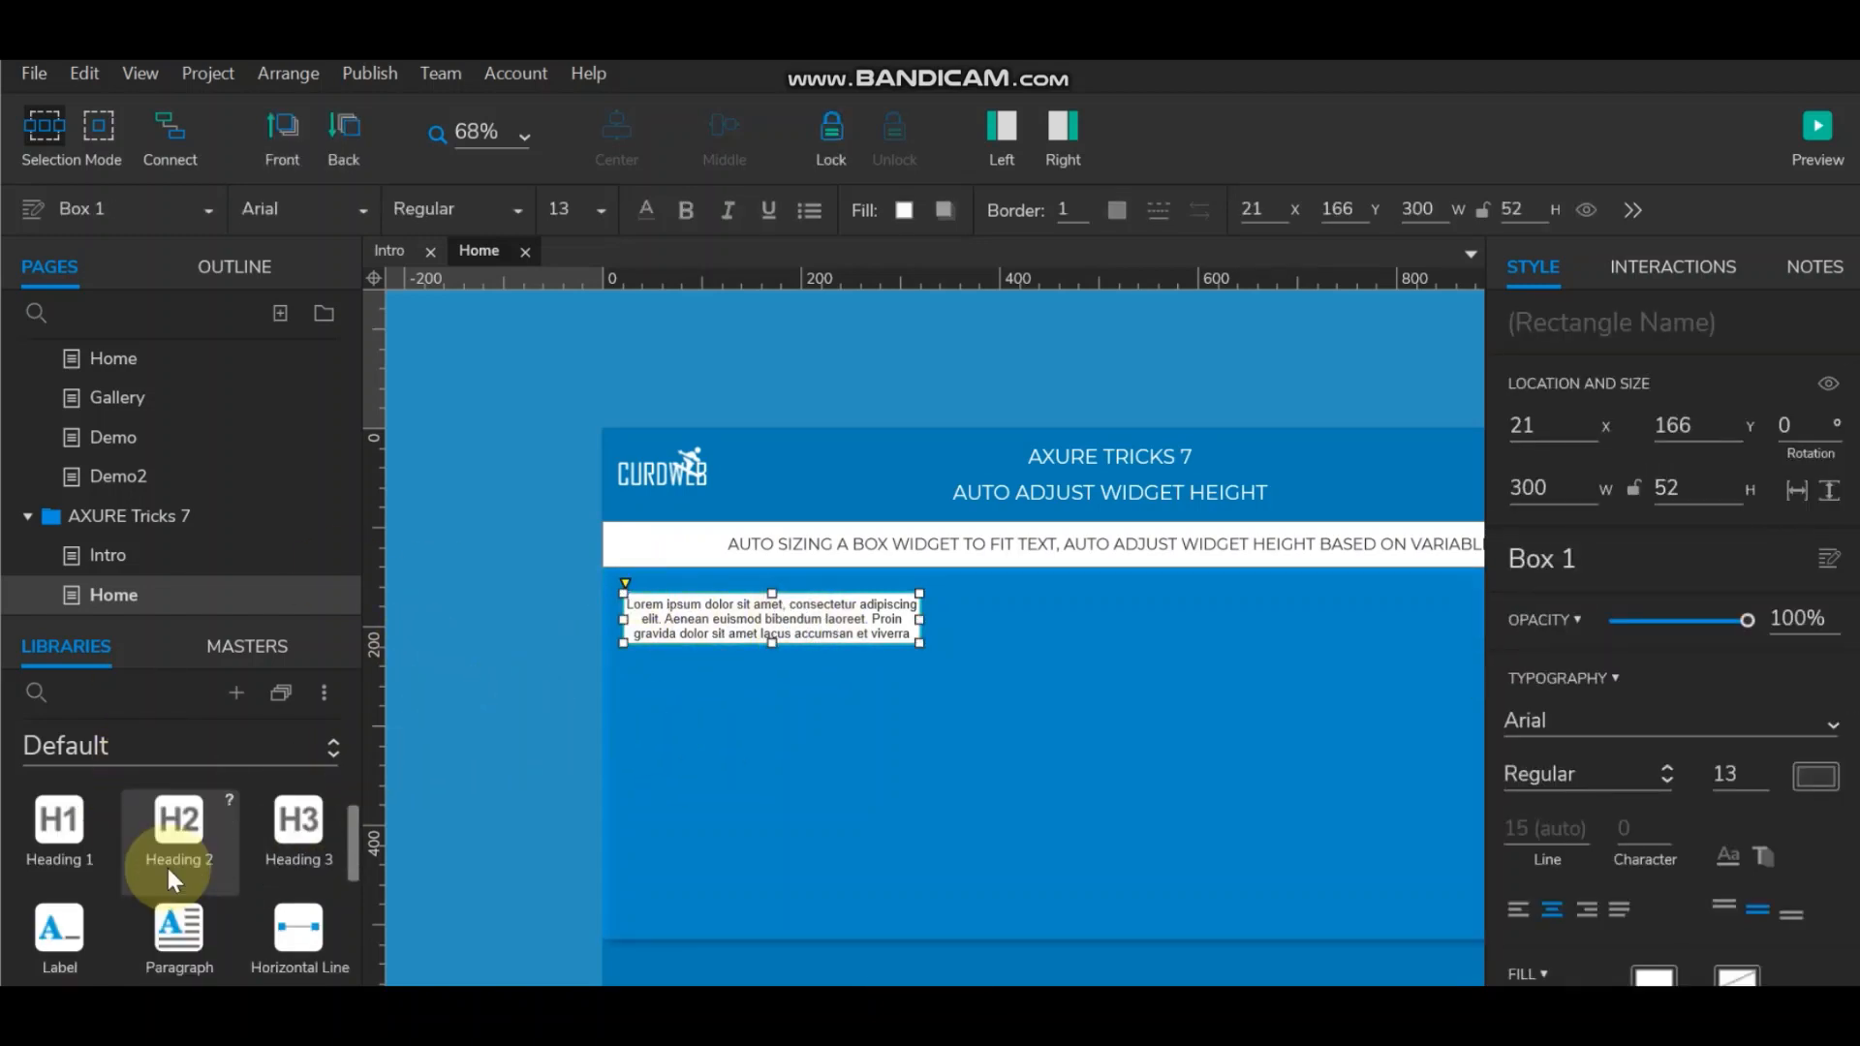
{"action": "left_click_drag", "start_coordinate": [176, 925], "coordinate": [750, 705]}
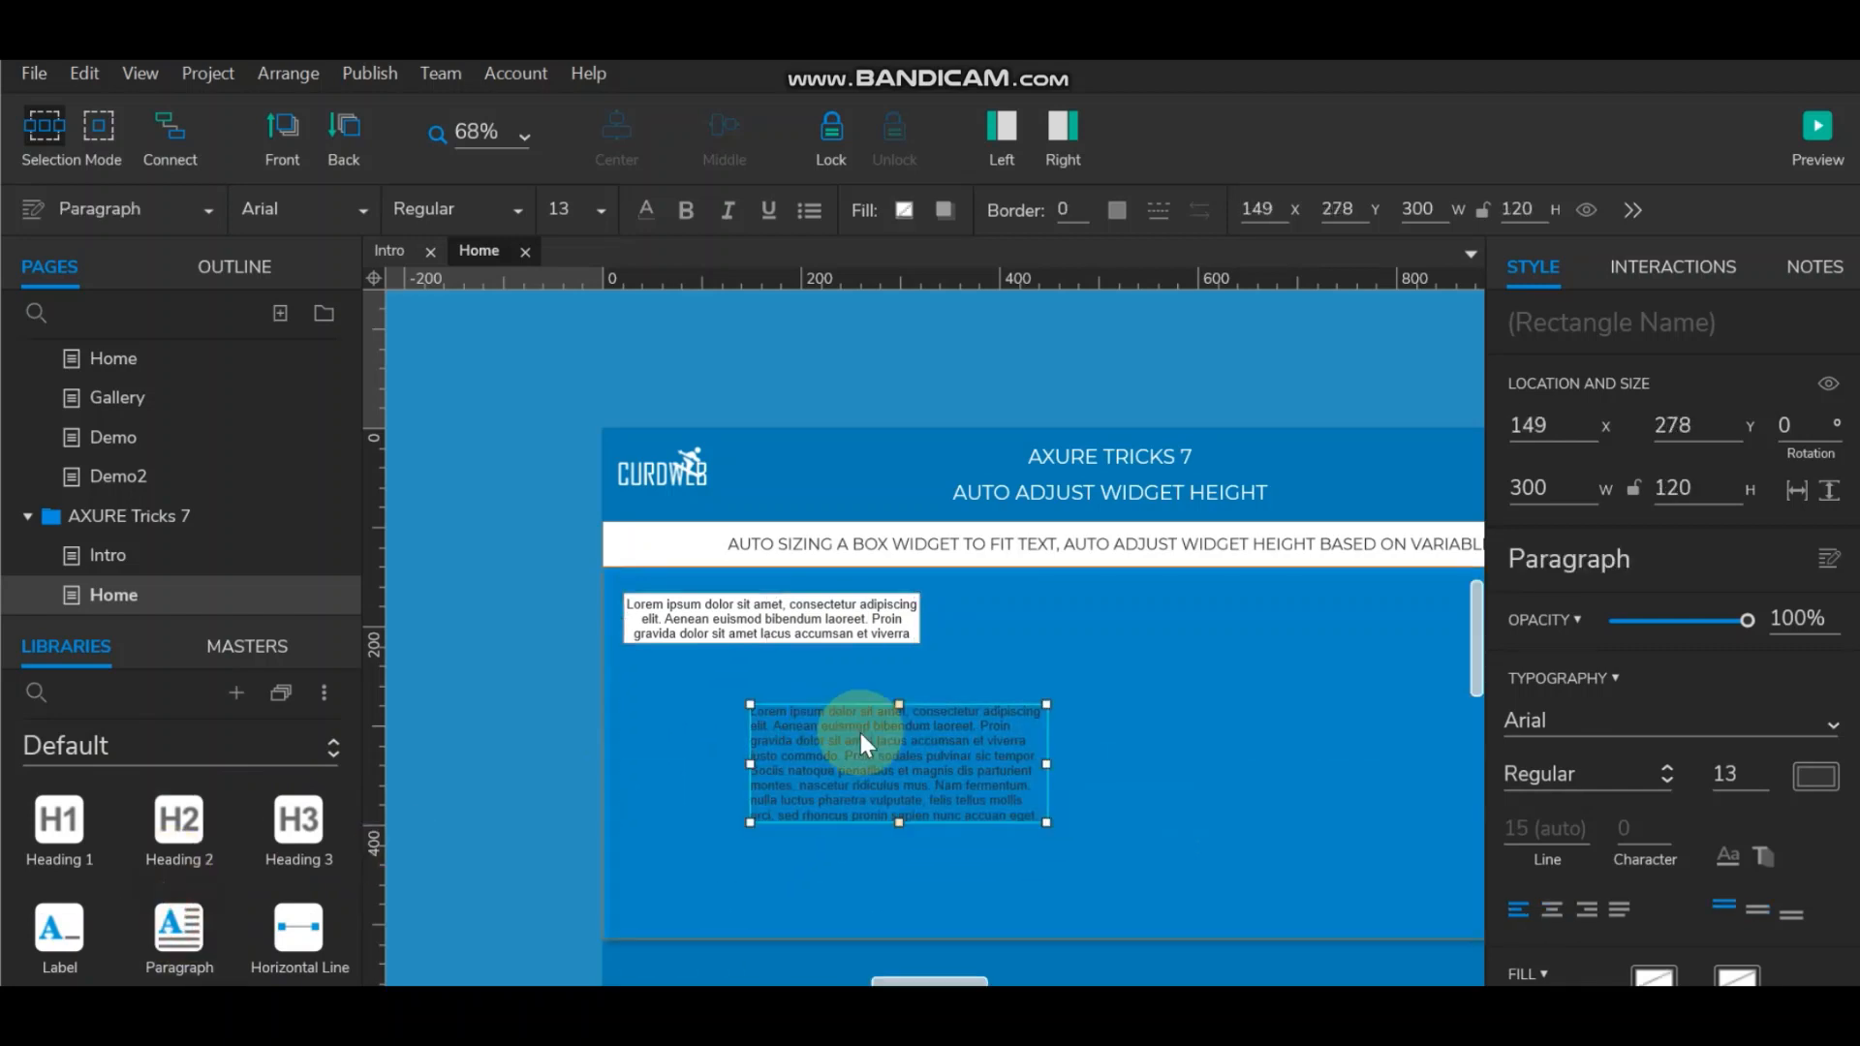
{"action": "left_click", "coordinate": [484, 755]}
{"action": "left_click", "coordinate": [932, 754]}
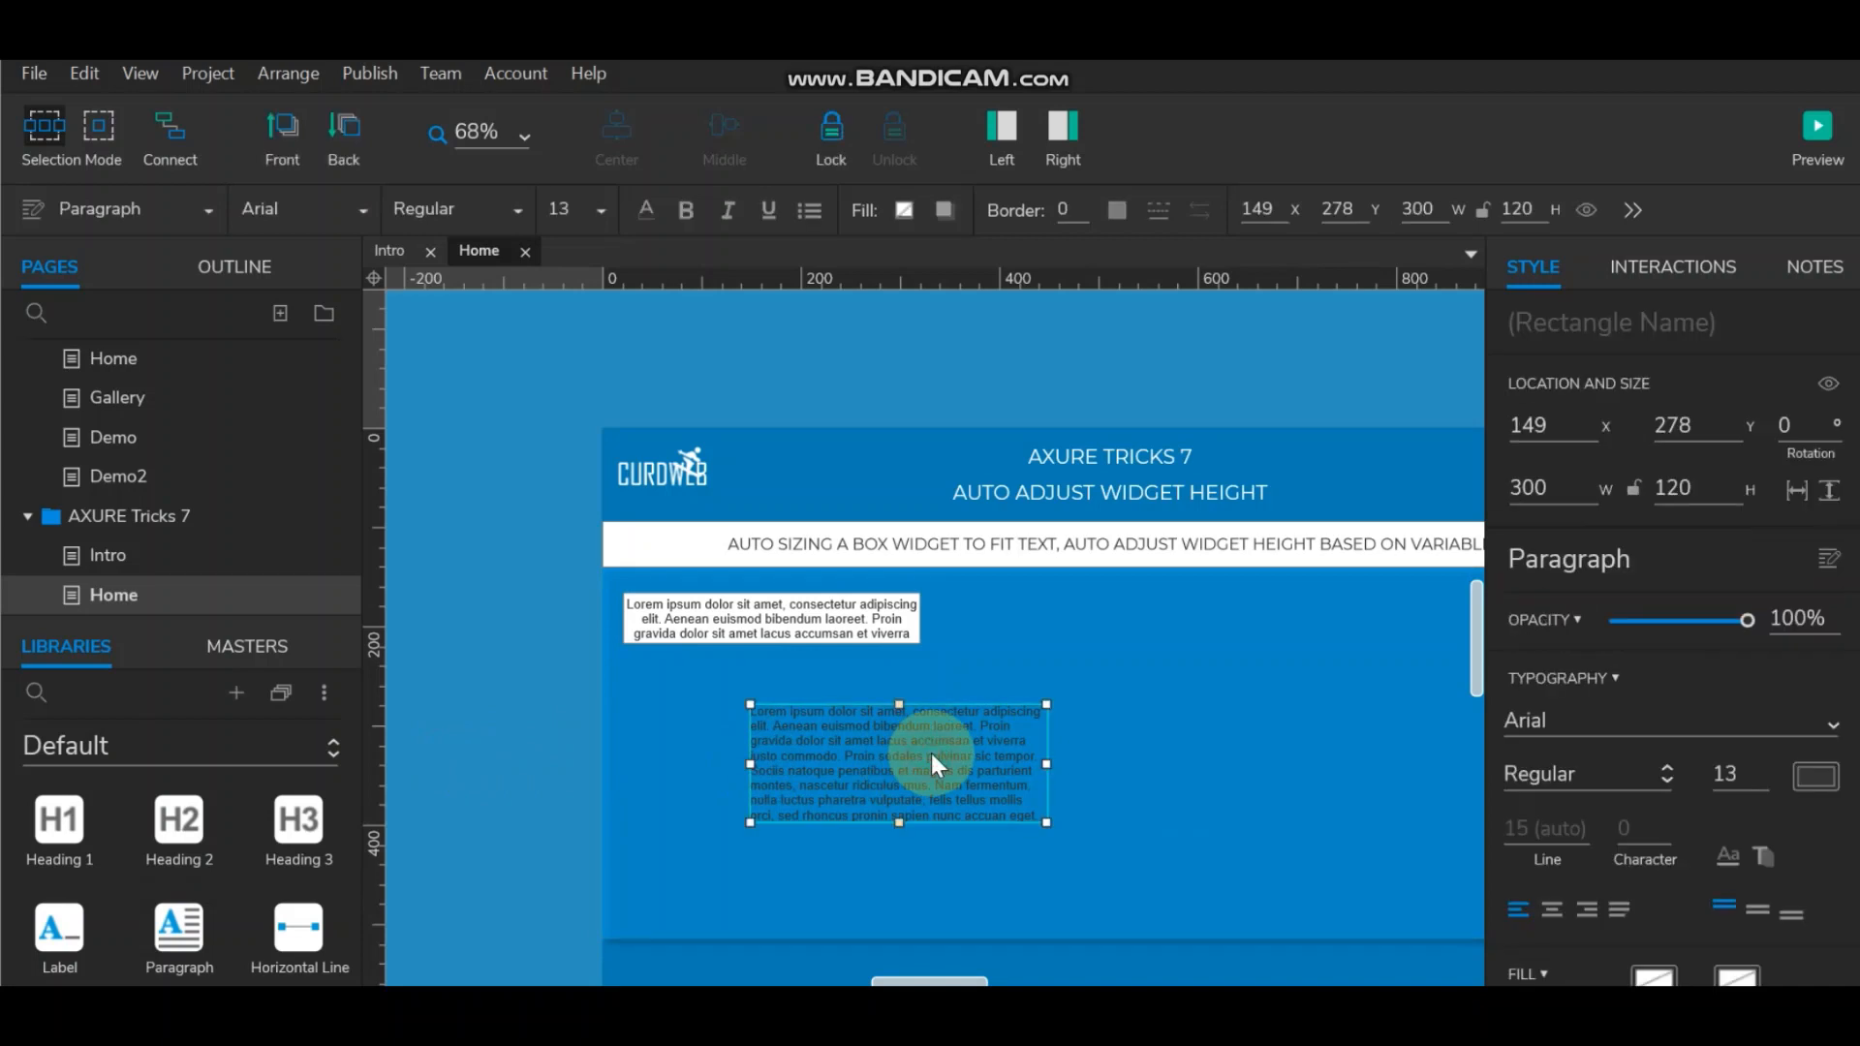
{"action": "key", "text": "Delete"}
Step: Replace the white box's text with the longer text copied from the paragraph
{"action": "left_click", "coordinate": [860, 637]}
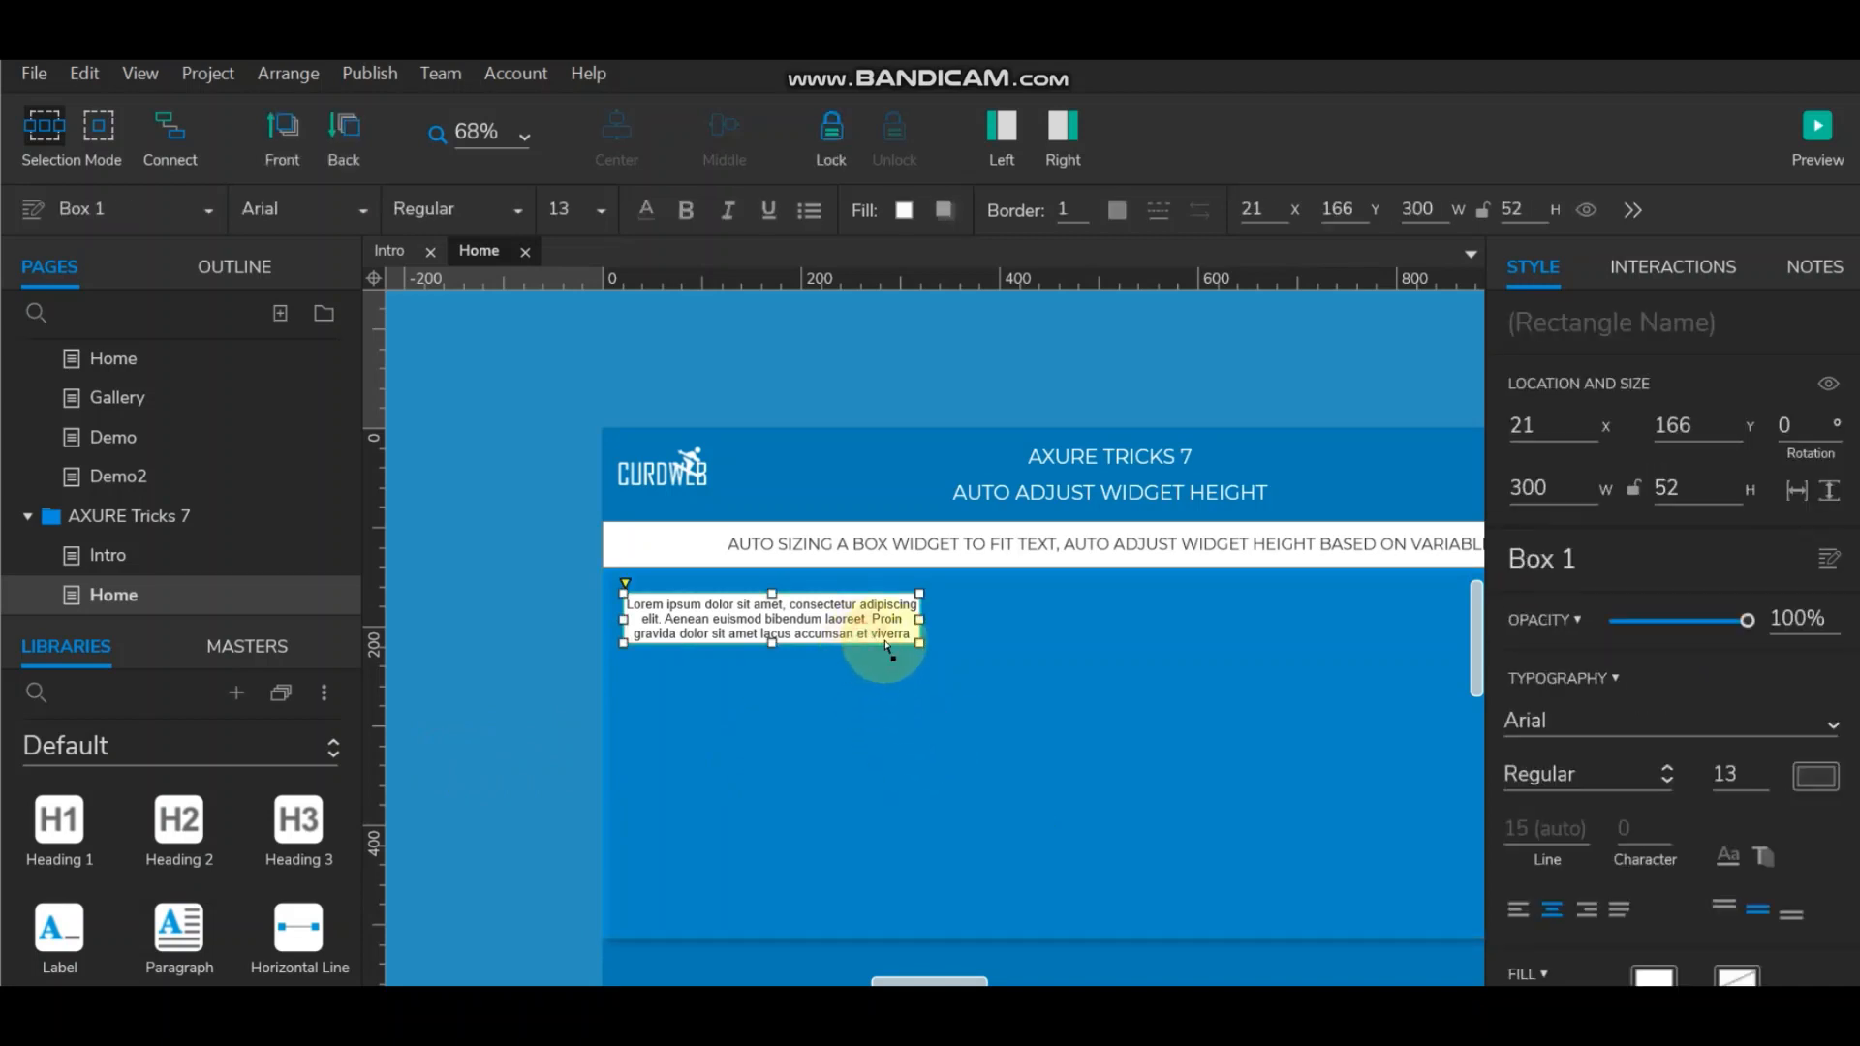
{"action": "double_click", "coordinate": [891, 620]}
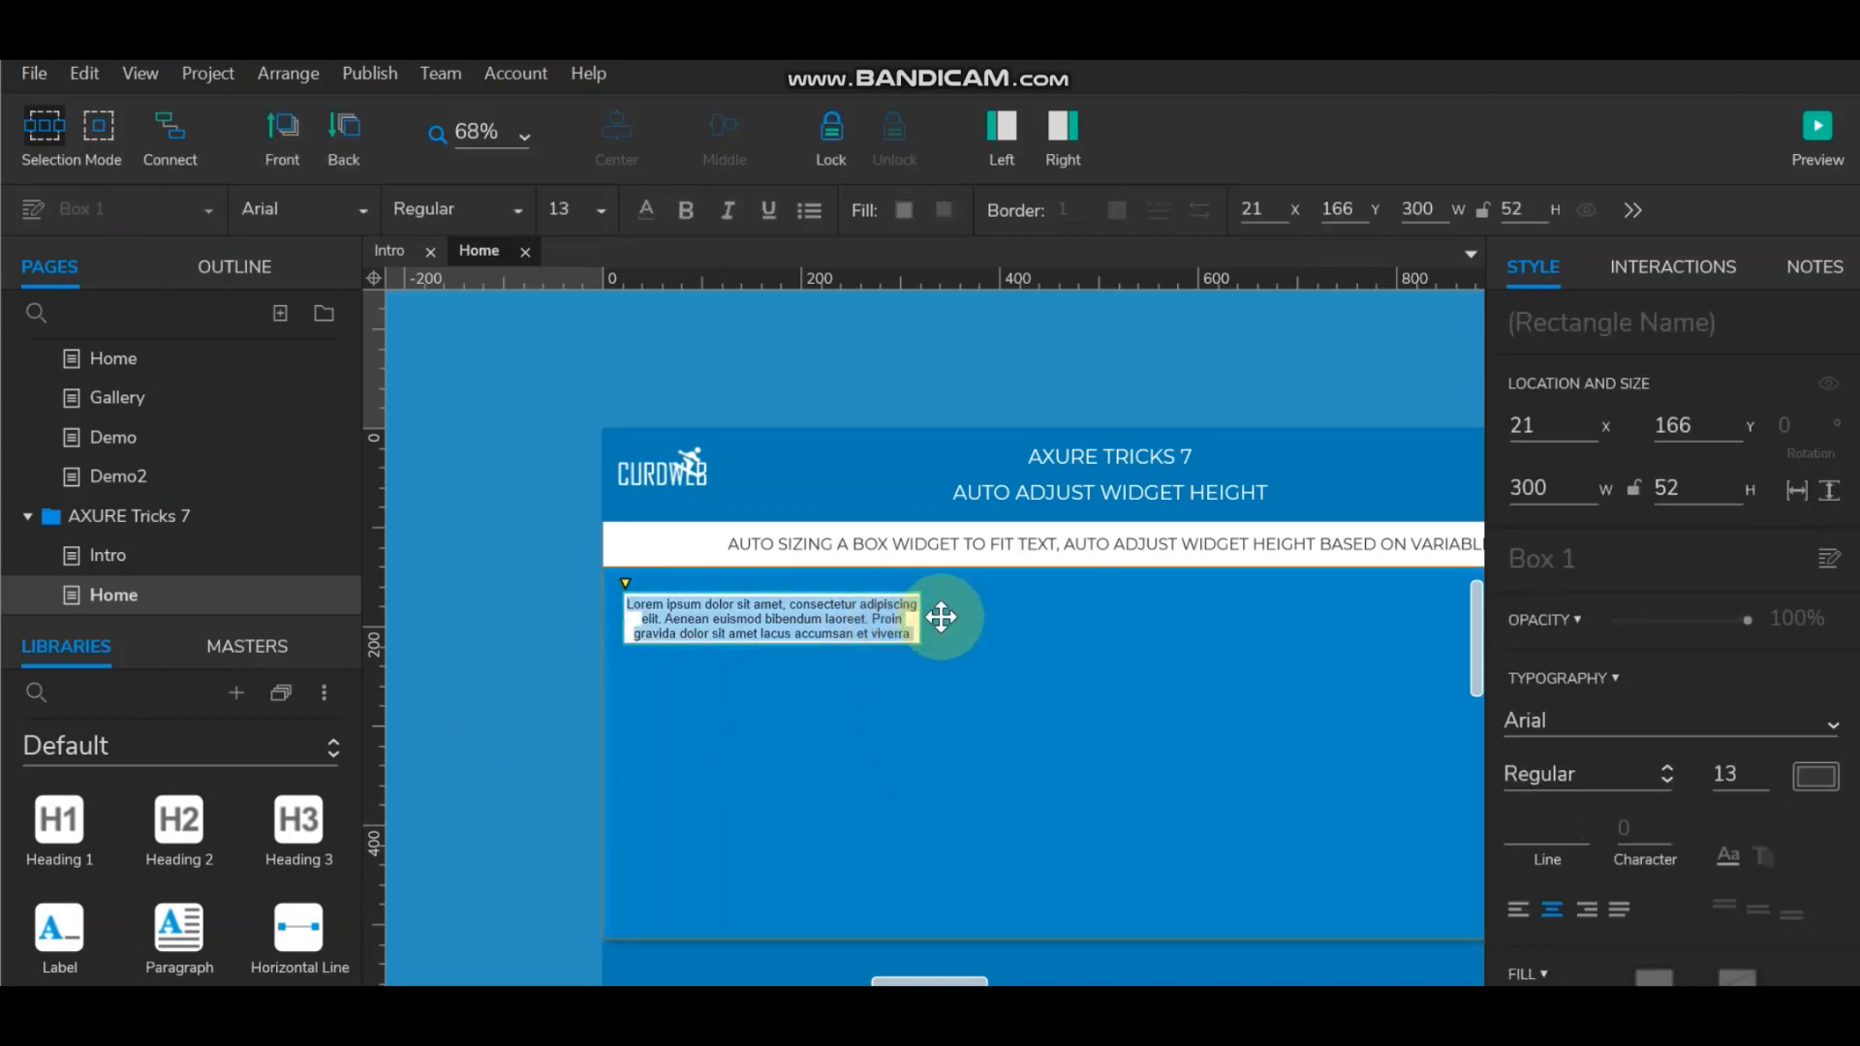
{"action": "key", "text": "Escape"}
{"action": "left_click", "coordinate": [417, 734]}
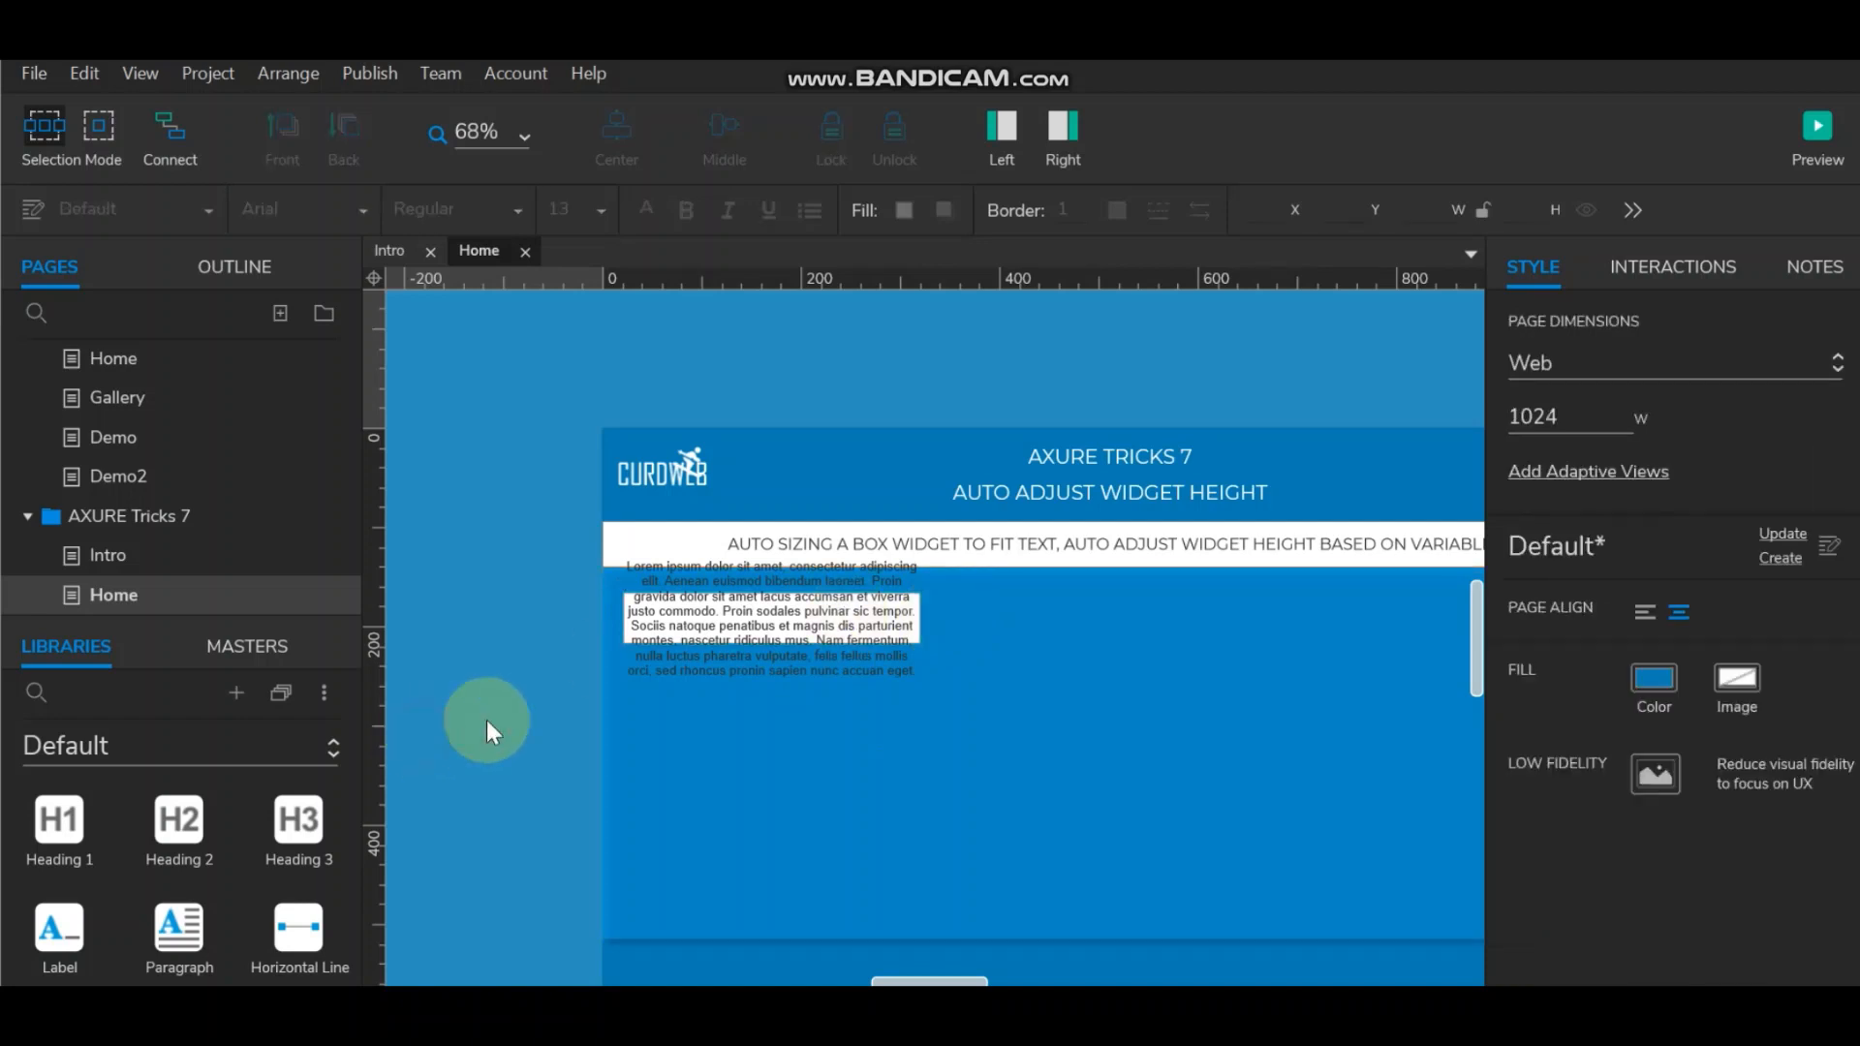
Step: Fit the box's height to its text and move the box down to just below the white subtitle bar
{"action": "left_click", "coordinate": [889, 617]}
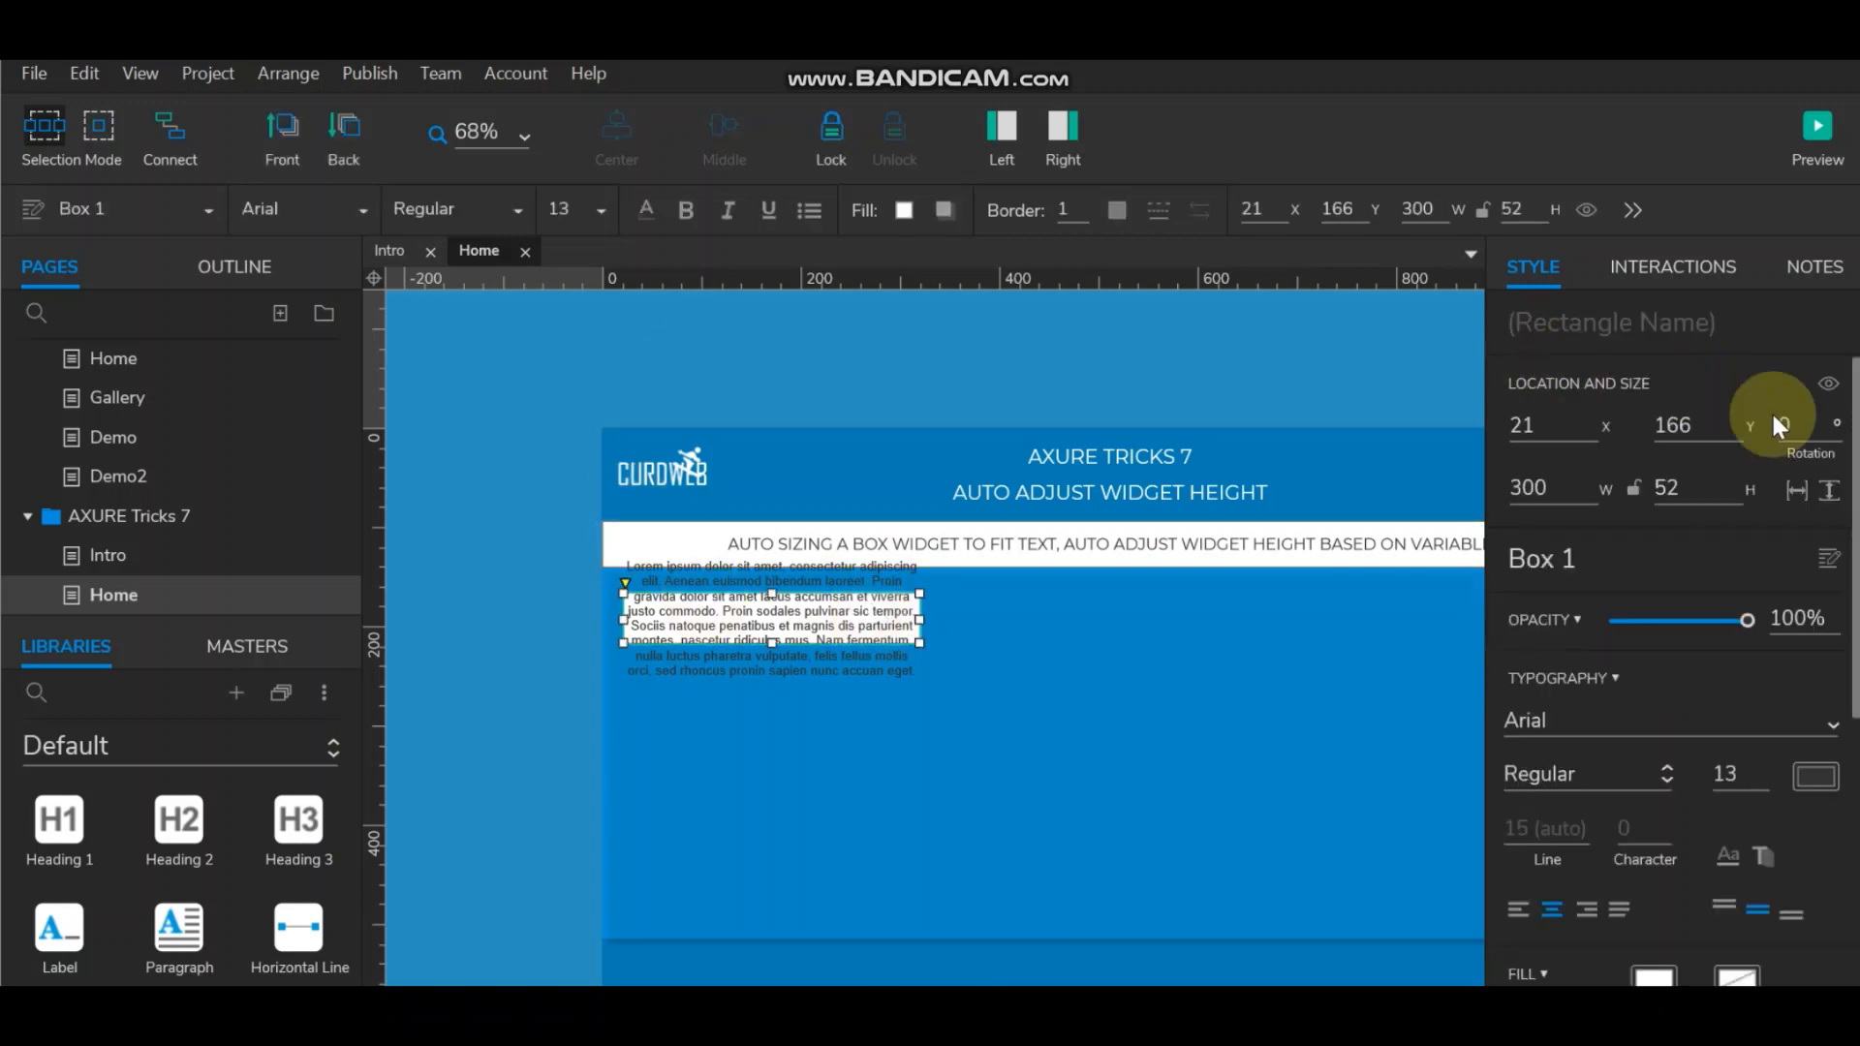
{"action": "left_click", "coordinate": [1830, 494]}
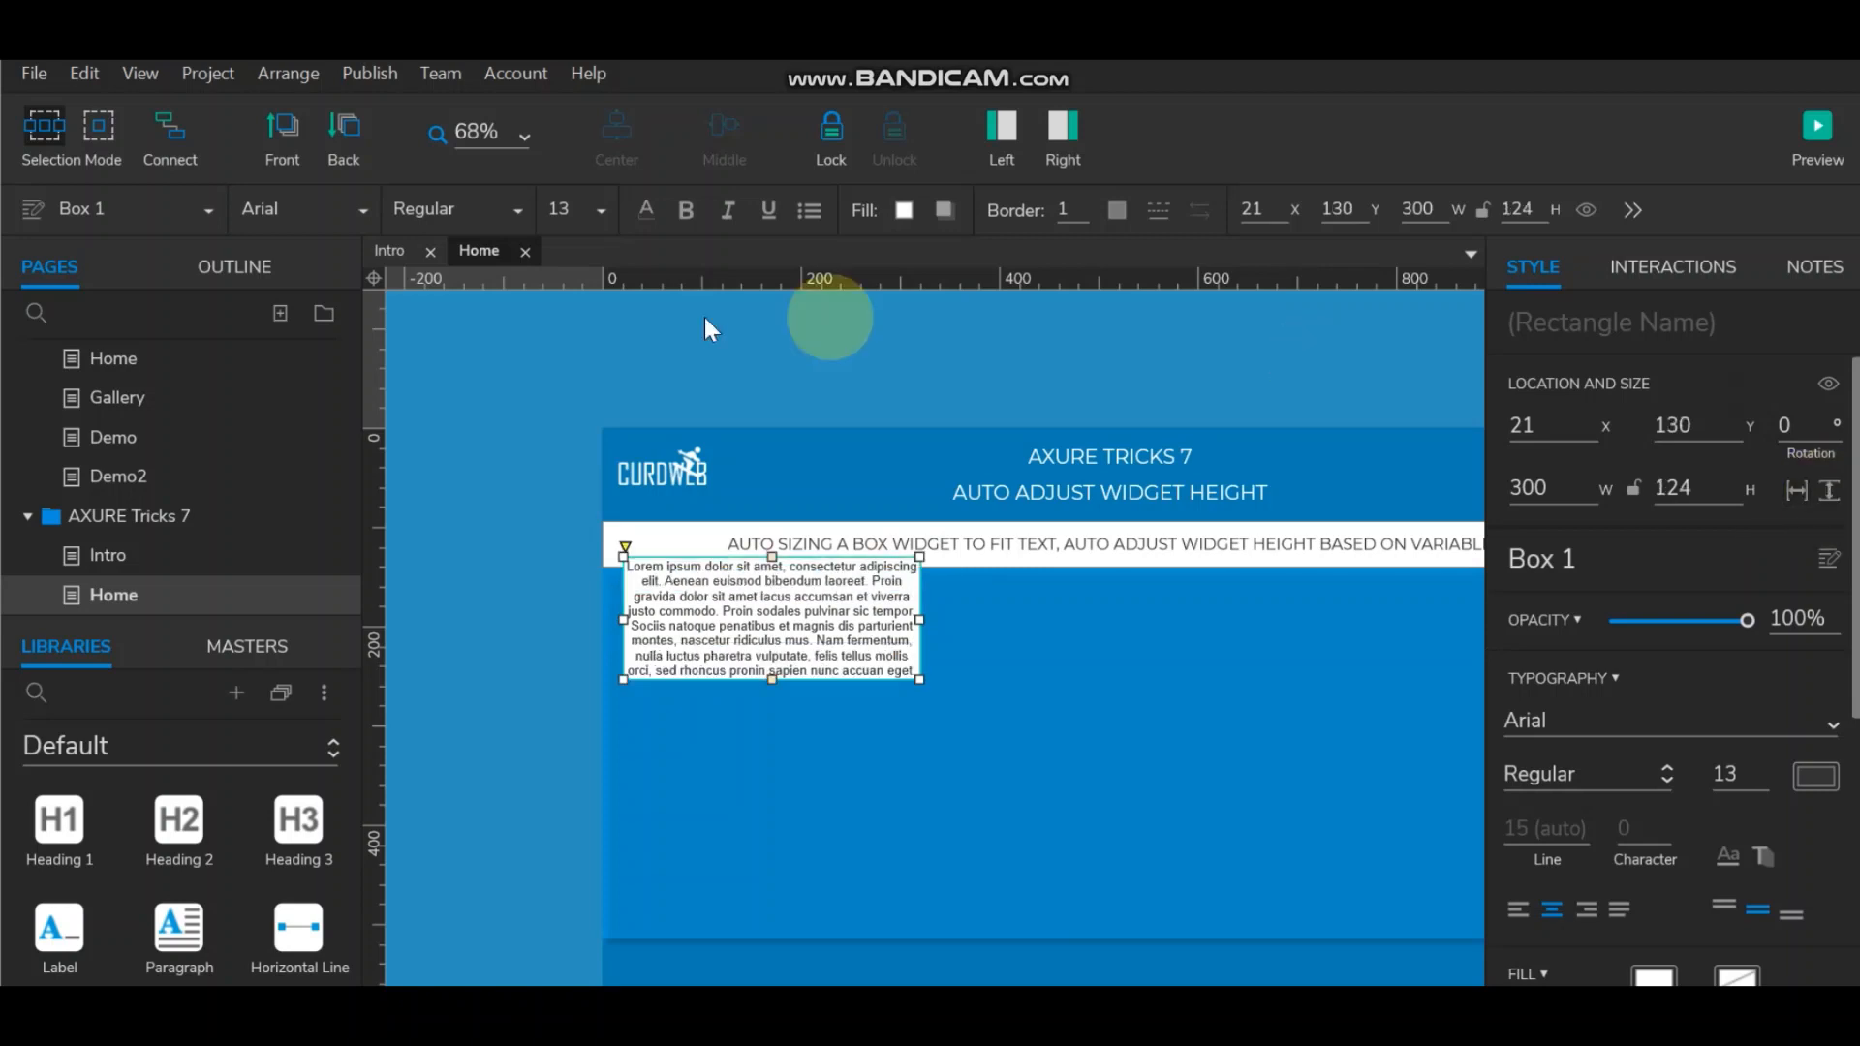
{"action": "left_click", "coordinate": [451, 678]}
{"action": "left_click_drag", "start_coordinate": [775, 616], "coordinate": [765, 651]}
{"action": "left_click", "coordinate": [554, 638]}
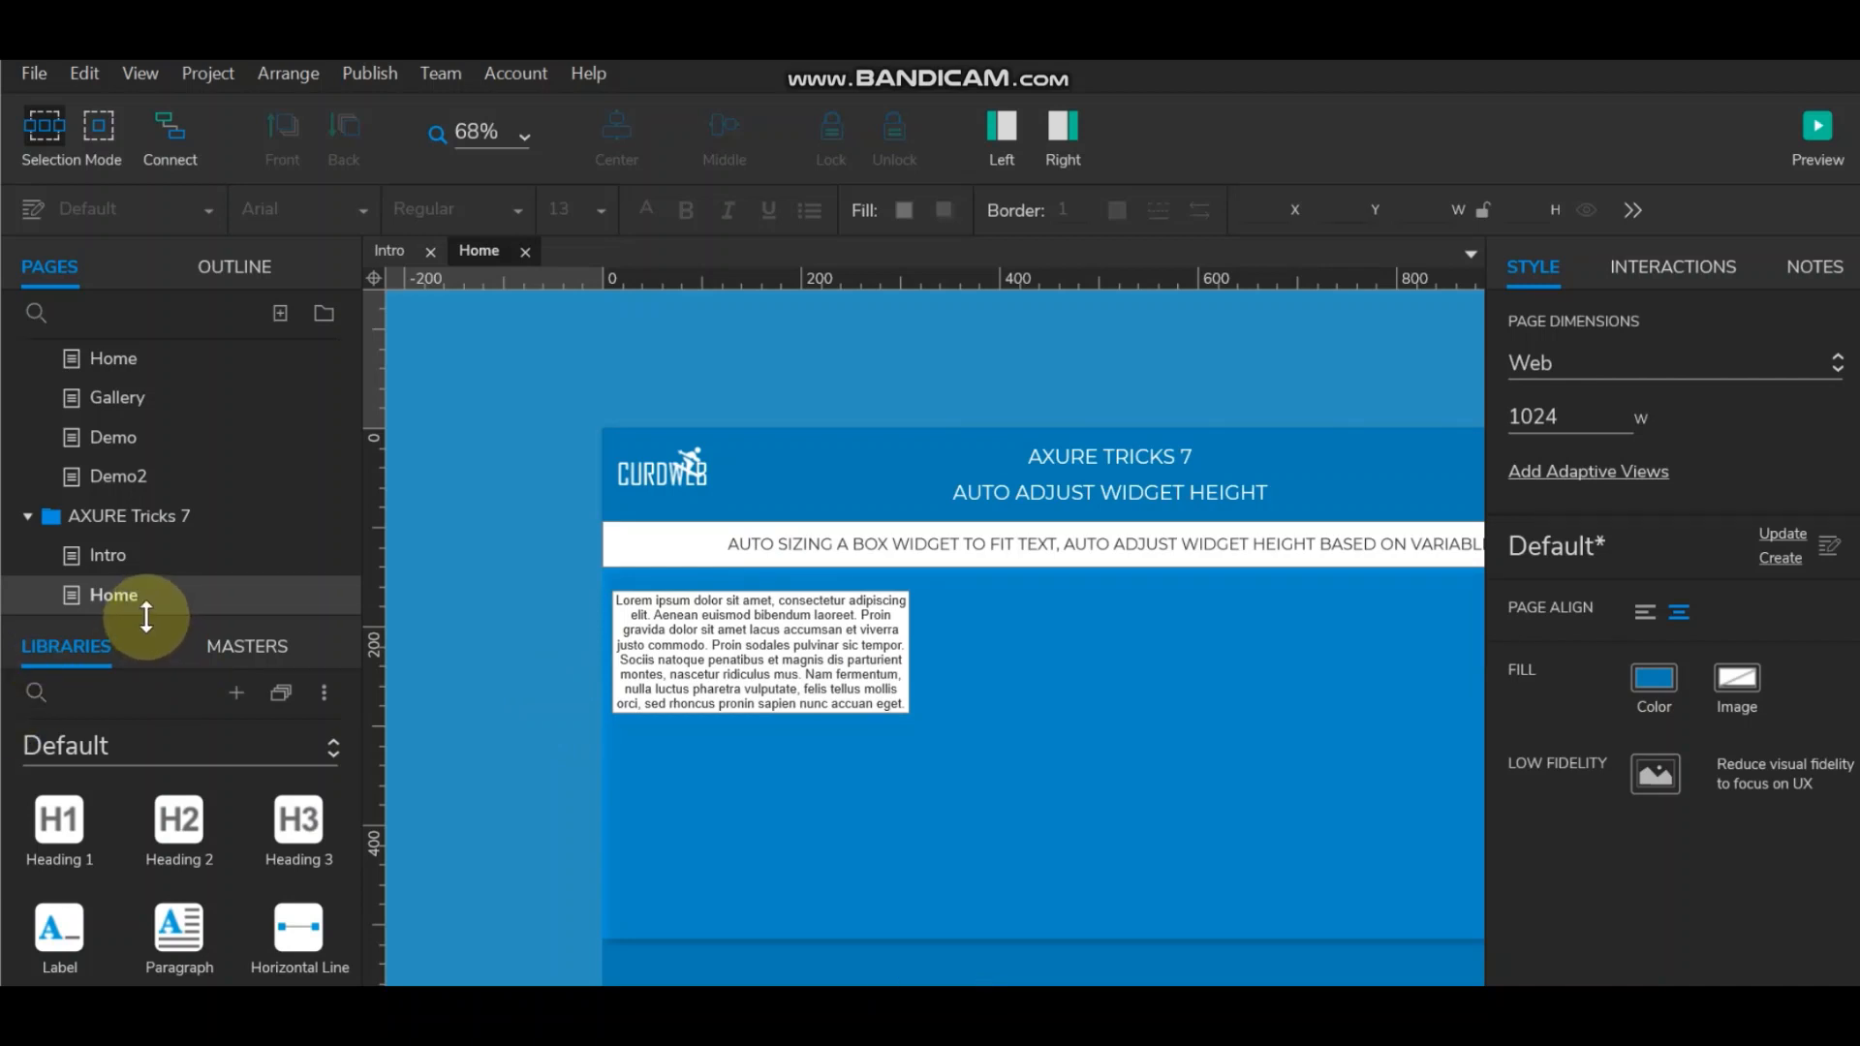
Step: Enlarge the widget library area and place a Repeater beside the text box at about X 393, Y 181
{"action": "left_click_drag", "start_coordinate": [147, 616], "coordinate": [136, 337]}
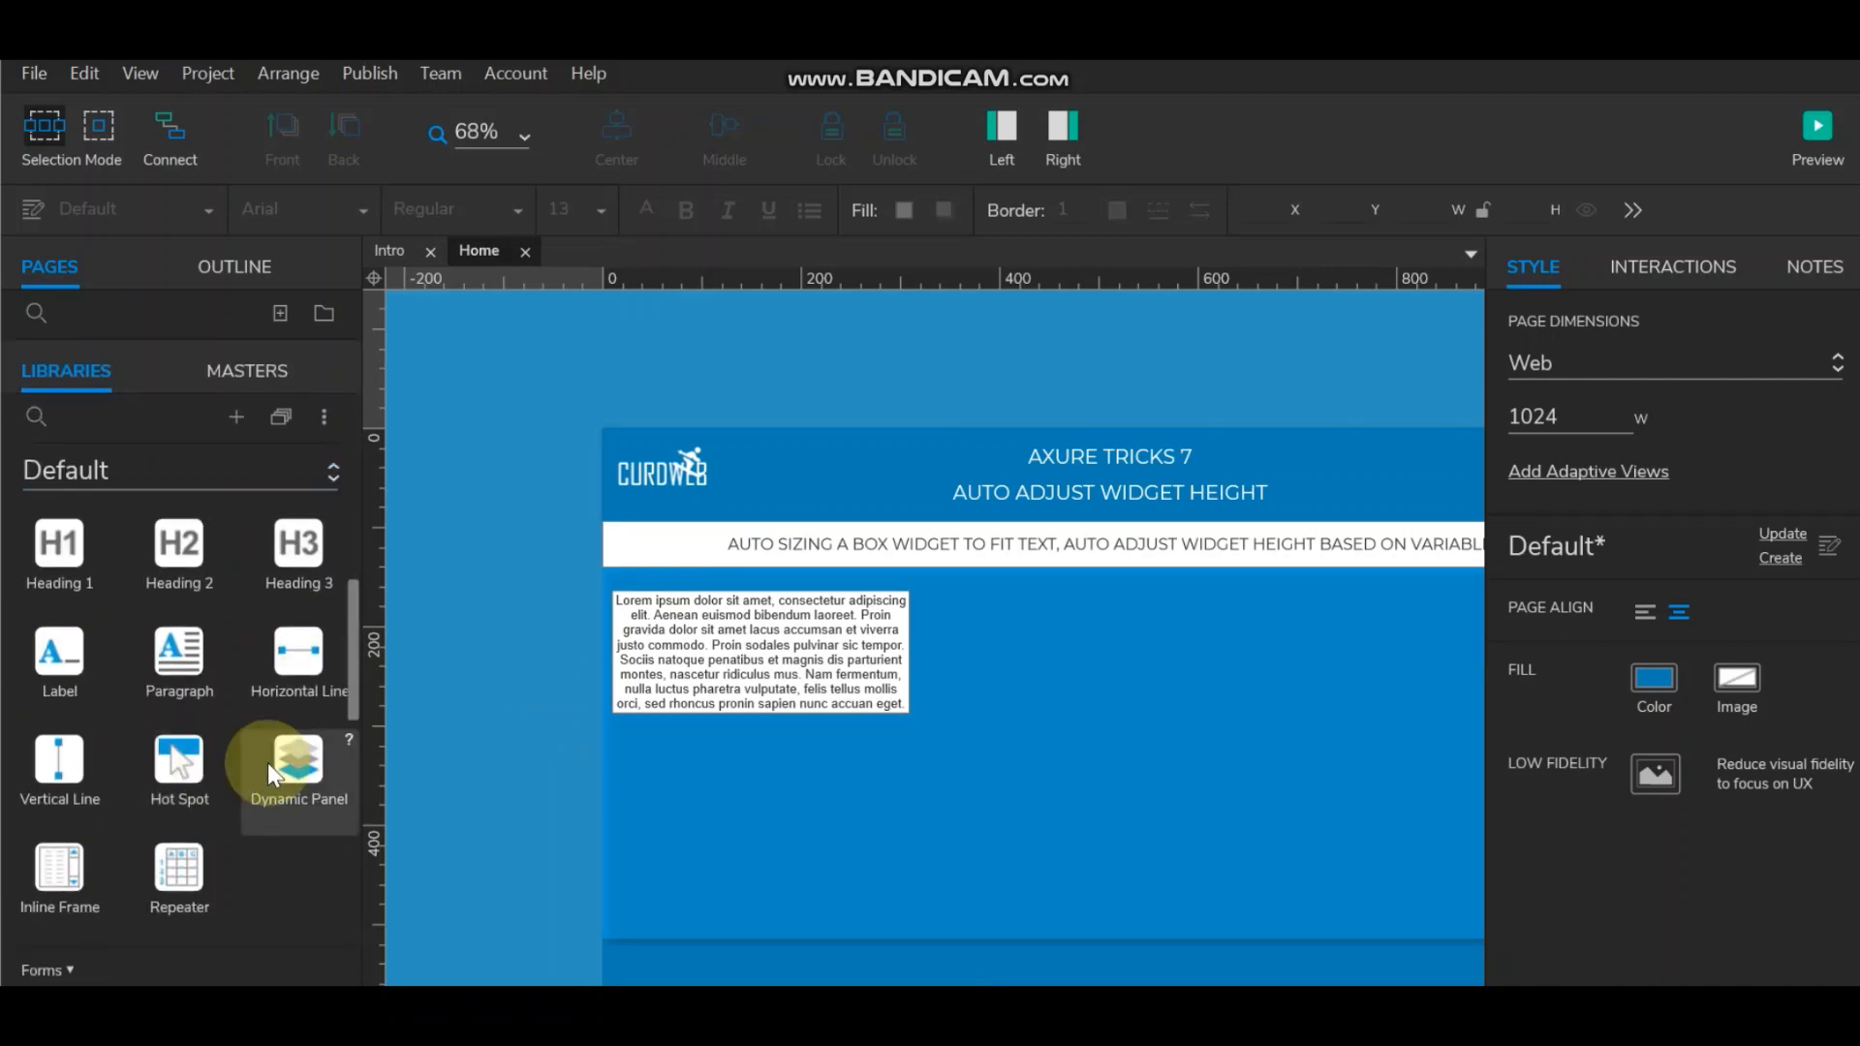
{"action": "scroll", "coordinate": [268, 764], "scroll_direction": "down", "scroll_amount": 3}
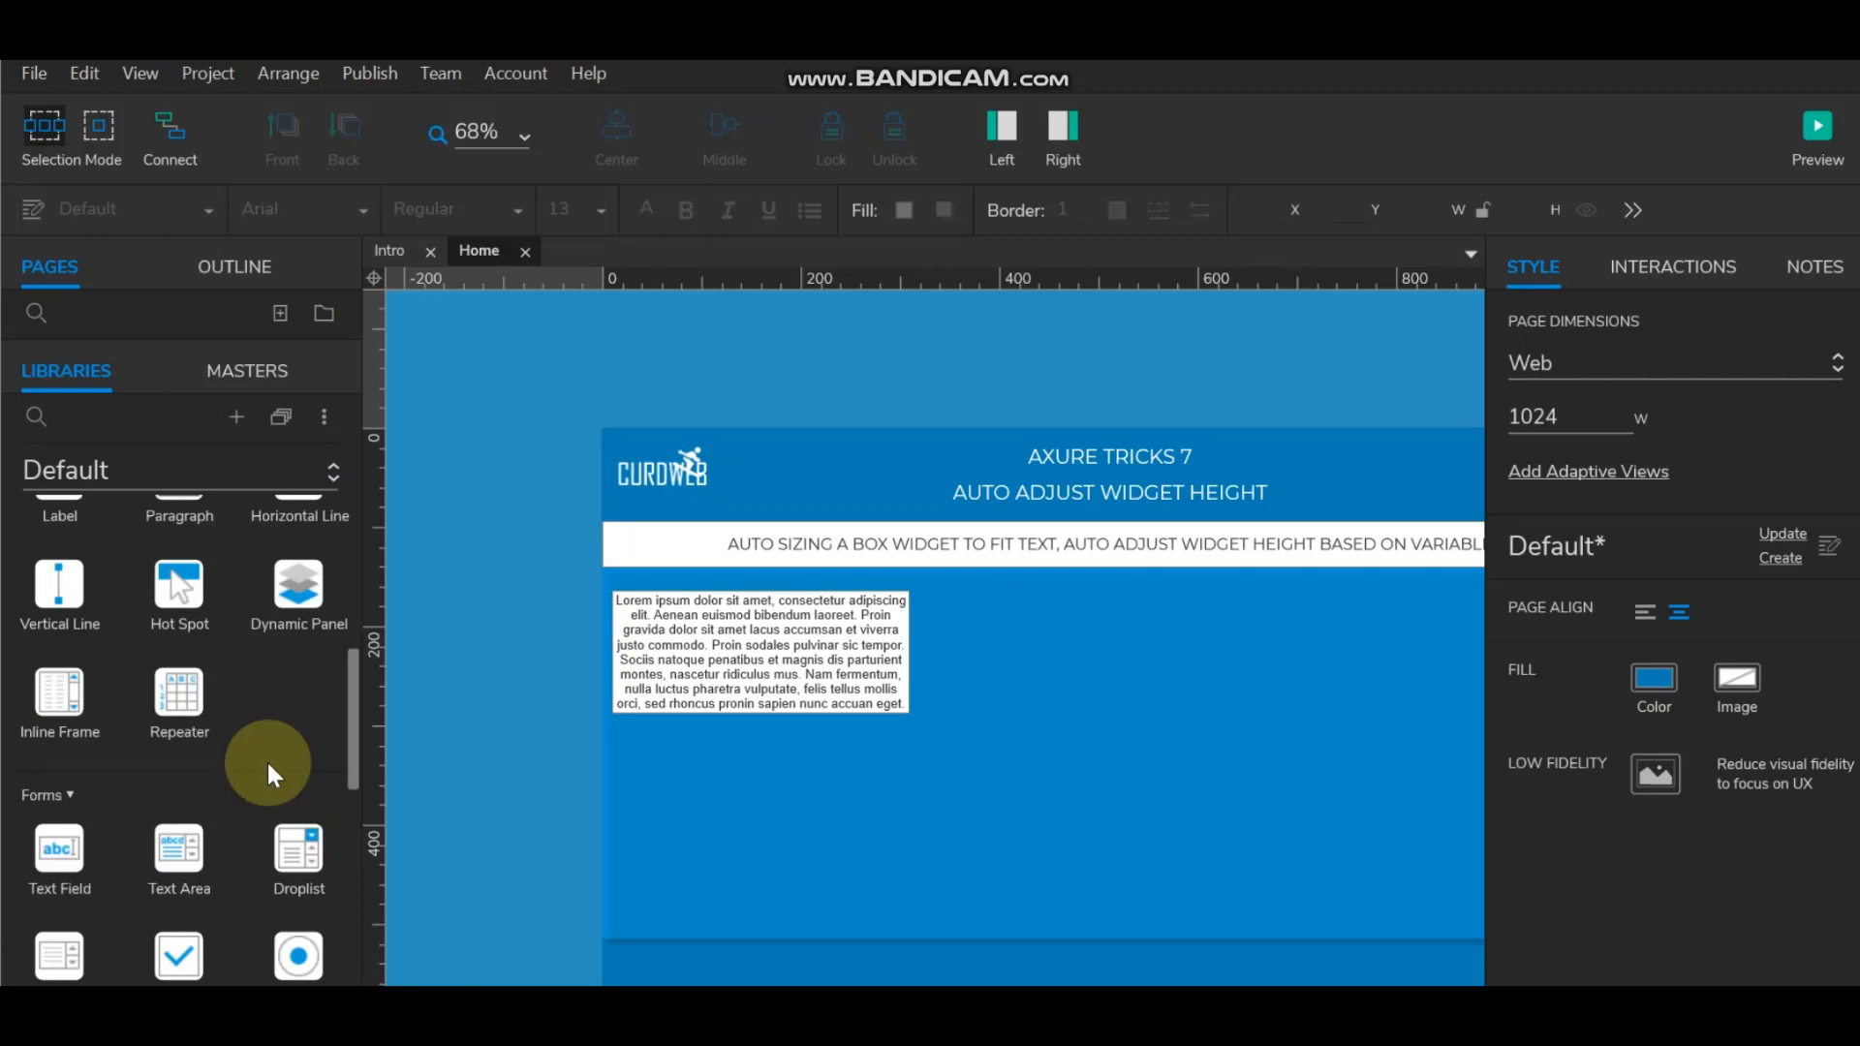
{"action": "left_click_drag", "start_coordinate": [183, 701], "coordinate": [992, 612]}
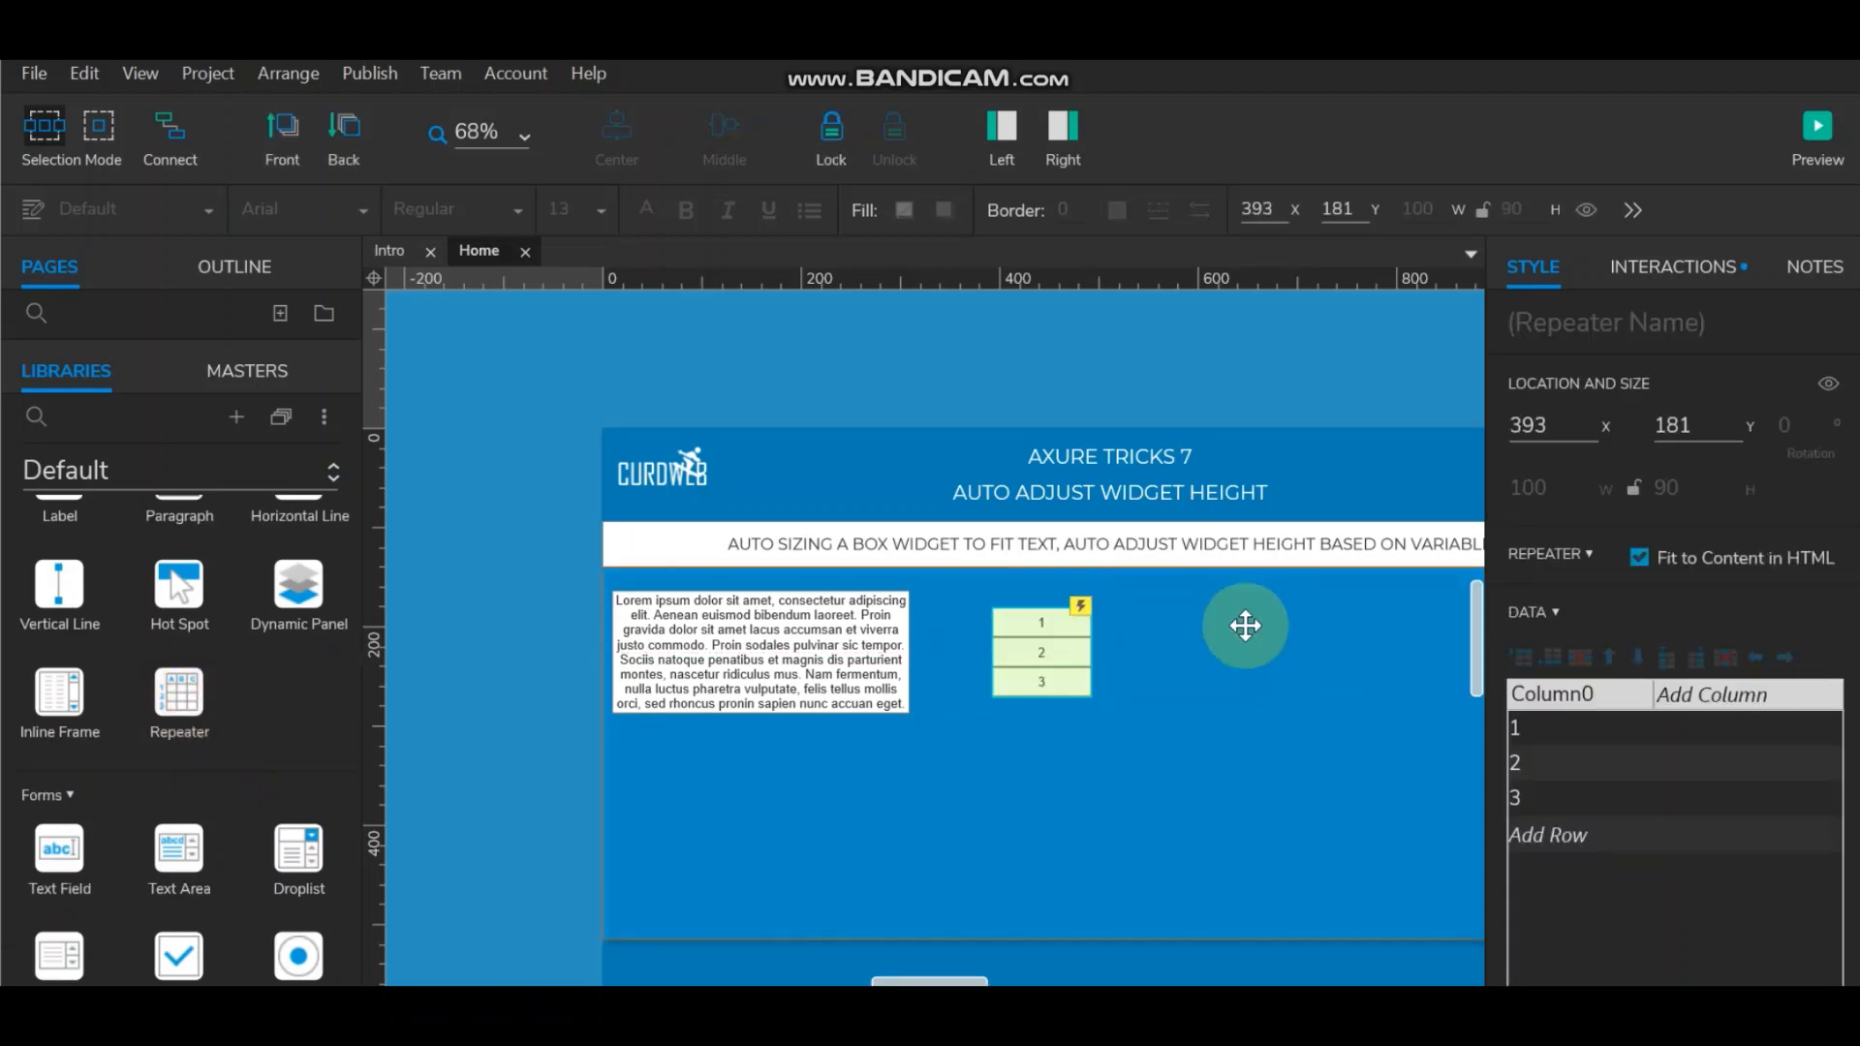
Step: Set the width of the box inside the repeater to 300 and leave the repeater's editing view
{"action": "double_click", "coordinate": [1061, 628]}
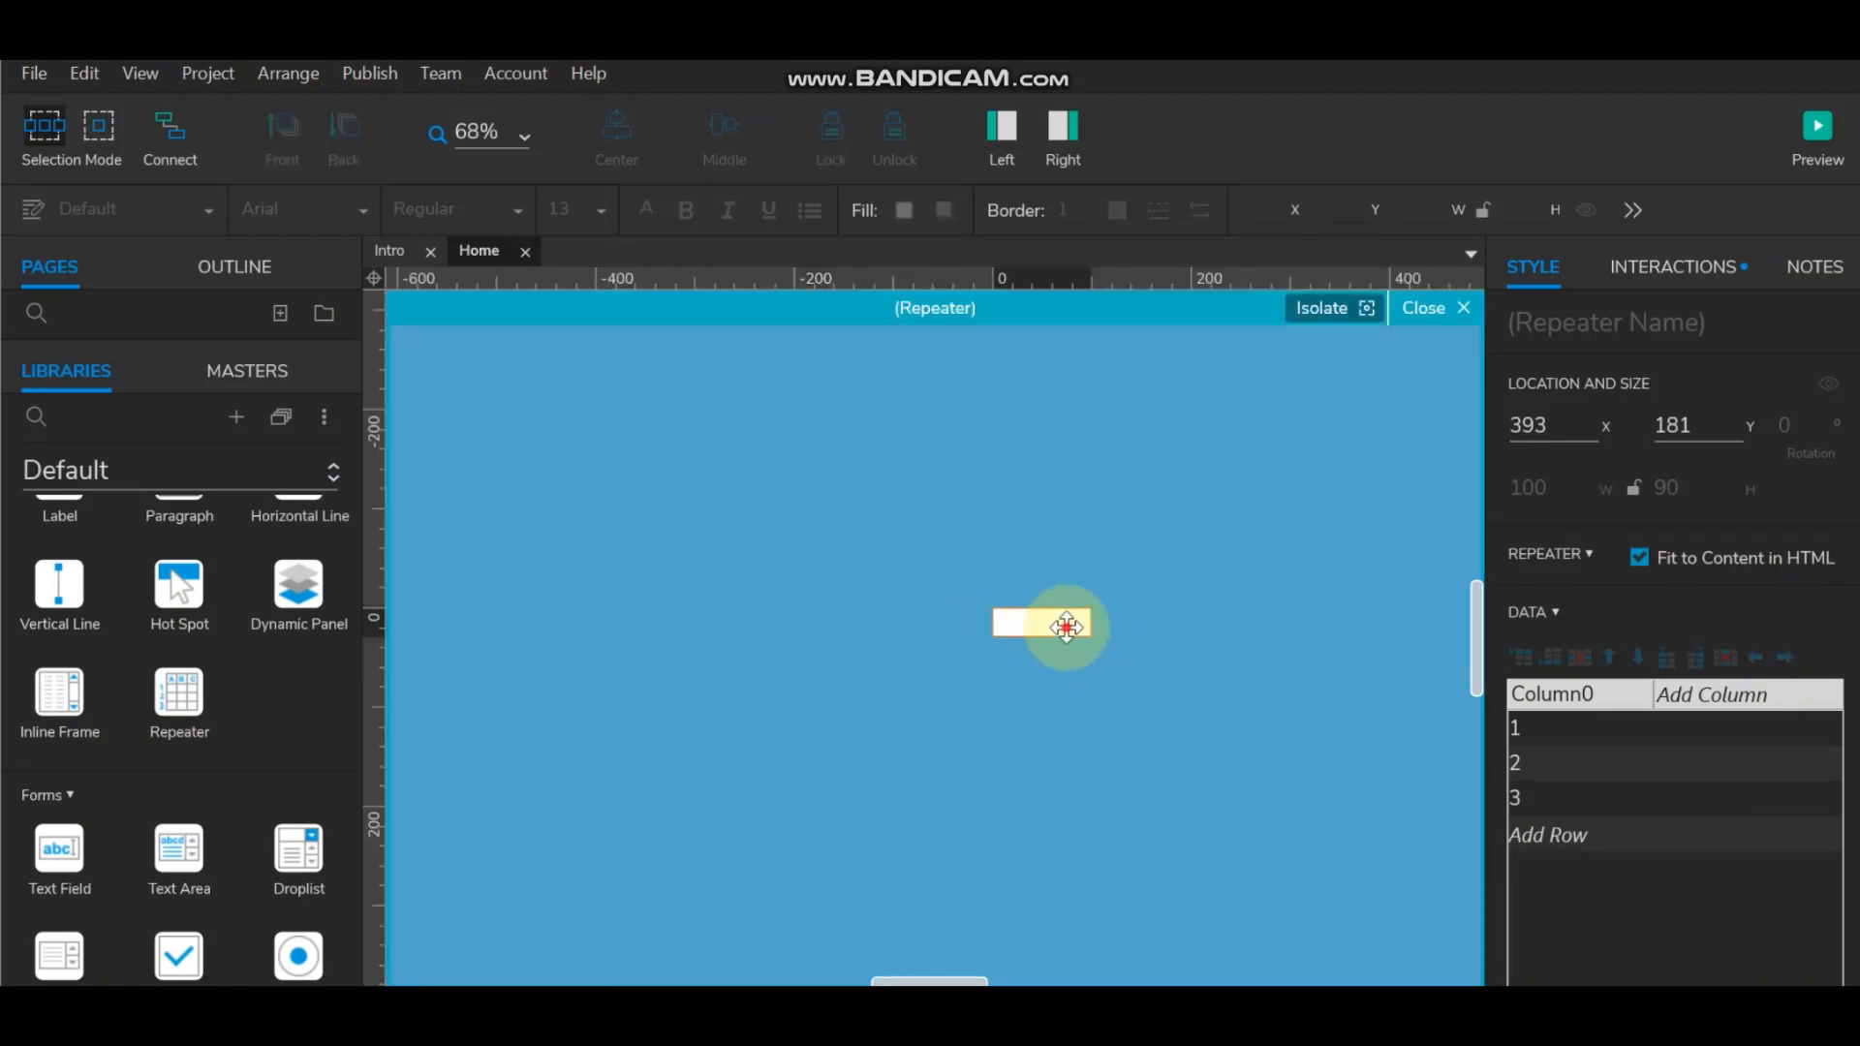
{"action": "left_click", "coordinate": [1064, 625]}
{"action": "scroll", "coordinate": [79, 630], "scroll_direction": "up", "scroll_amount": 5}
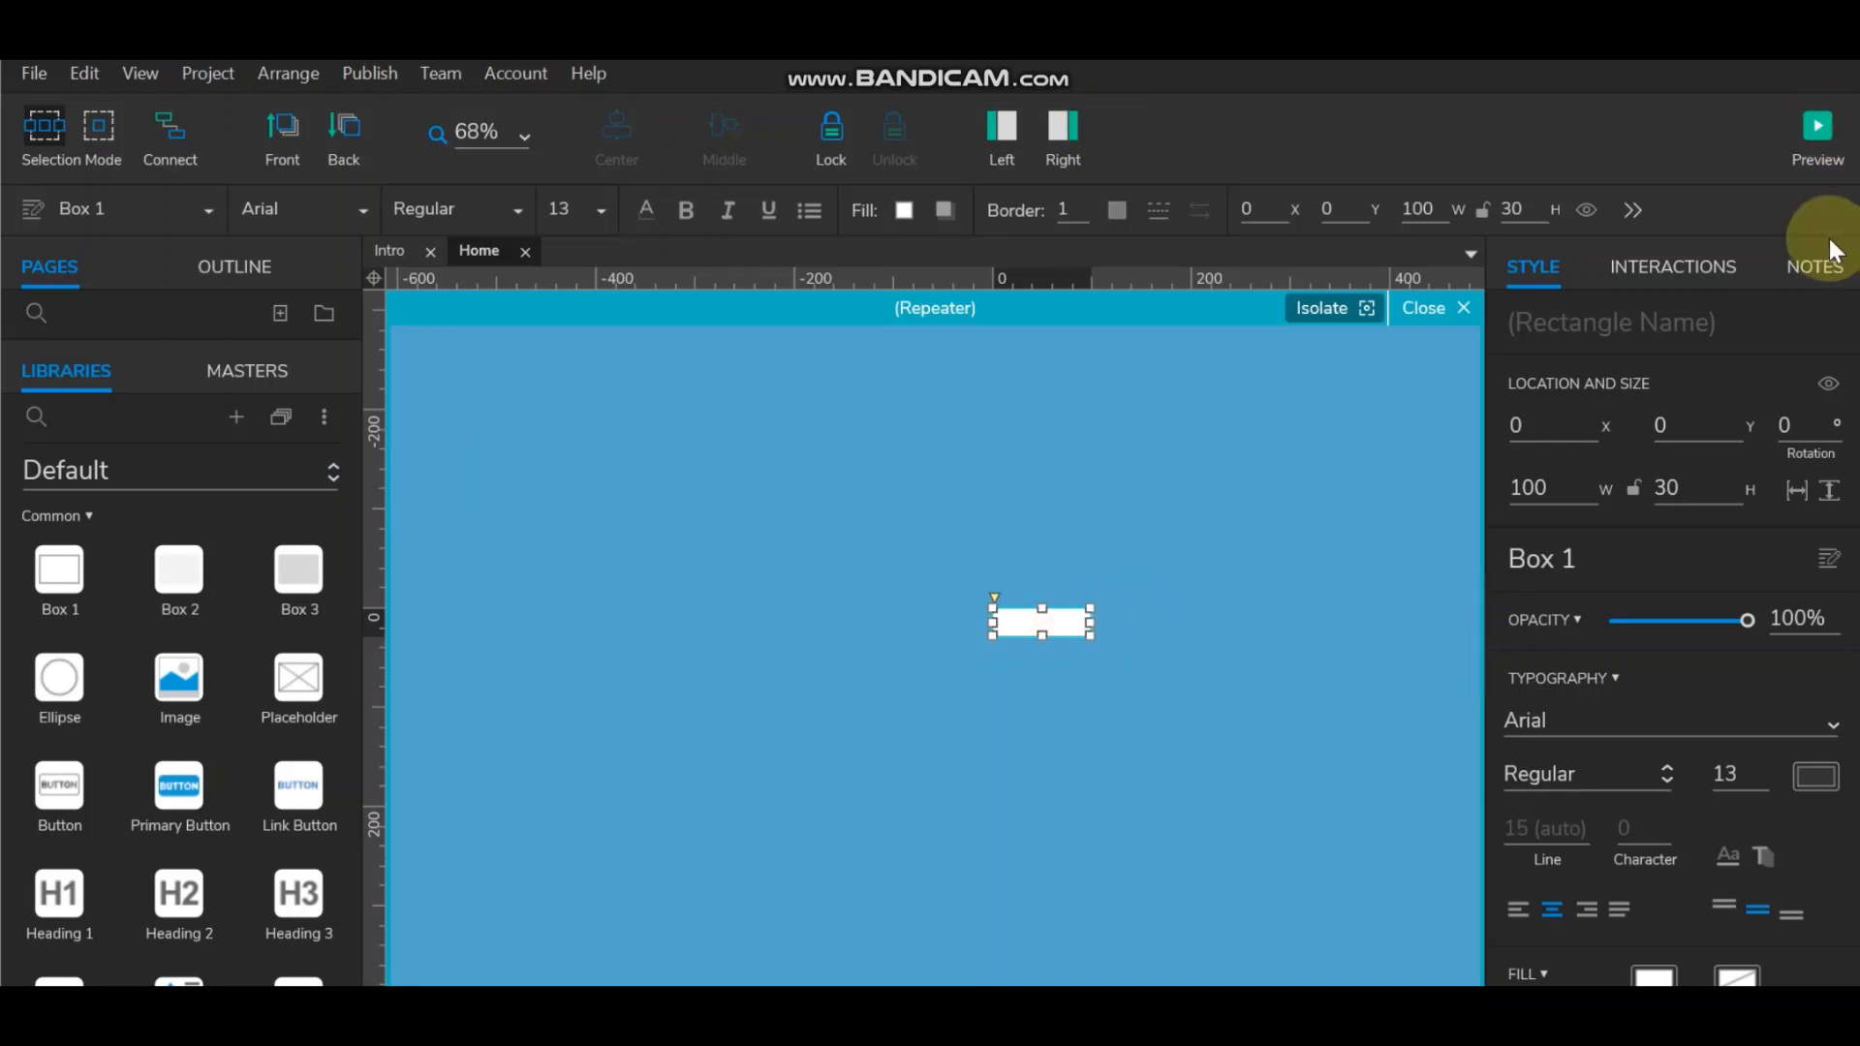
{"action": "left_click", "coordinate": [1417, 208]}
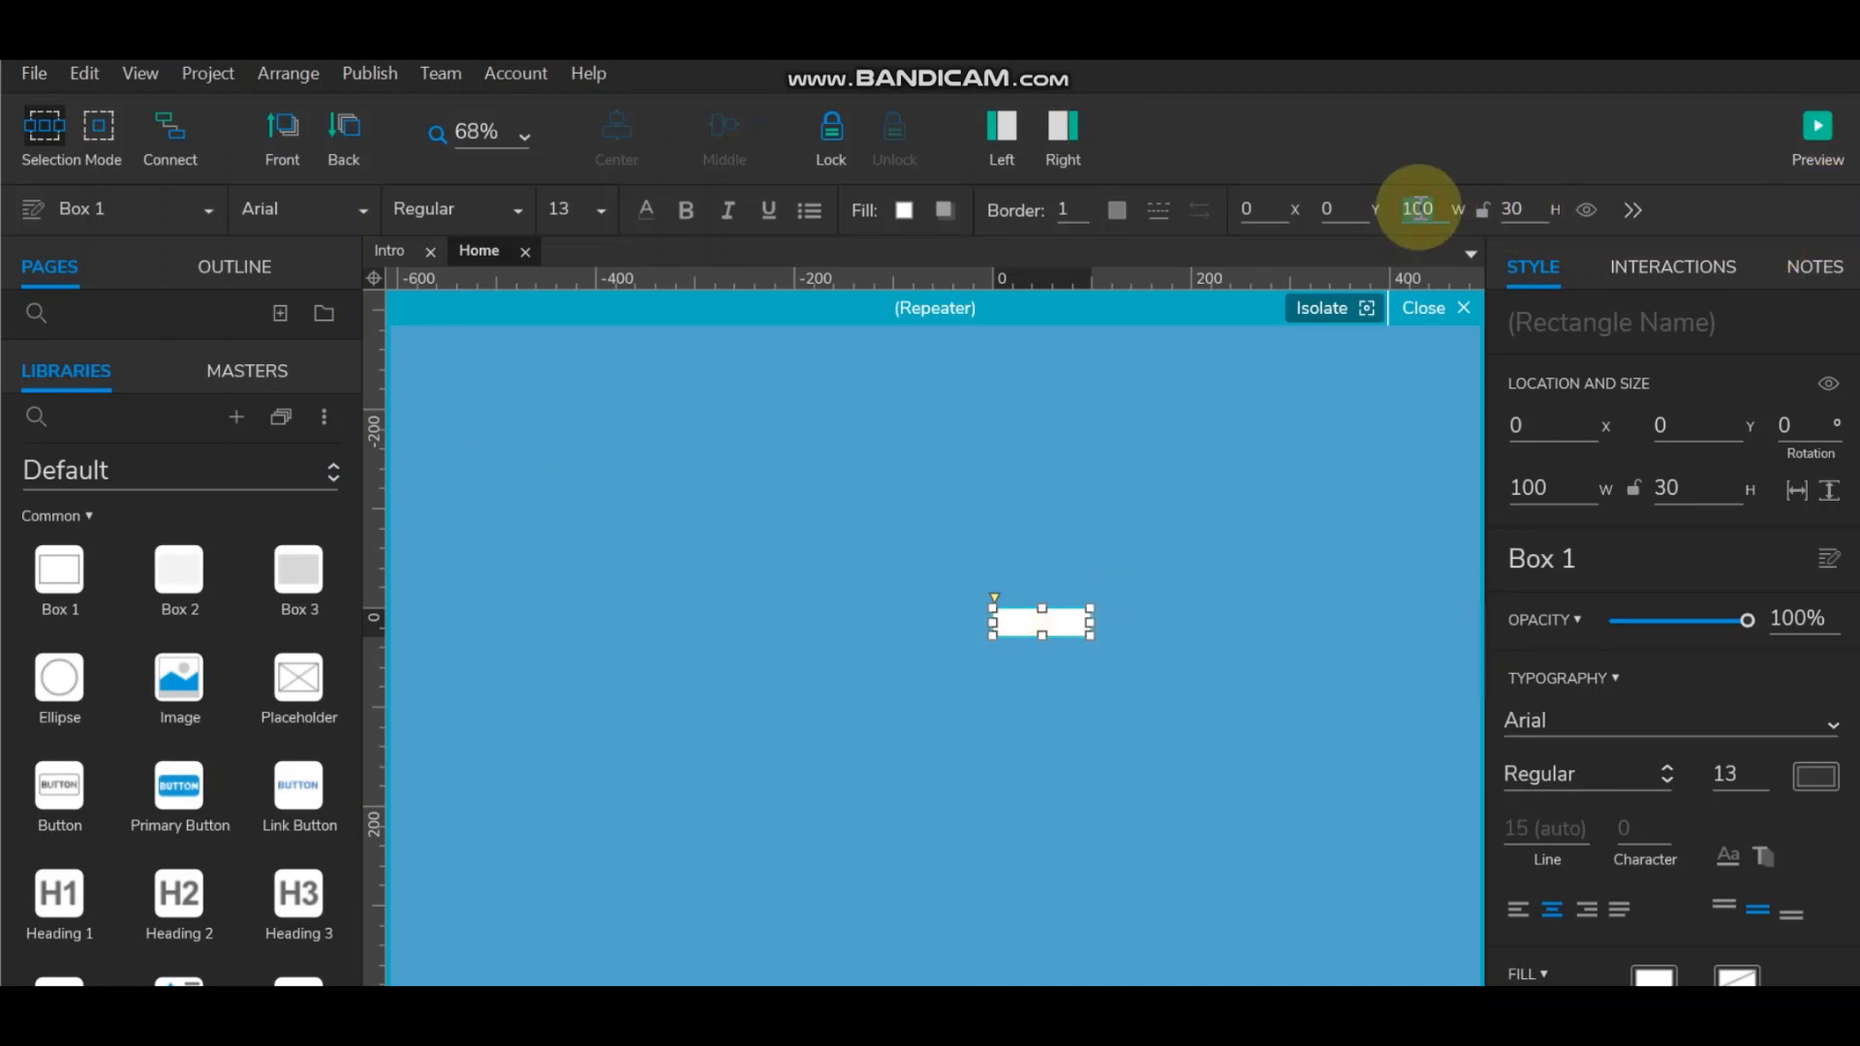
{"action": "type", "text": "300"}
{"action": "key", "text": "Return"}
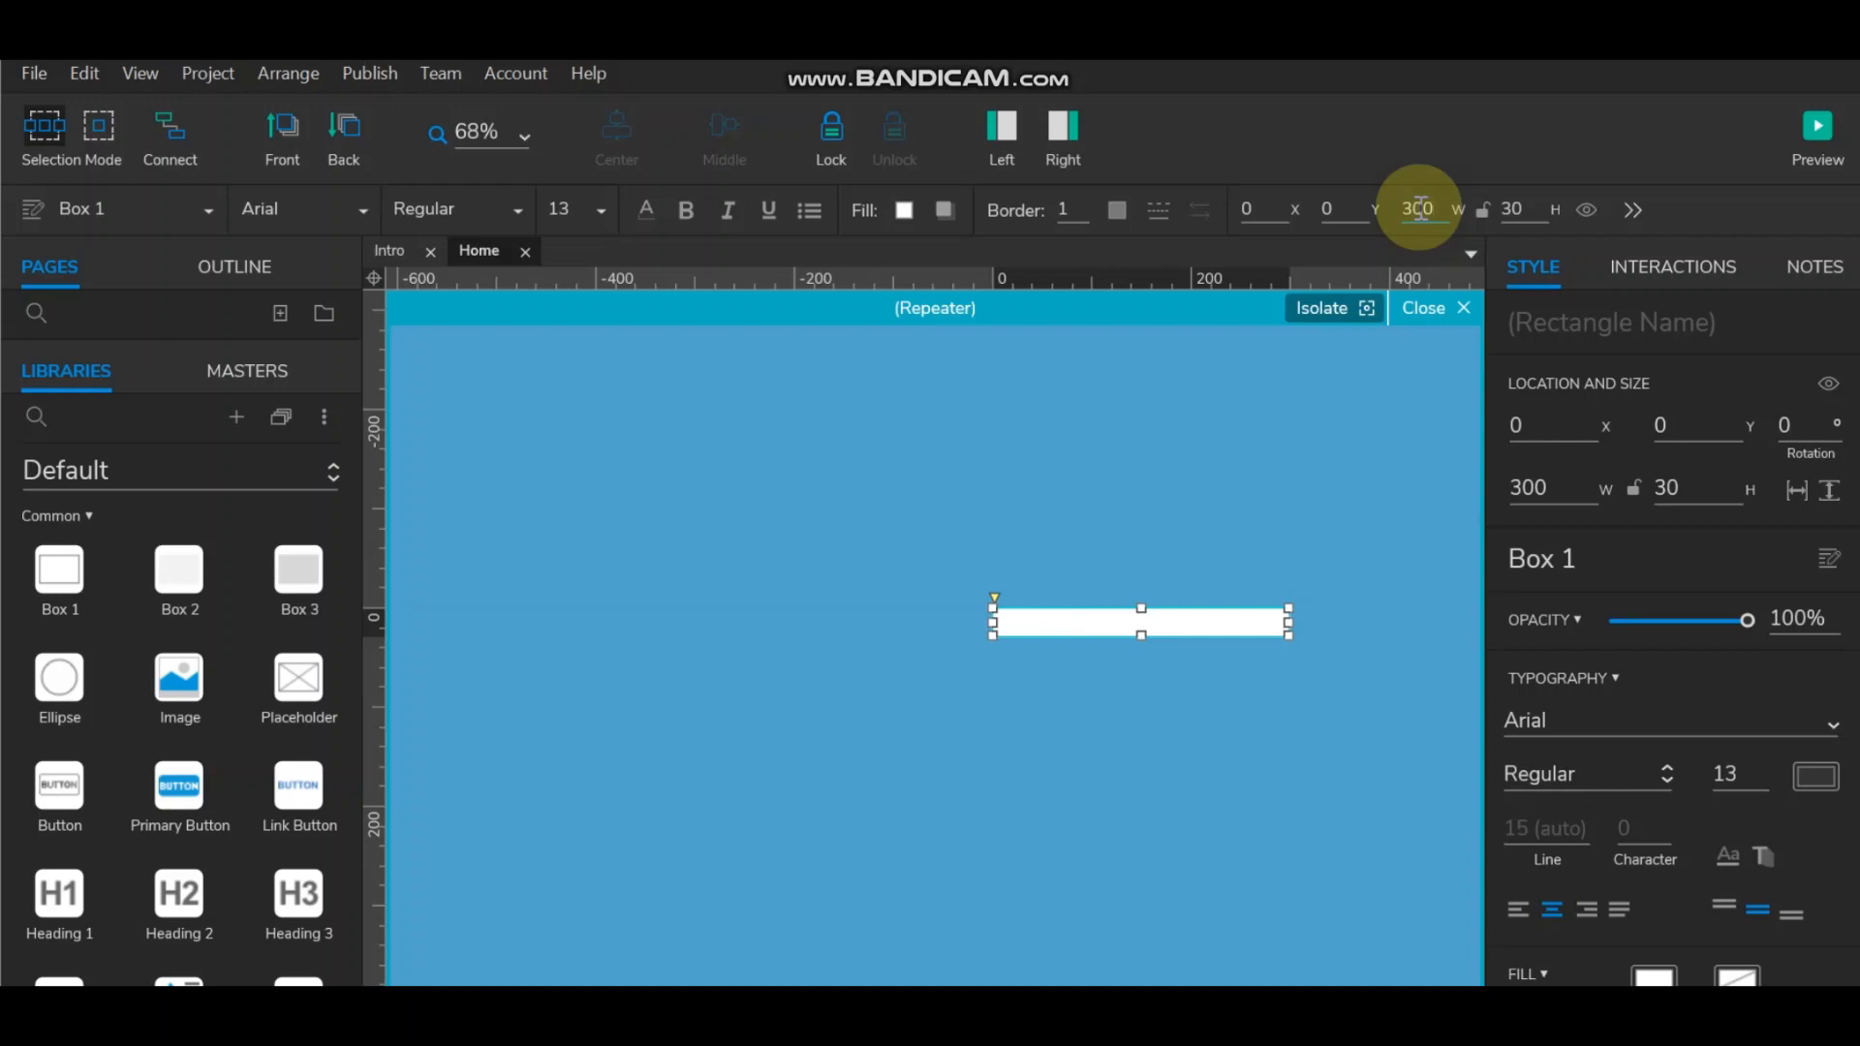
{"action": "left_click", "coordinate": [1432, 308]}
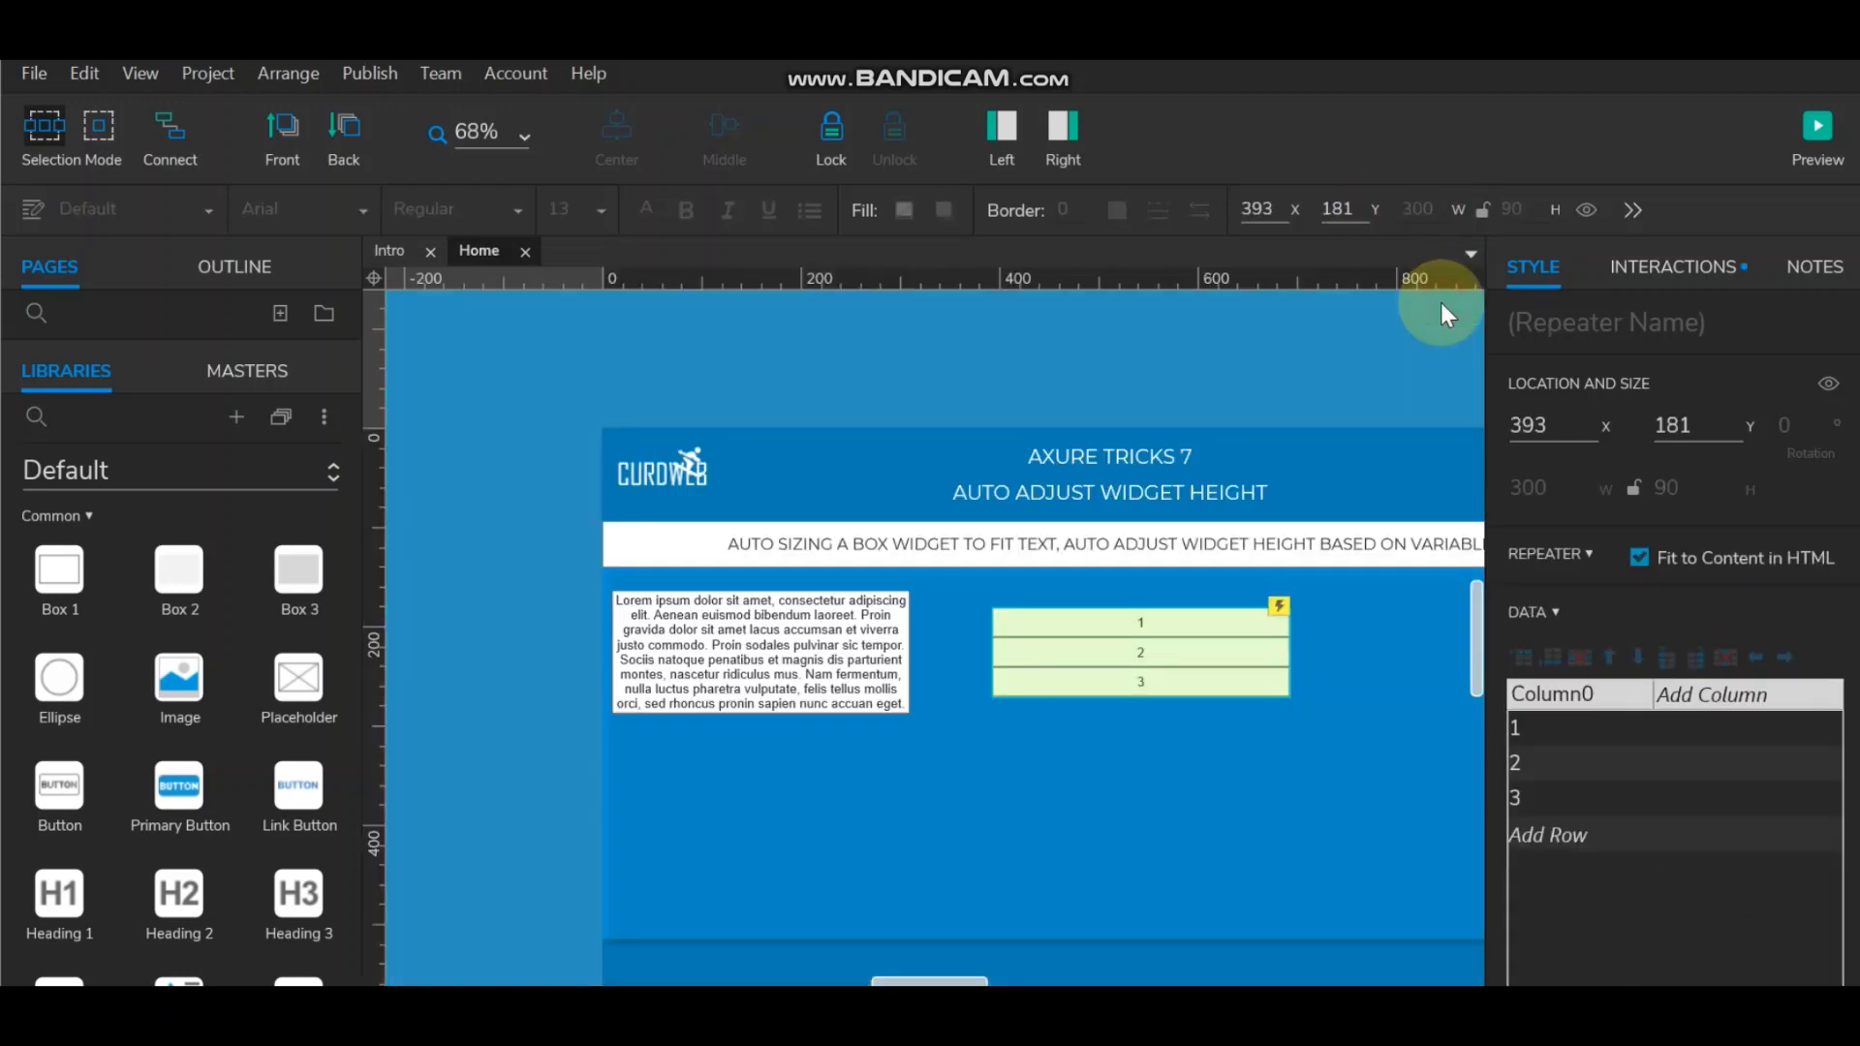
Step: Left-align the text of the box inside the repeater
{"action": "double_click", "coordinate": [1141, 652]}
{"action": "left_click", "coordinate": [1126, 621]}
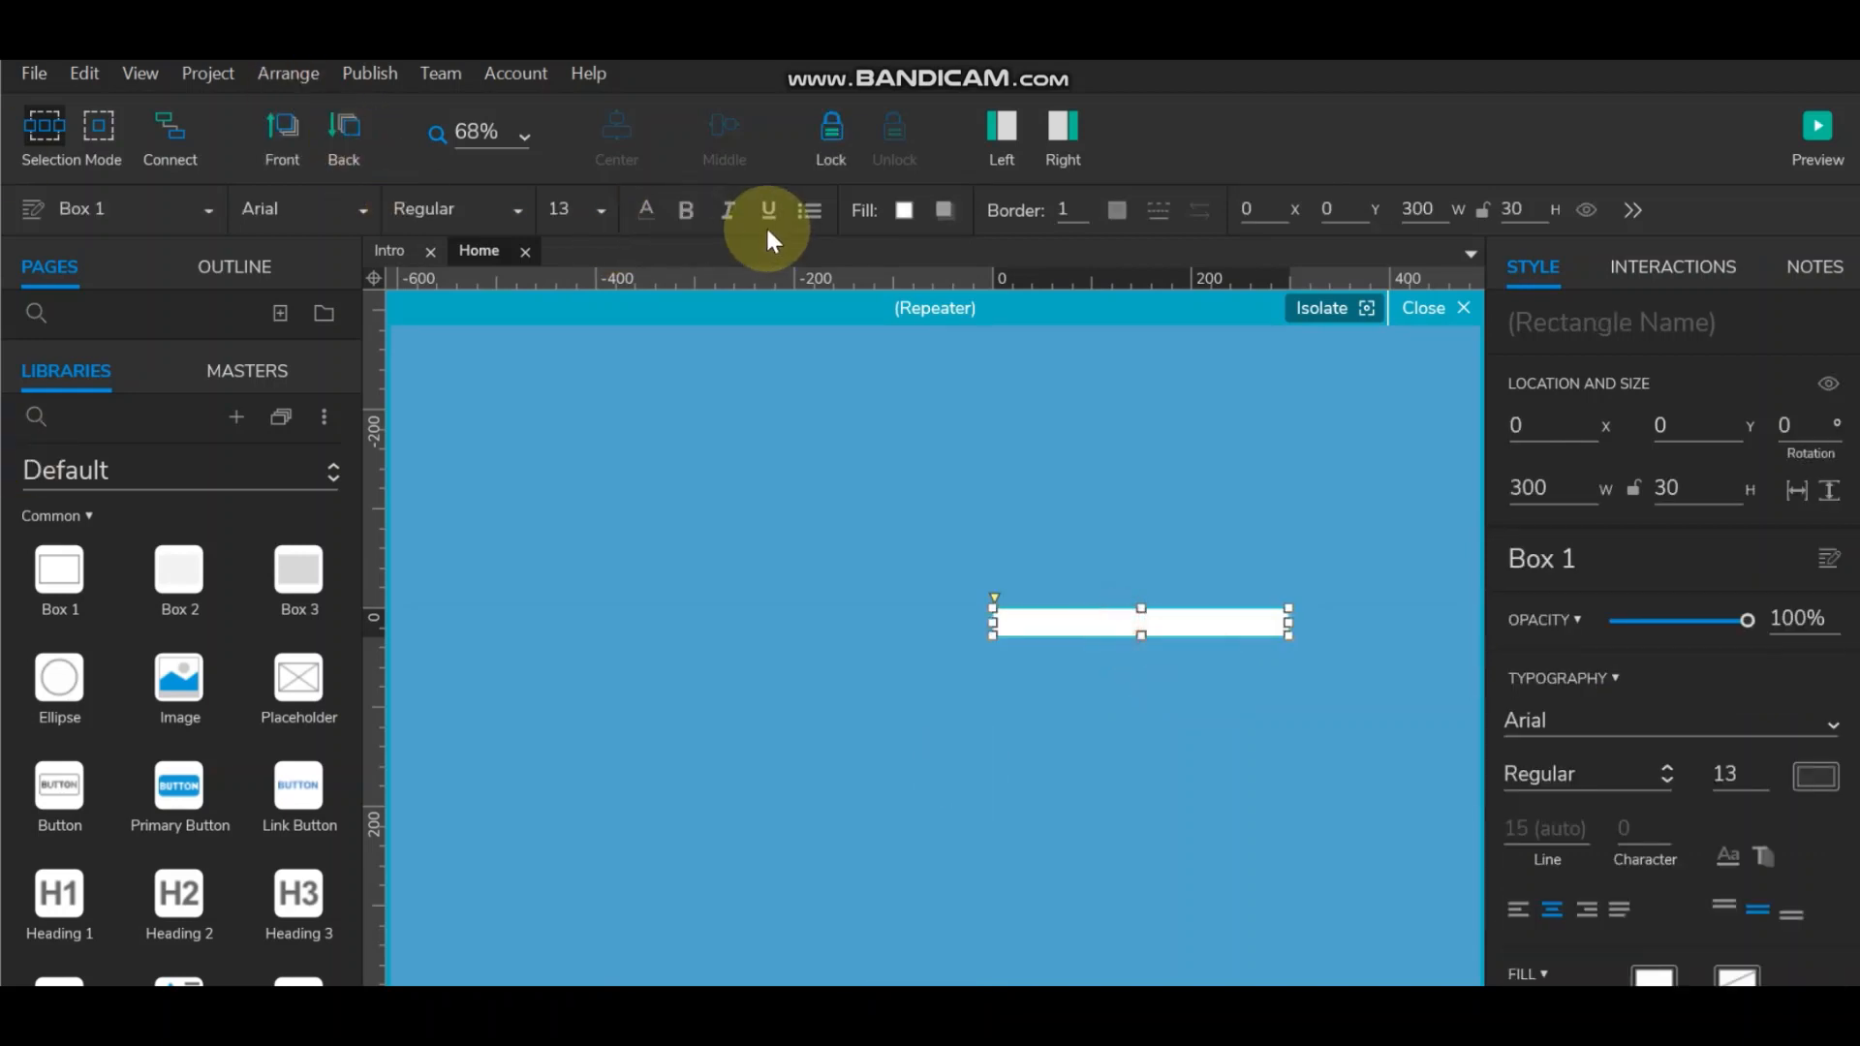
{"action": "left_click", "coordinate": [1517, 901]}
Step: Set the repeater box's left, top, right and bottom padding to 10
{"action": "scroll", "coordinate": [1713, 810], "scroll_direction": "down", "scroll_amount": 5}
{"action": "left_click", "coordinate": [1641, 938]}
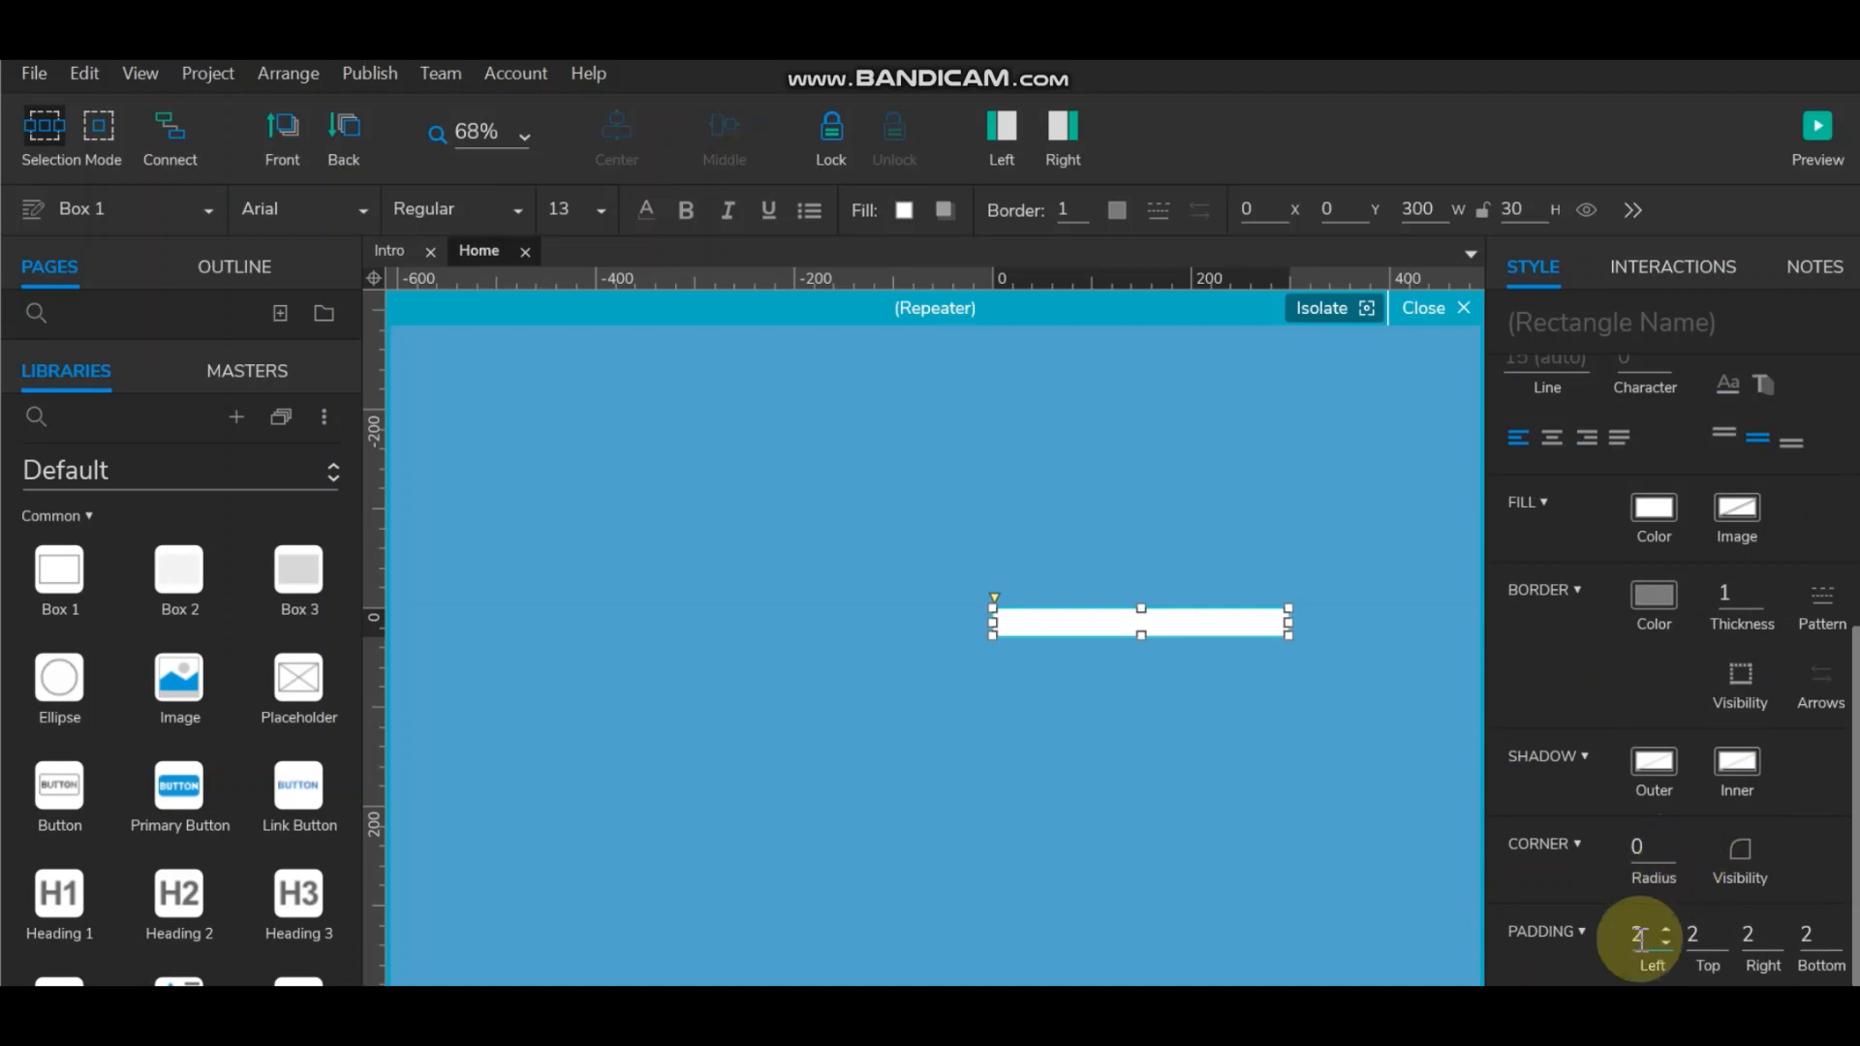
{"action": "left_click", "coordinate": [1641, 938]}
{"action": "type", "text": "10"}
{"action": "key", "text": "Tab"}
{"action": "type", "text": "10"}
{"action": "key", "text": "Tab"}
{"action": "type", "text": "10"}
{"action": "key", "text": "Tab"}
{"action": "type", "text": "10"}
{"action": "left_click", "coordinate": [1242, 753]}
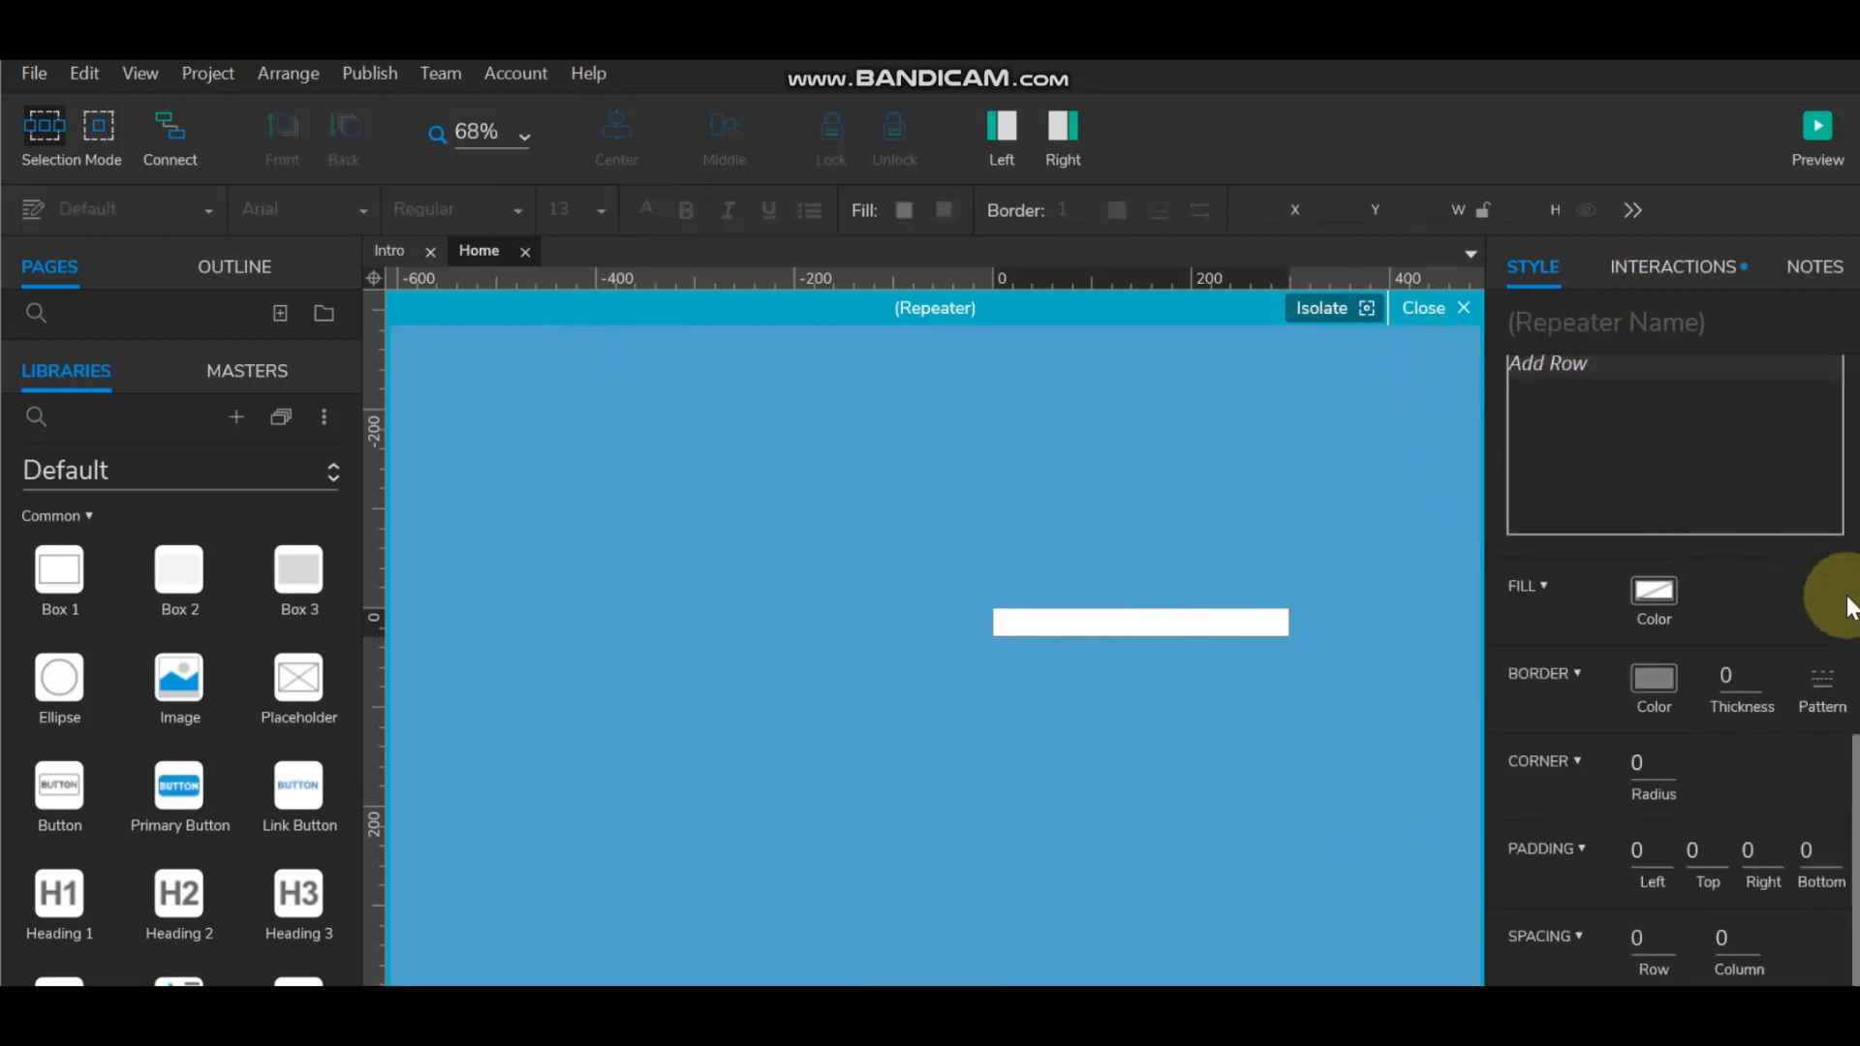
Step: Show the repeater's interactions and leave its editing view
{"action": "scroll", "coordinate": [1827, 582], "scroll_direction": "up", "scroll_amount": 5}
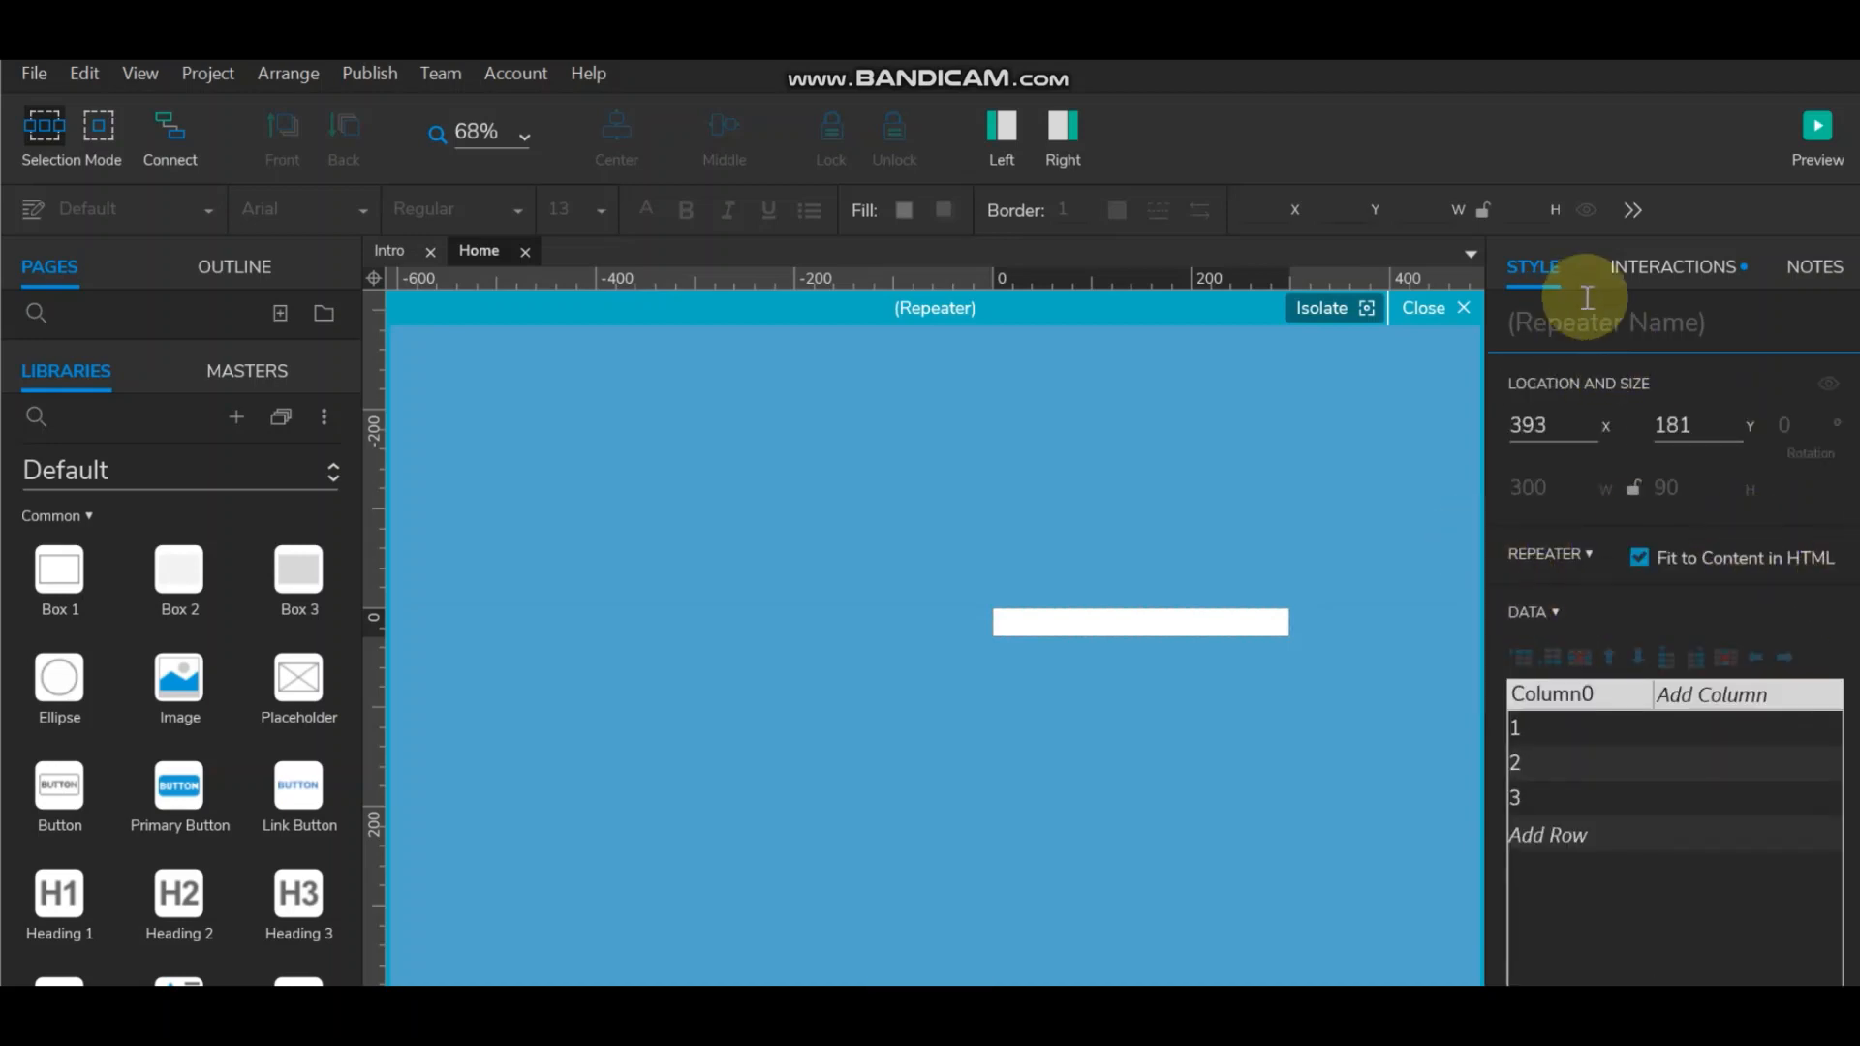
{"action": "left_click", "coordinate": [1664, 266]}
{"action": "left_click", "coordinate": [1422, 308]}
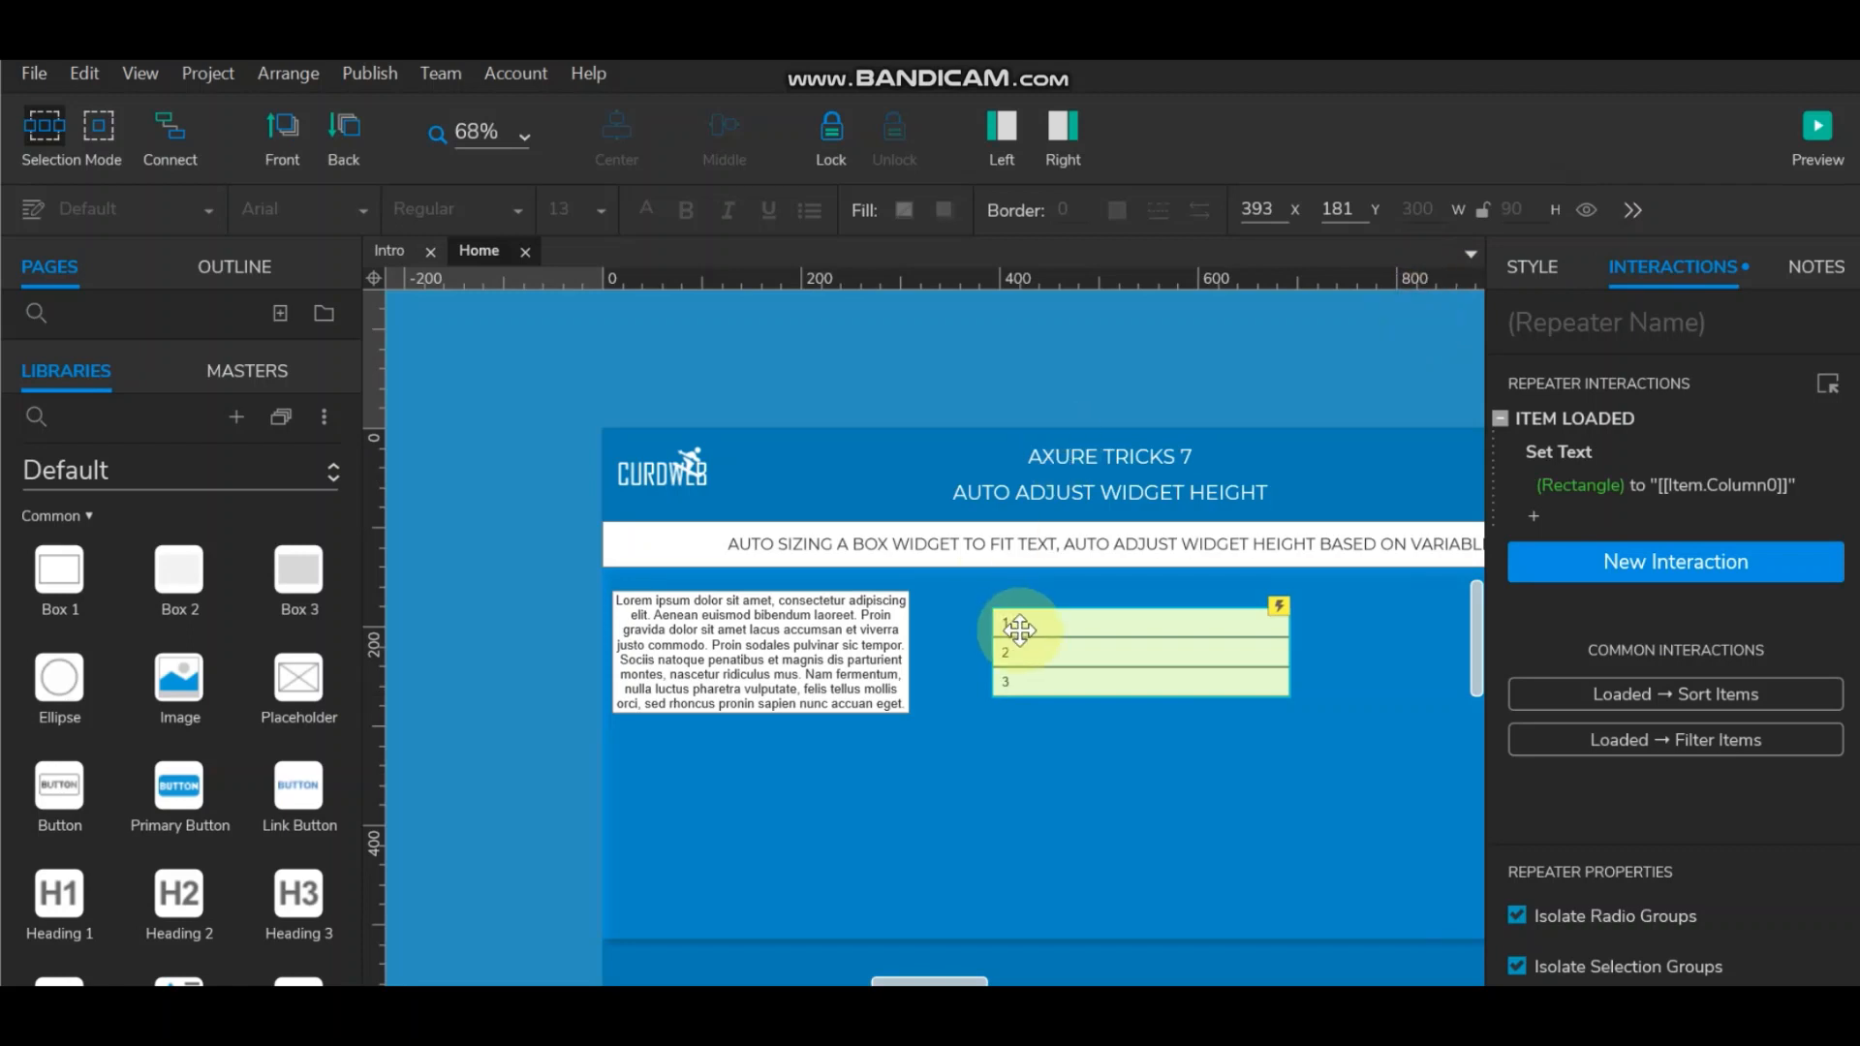
Step: Replace the first row's value in the repeater's Column0 data with the text box's paragraph, and leave the repeater's editing view
{"action": "left_click", "coordinate": [702, 647]}
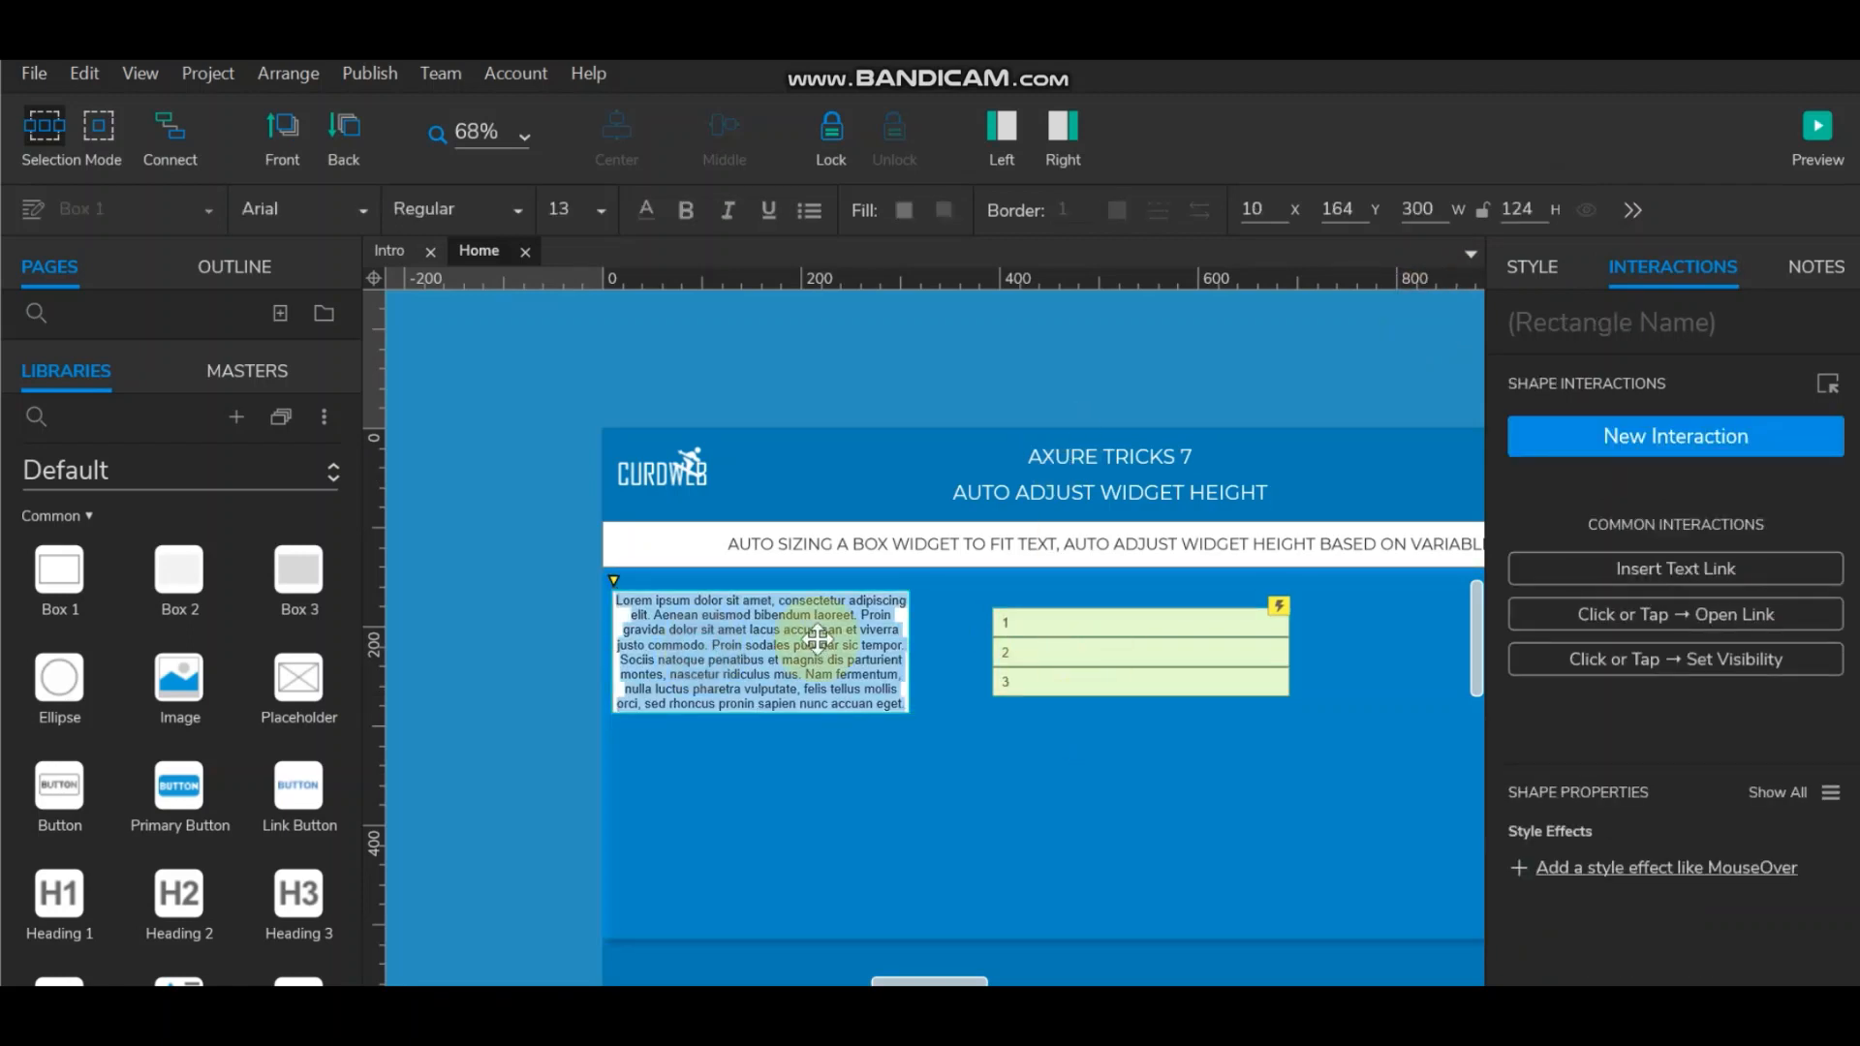
{"action": "double_click", "coordinate": [1139, 651]}
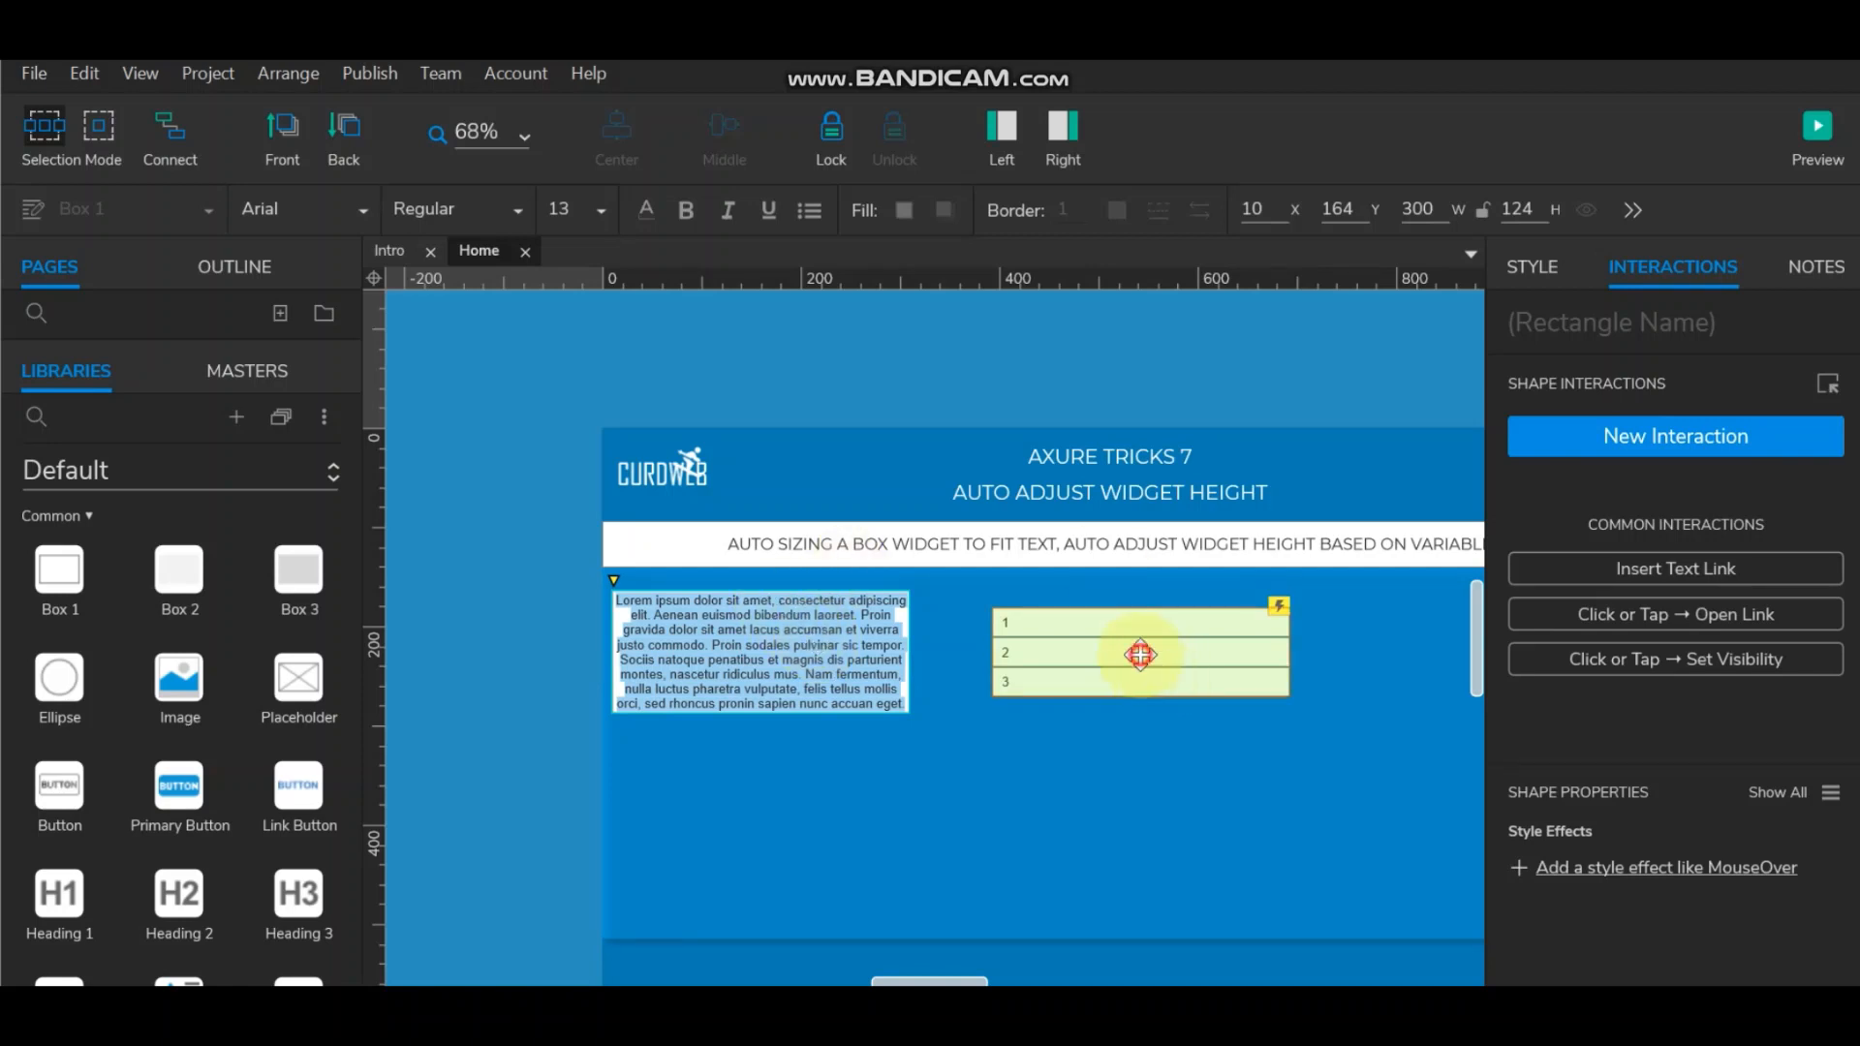
{"action": "left_click", "coordinate": [1680, 655]}
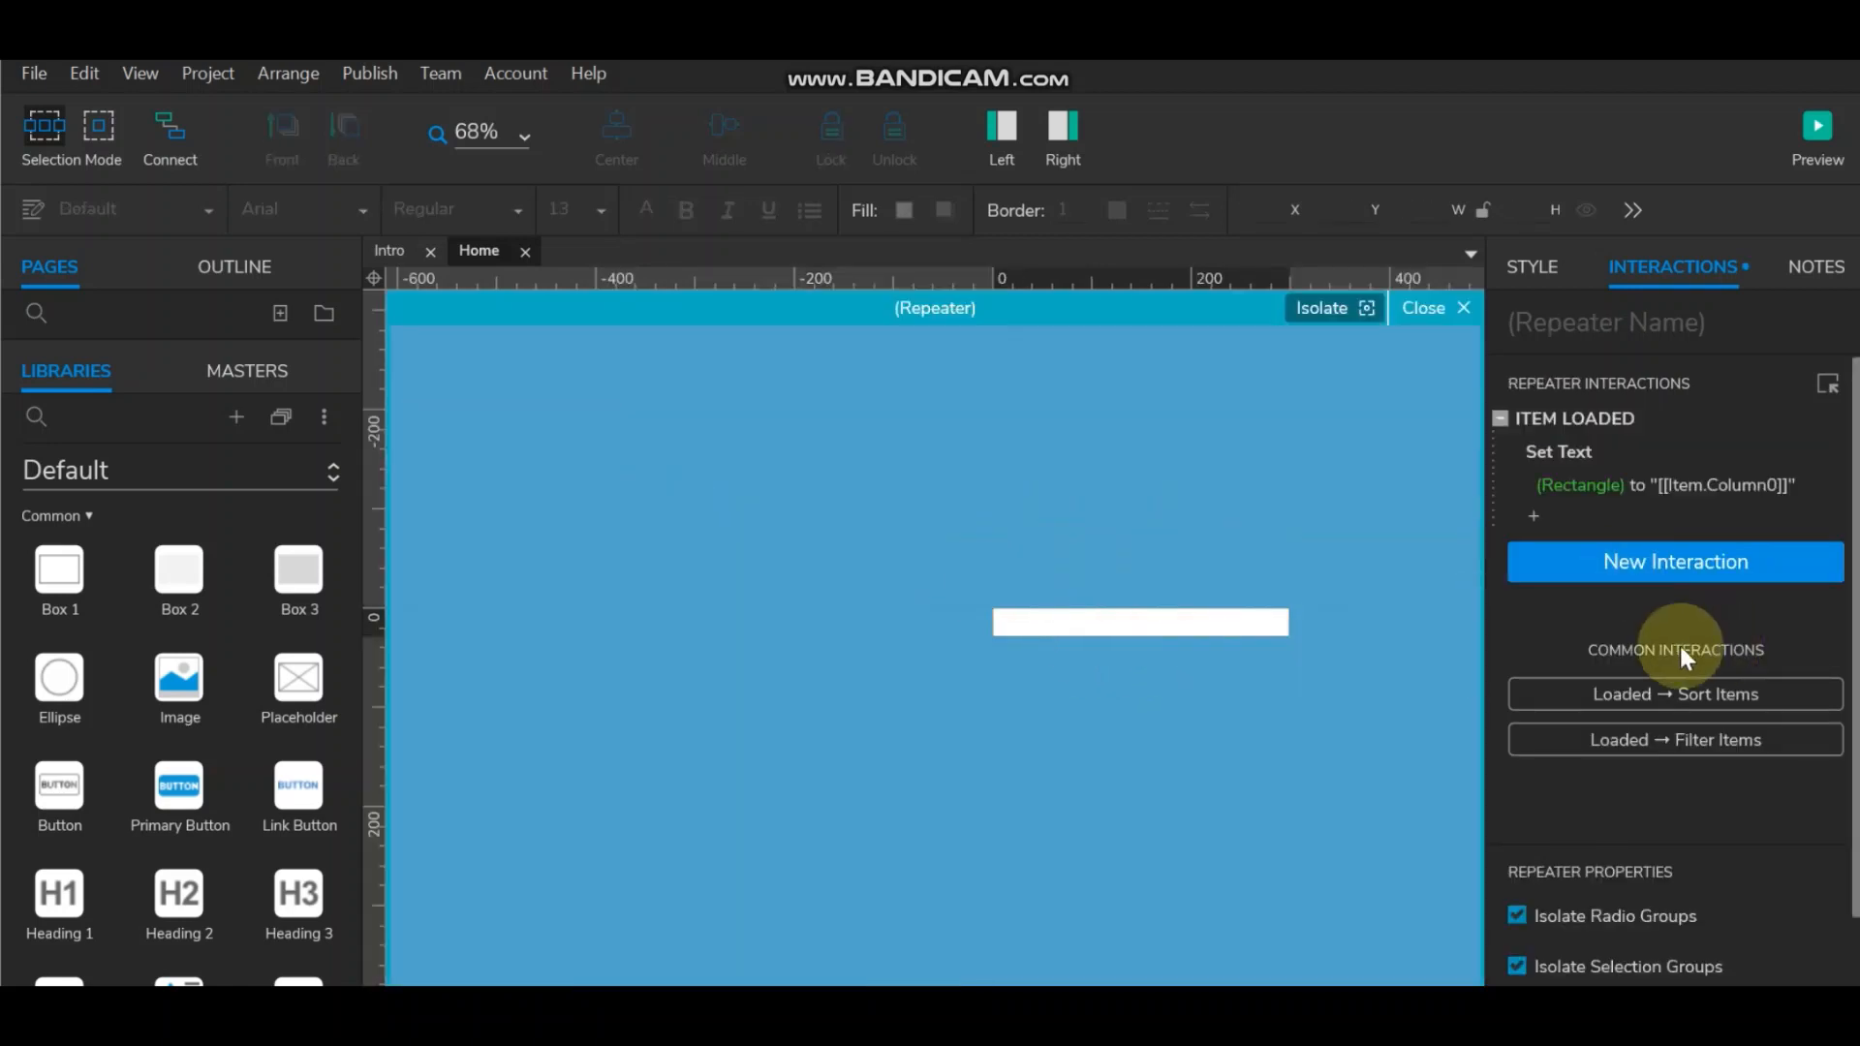
{"action": "left_click", "coordinate": [1534, 277]}
{"action": "left_click", "coordinate": [1555, 729]}
{"action": "left_click", "coordinate": [1555, 728]}
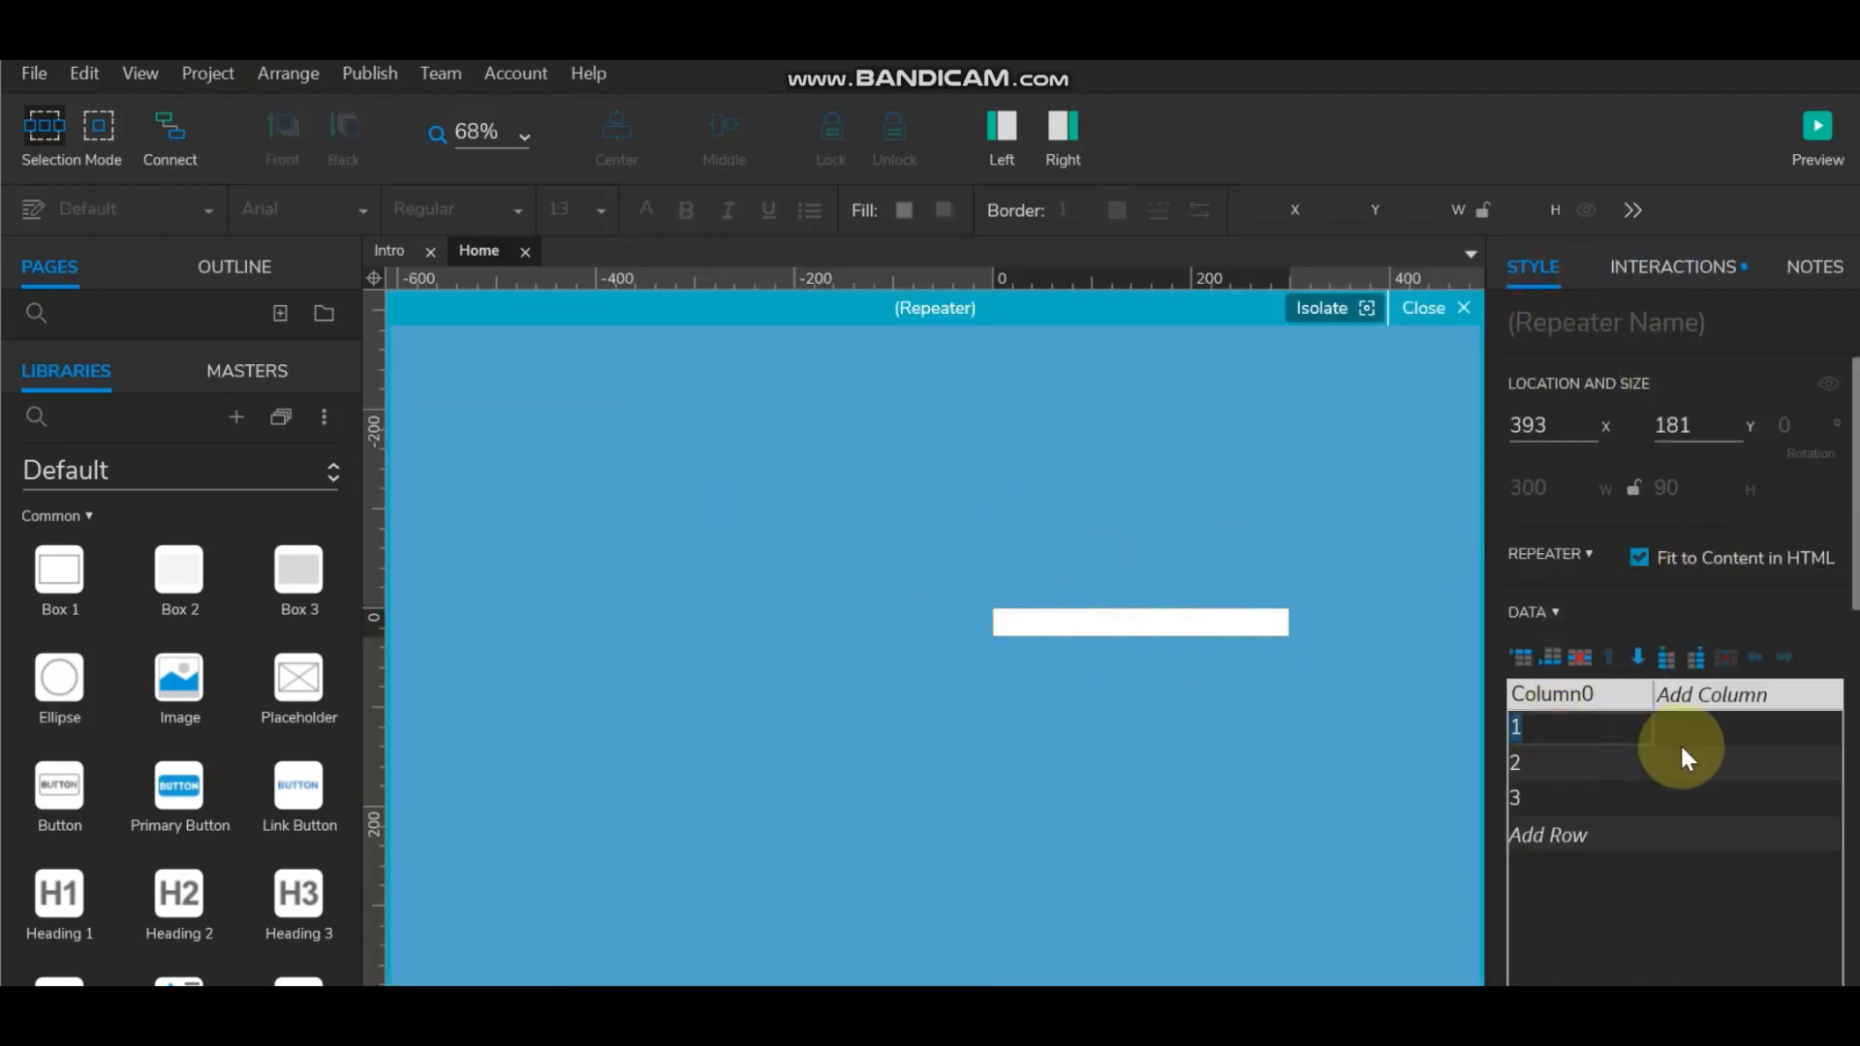
{"action": "key", "text": "ctrl+v"}
{"action": "key", "text": "Return"}
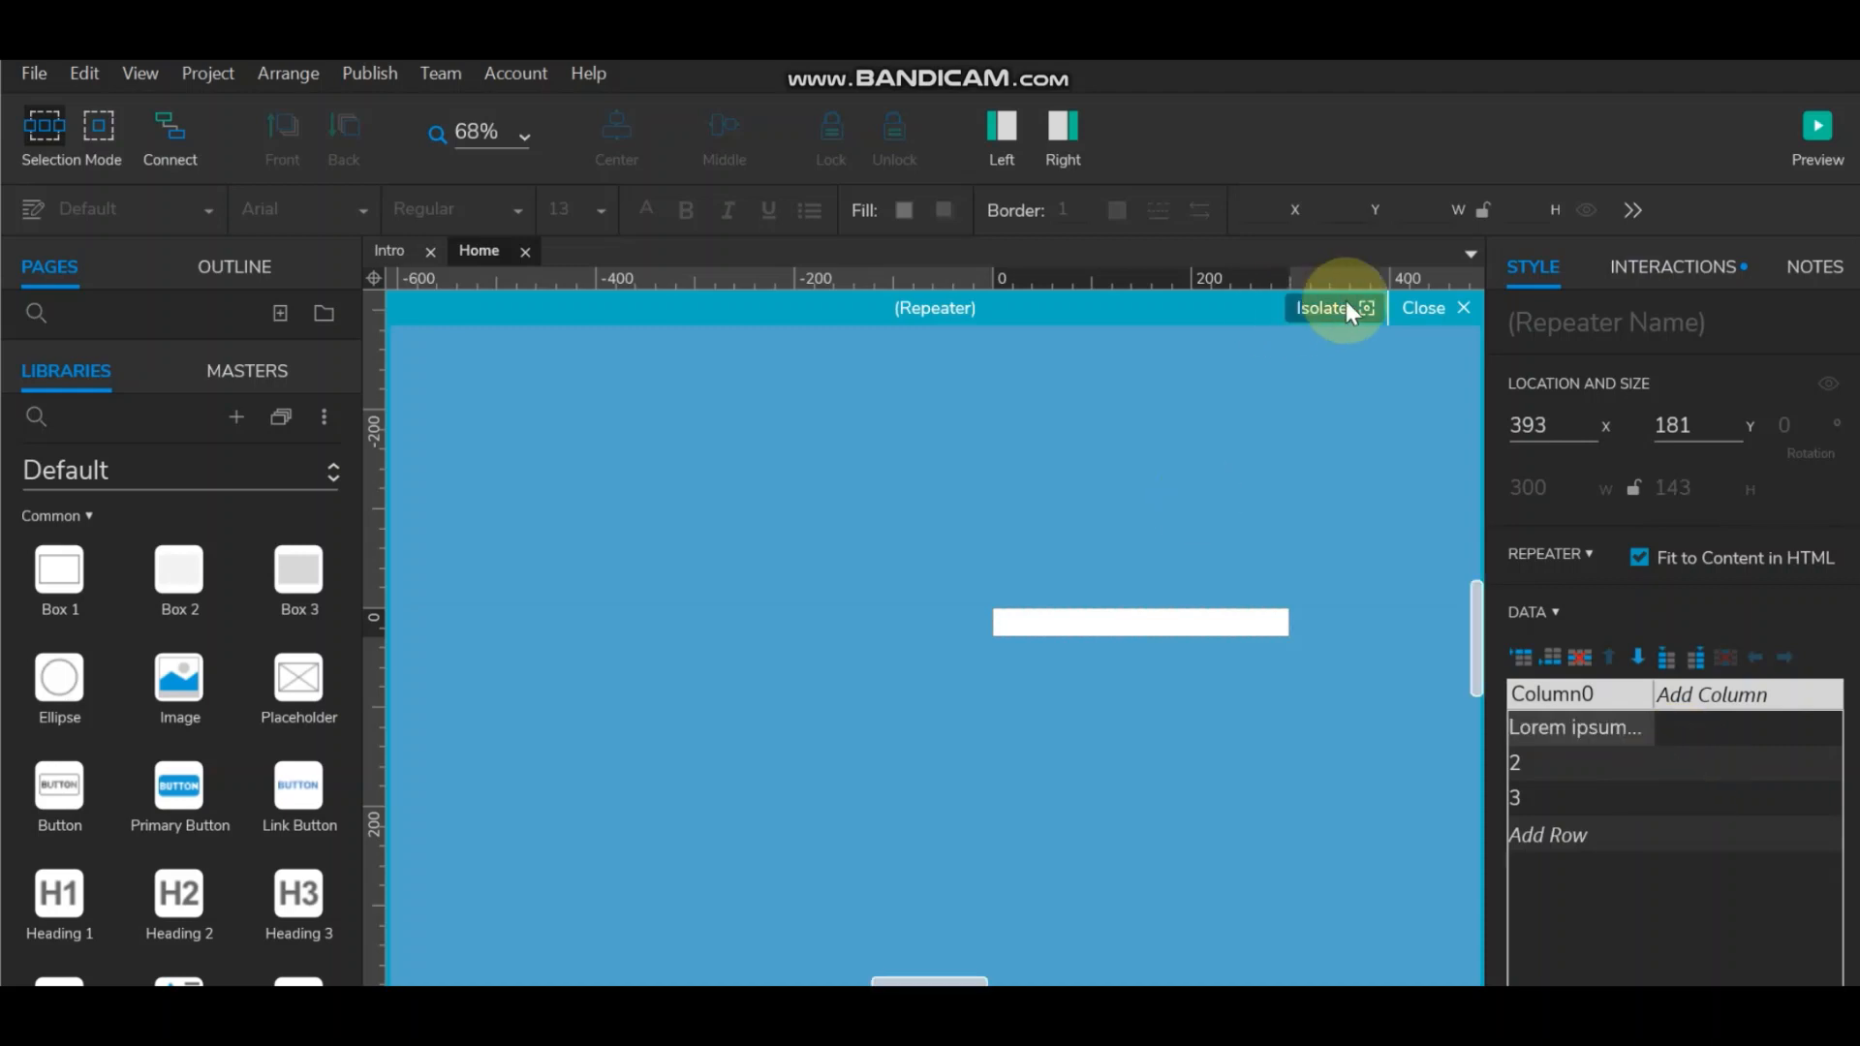
{"action": "left_click", "coordinate": [1447, 306]}
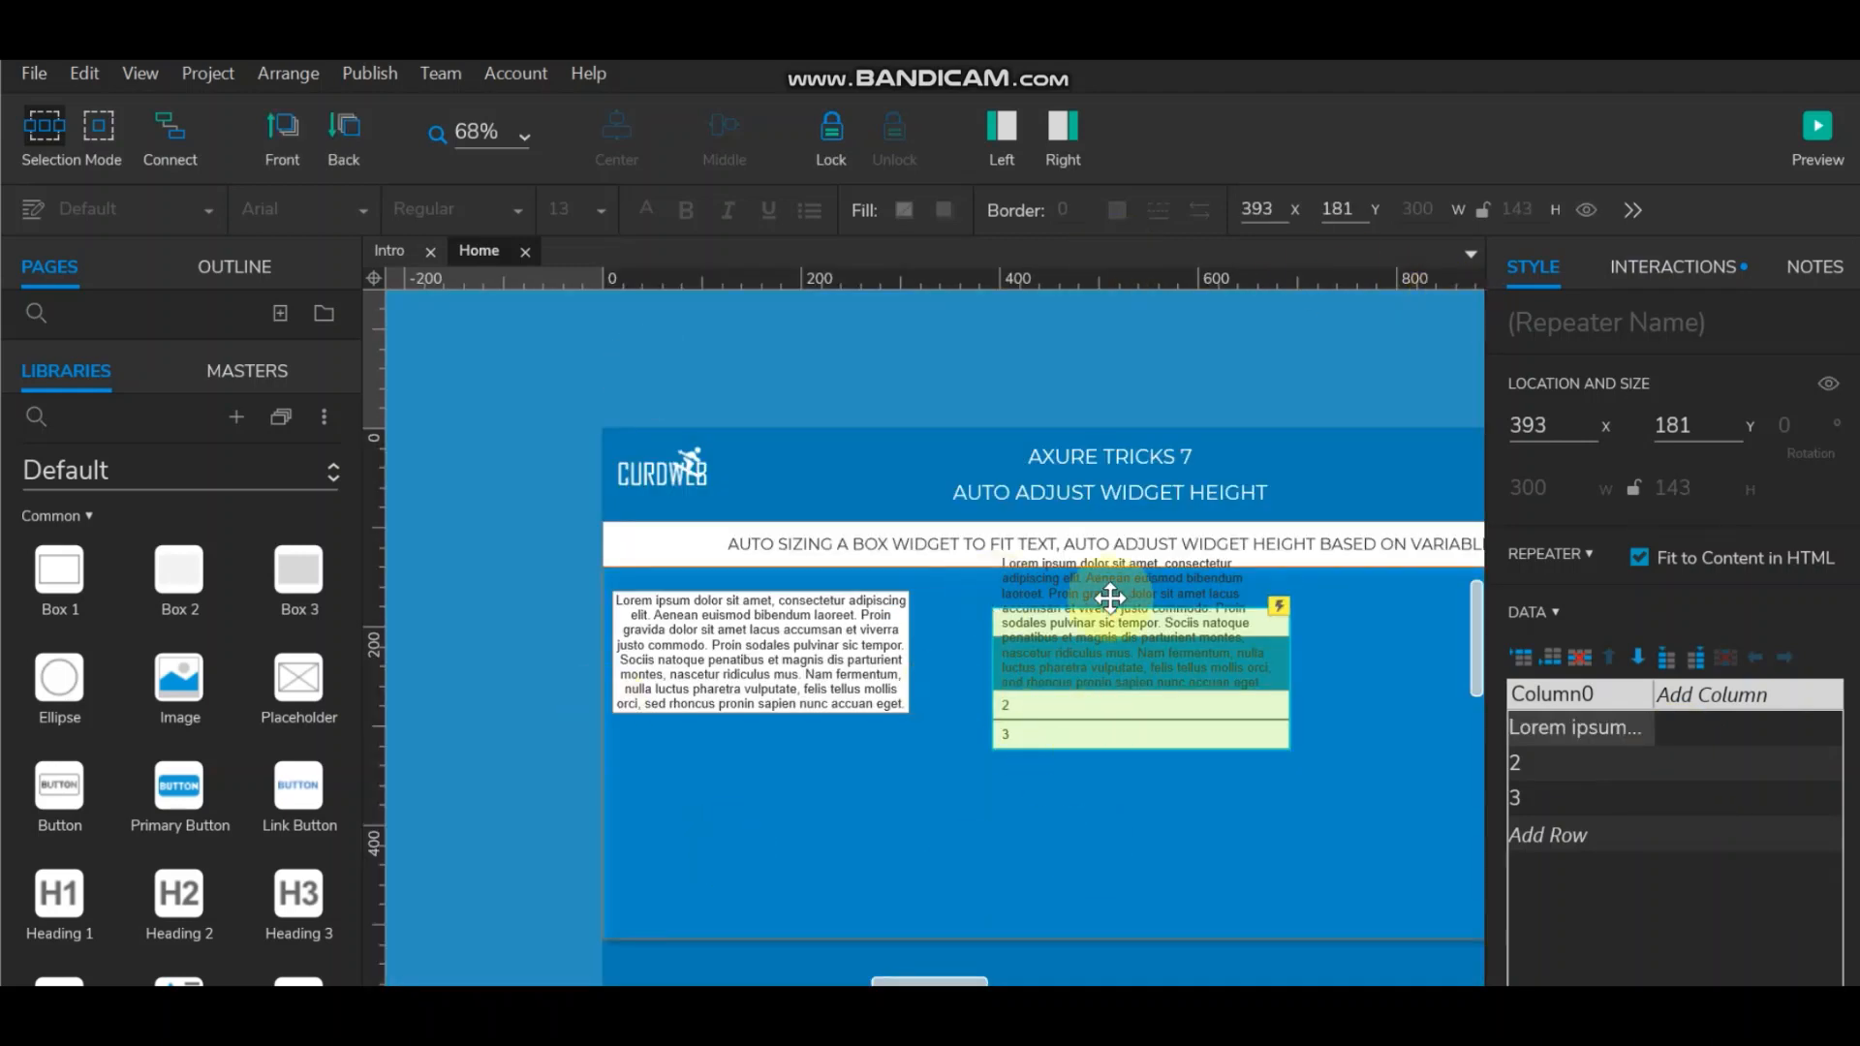
Step: Fit the height of the box inside the repeater to its text and leave the editing view
{"action": "left_click", "coordinate": [569, 587]}
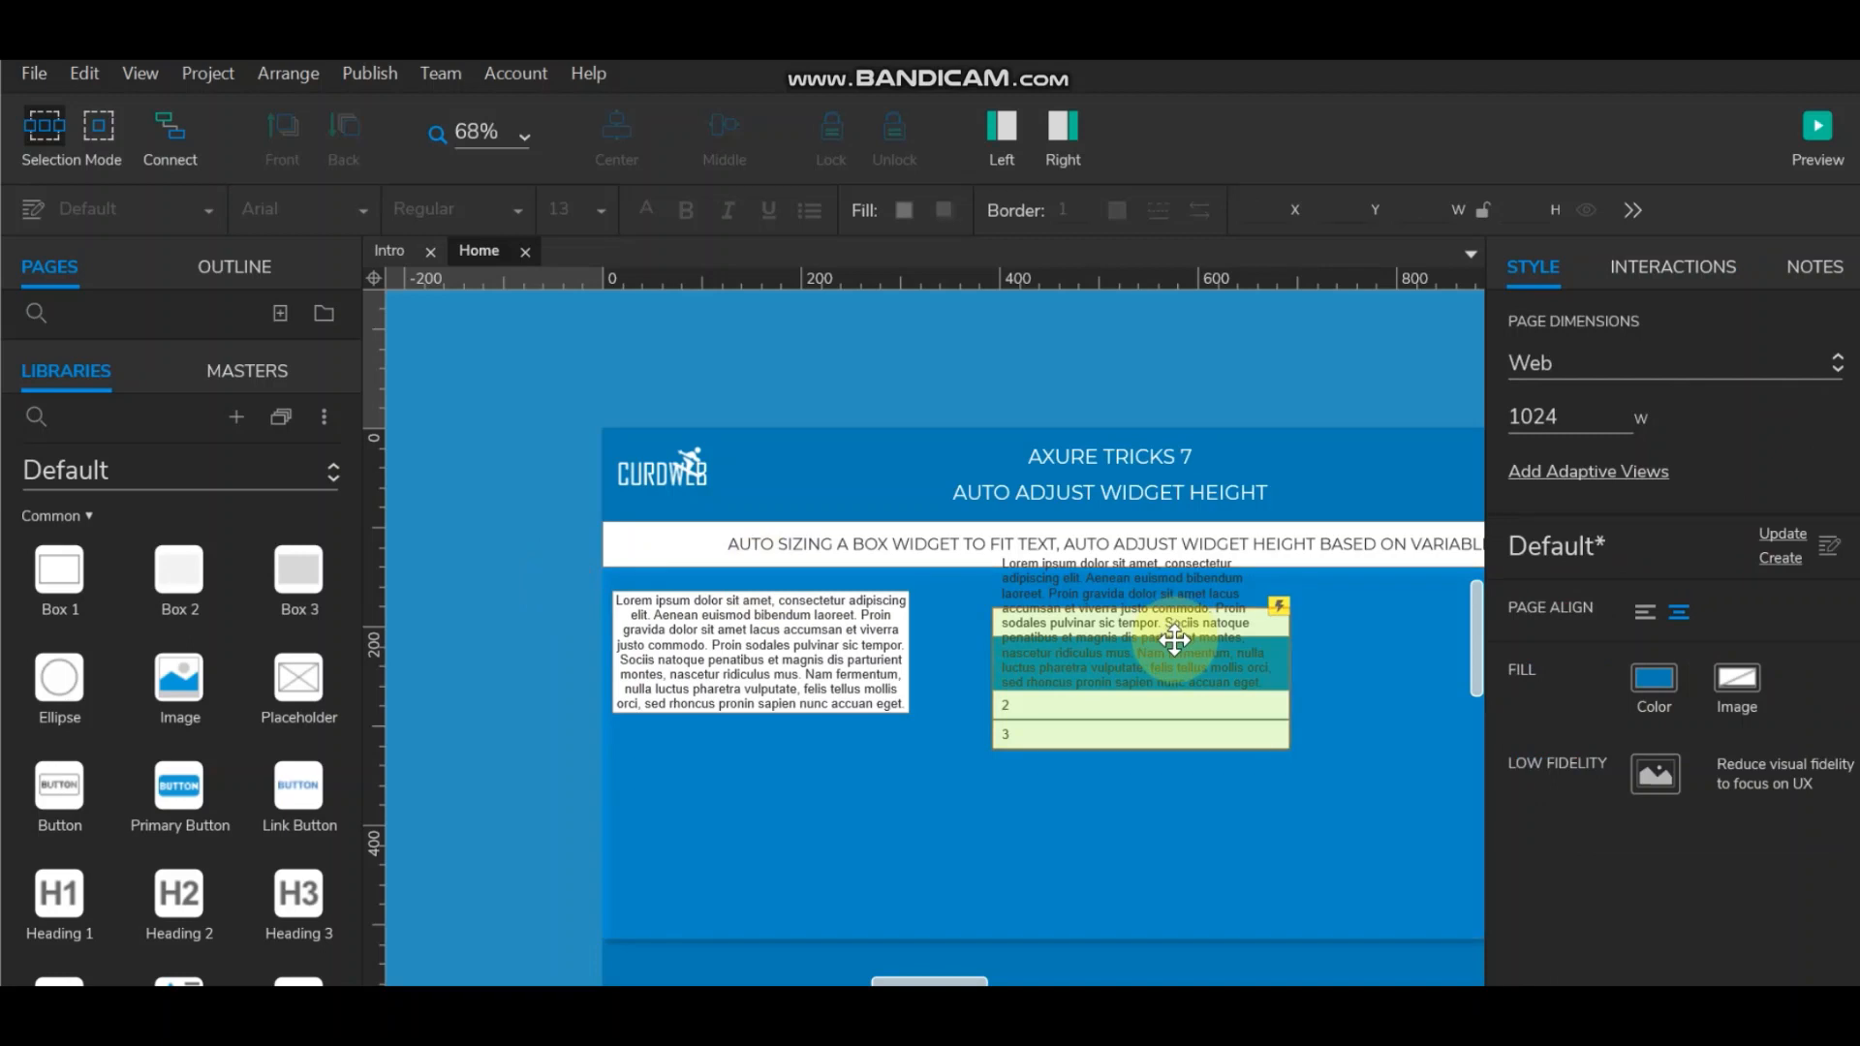
{"action": "double_click", "coordinate": [1174, 641]}
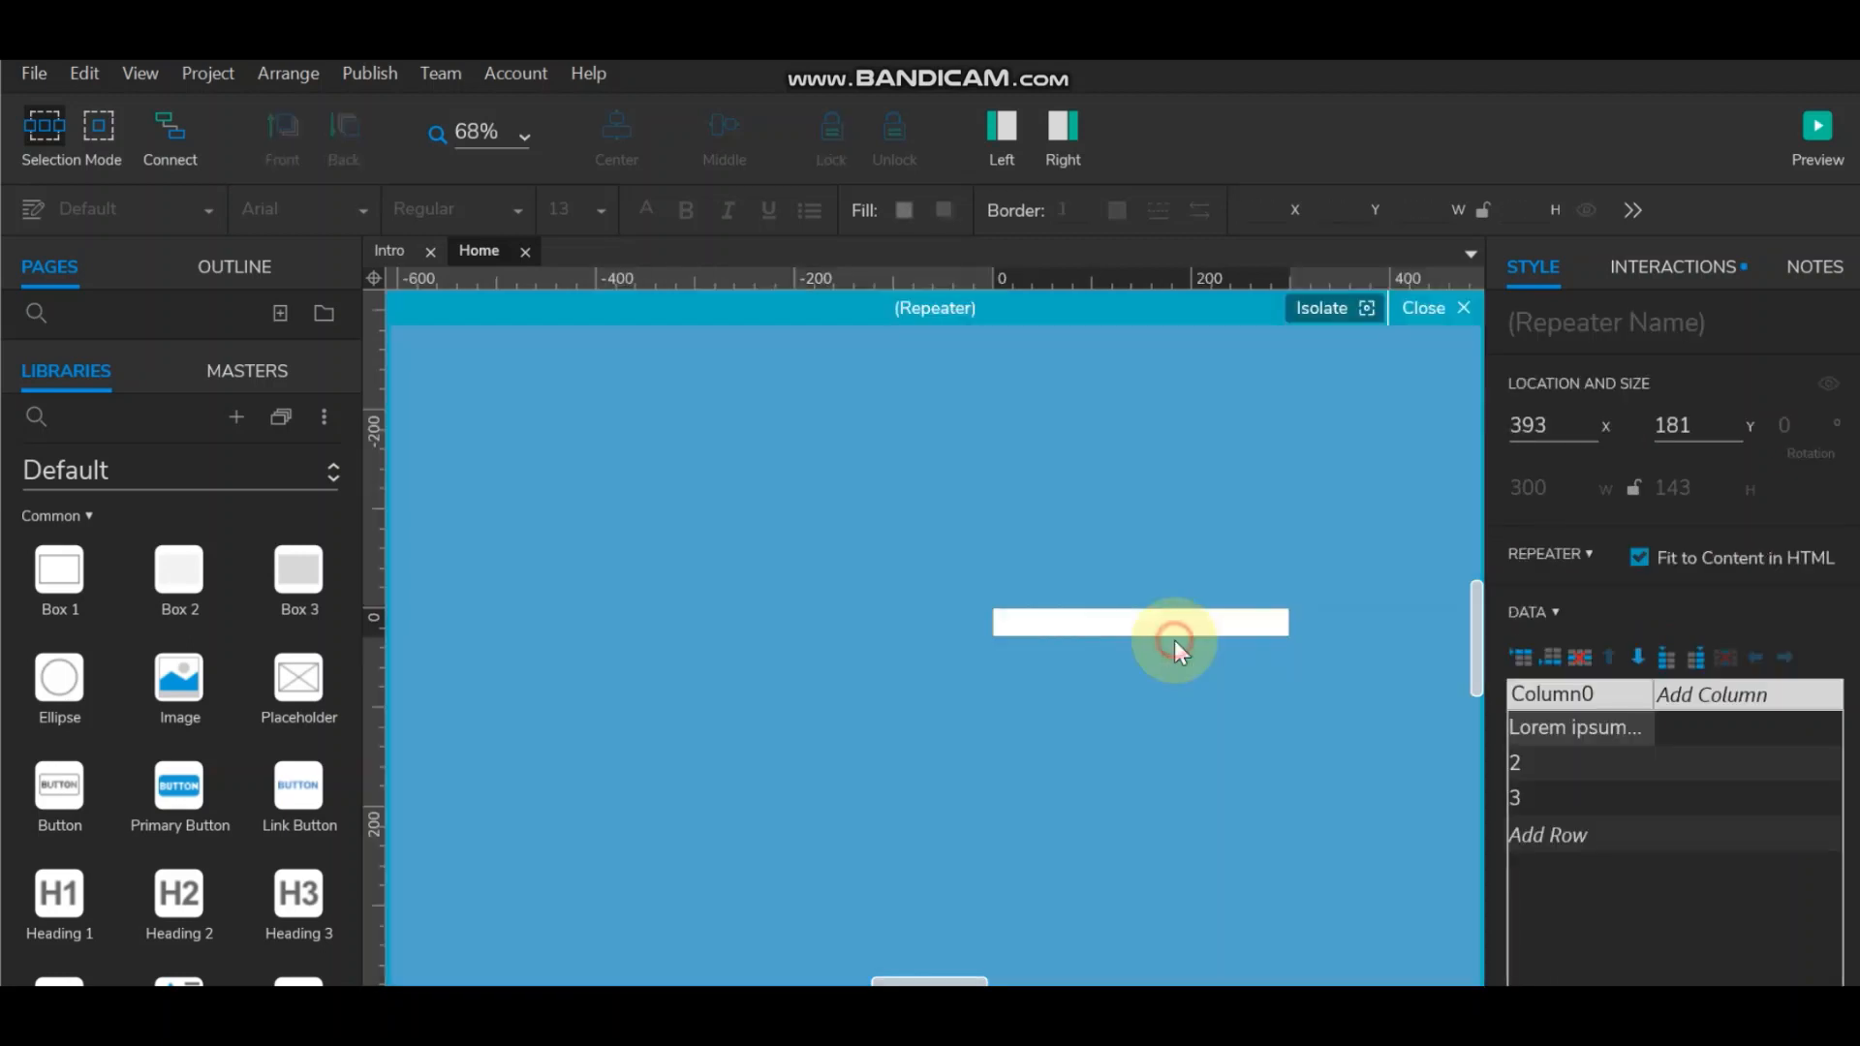
{"action": "left_click", "coordinate": [1175, 623]}
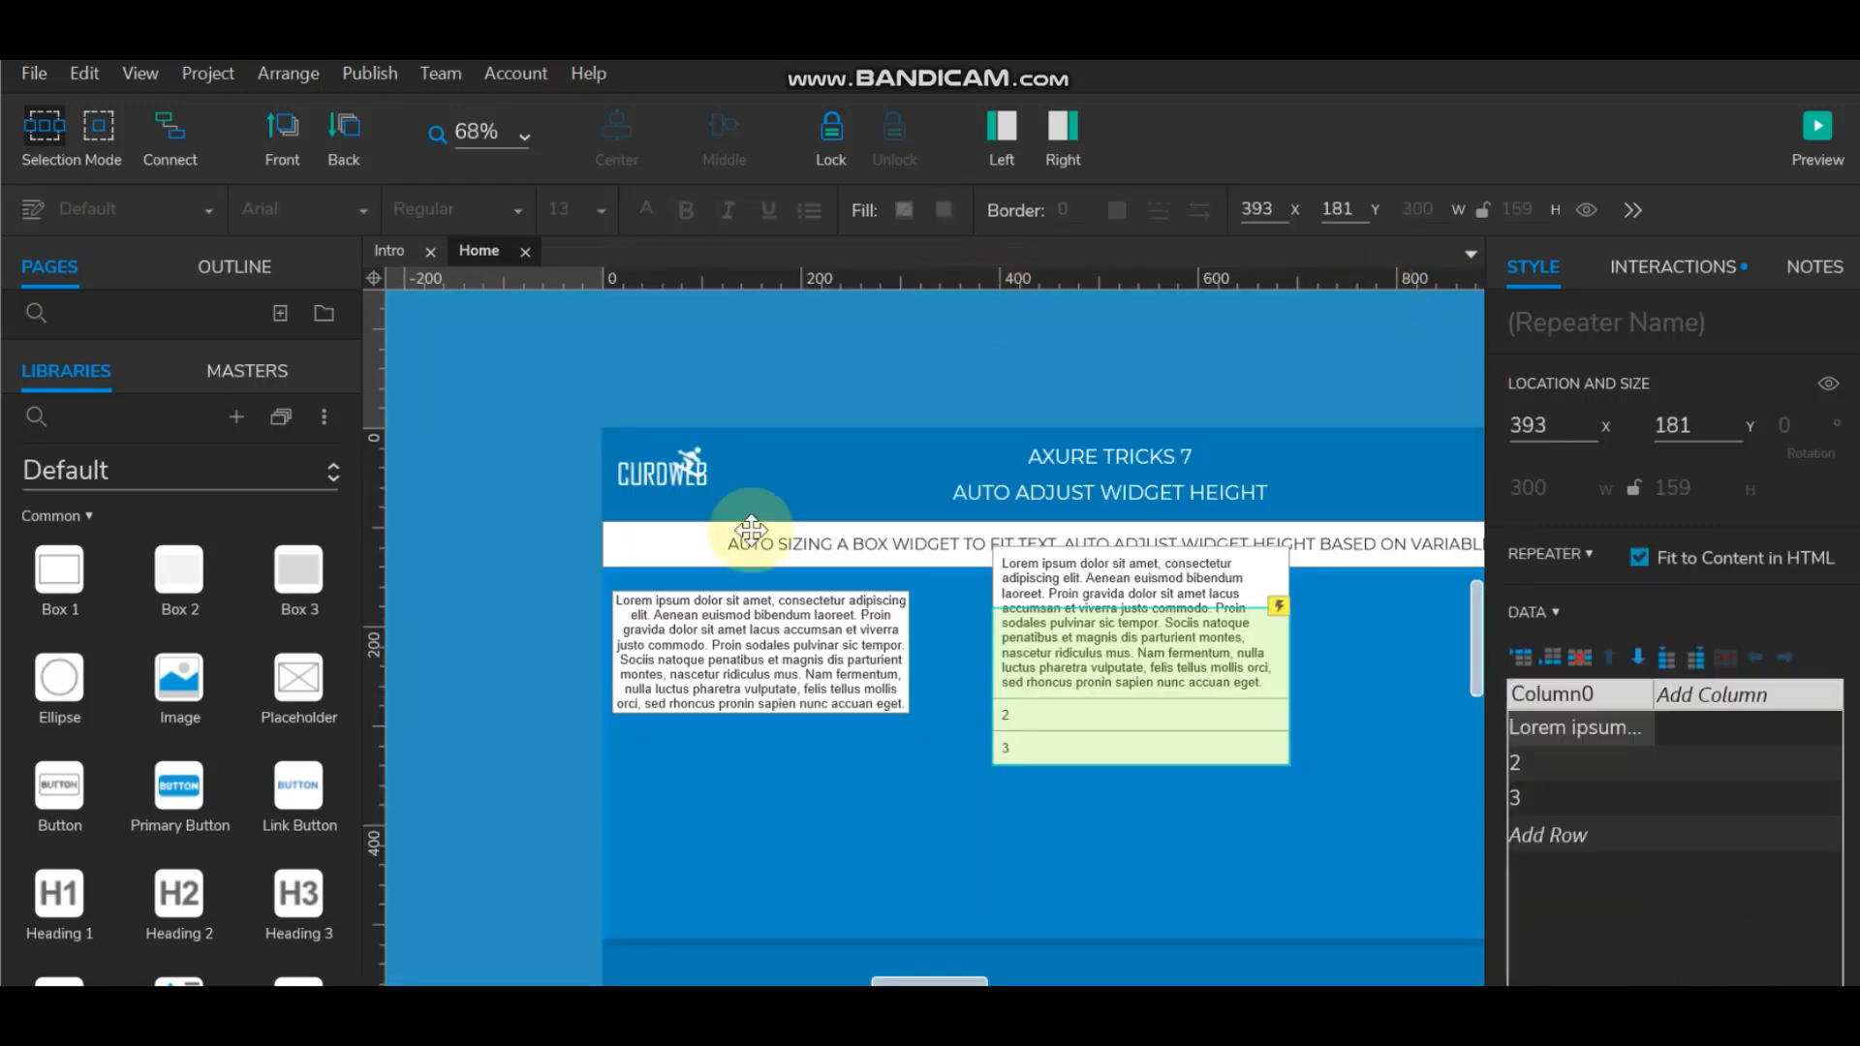
Step: Move the repeater to about X 362, Y 169 and delete it from the page
{"action": "left_click", "coordinate": [516, 604]}
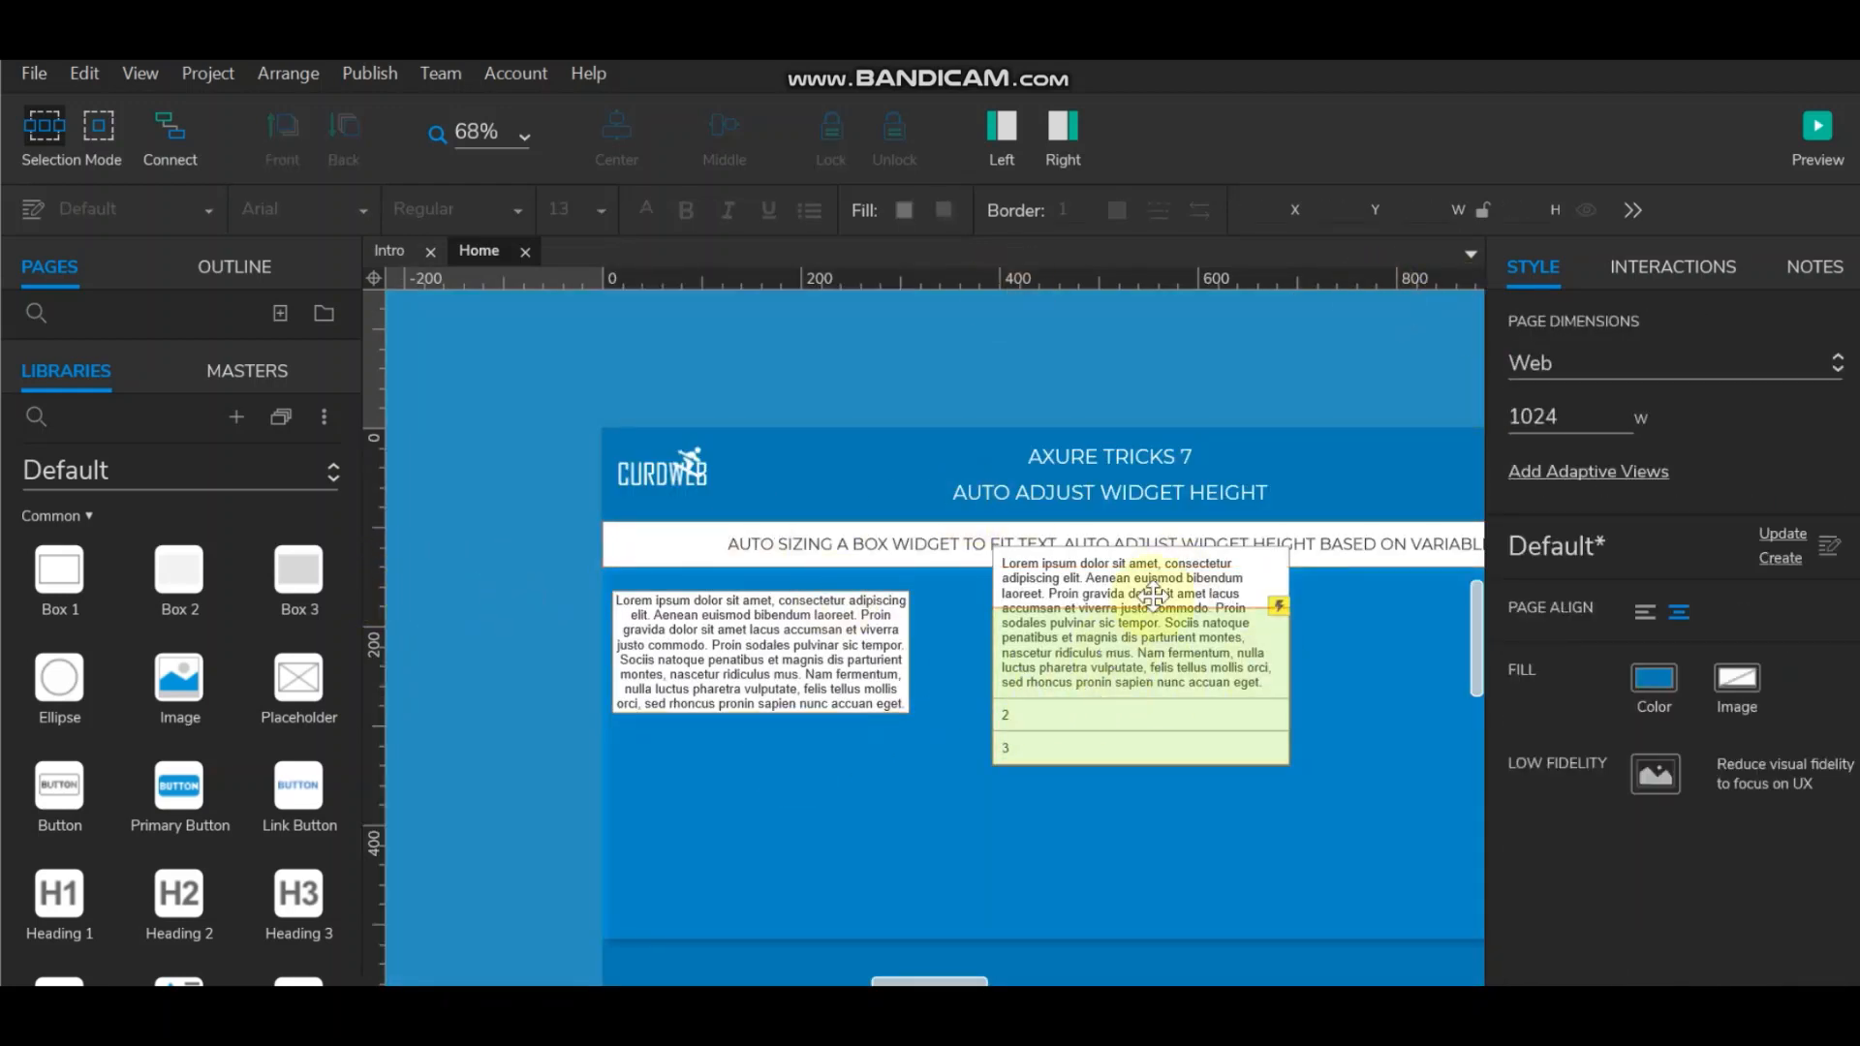
{"action": "mouse_move", "coordinate": [1124, 635]}
{"action": "left_mouse_down"}
{"action": "mouse_move", "coordinate": [1120, 705]}
{"action": "mouse_move", "coordinate": [1072, 775]}
{"action": "mouse_move", "coordinate": [1114, 812]}
{"action": "mouse_move", "coordinate": [1250, 659]}
{"action": "mouse_move", "coordinate": [1229, 580]}
{"action": "mouse_move", "coordinate": [962, 736]}
{"action": "mouse_move", "coordinate": [1241, 555]}
{"action": "mouse_move", "coordinate": [1099, 628]}
{"action": "left_mouse_up"}
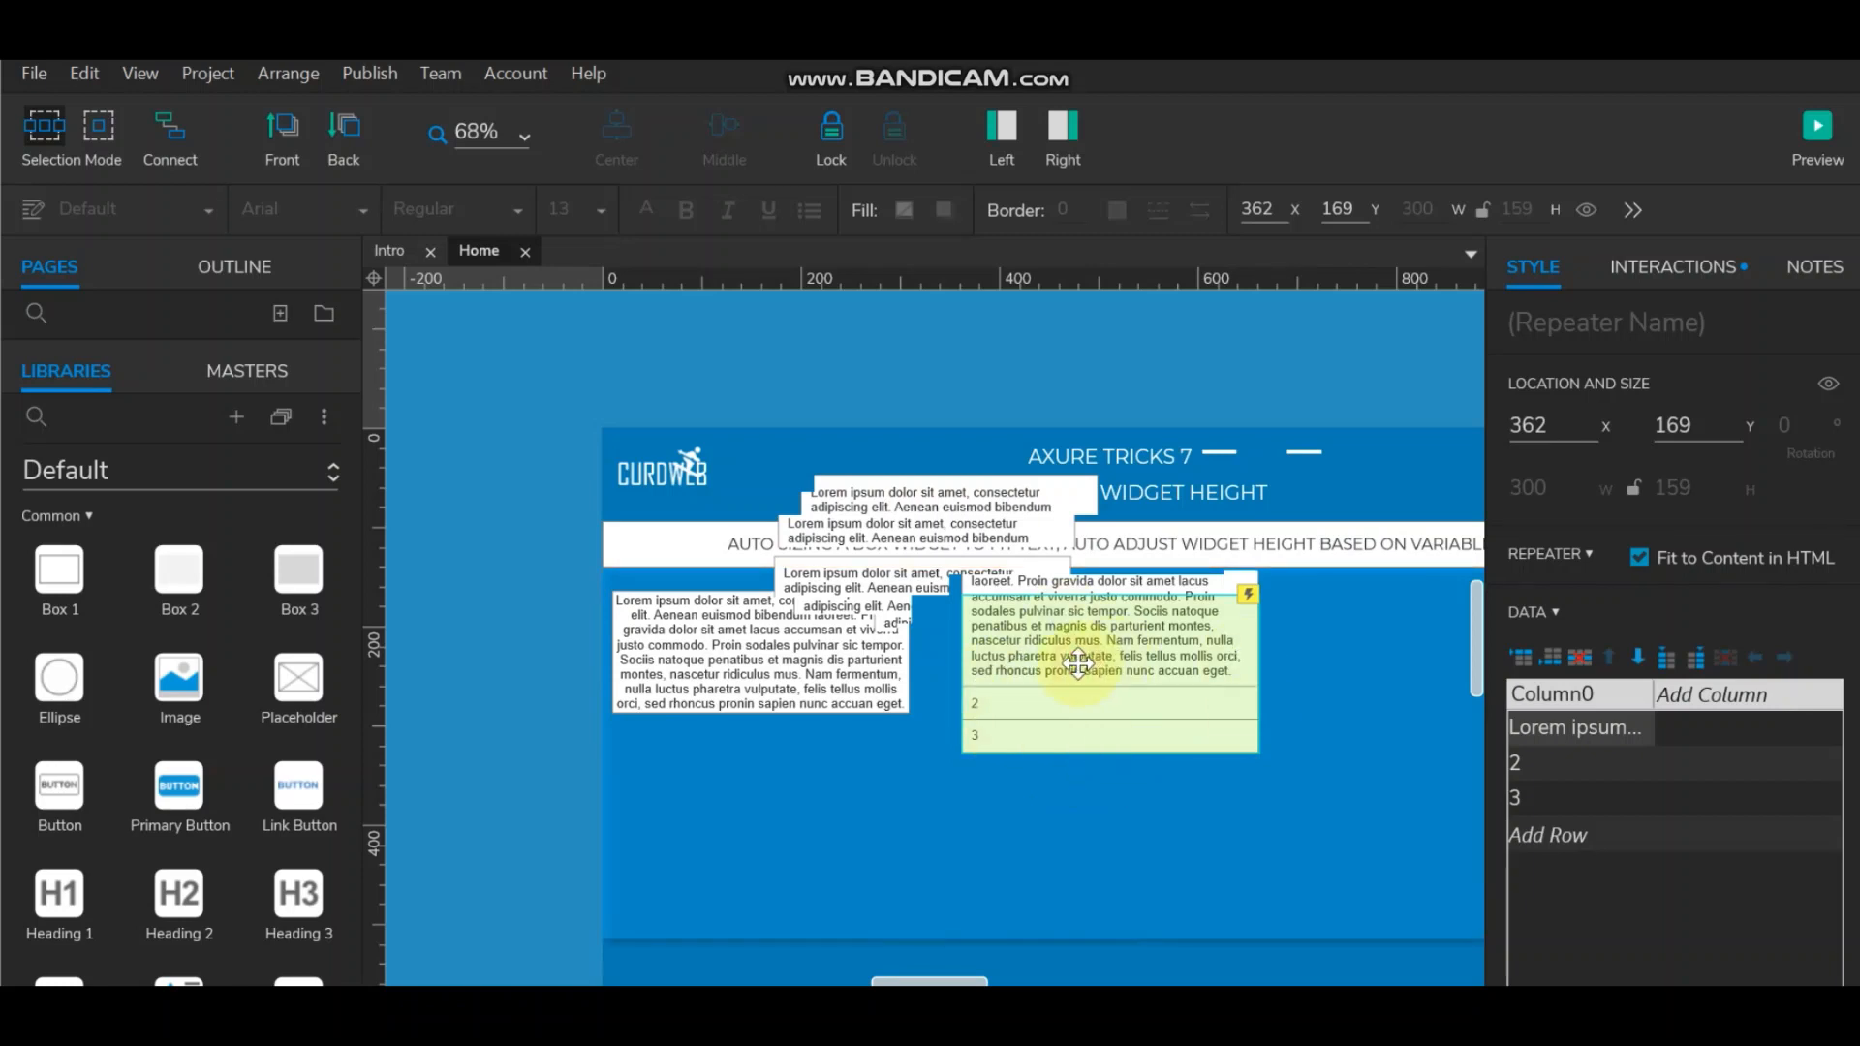
{"action": "left_click", "coordinate": [636, 386]}
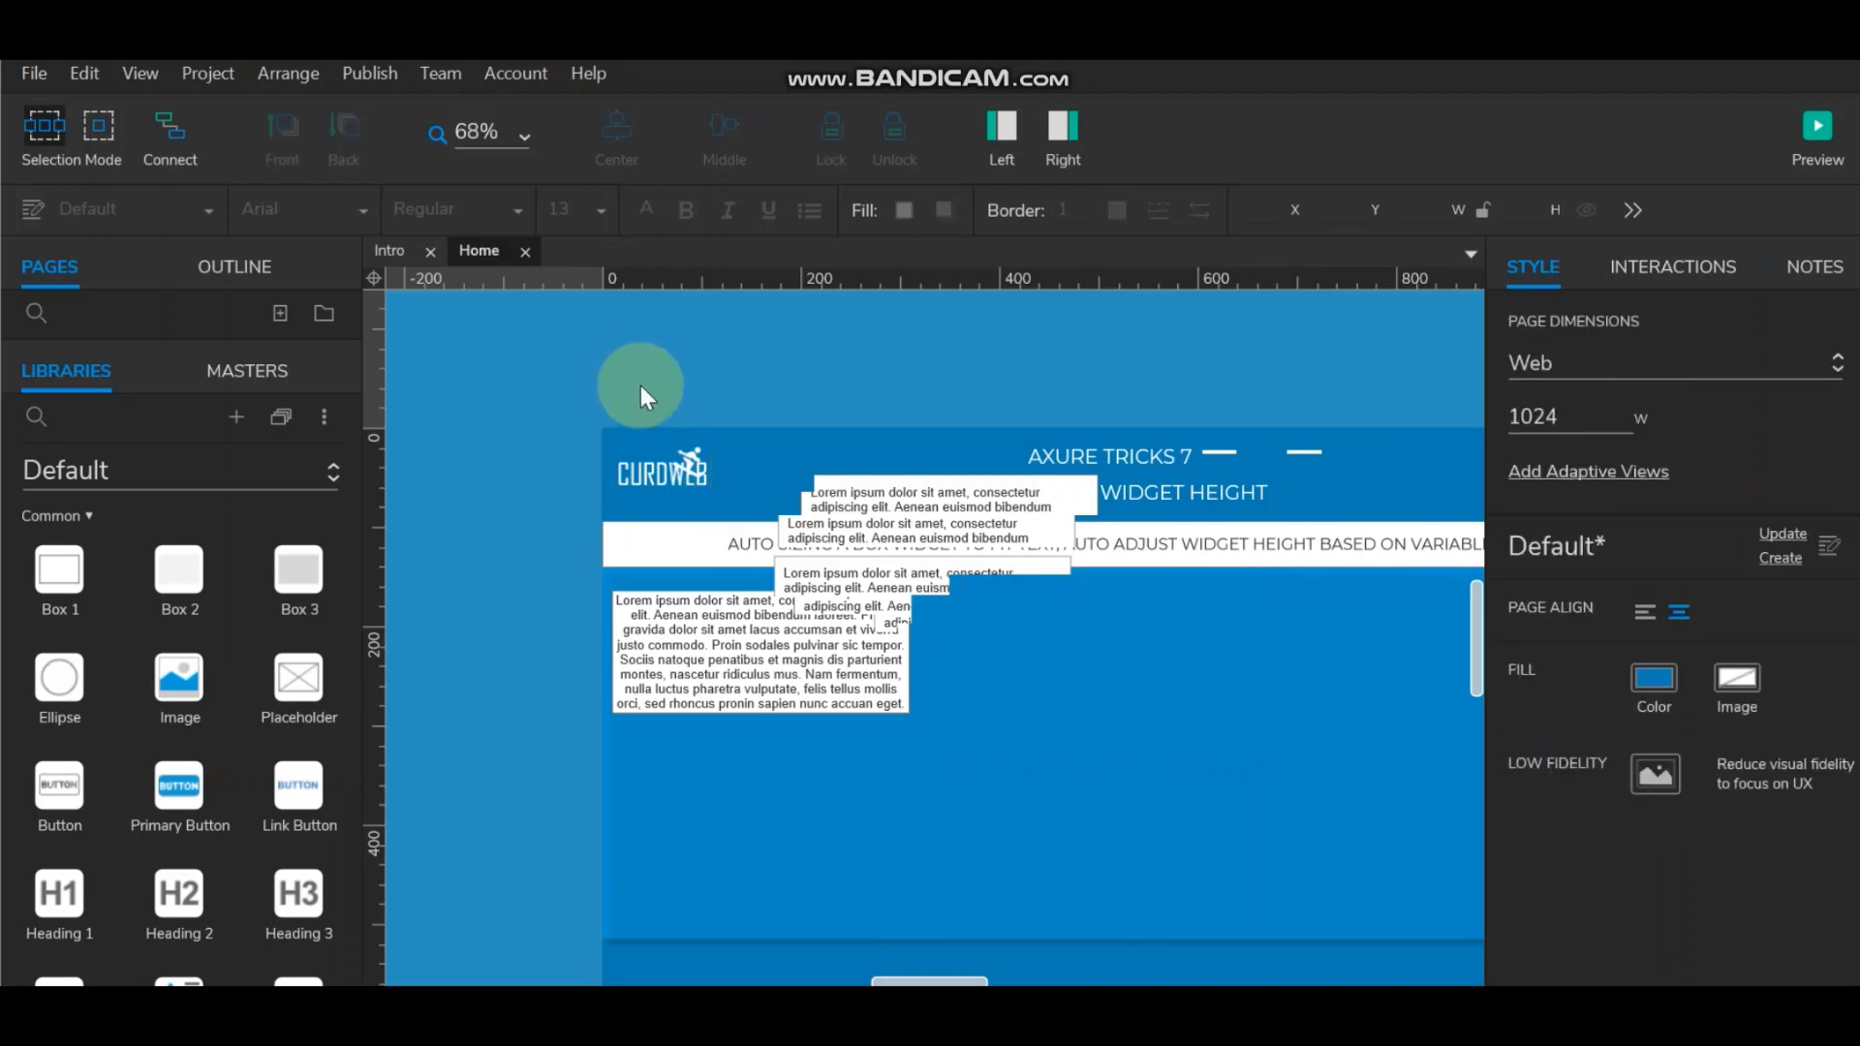
{"action": "left_click_drag", "start_coordinate": [937, 498], "coordinate": [1065, 688]}
{"action": "key", "text": "ctrl+z"}
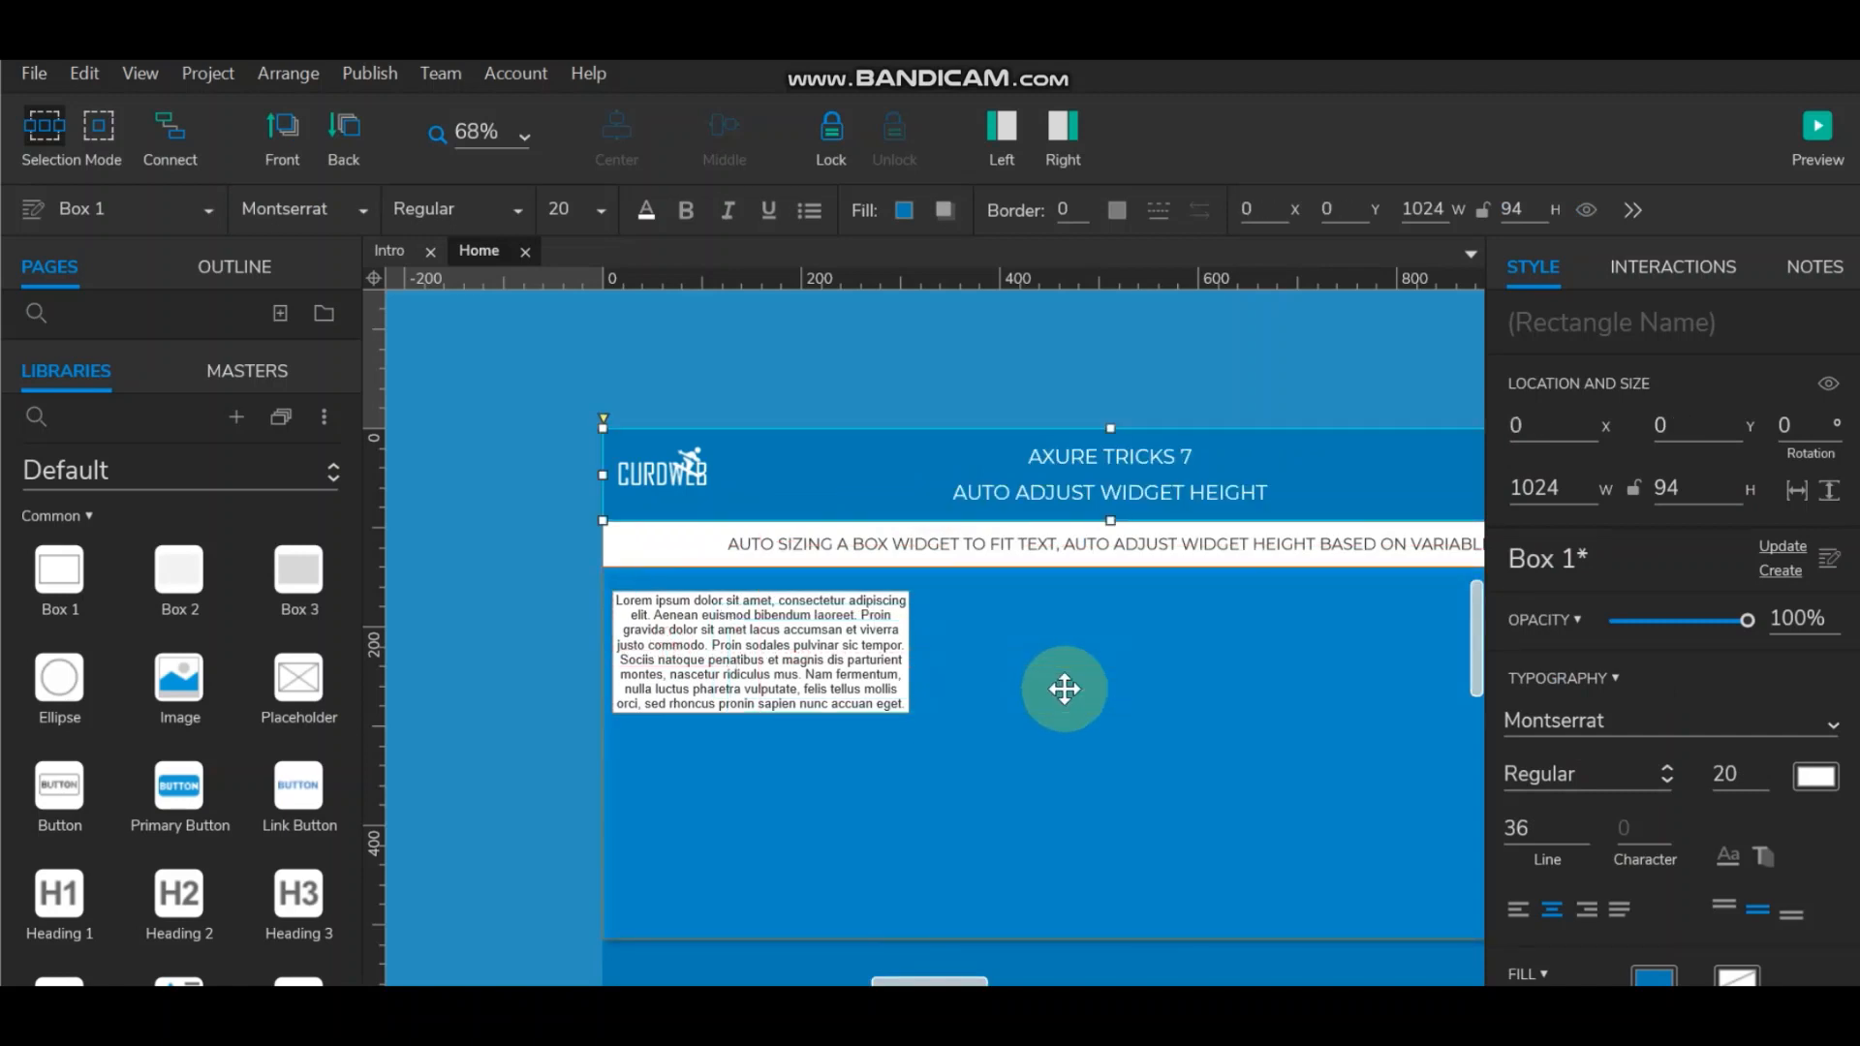
{"action": "left_click", "coordinate": [1074, 292]}
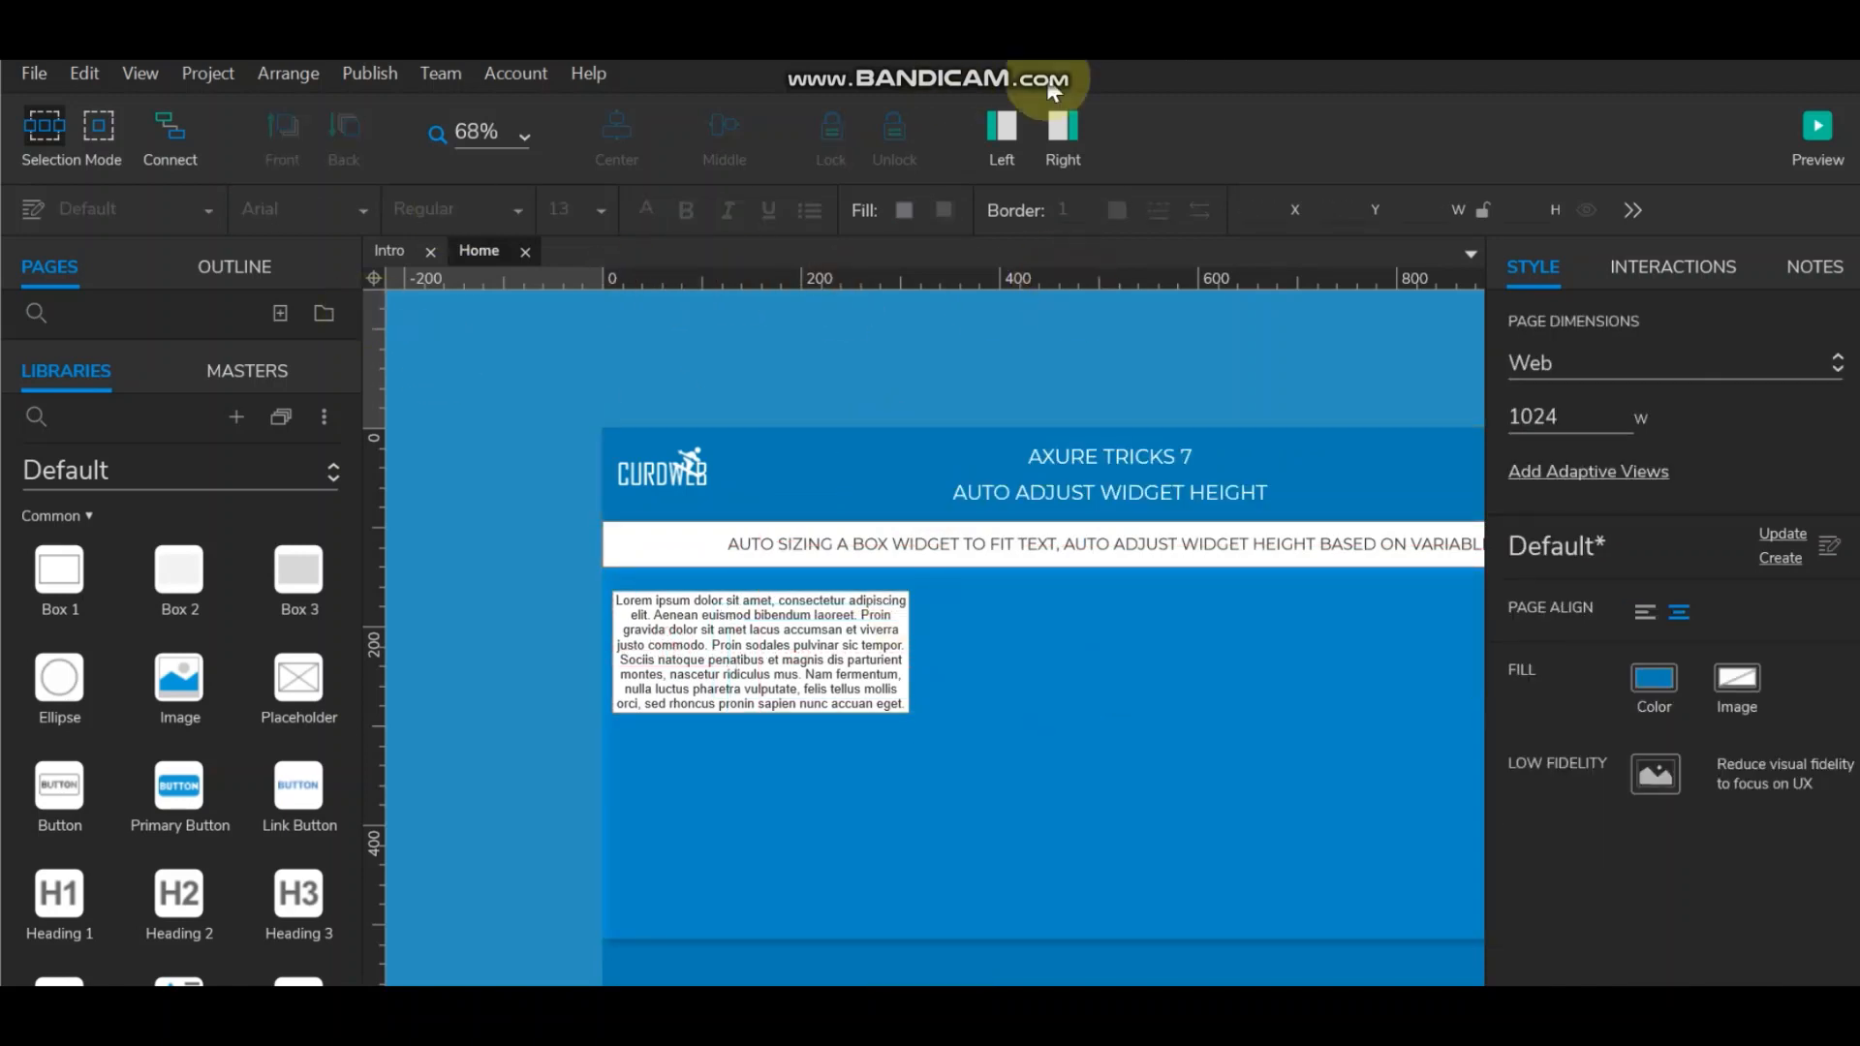
Step: Place a new Repeater beside the text box at about X 342, Y 164 and hide the pages and libraries panes
{"action": "left_click", "coordinate": [999, 126]}
{"action": "left_click", "coordinate": [997, 125]}
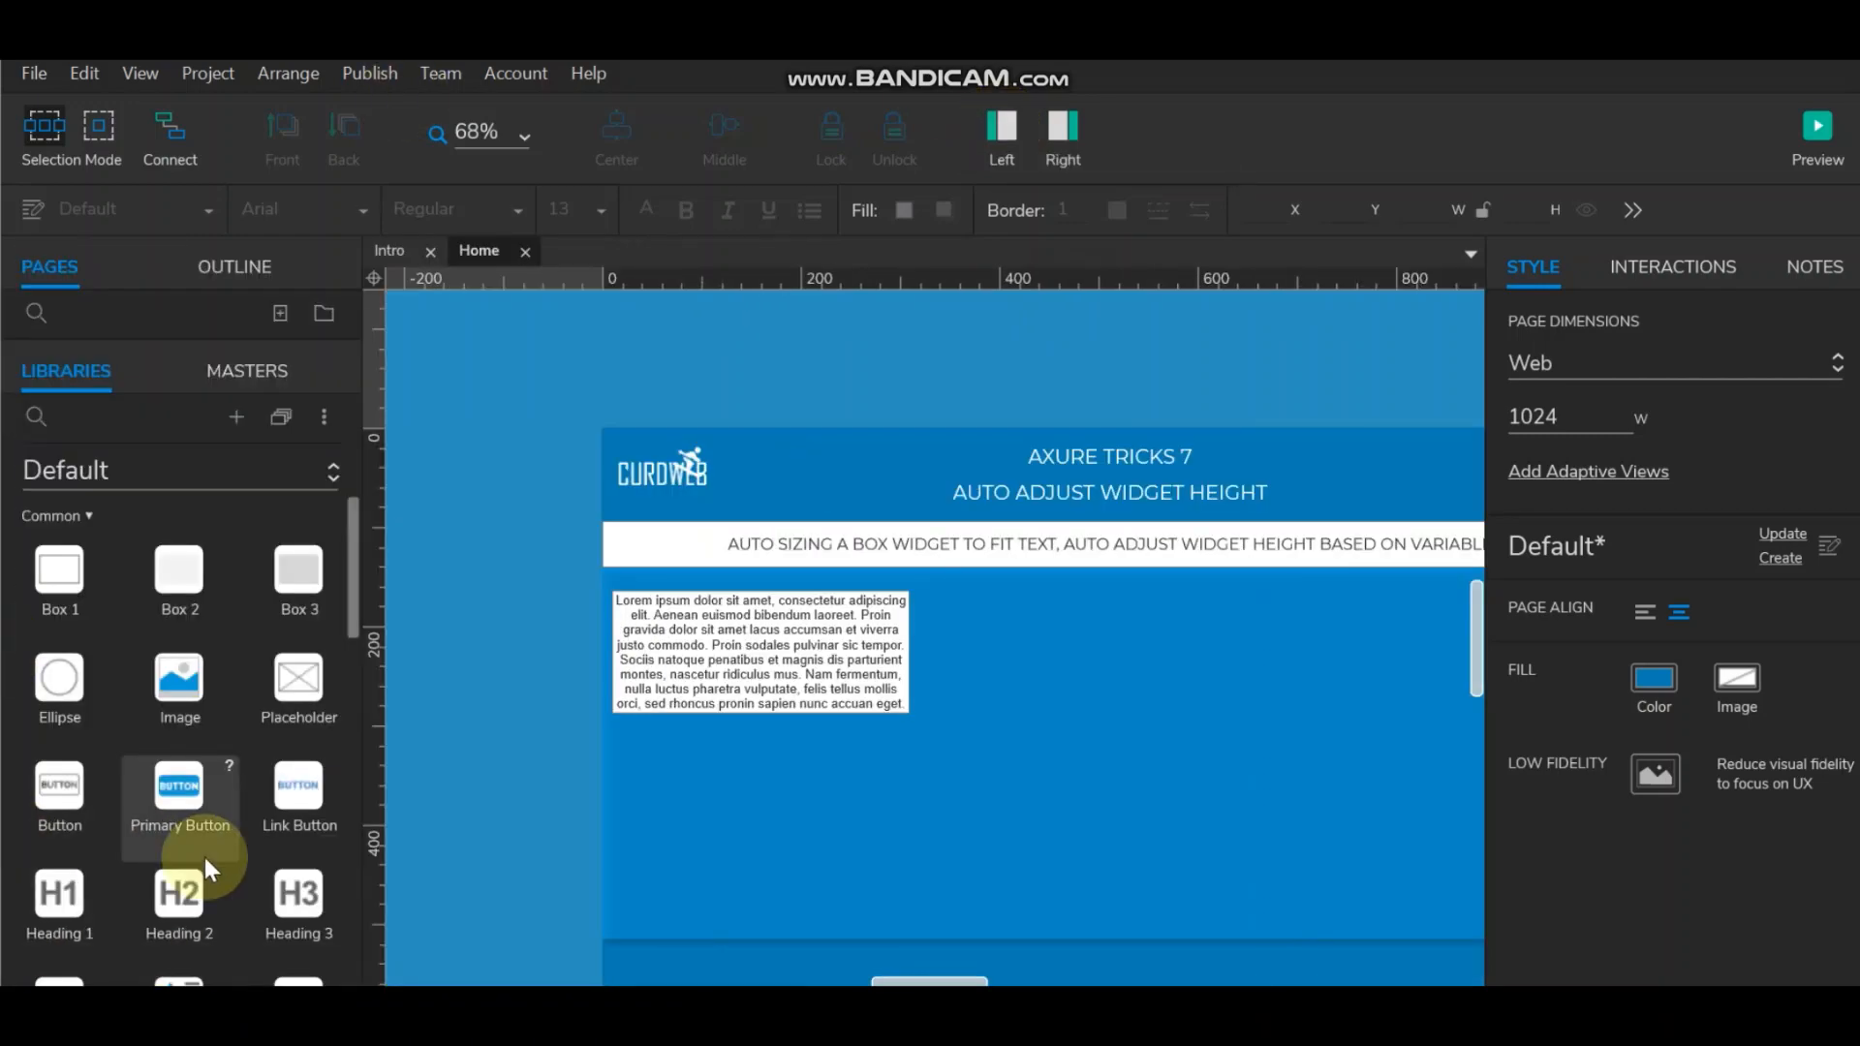
{"action": "scroll", "coordinate": [205, 858], "scroll_direction": "down", "scroll_amount": 3}
{"action": "left_click_drag", "start_coordinate": [206, 858], "coordinate": [942, 595]}
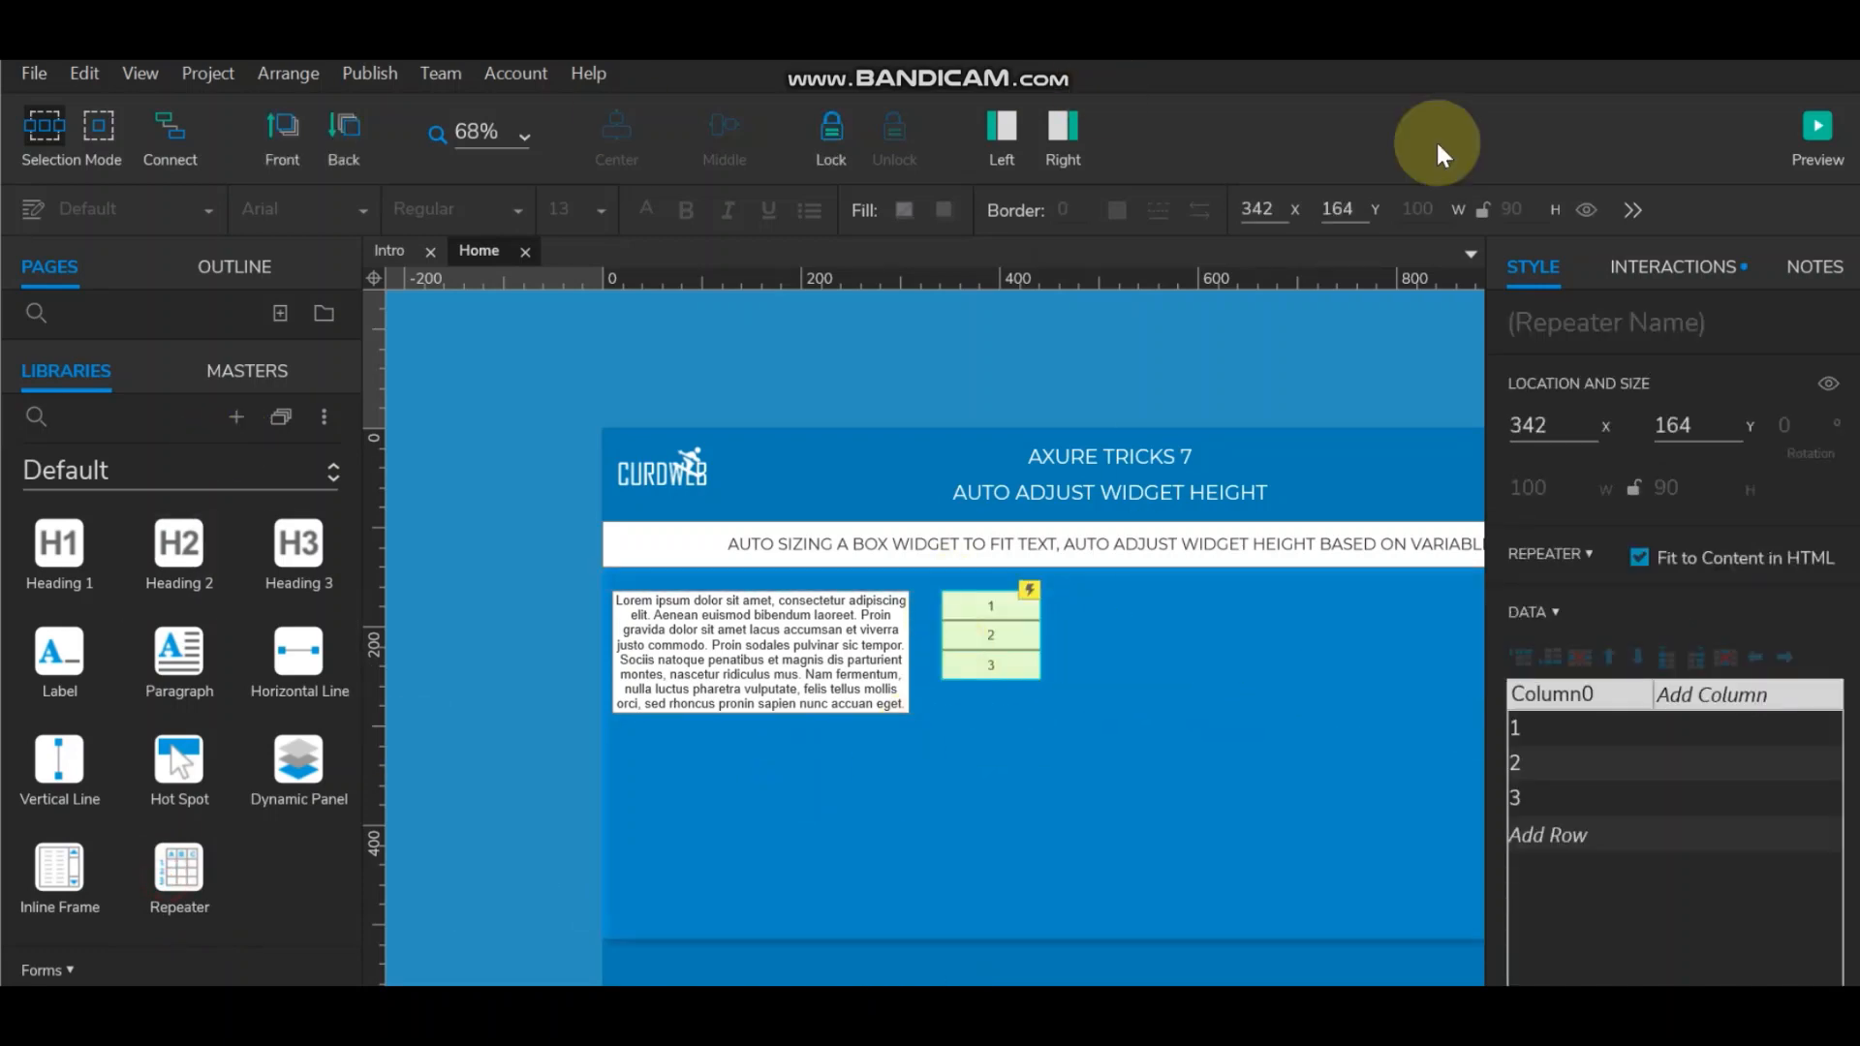
{"action": "left_click", "coordinate": [993, 126]}
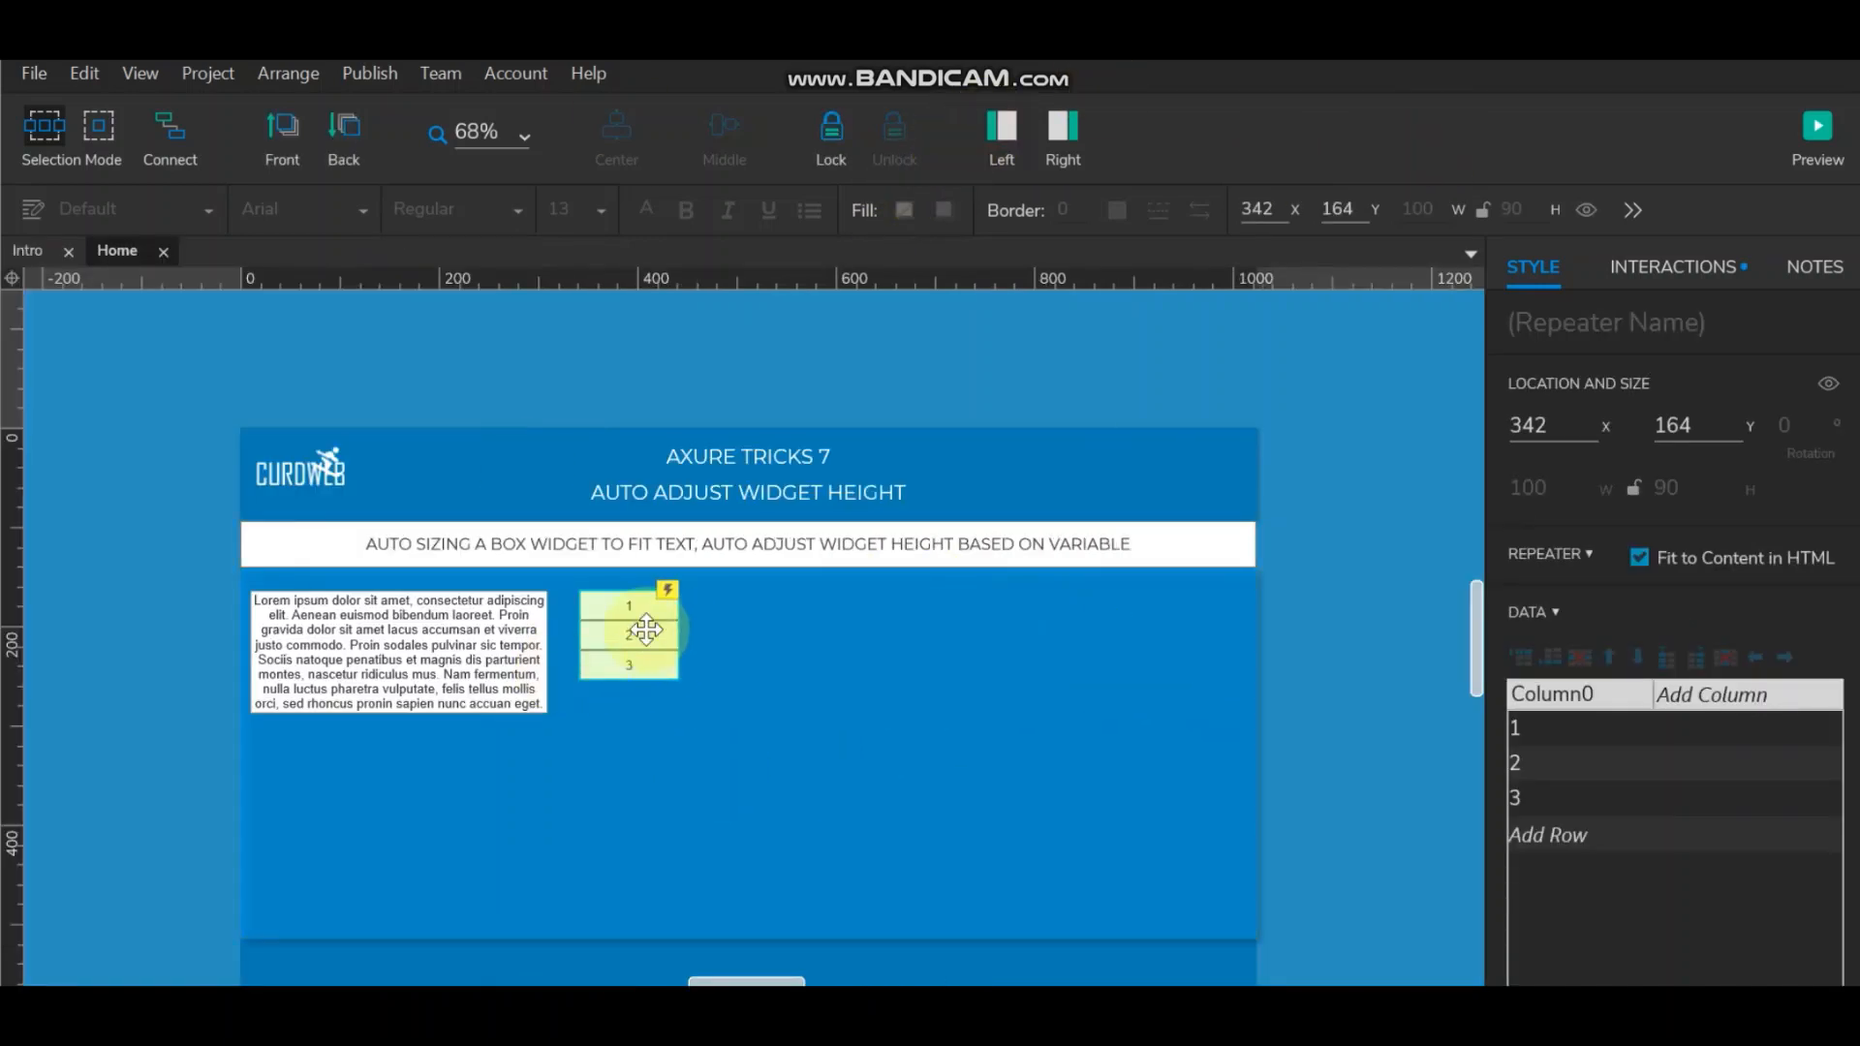
Step: Set the width of the box inside the new repeater to 300
{"action": "double_click", "coordinate": [647, 630]}
{"action": "left_click", "coordinate": [647, 630]}
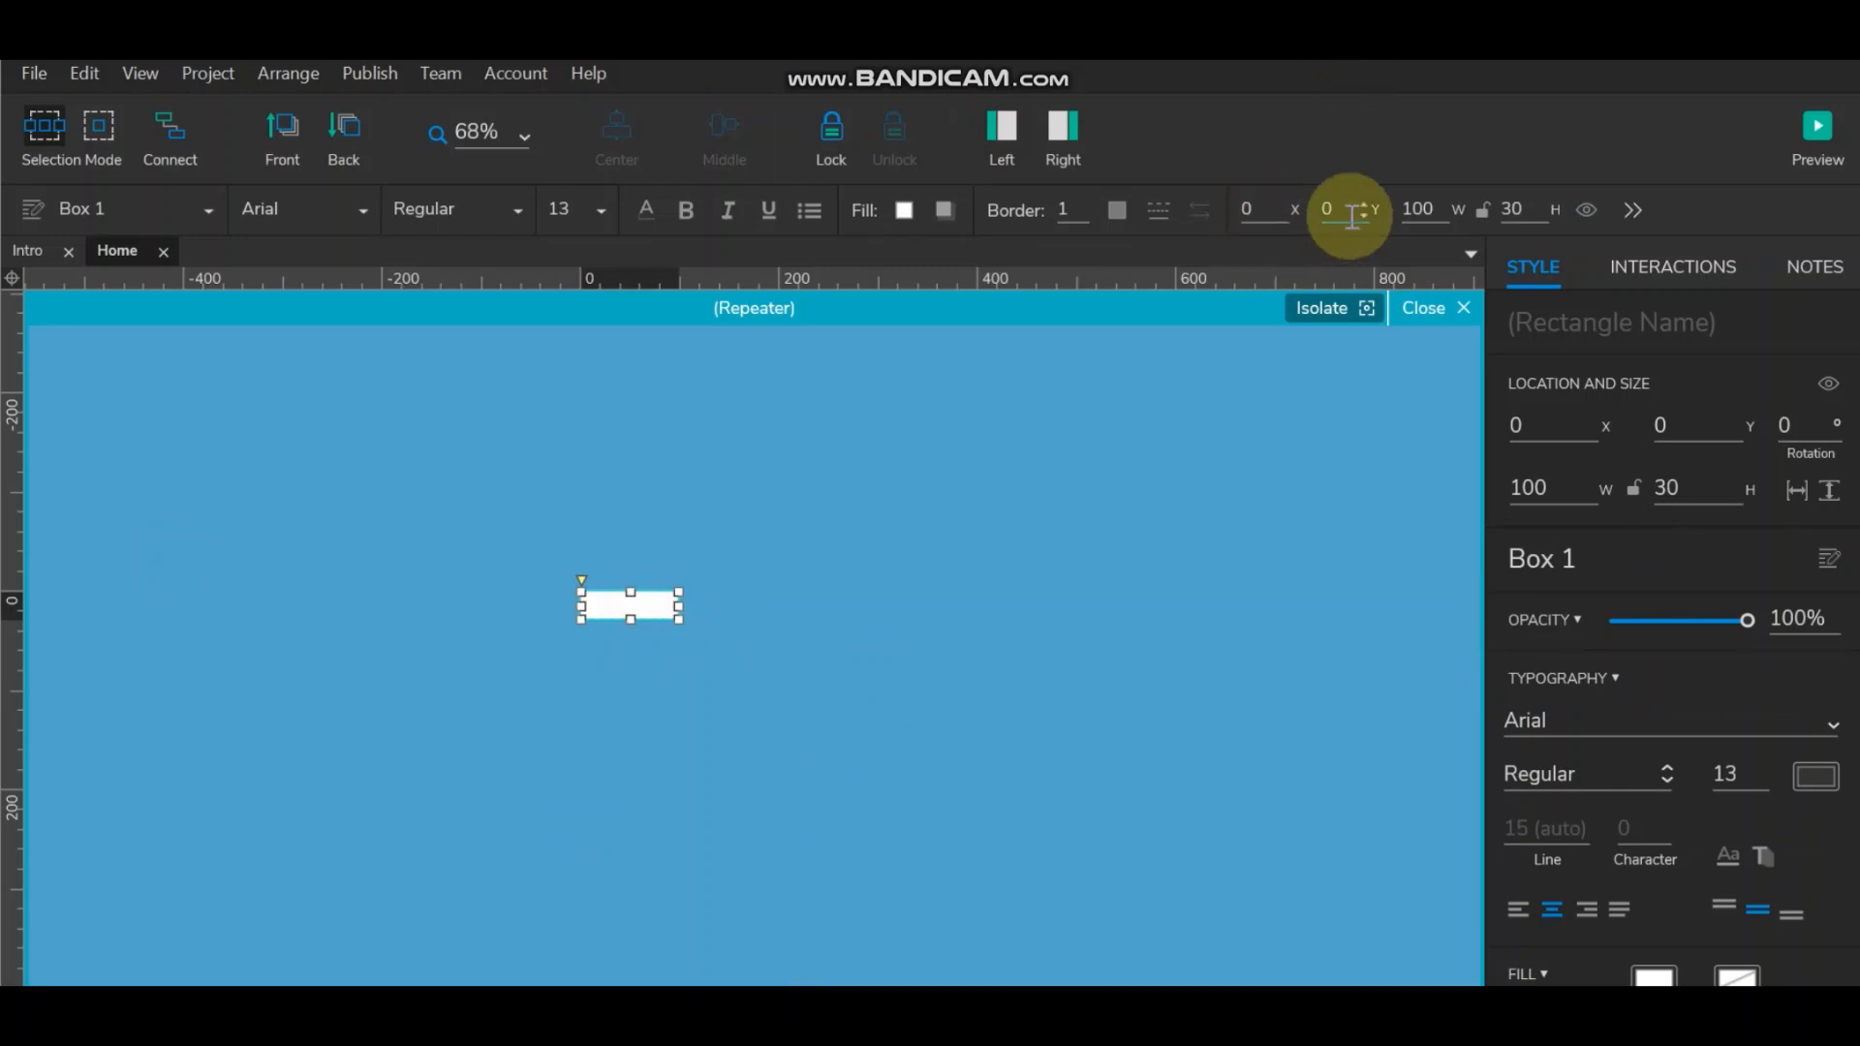
{"action": "left_click", "coordinate": [1430, 205]}
{"action": "type", "text": "300"}
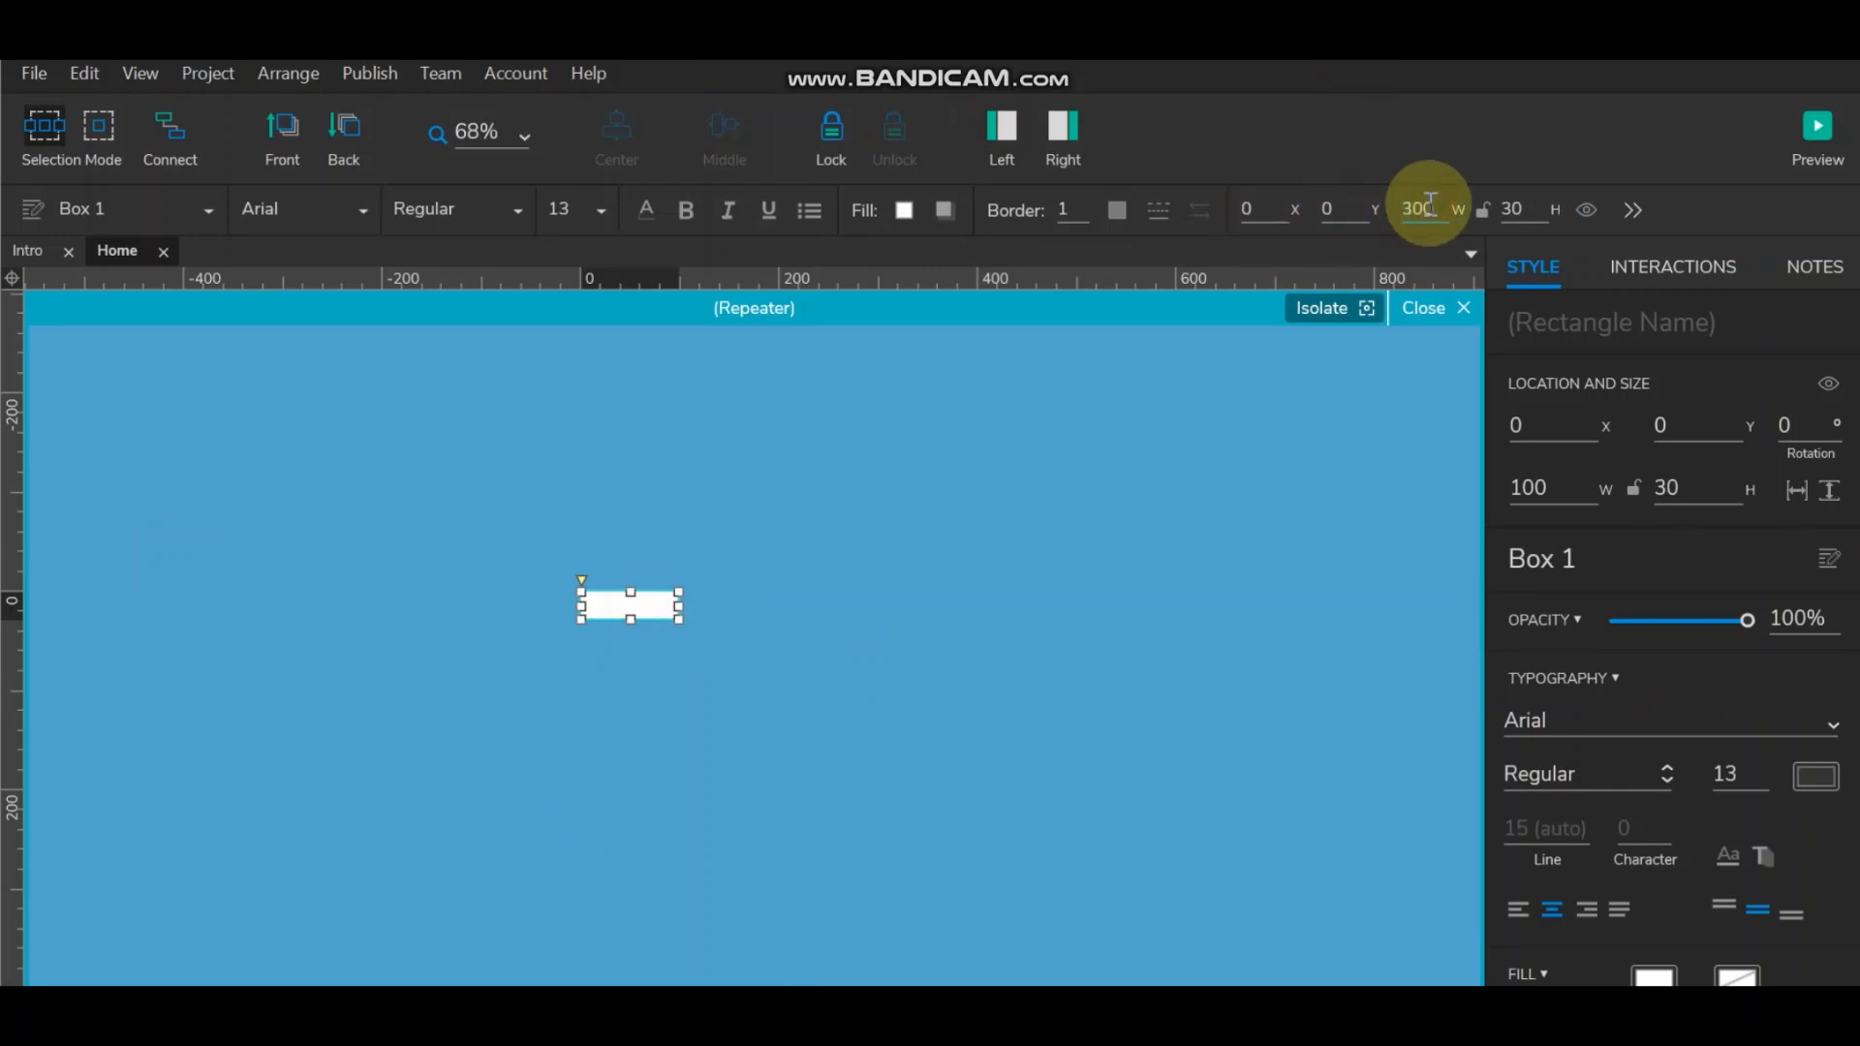
{"action": "left_click", "coordinate": [1087, 664]}
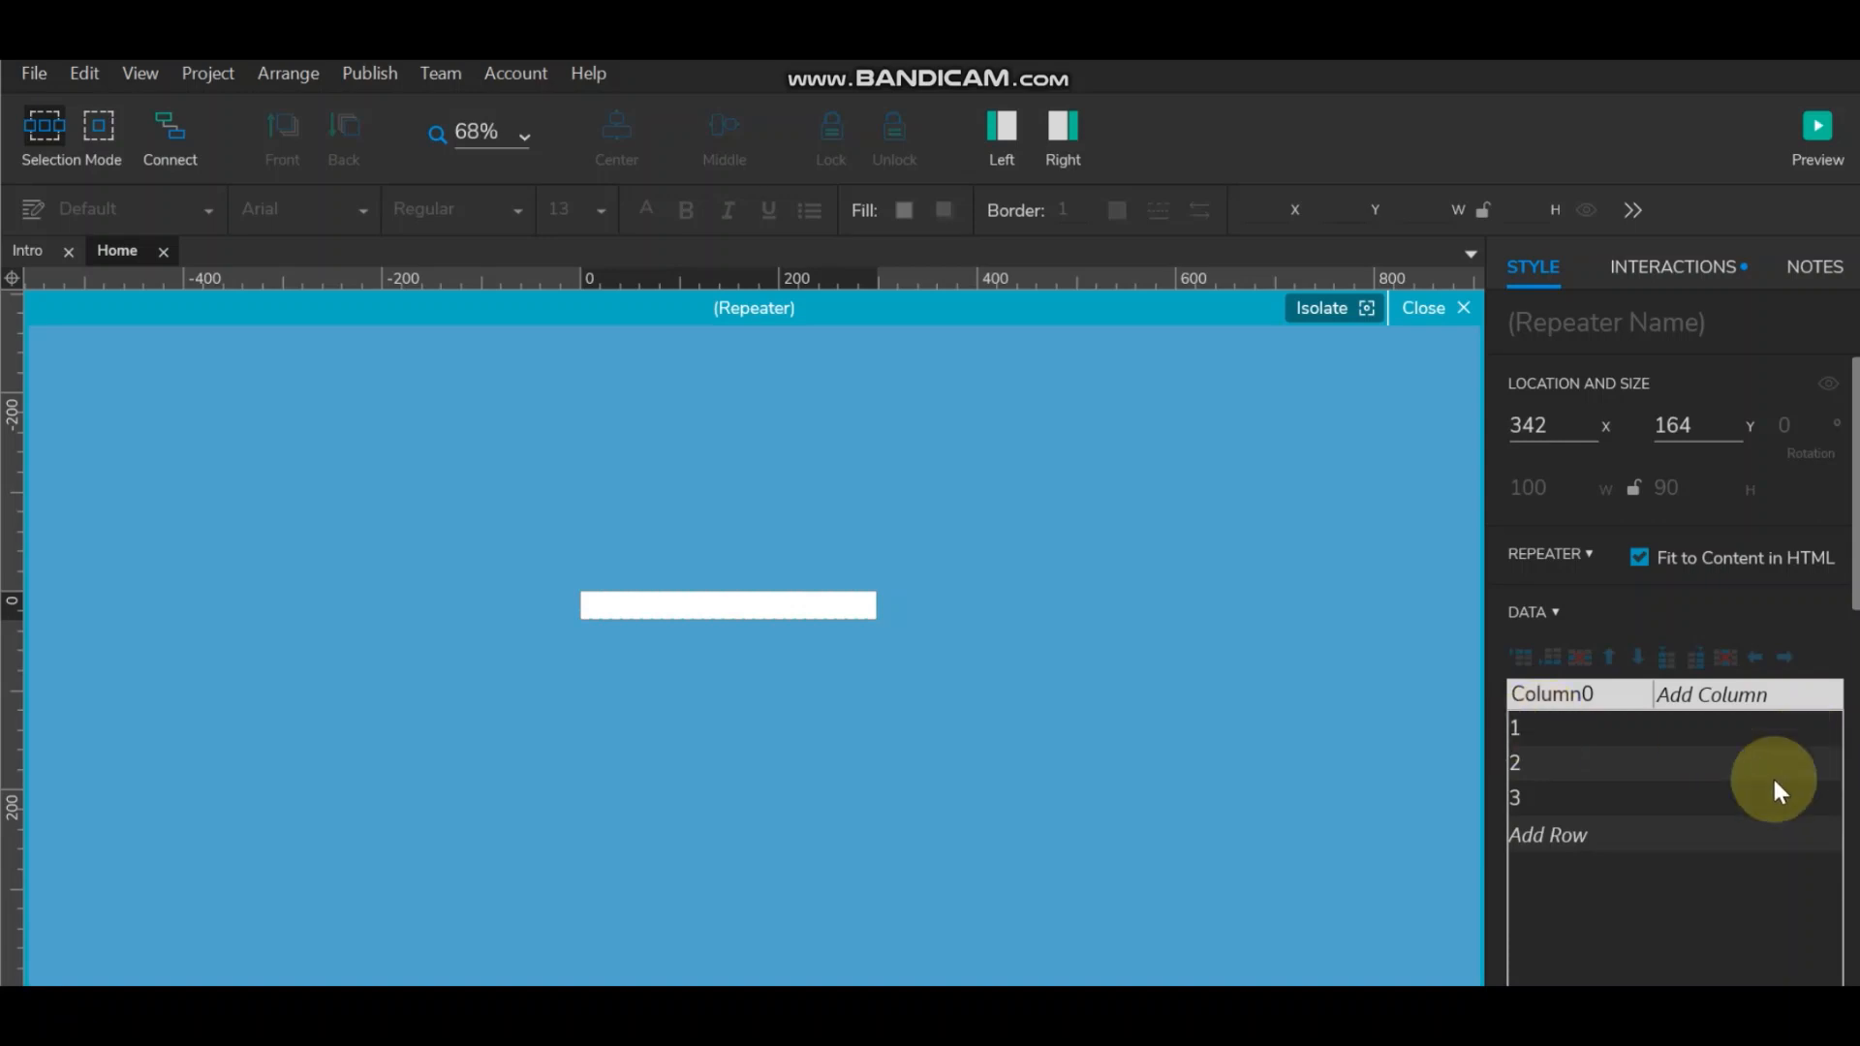
Step: Set the padding of the new repeater's box to 10 on all four sides and leave the repeater's editing view
{"action": "left_click", "coordinate": [1853, 622]}
{"action": "scroll", "coordinate": [1853, 625], "scroll_direction": "down", "scroll_amount": 1}
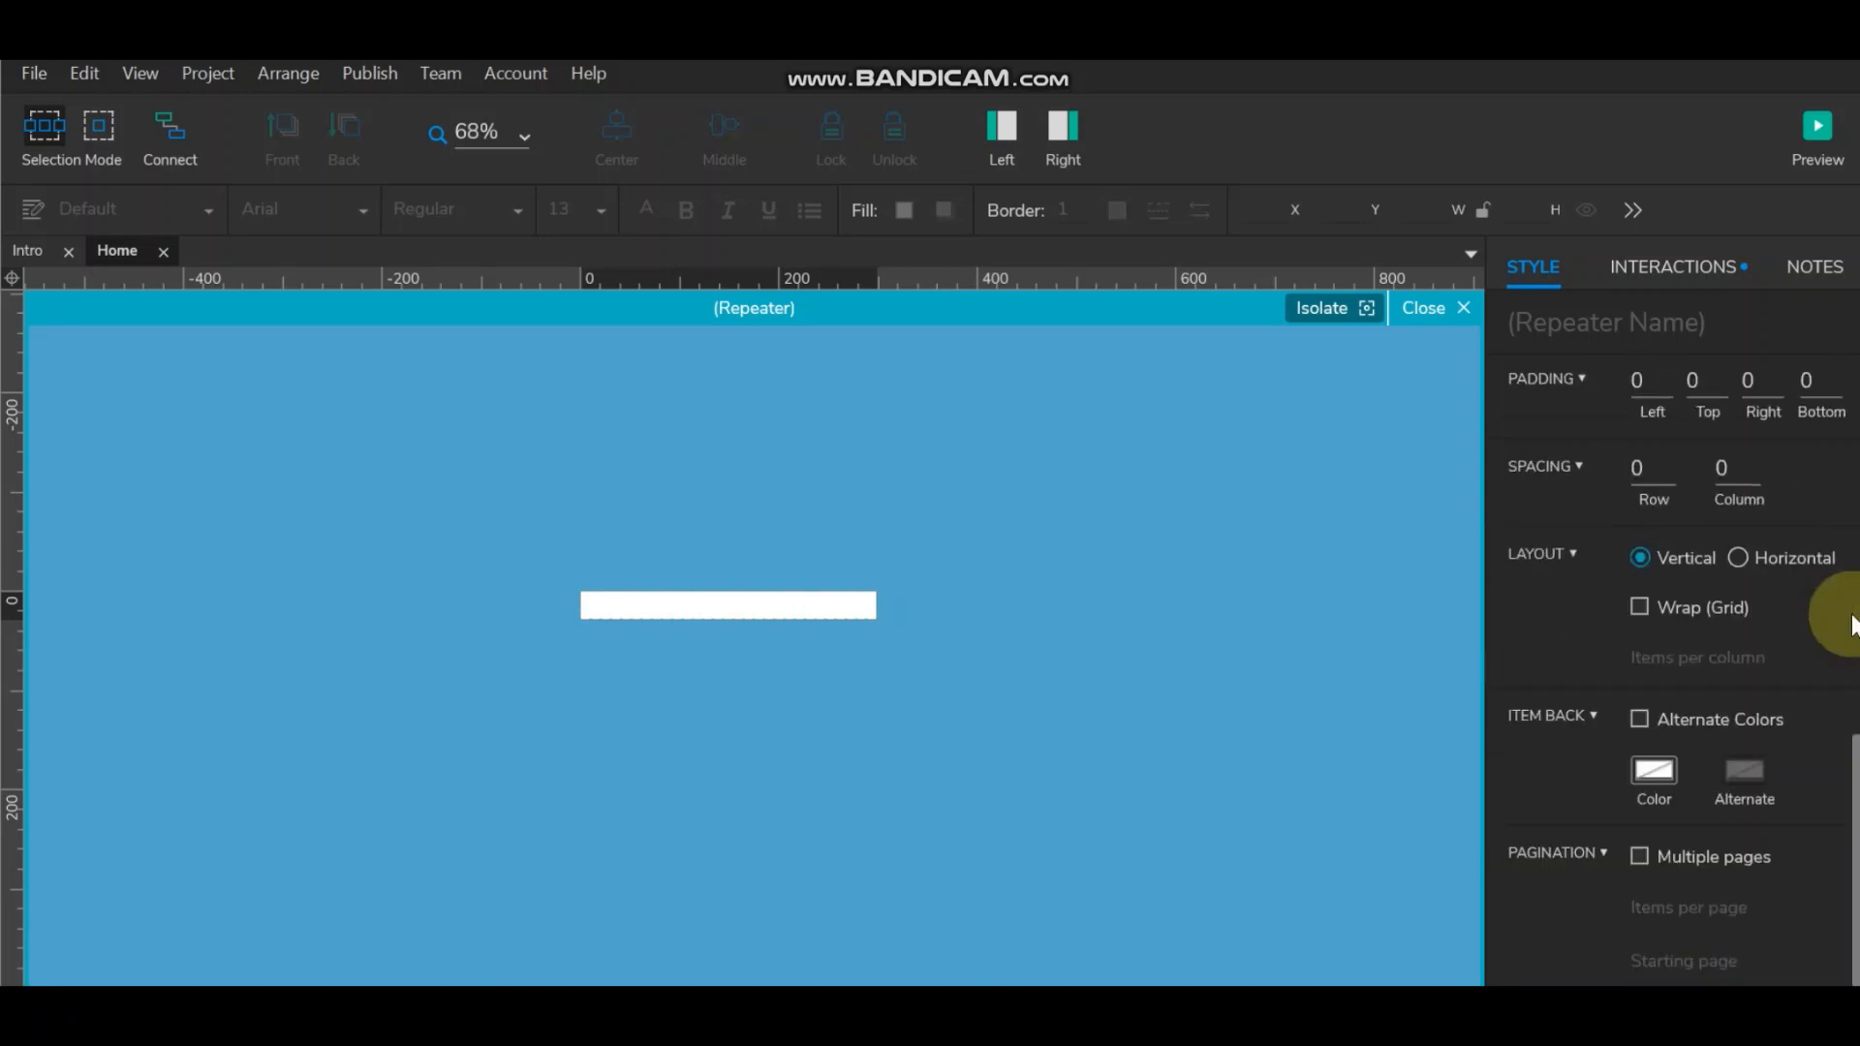
{"action": "left_click", "coordinate": [669, 612]}
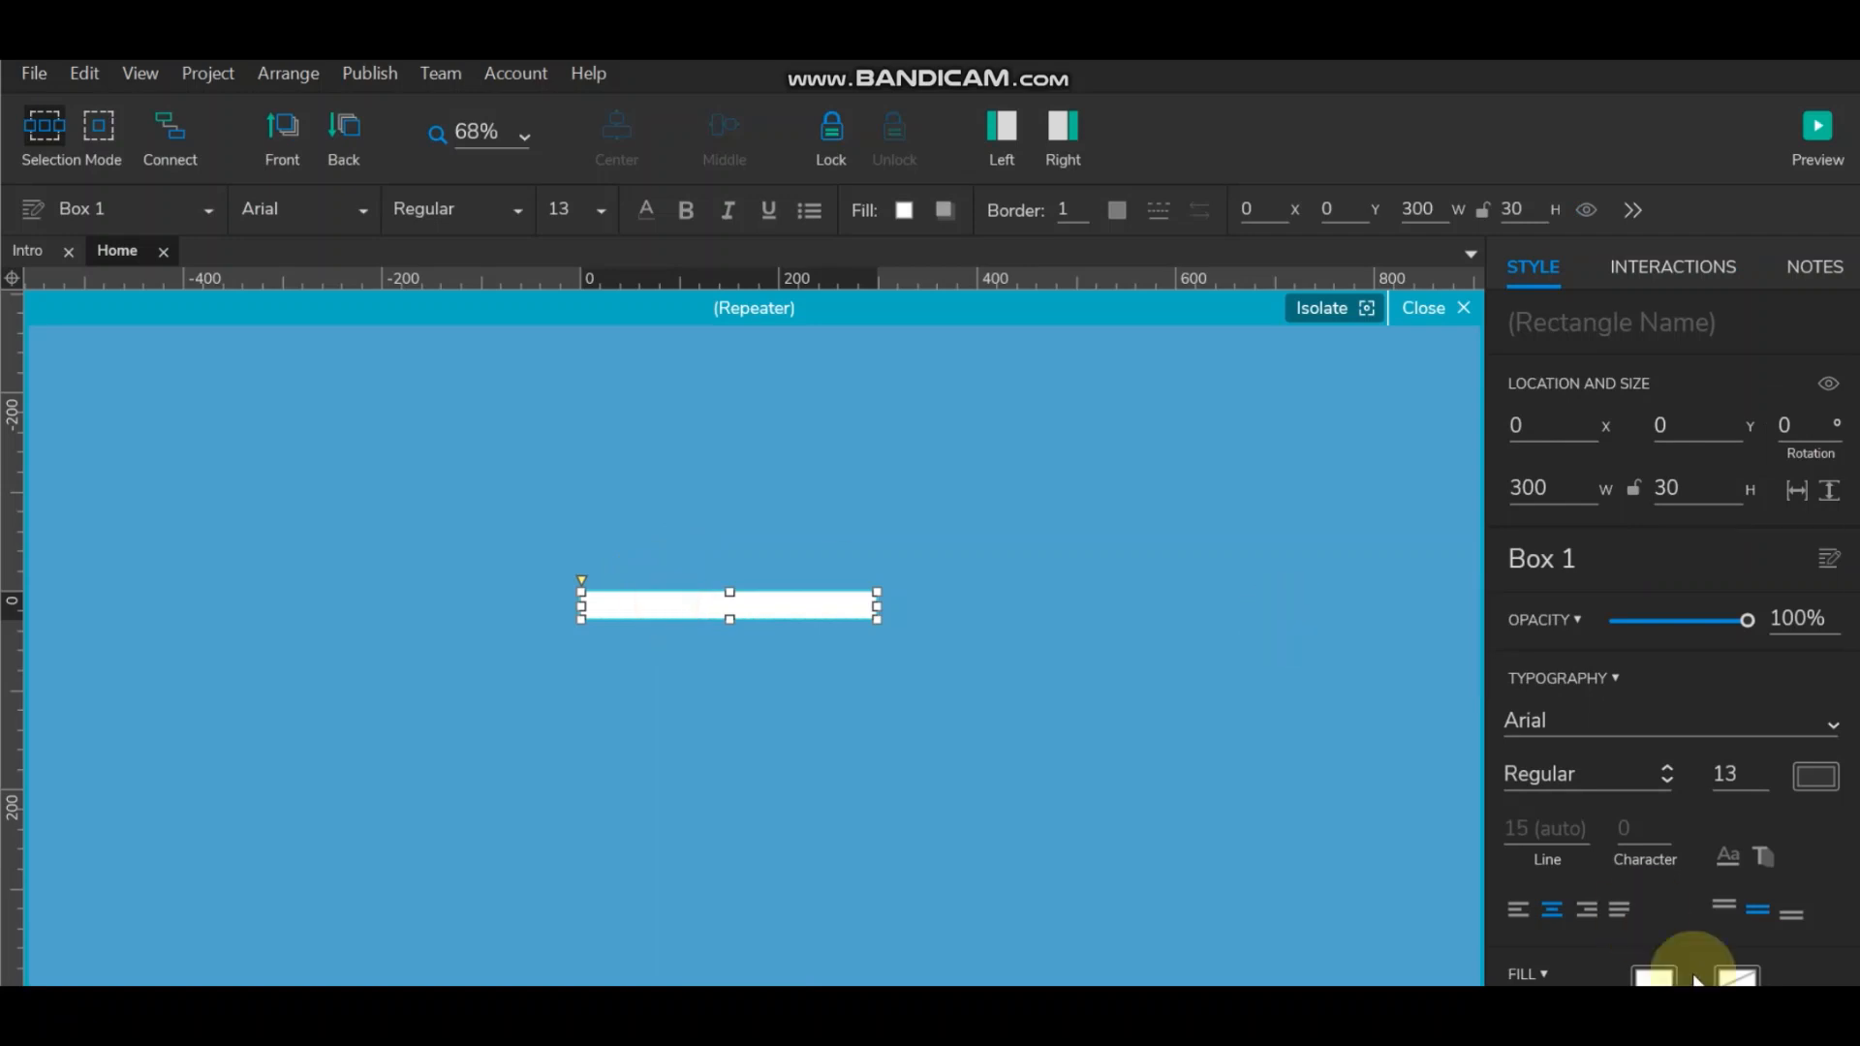
{"action": "scroll", "coordinate": [1650, 959], "scroll_direction": "down", "scroll_amount": 5}
{"action": "left_click", "coordinate": [1640, 936]}
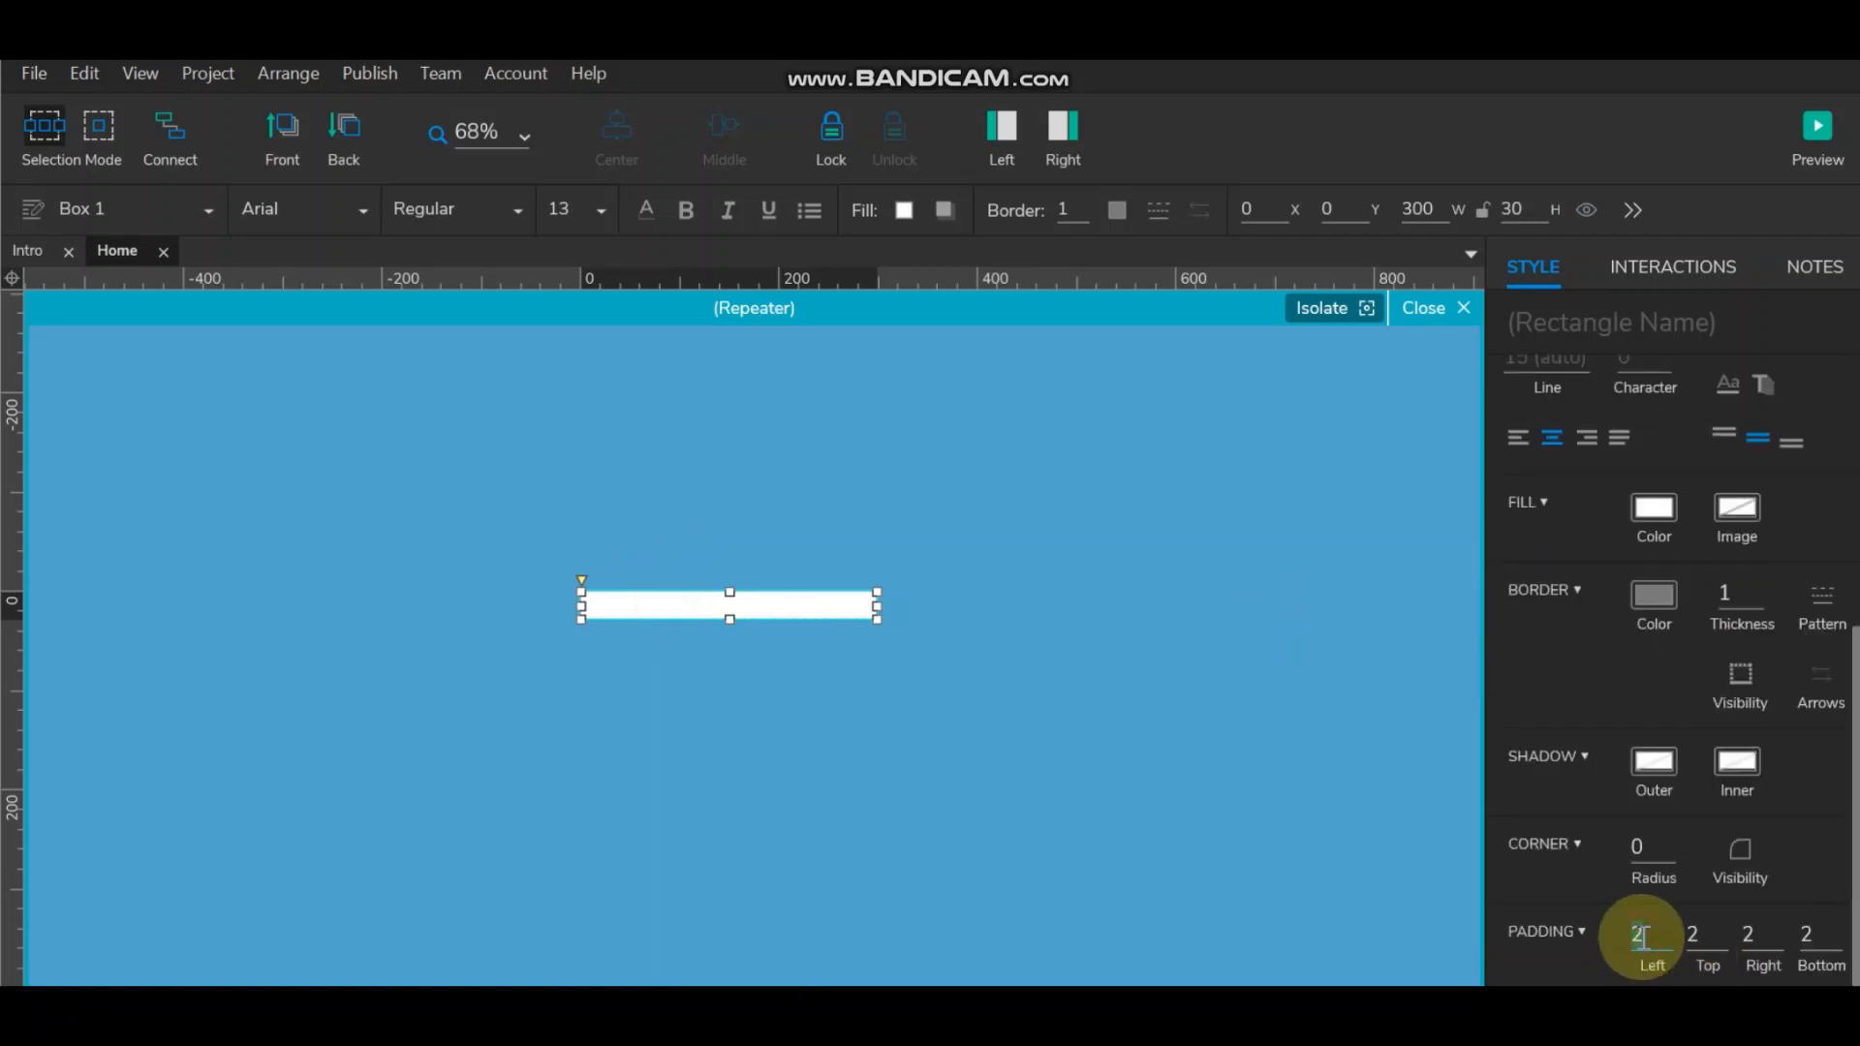
{"action": "type", "text": "10"}
{"action": "key", "text": "Tab"}
{"action": "type", "text": "10"}
{"action": "key", "text": "Tab"}
{"action": "type", "text": "10"}
{"action": "key", "text": "Tab"}
{"action": "type", "text": "10"}
{"action": "left_click", "coordinate": [924, 676]}
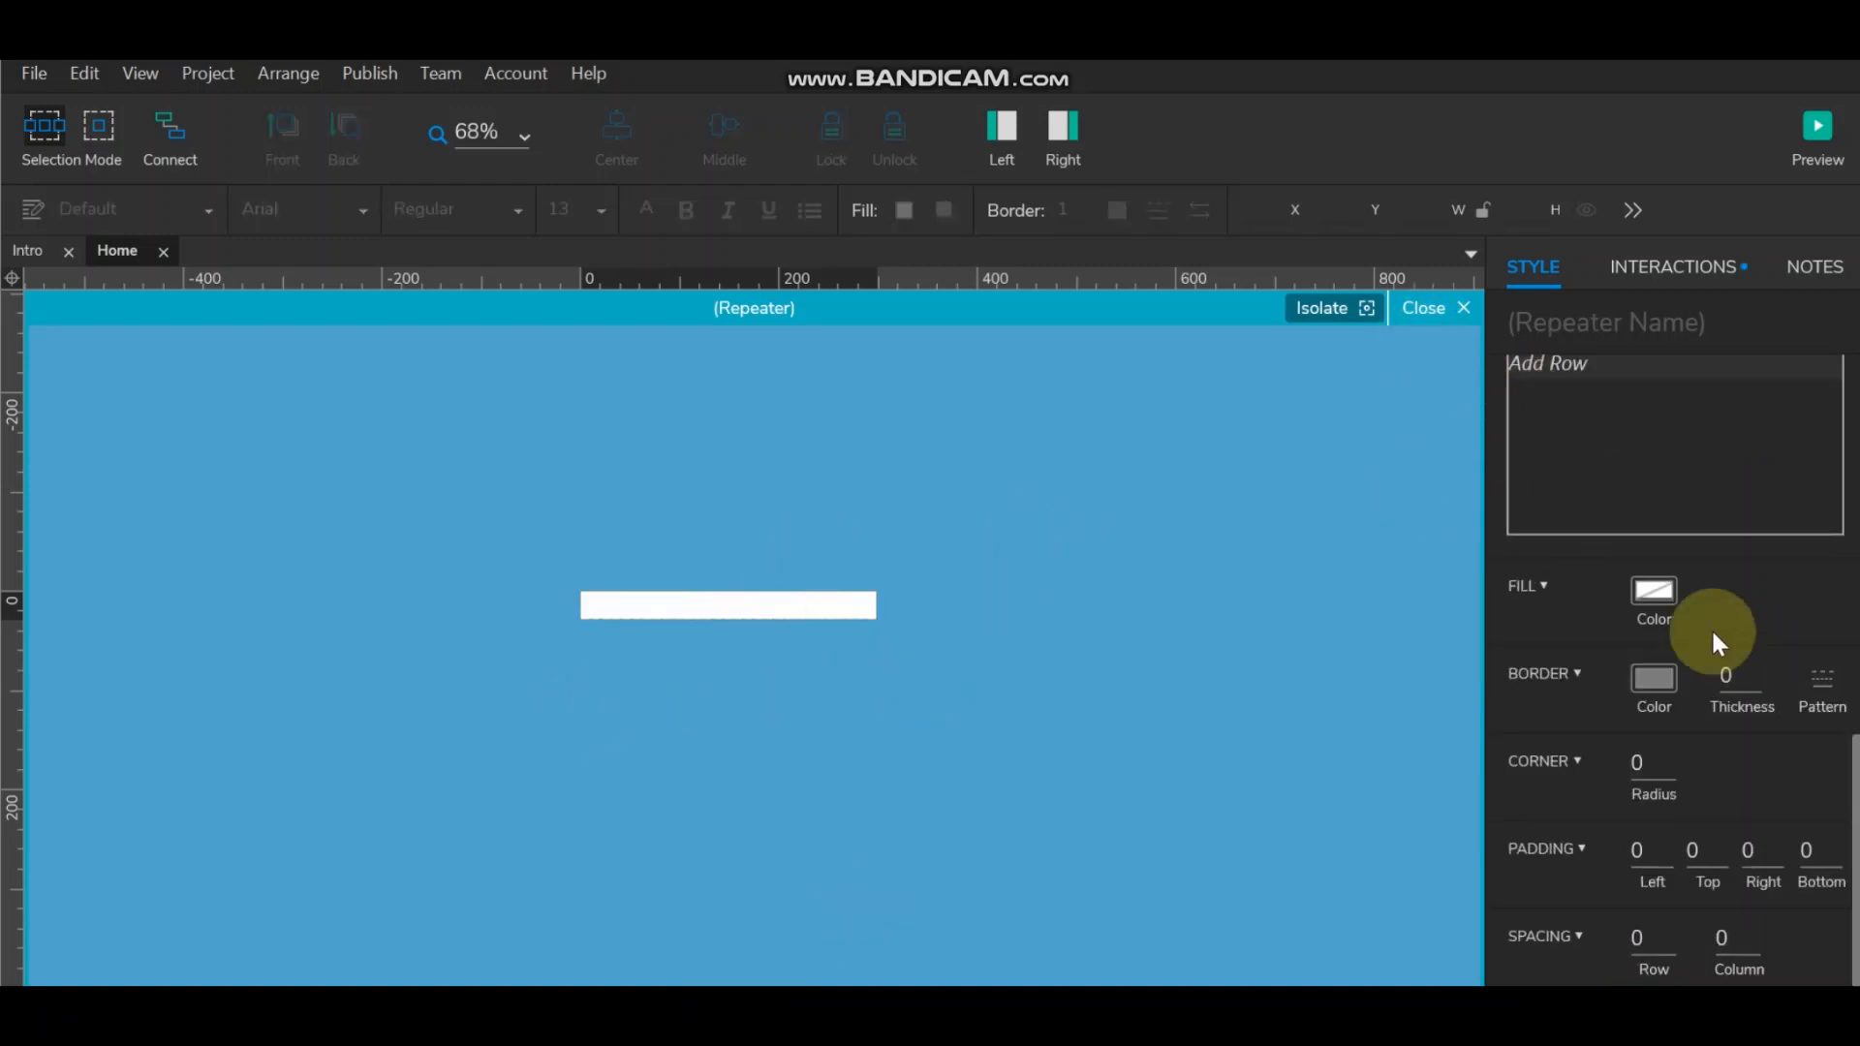
{"action": "left_click", "coordinate": [1446, 308]}
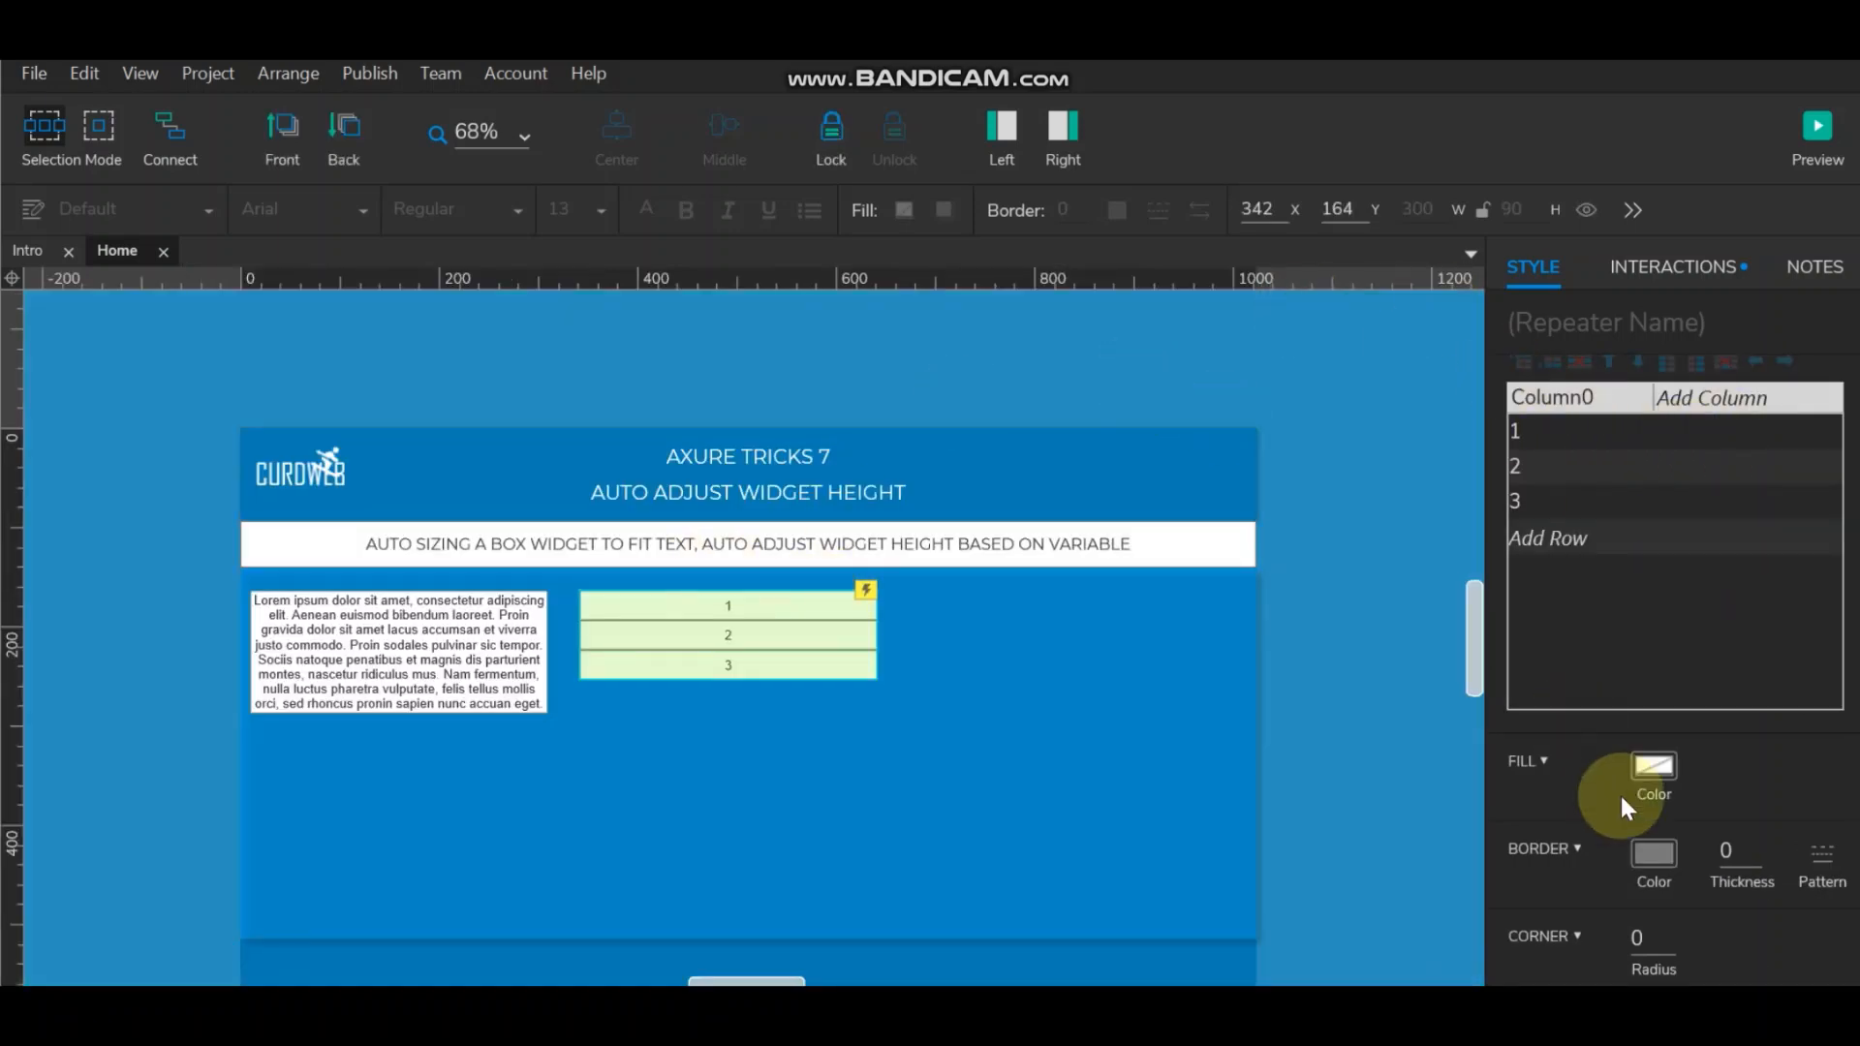
Step: Left-align the text of the new repeater's box and return to the page with the repeater's data table shown
{"action": "double_click", "coordinate": [839, 614]}
{"action": "left_click", "coordinate": [797, 606]}
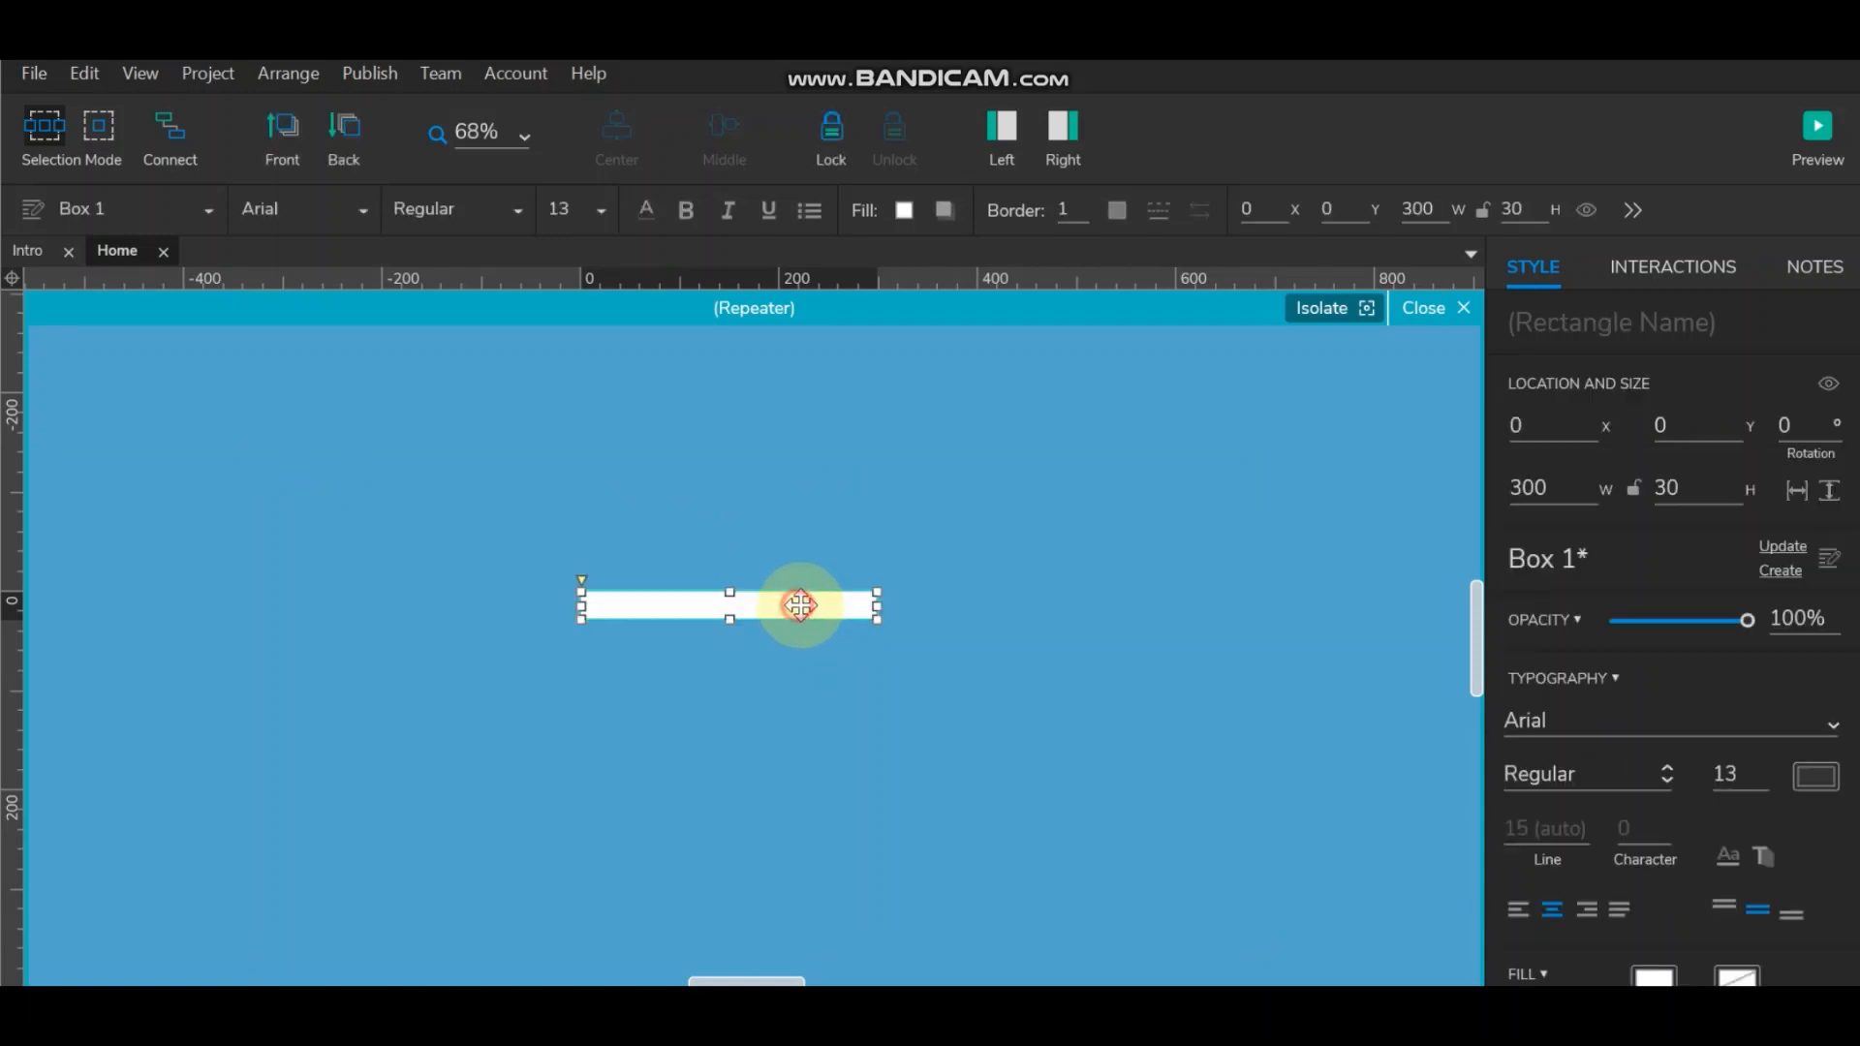
{"action": "scroll", "coordinate": [1800, 944], "scroll_direction": "down", "scroll_amount": 5}
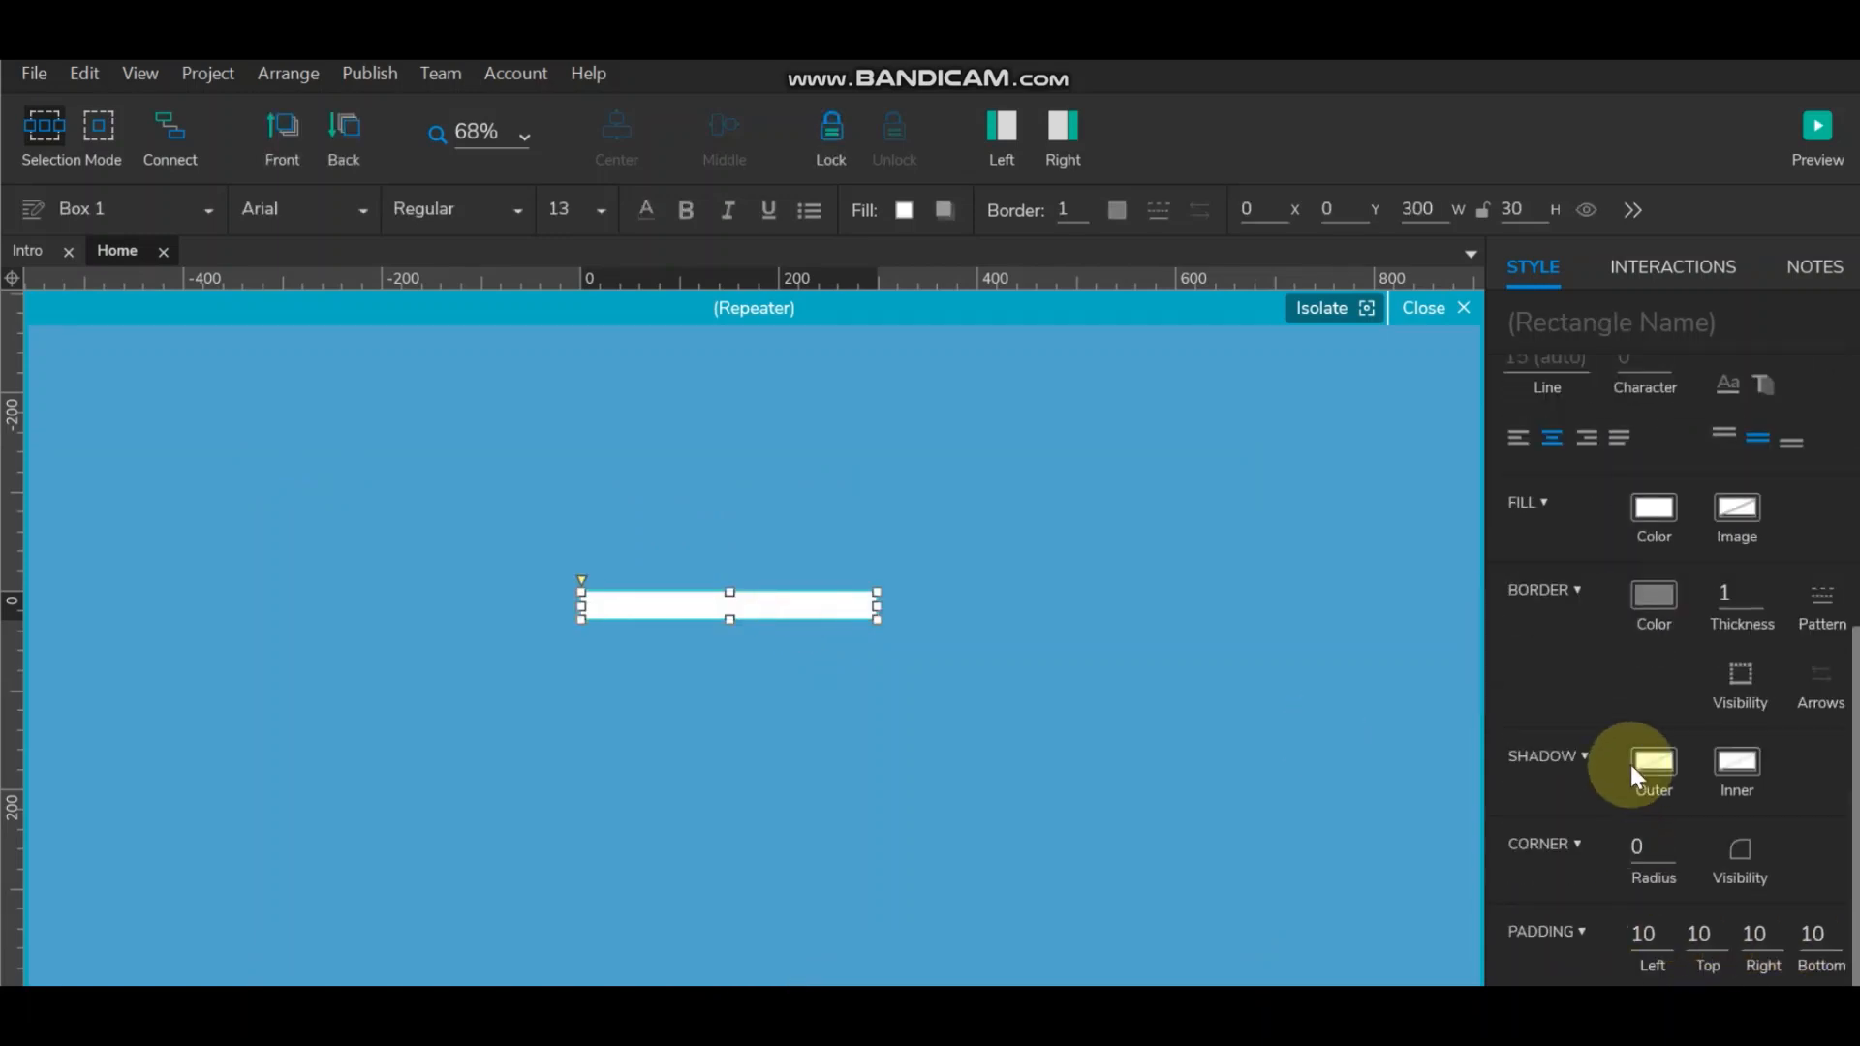
{"action": "left_click", "coordinate": [1183, 508]}
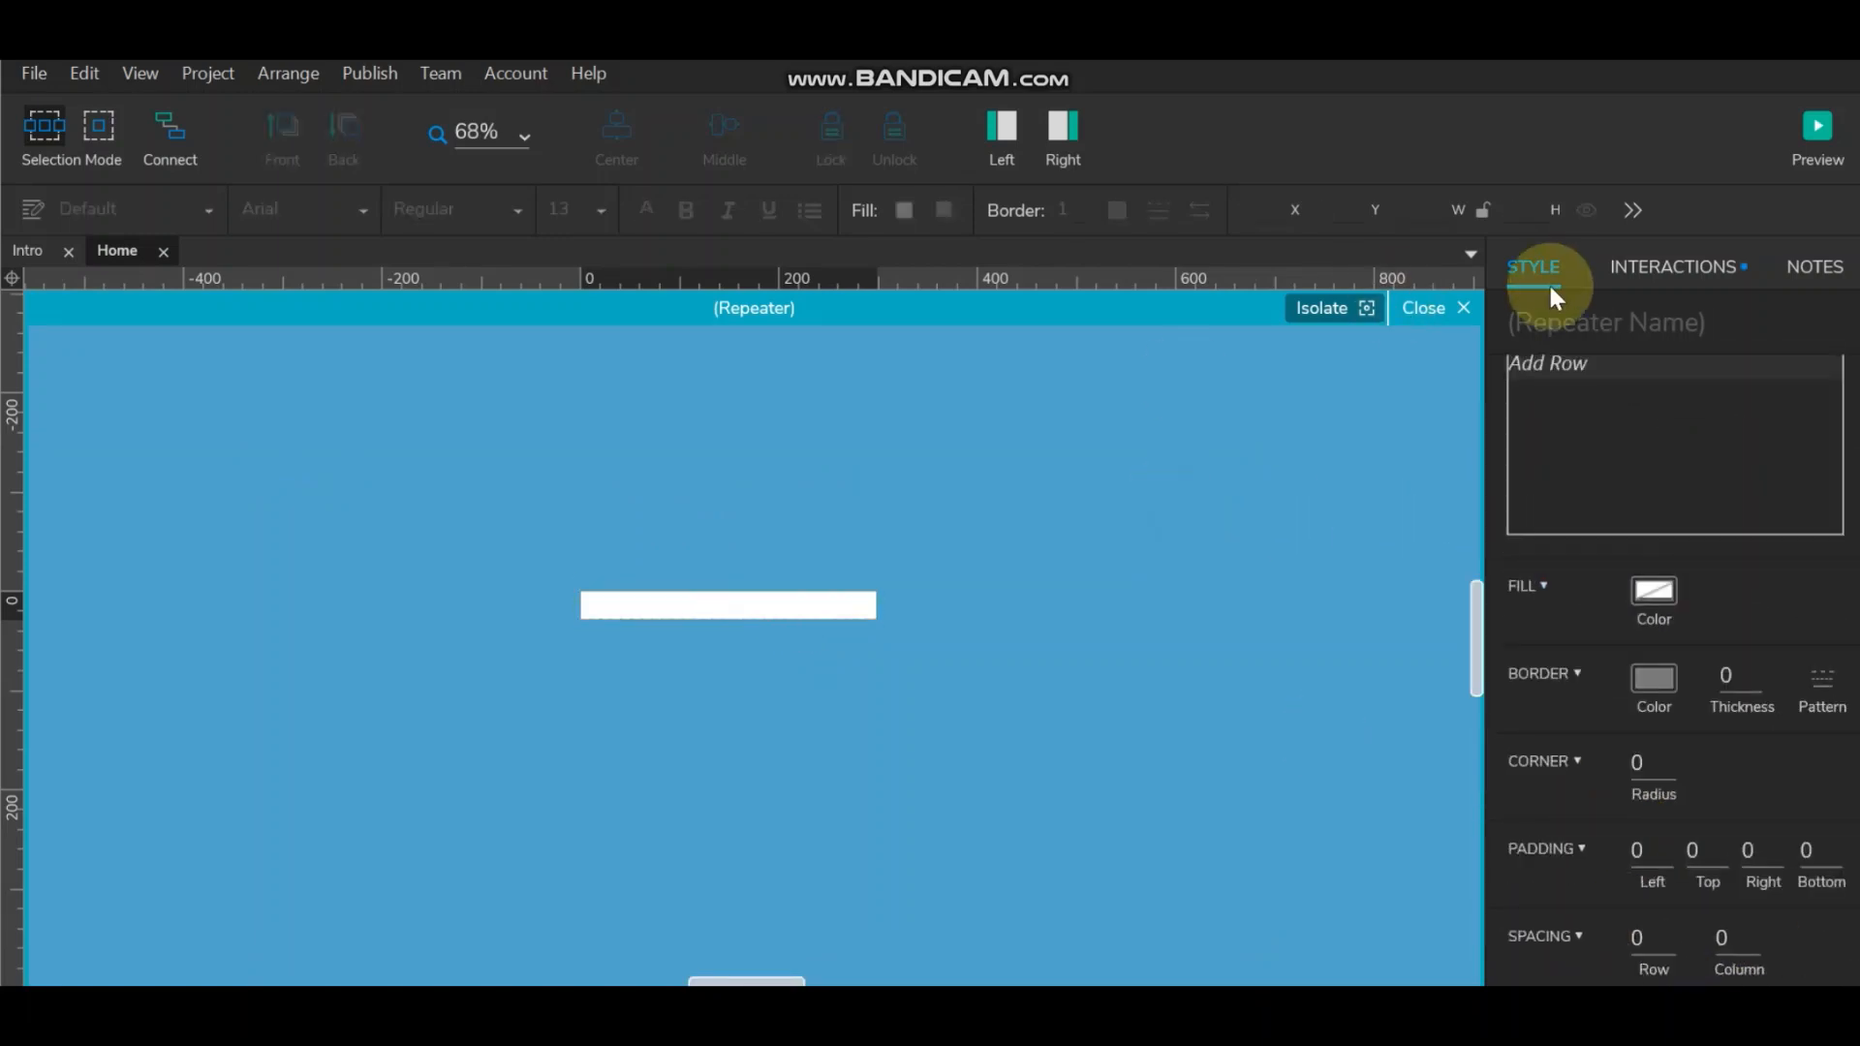
{"action": "left_click", "coordinate": [1440, 318]}
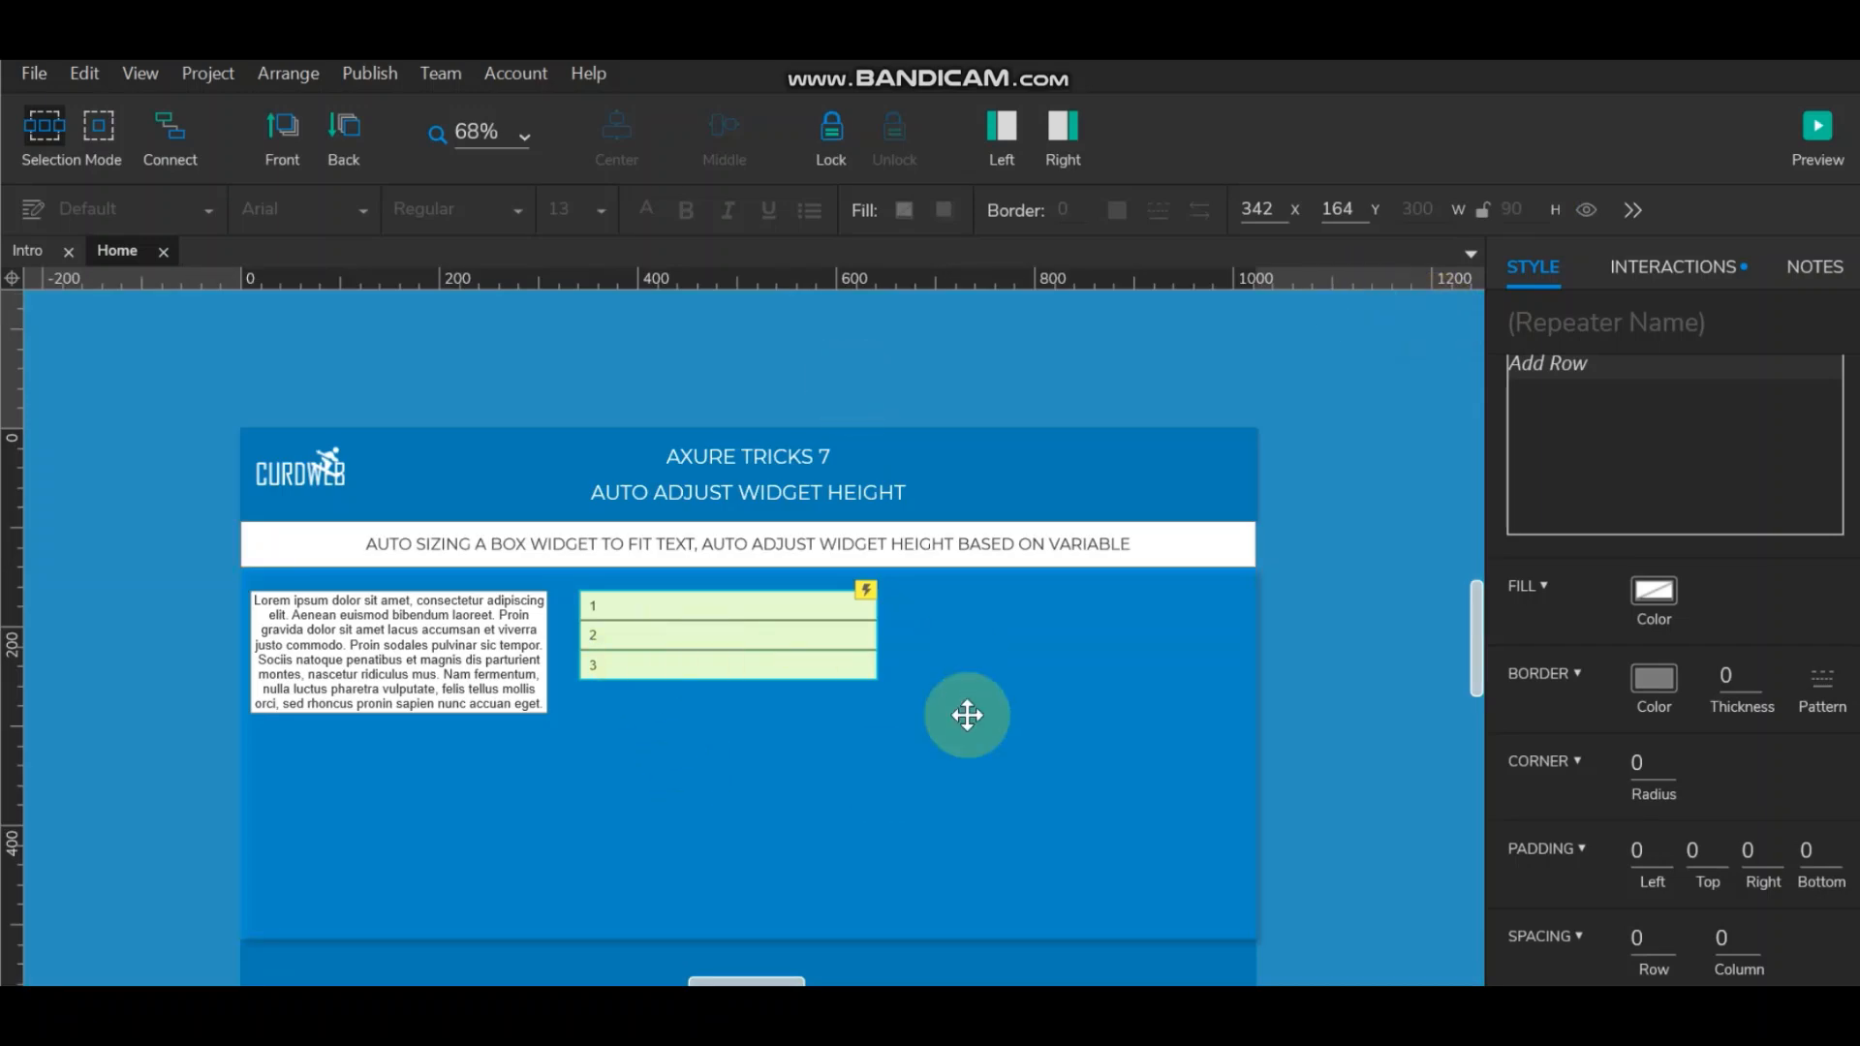
{"action": "scroll", "coordinate": [1817, 698], "scroll_direction": "up", "scroll_amount": 2}
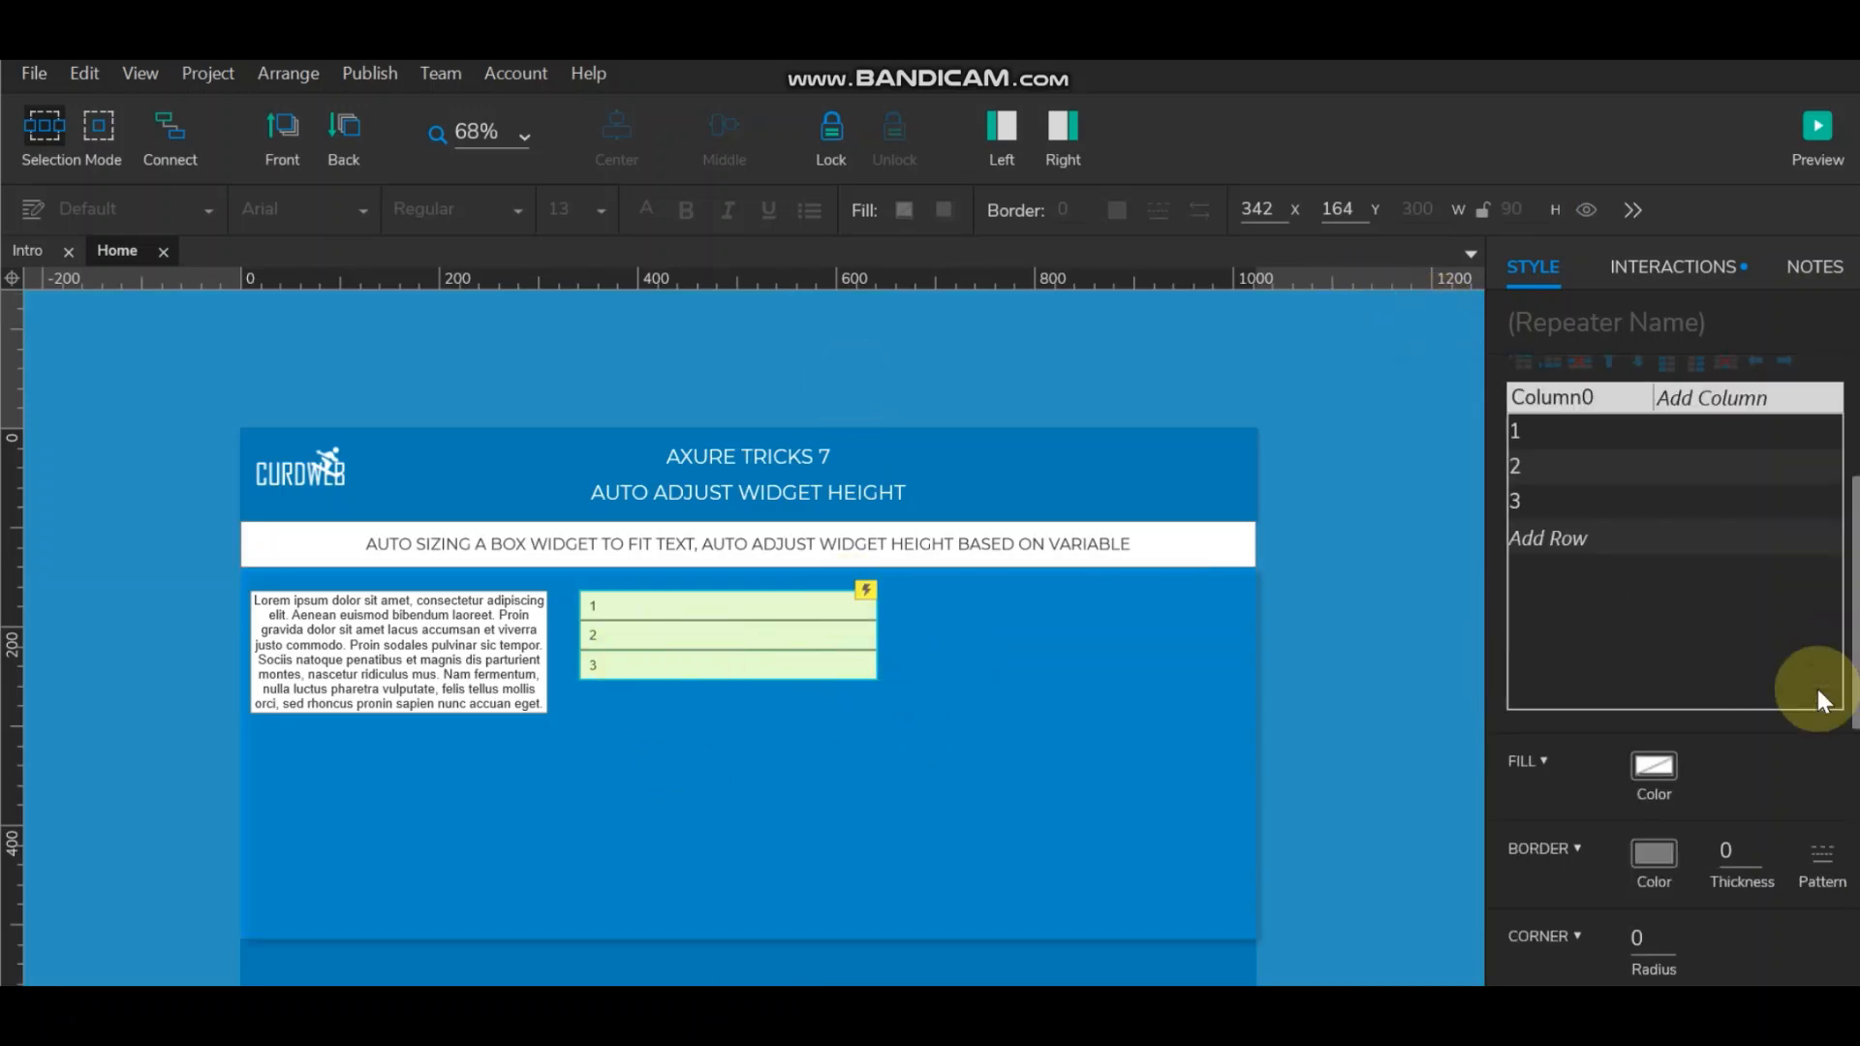
Step: Open the repeater beside the text box for editing and show the repeater's Item Loaded interactions
{"action": "double_click", "coordinate": [713, 620]}
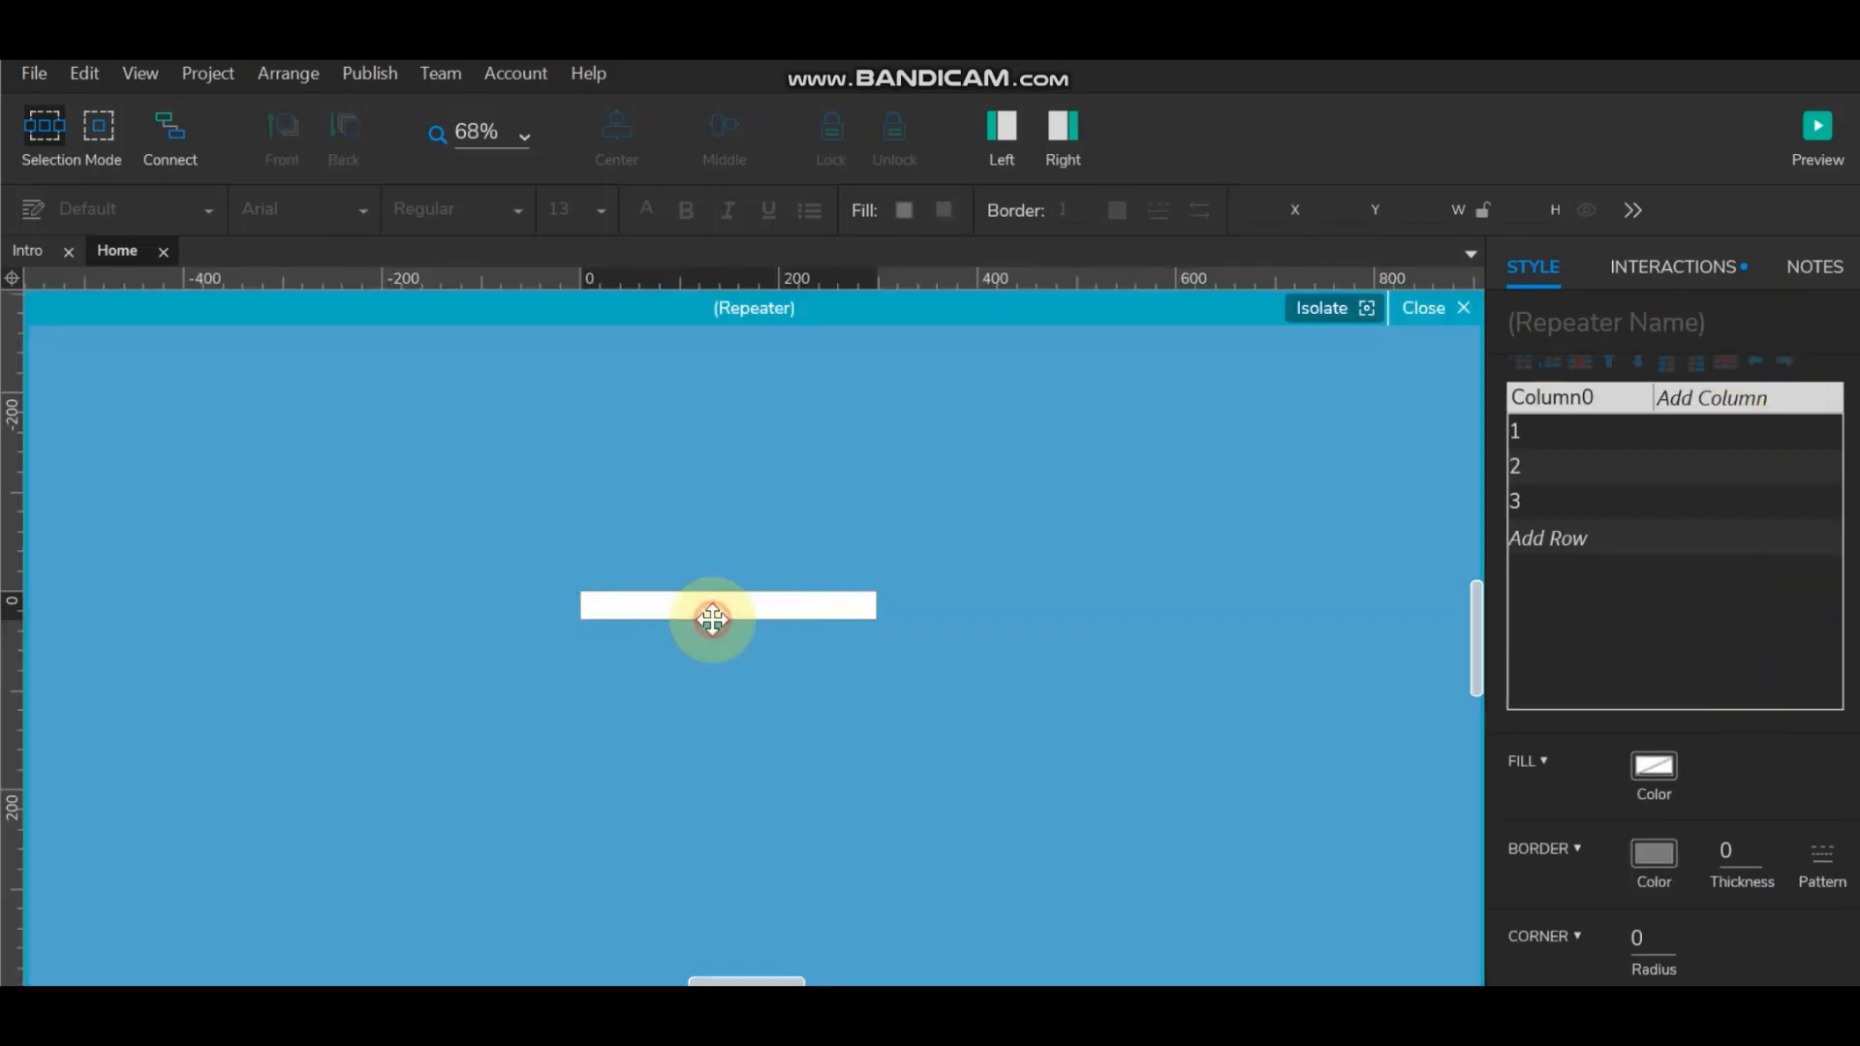
{"action": "left_click", "coordinate": [748, 589]}
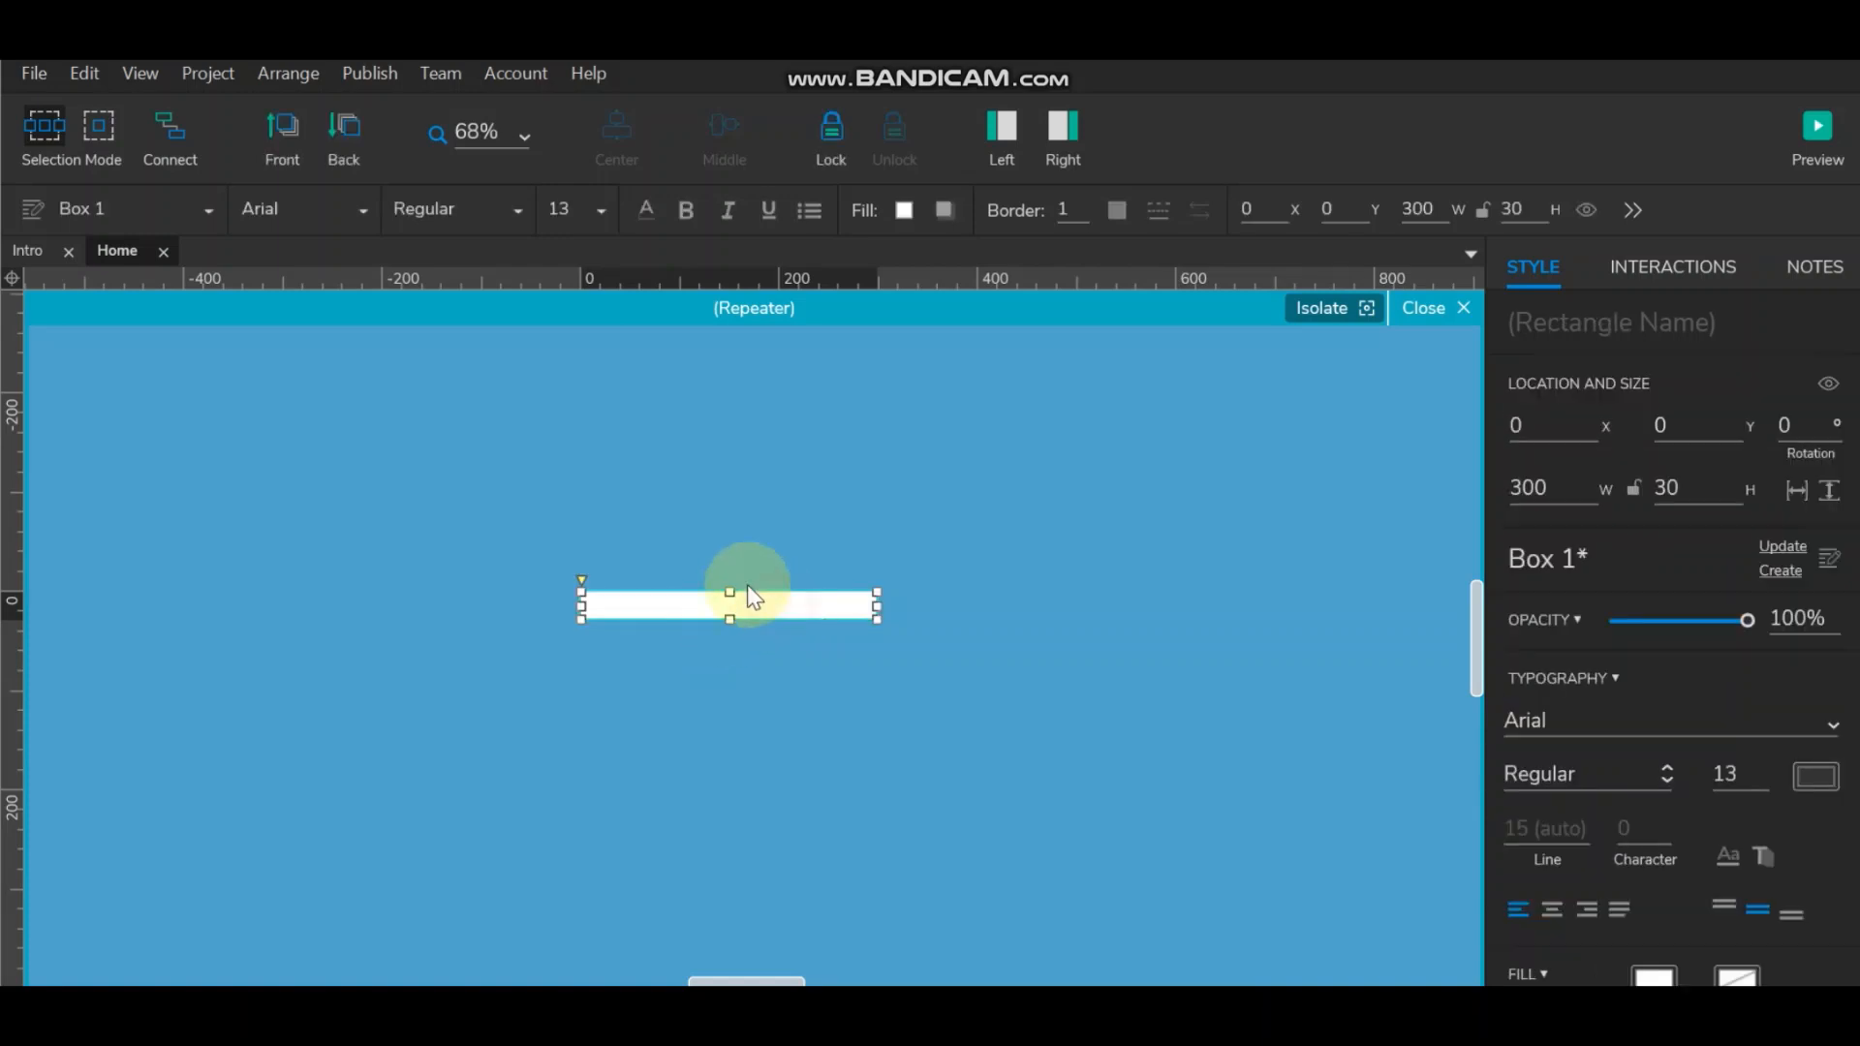
{"action": "left_click", "coordinate": [1691, 268]}
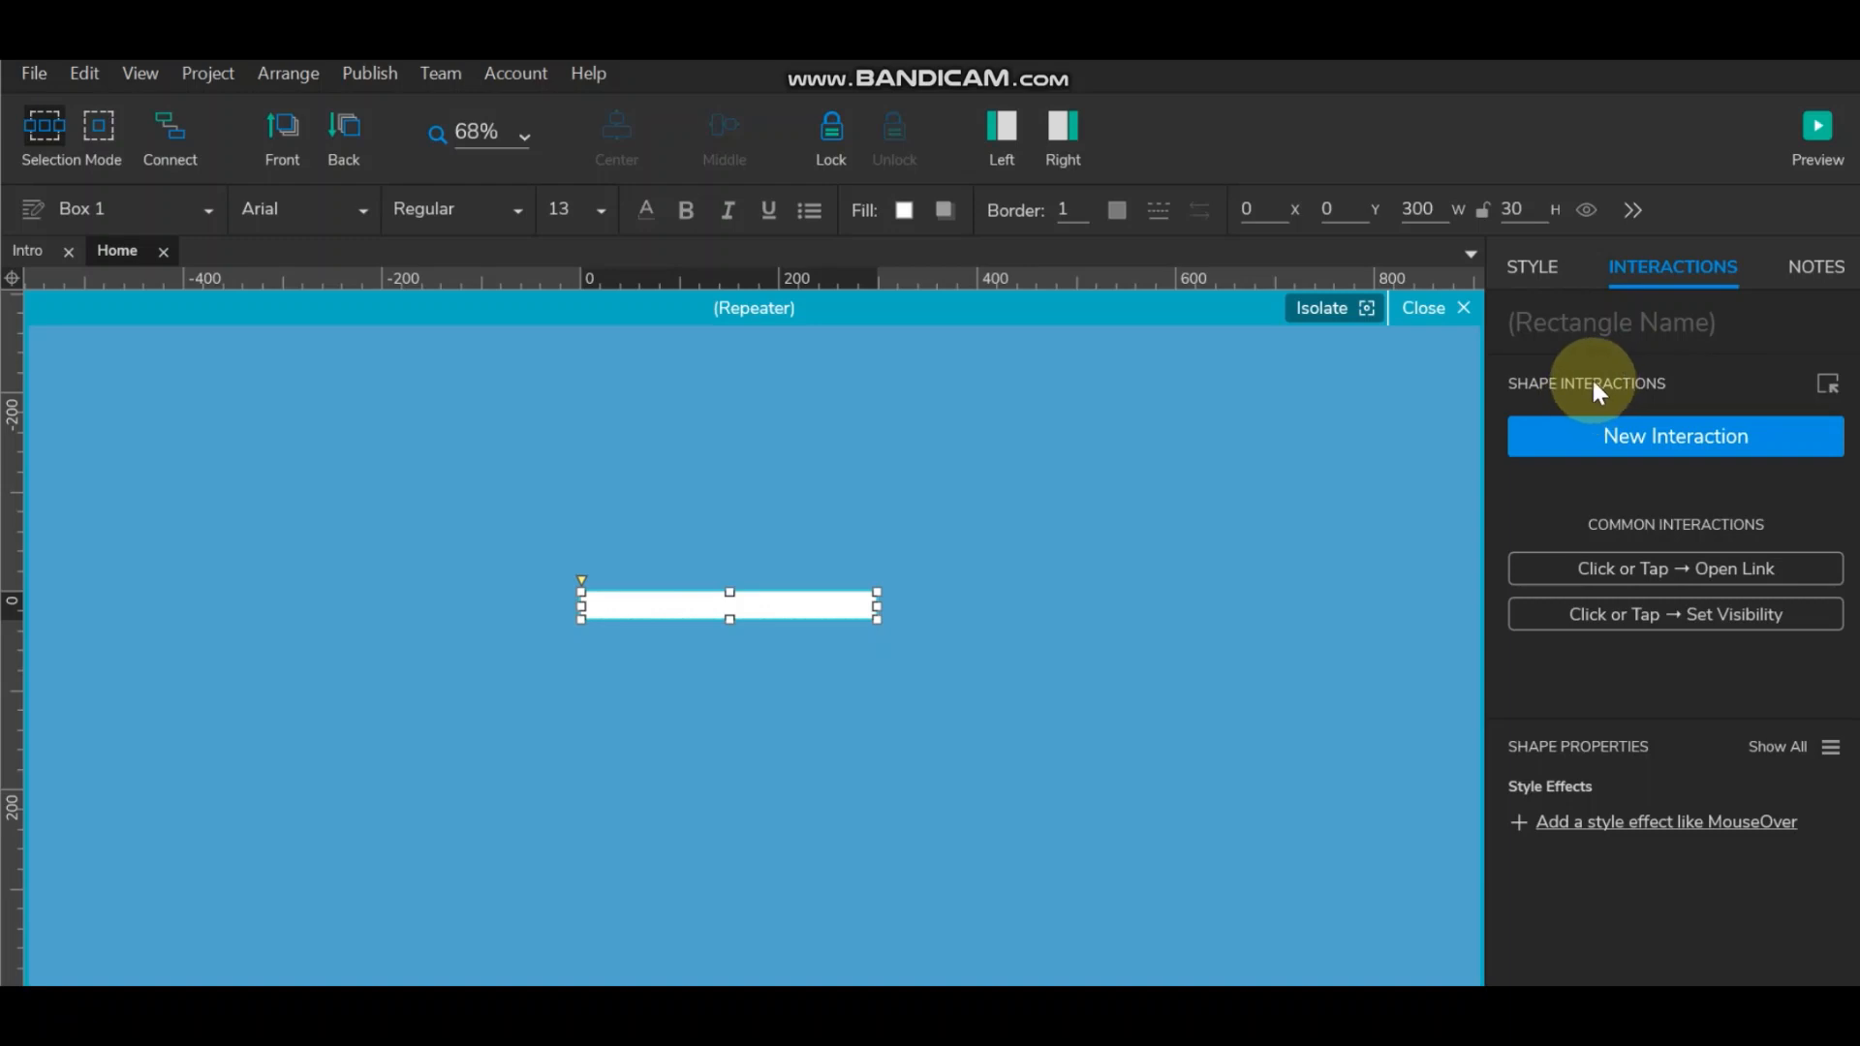
{"action": "left_click", "coordinate": [1306, 566]}
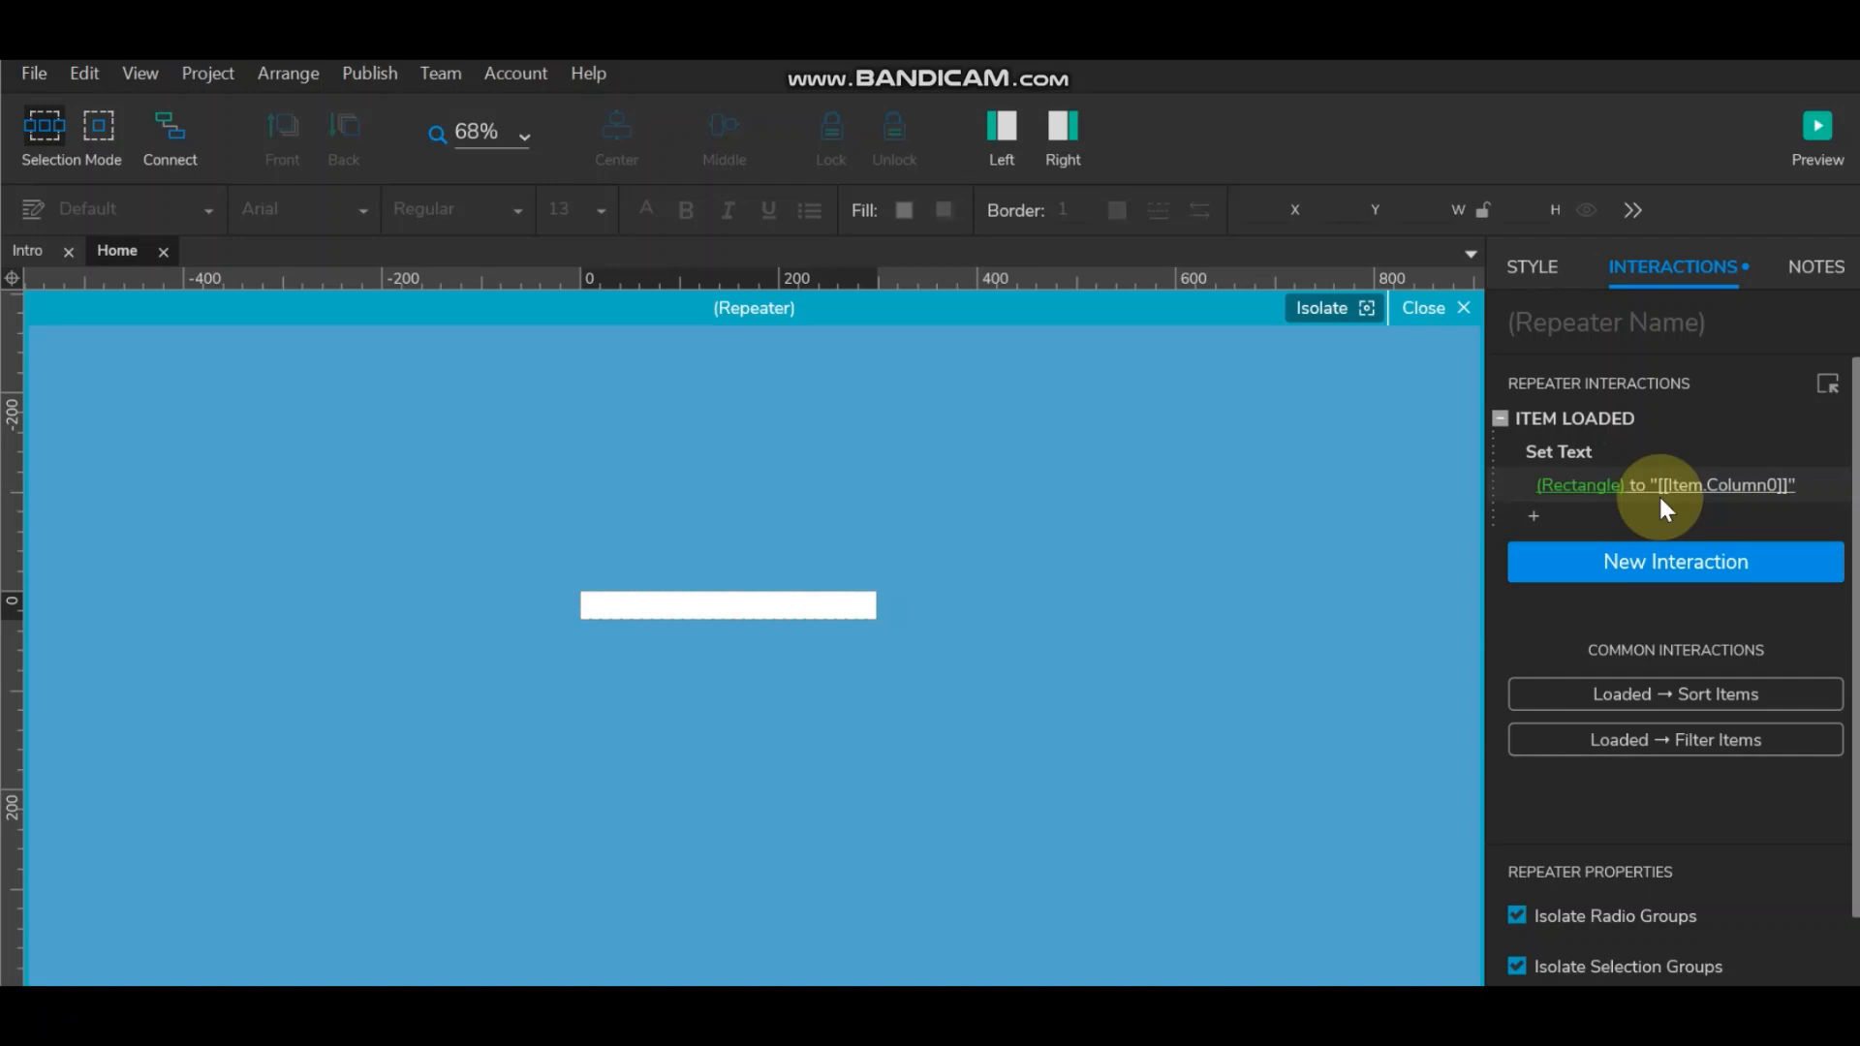
{"action": "left_click", "coordinate": [789, 605]}
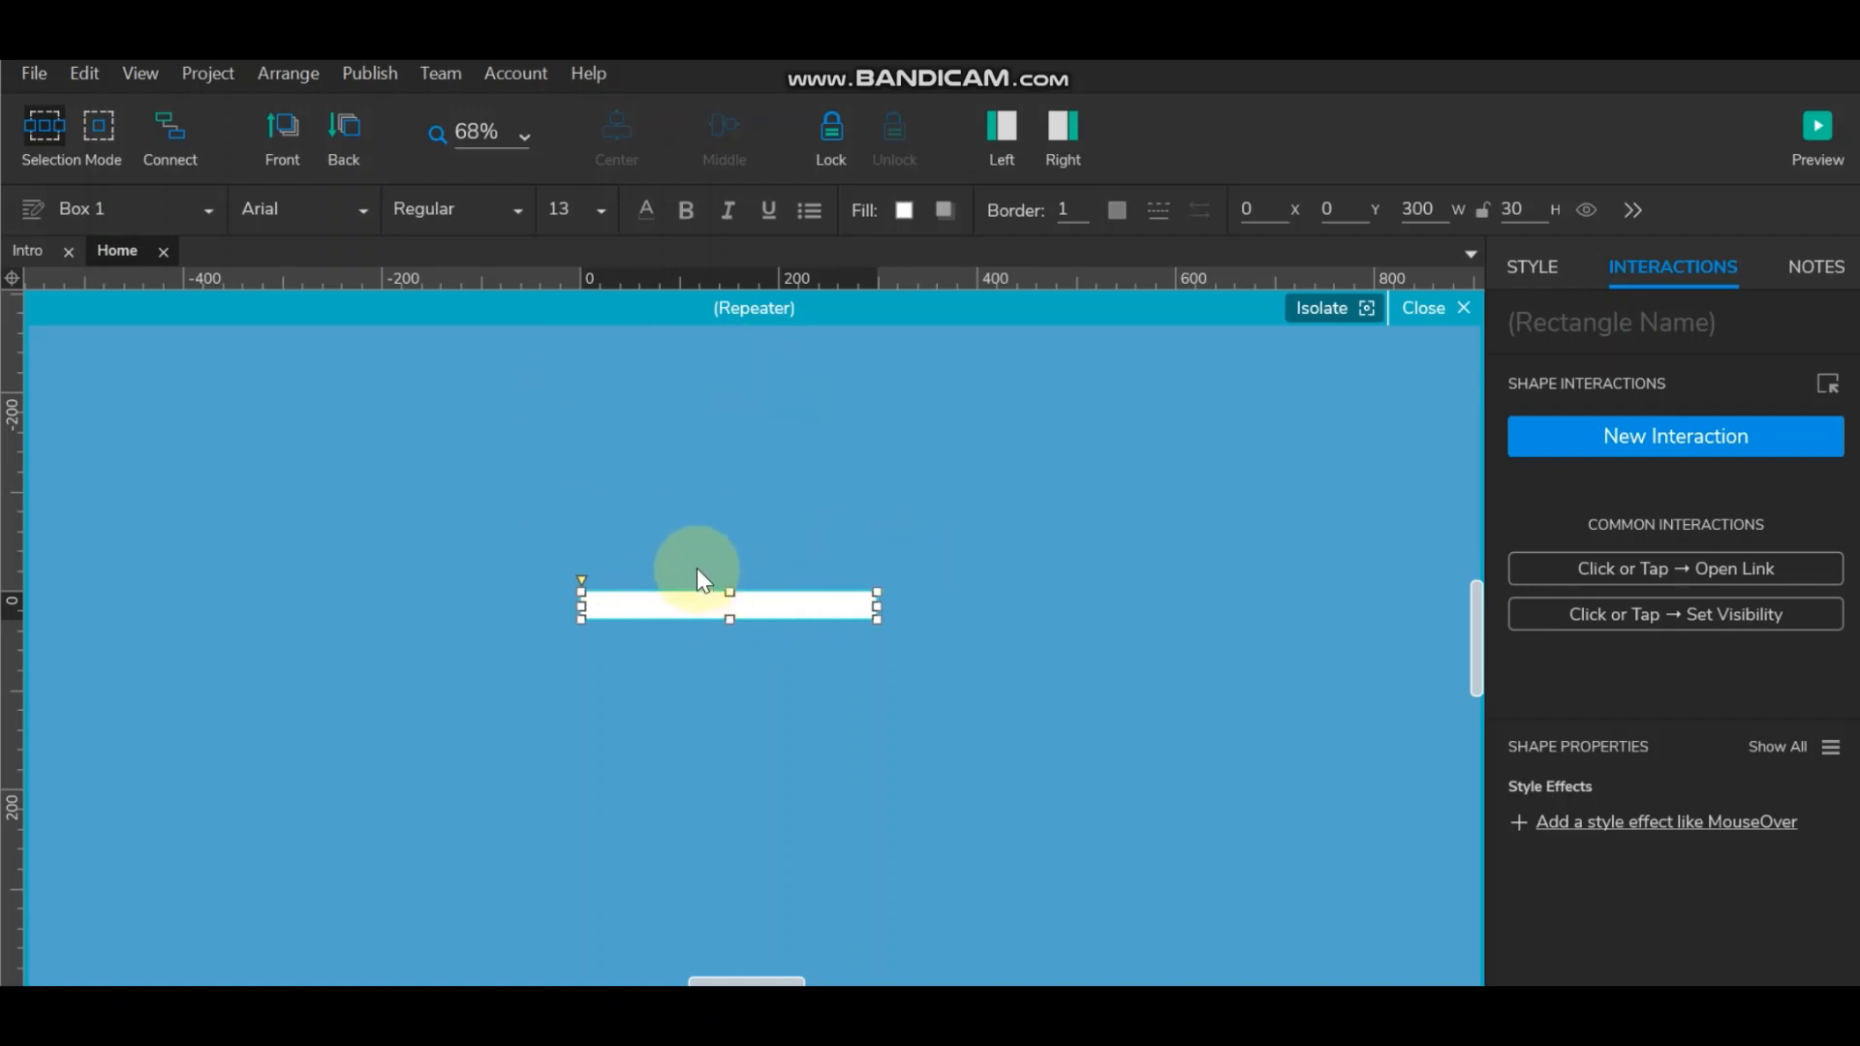
{"action": "scroll", "coordinate": [698, 575], "scroll_direction": "up", "scroll_amount": 4}
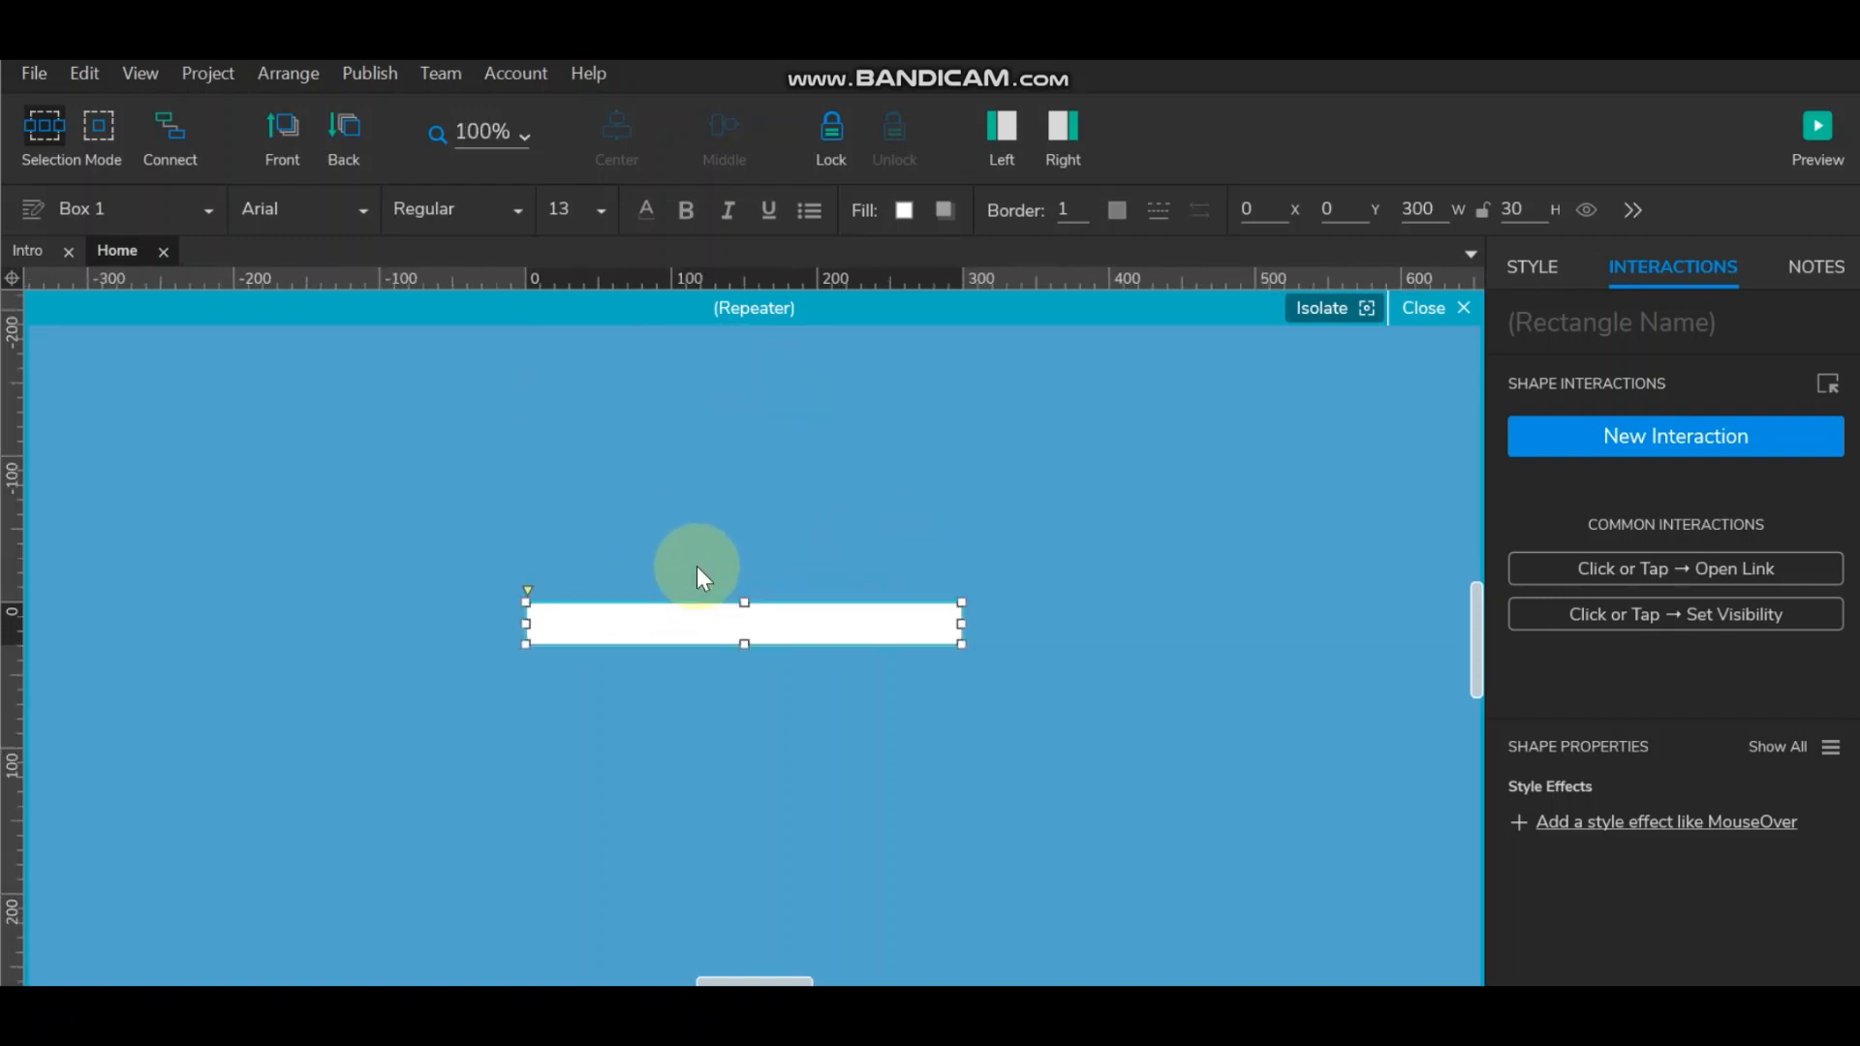
{"action": "scroll", "coordinate": [695, 566], "scroll_direction": "up", "scroll_amount": 2}
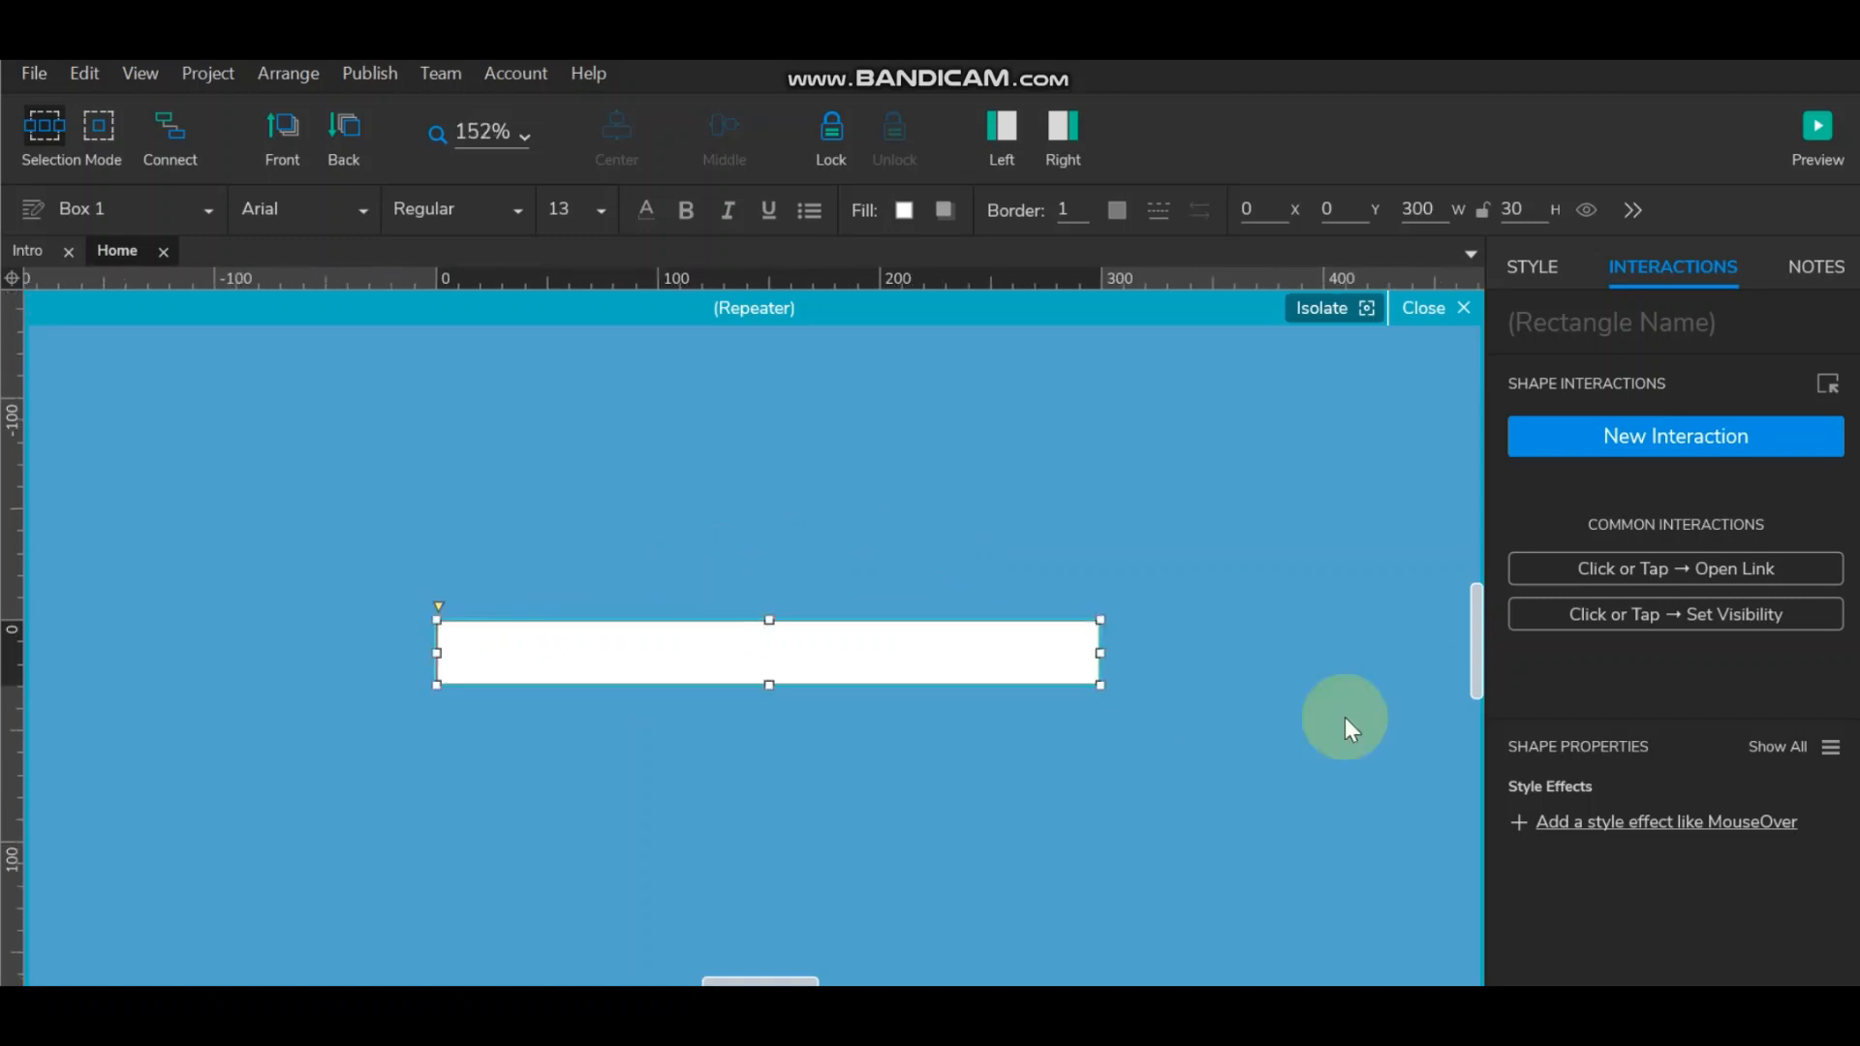
{"action": "left_click", "coordinate": [1207, 695]}
{"action": "double_click", "coordinate": [698, 652]}
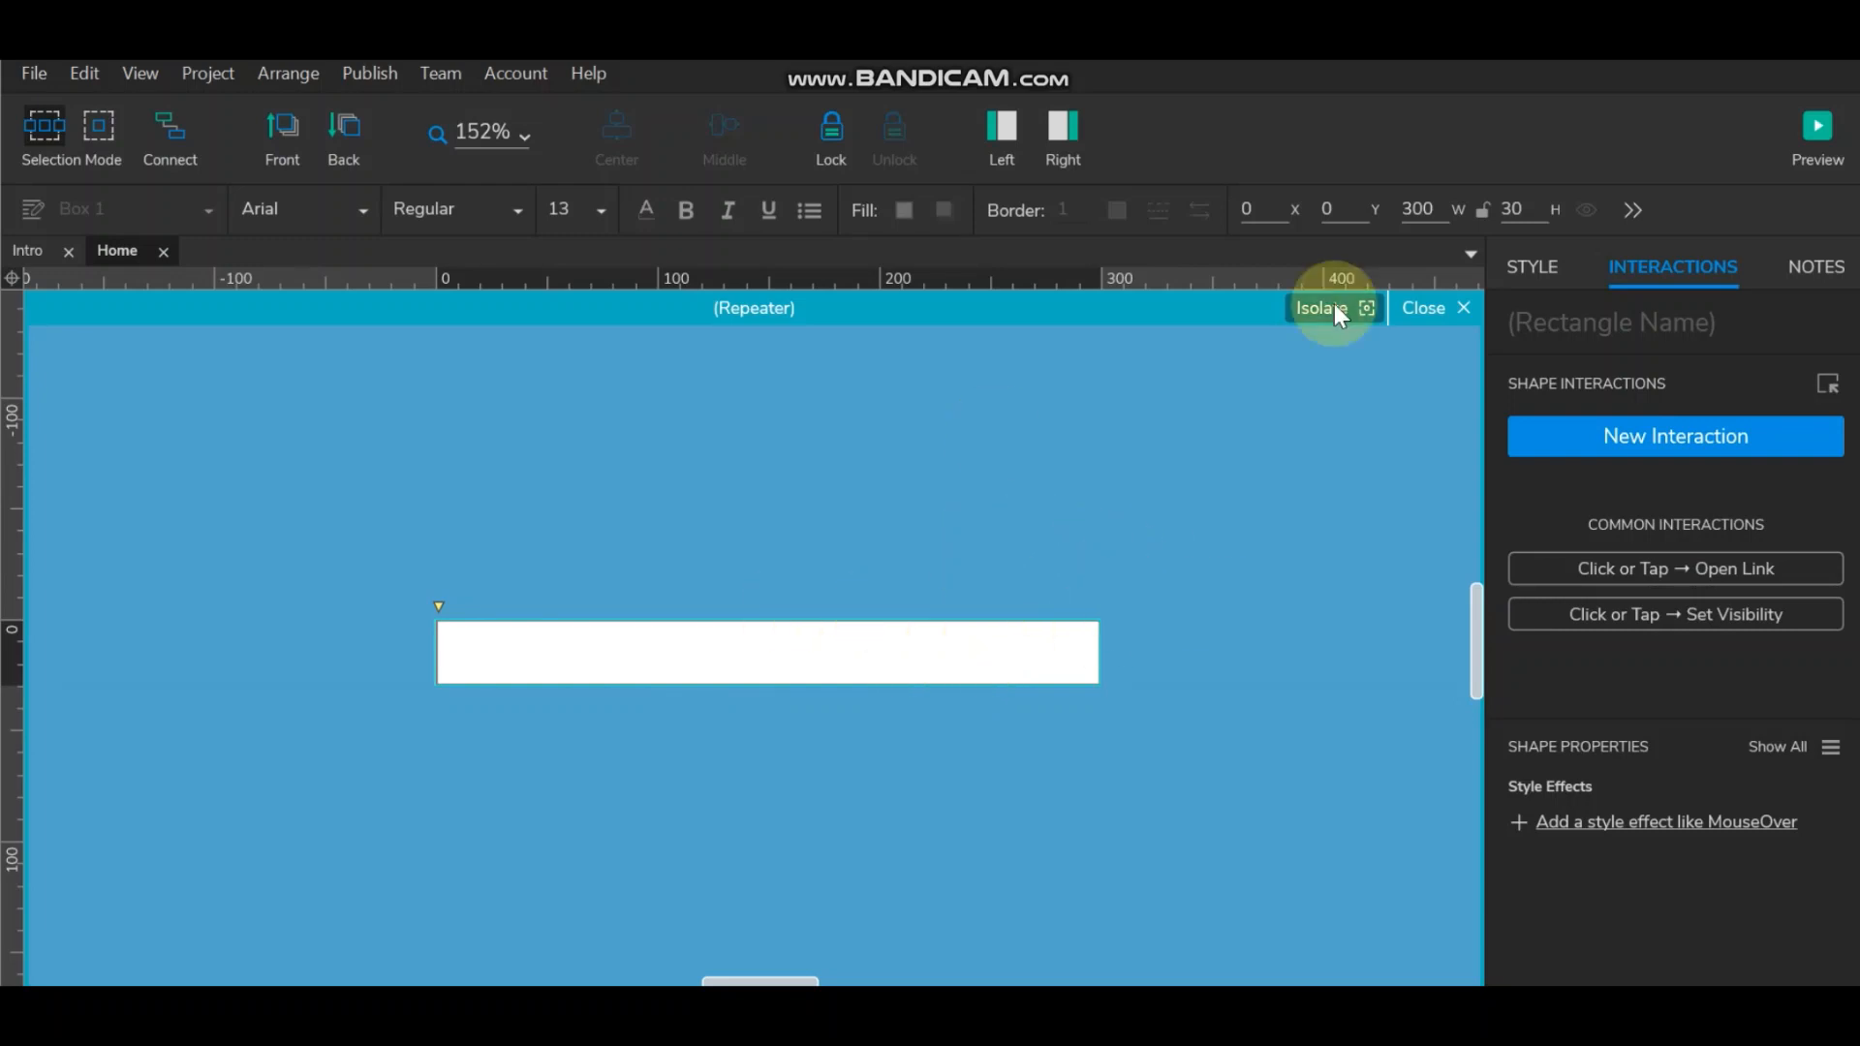
{"action": "left_click", "coordinate": [1260, 573]}
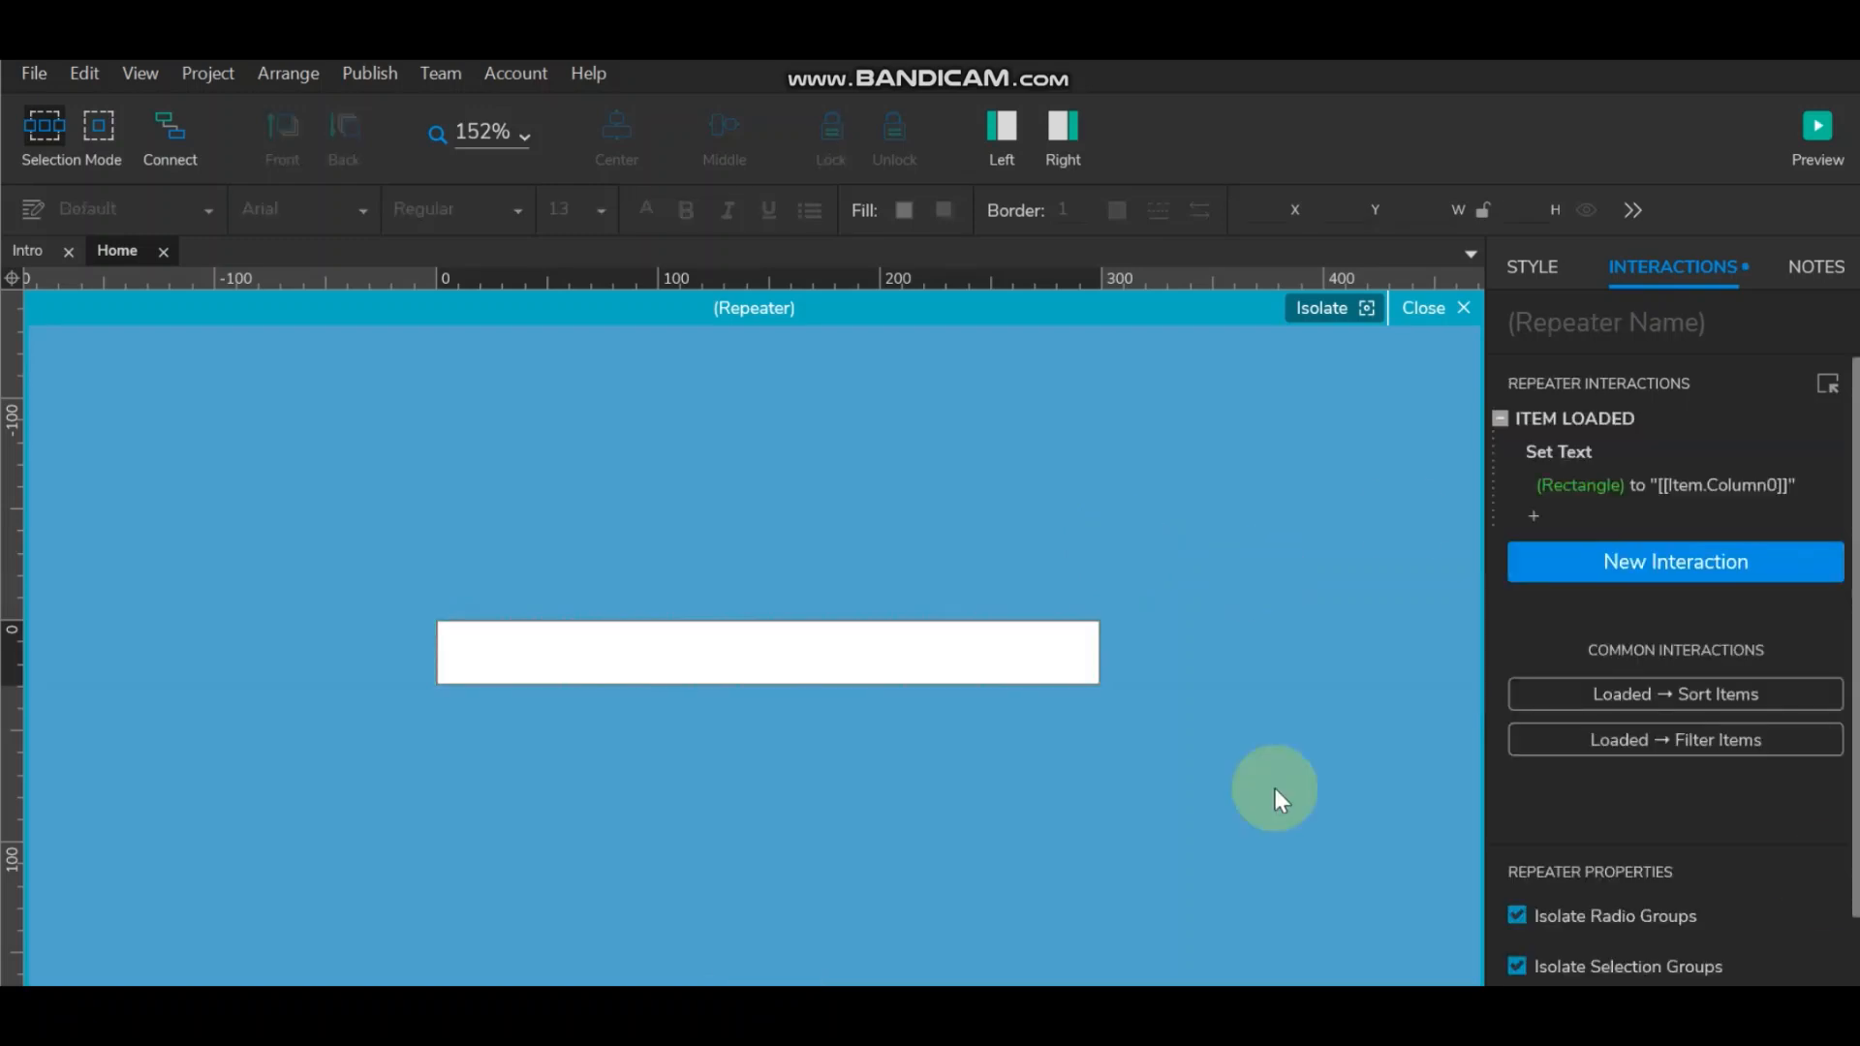
Step: Add Case 1 and Case 2 to the repeater's Item Loaded event, keeping the Set Text action under Case 1
{"action": "double_click", "coordinate": [1591, 417]}
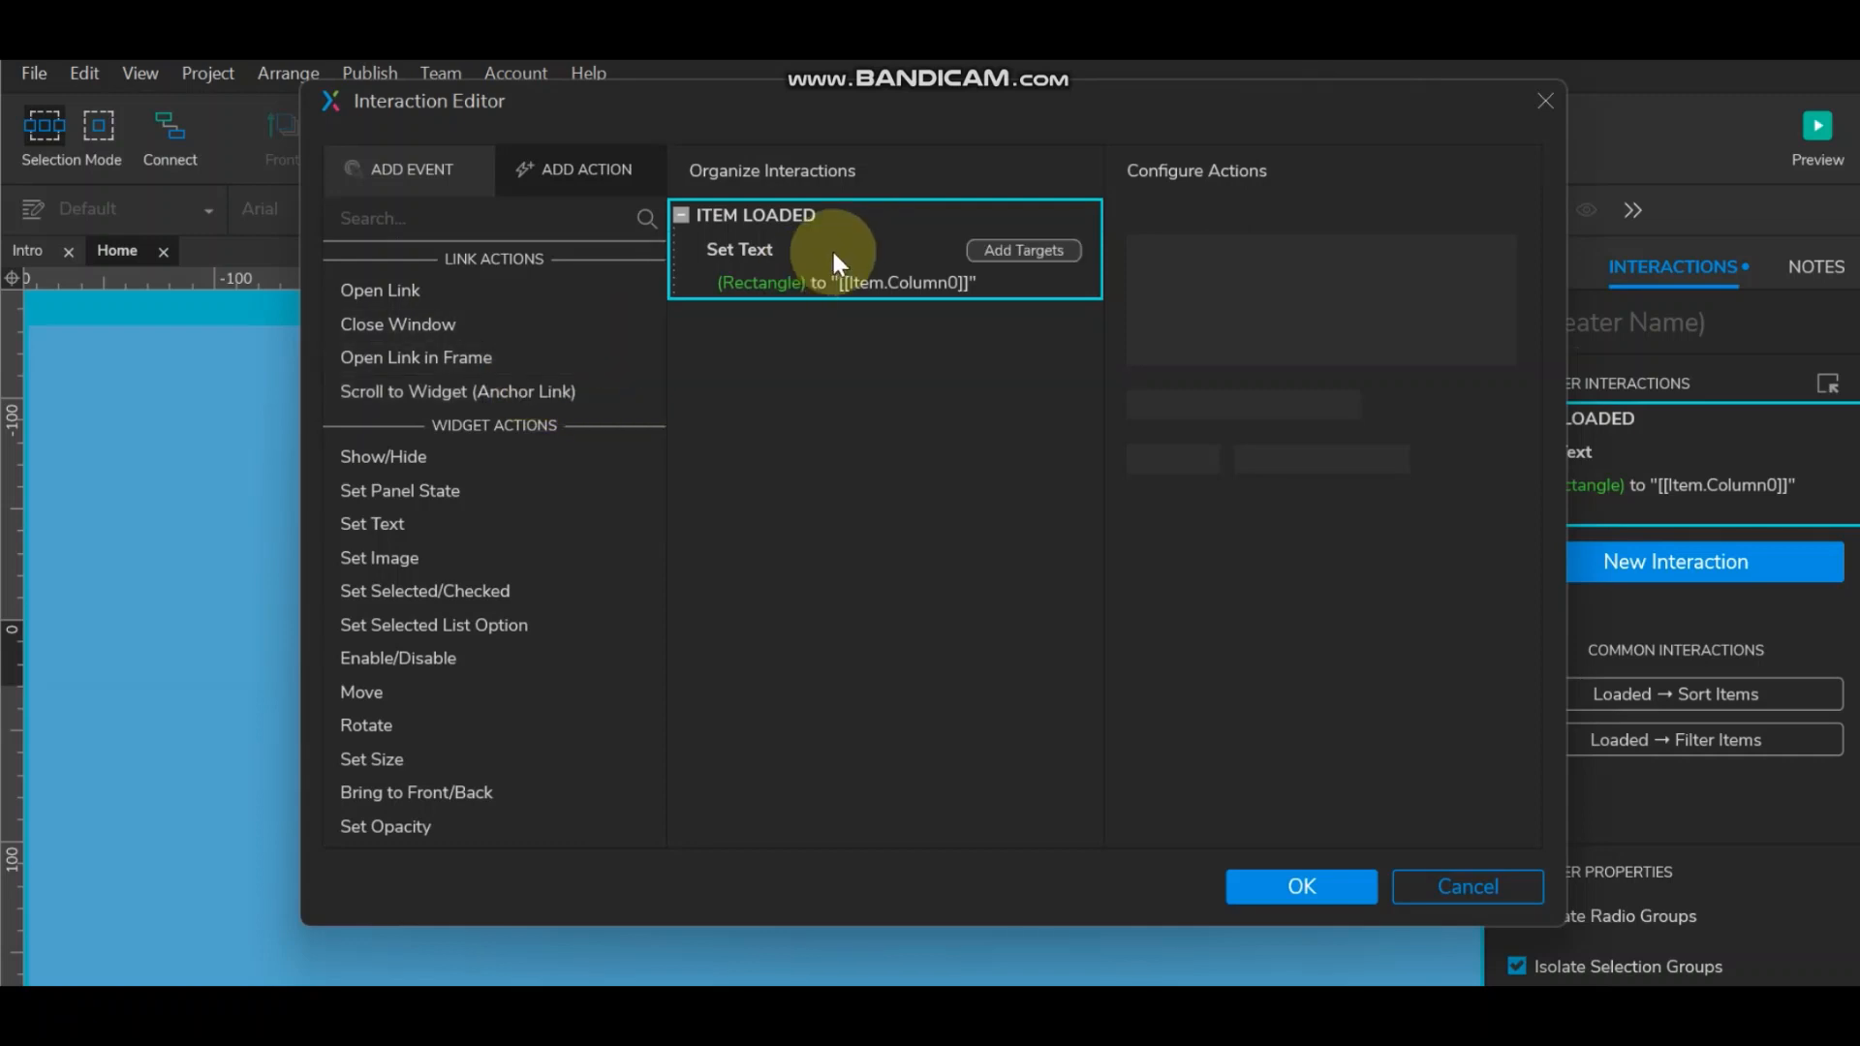
{"action": "mouse_move", "coordinate": [763, 252]}
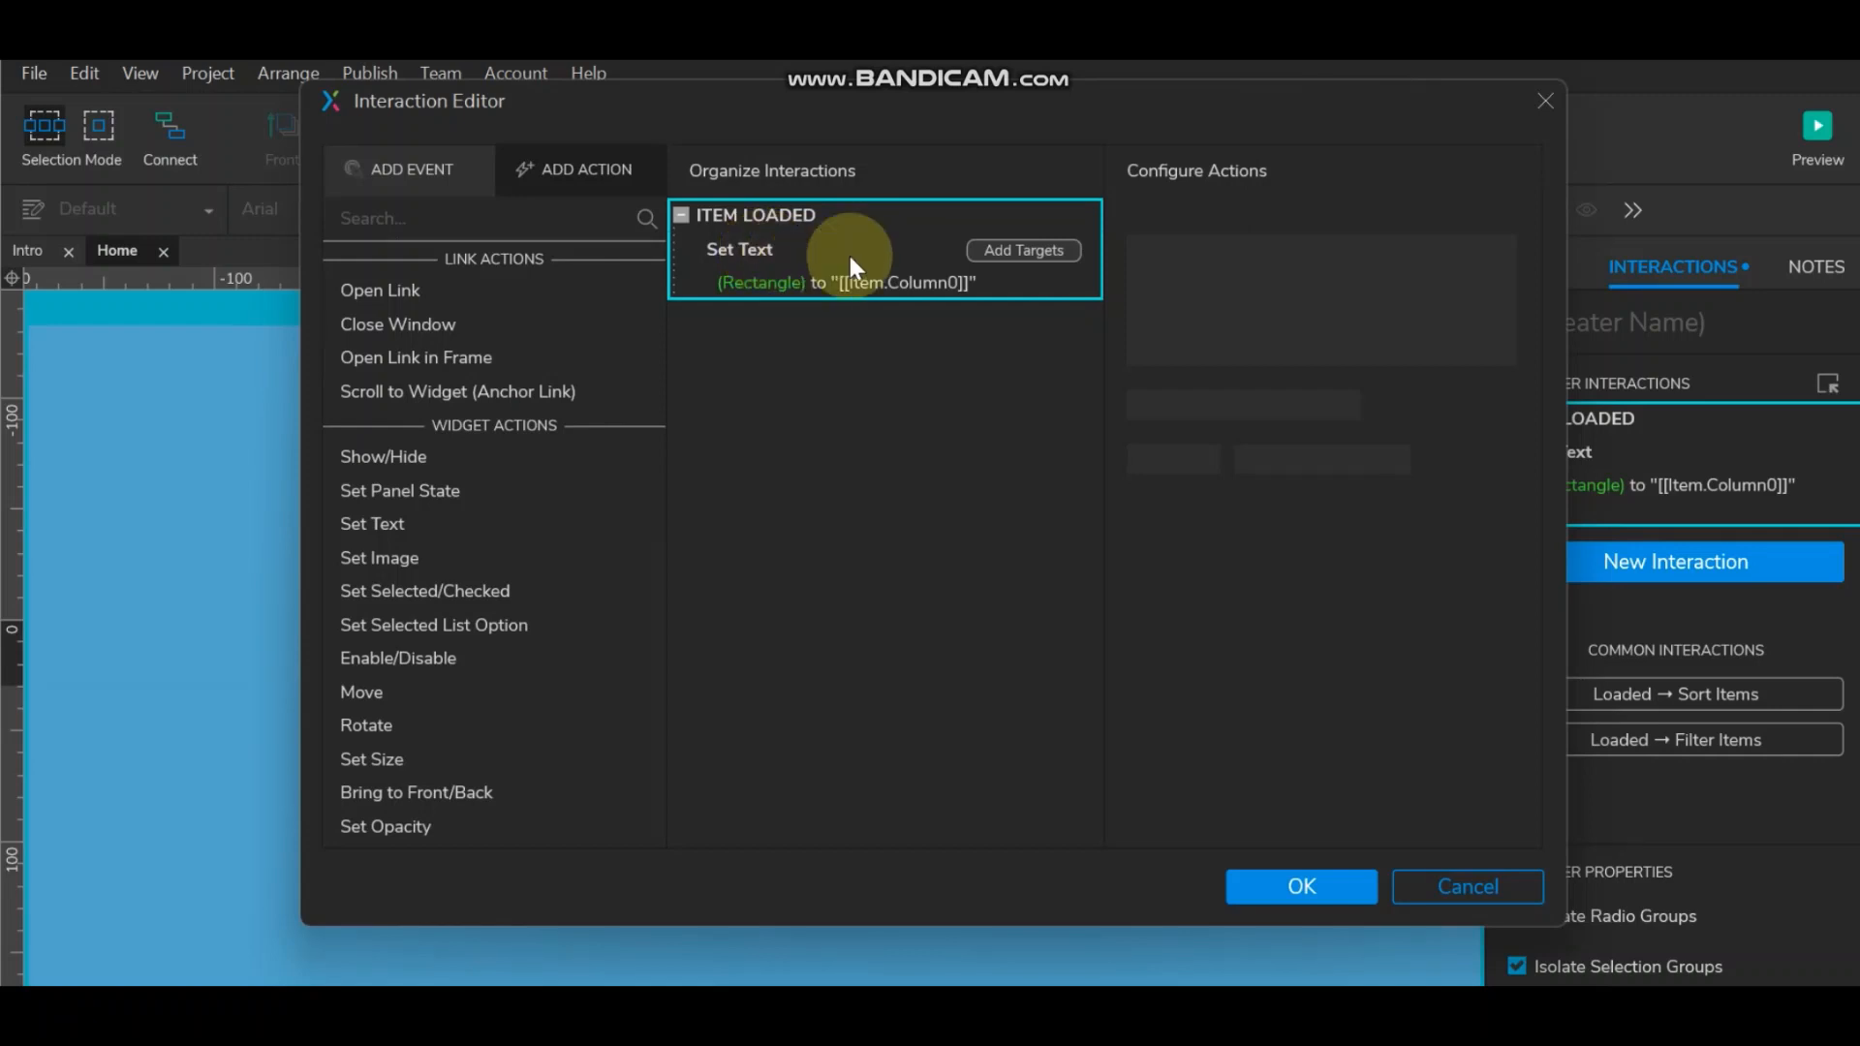
{"action": "left_click", "coordinate": [1030, 221]}
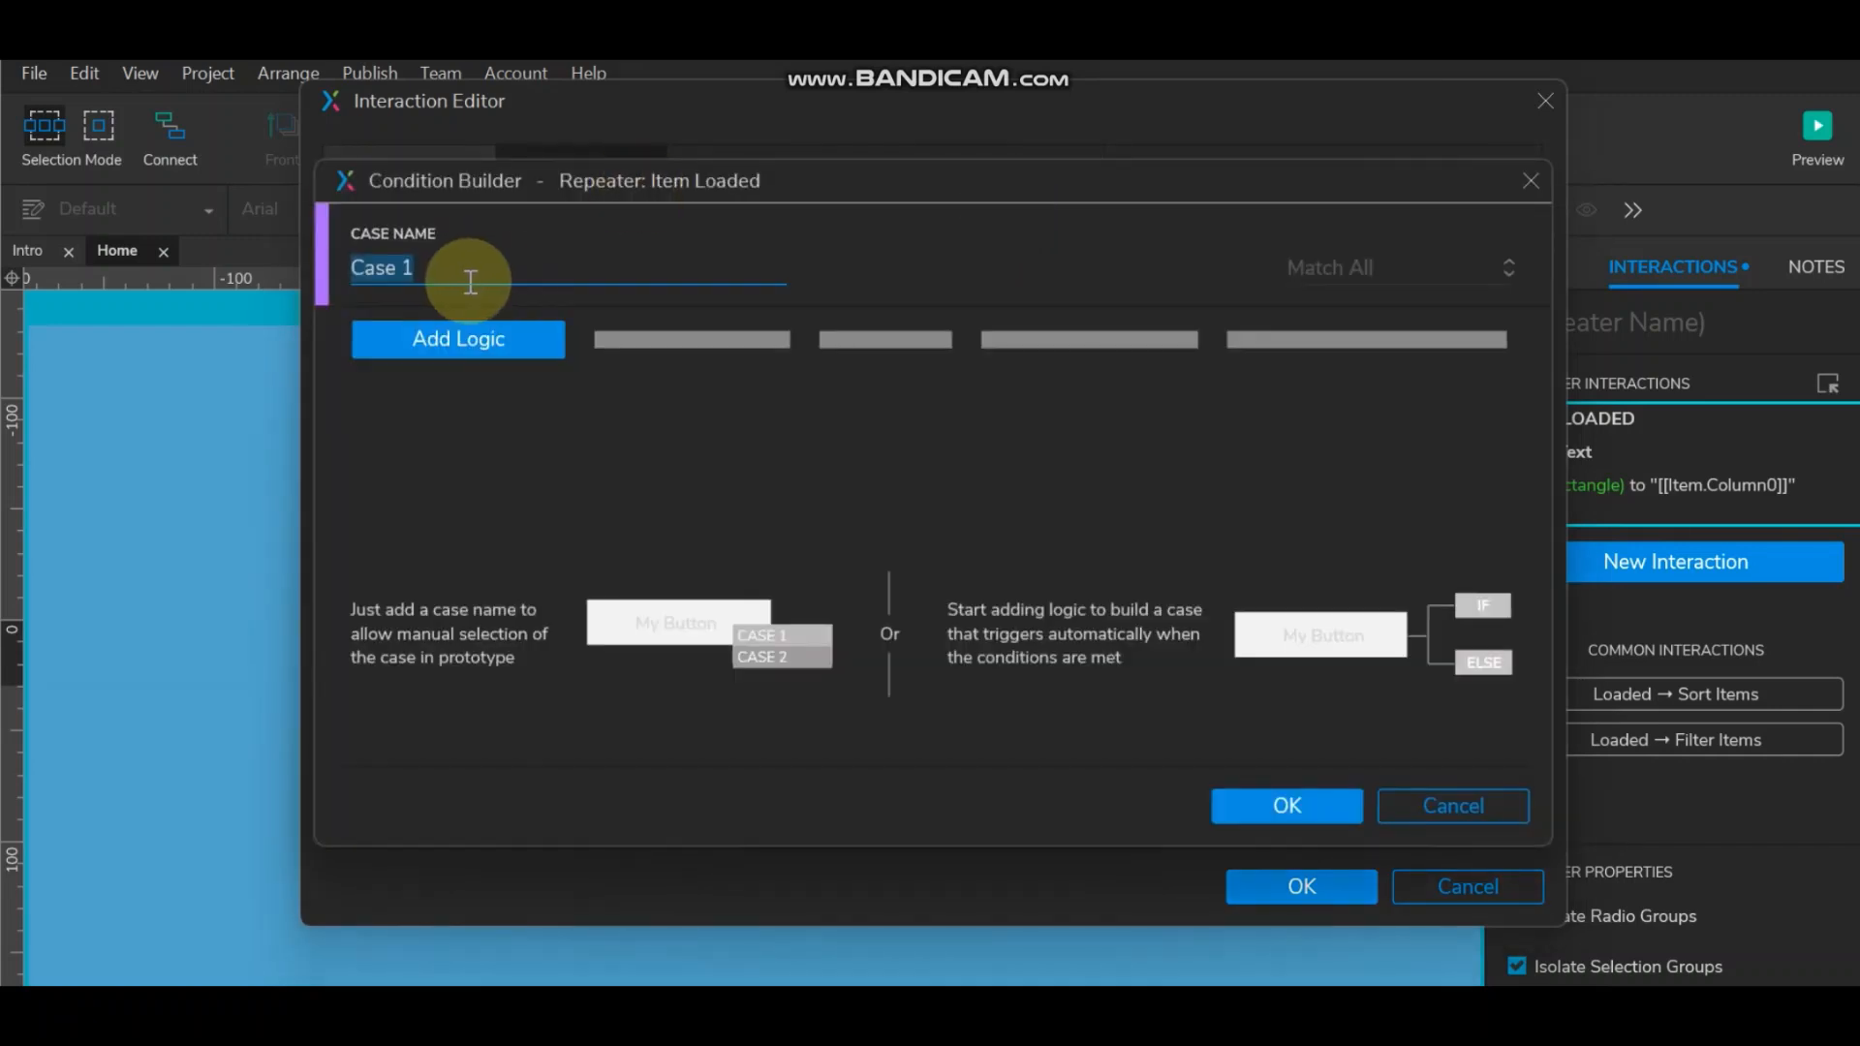
{"action": "left_click", "coordinate": [1279, 805]}
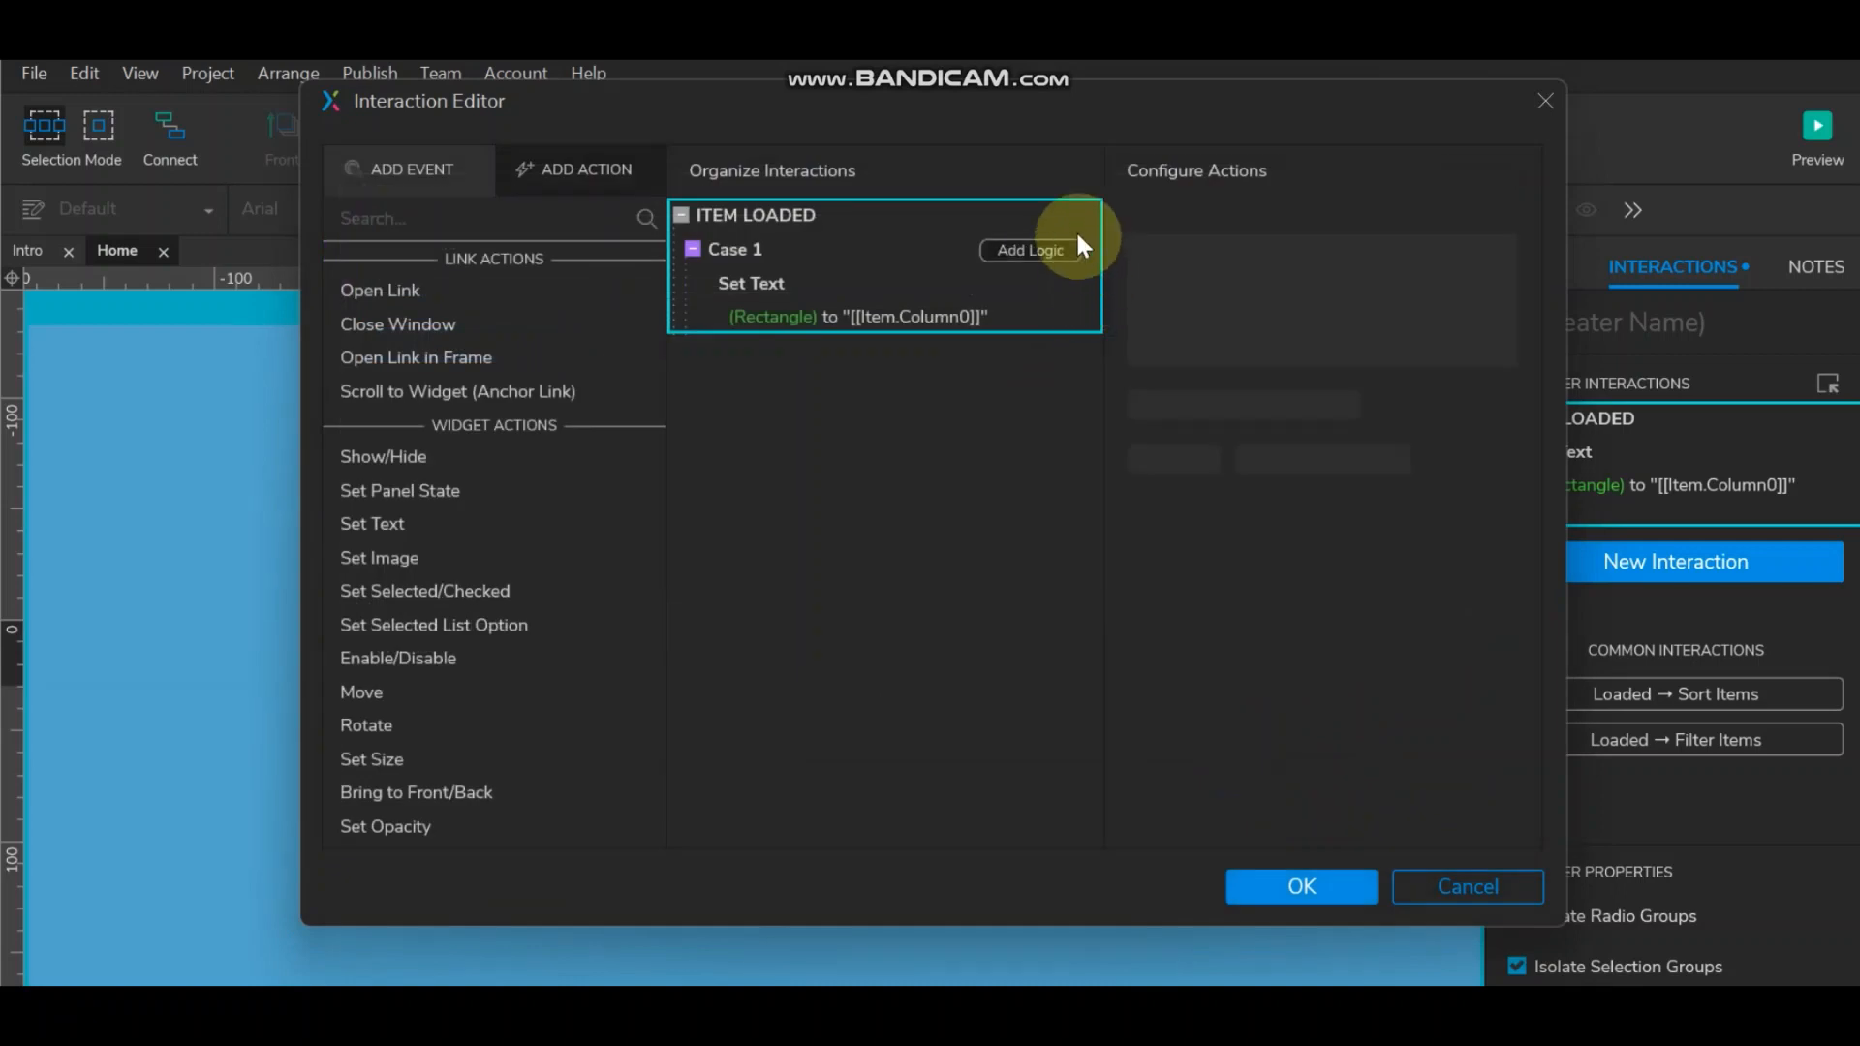
{"action": "left_click", "coordinate": [1068, 218]}
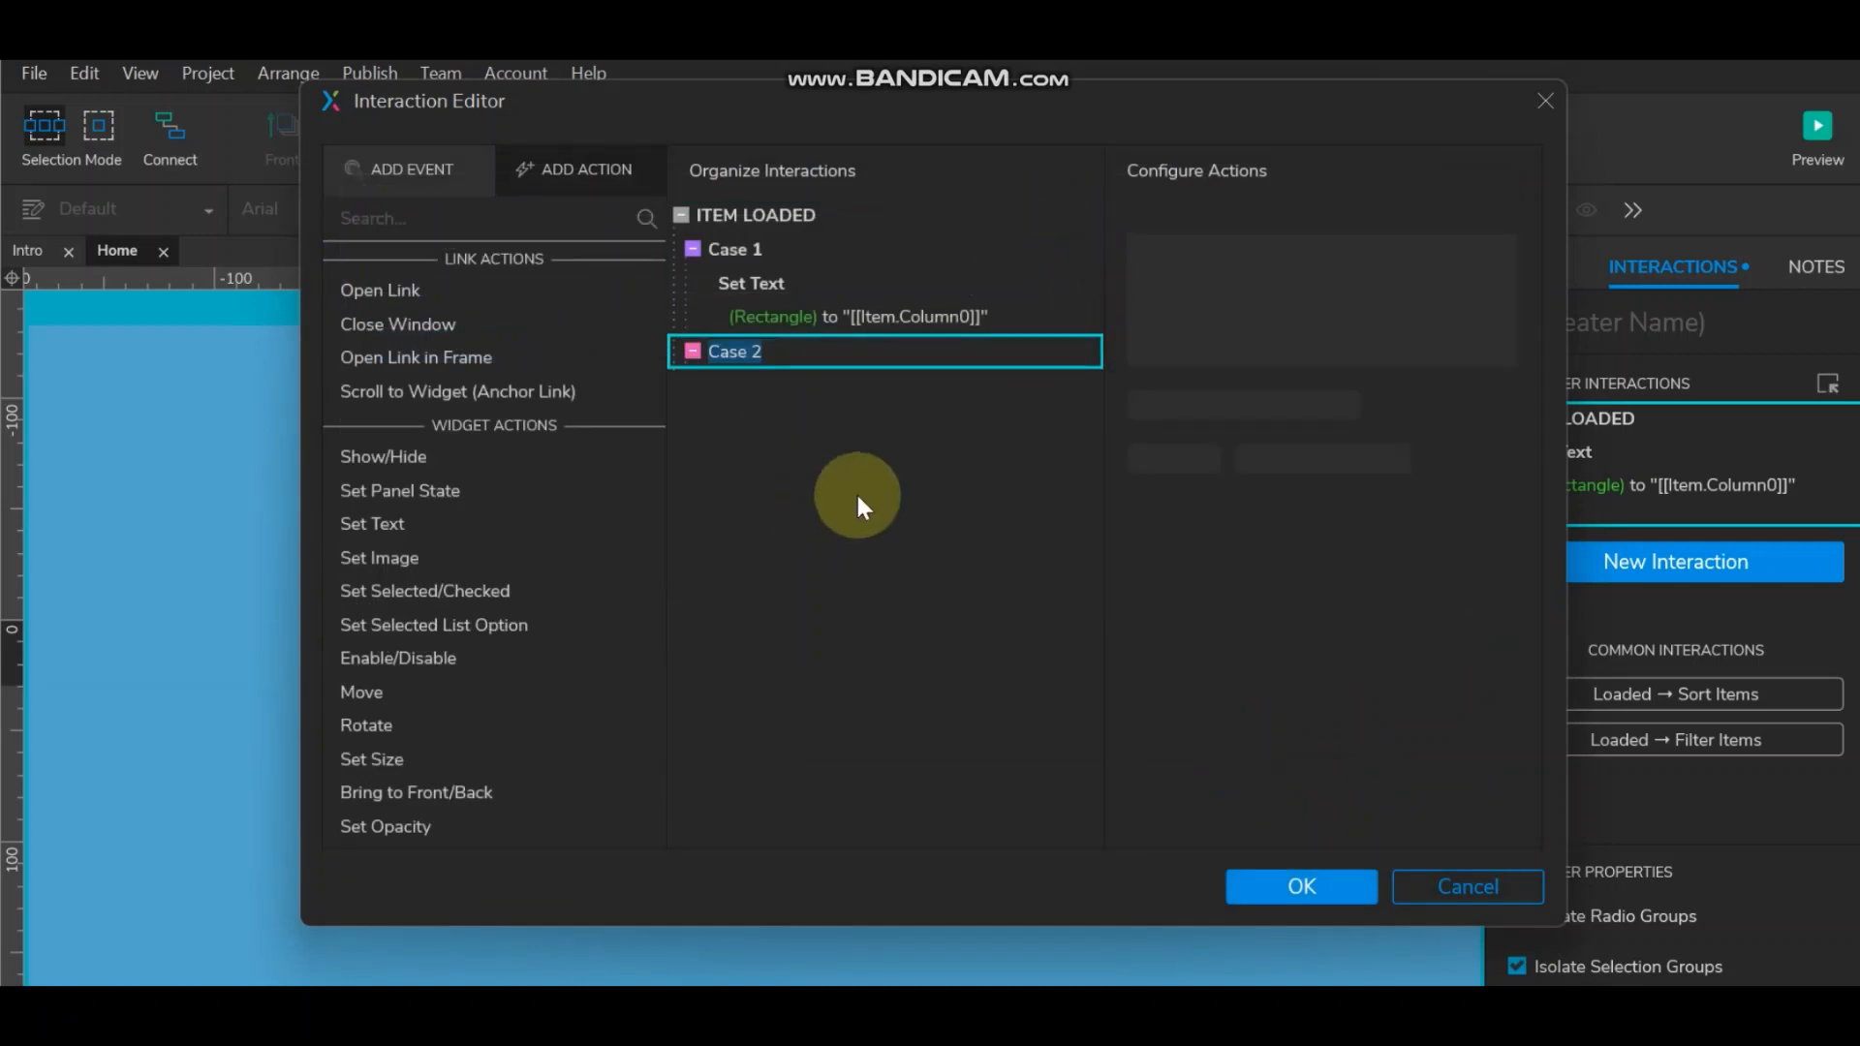
{"action": "left_click", "coordinate": [1323, 884]}
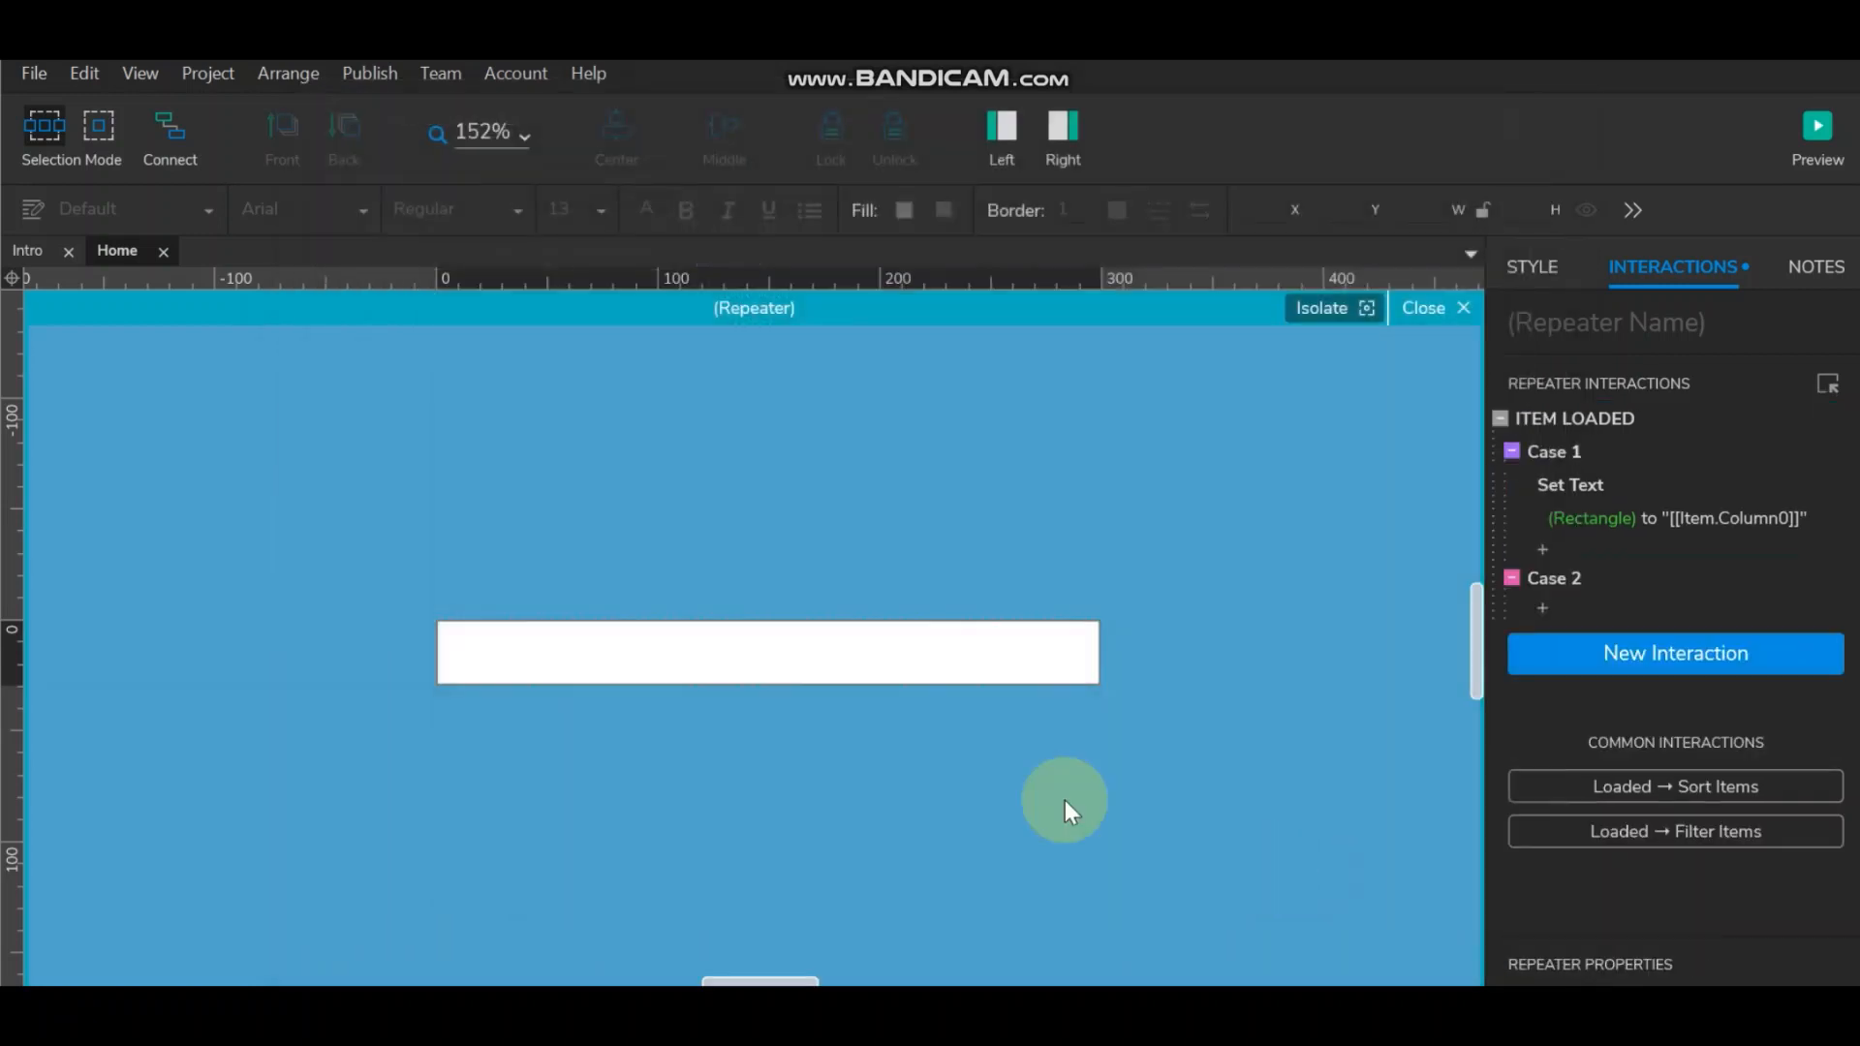
Step: Name the box inside the repeater Label
{"action": "left_click", "coordinate": [783, 620]}
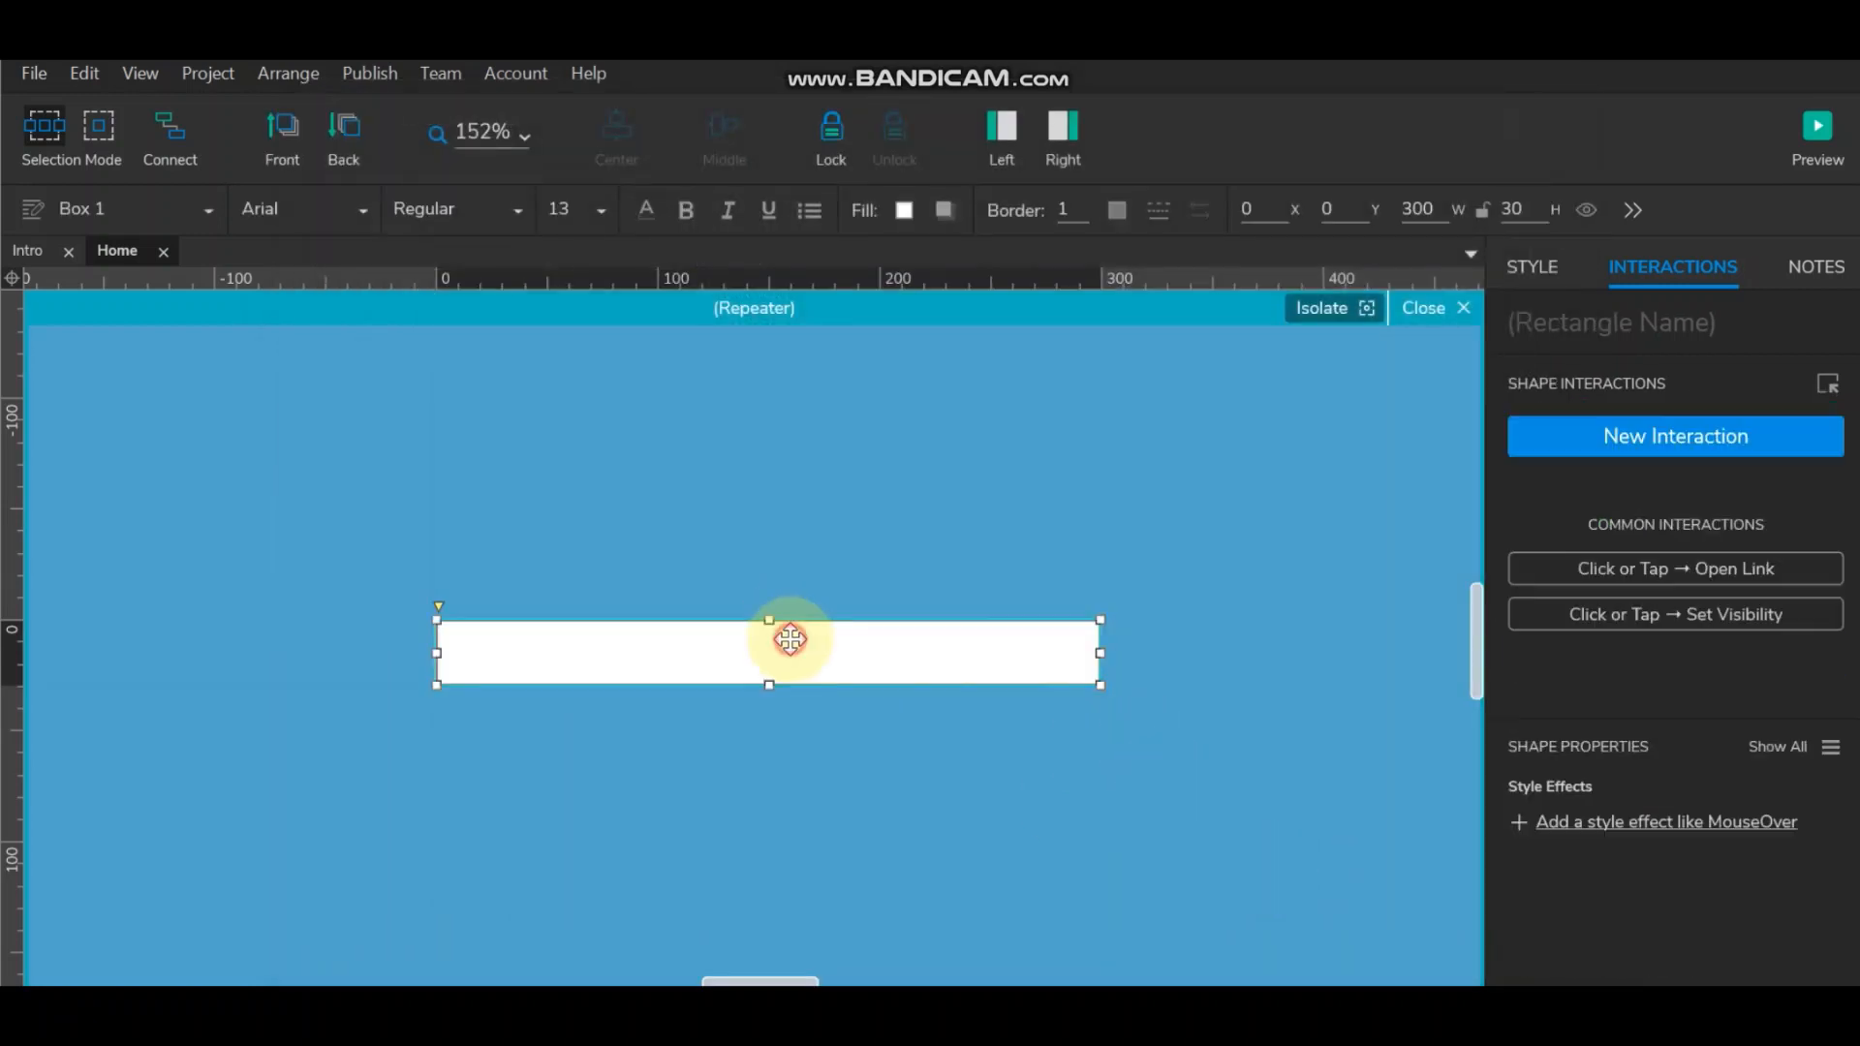
{"action": "left_click", "coordinate": [1657, 319]}
{"action": "type", "text": "La"}
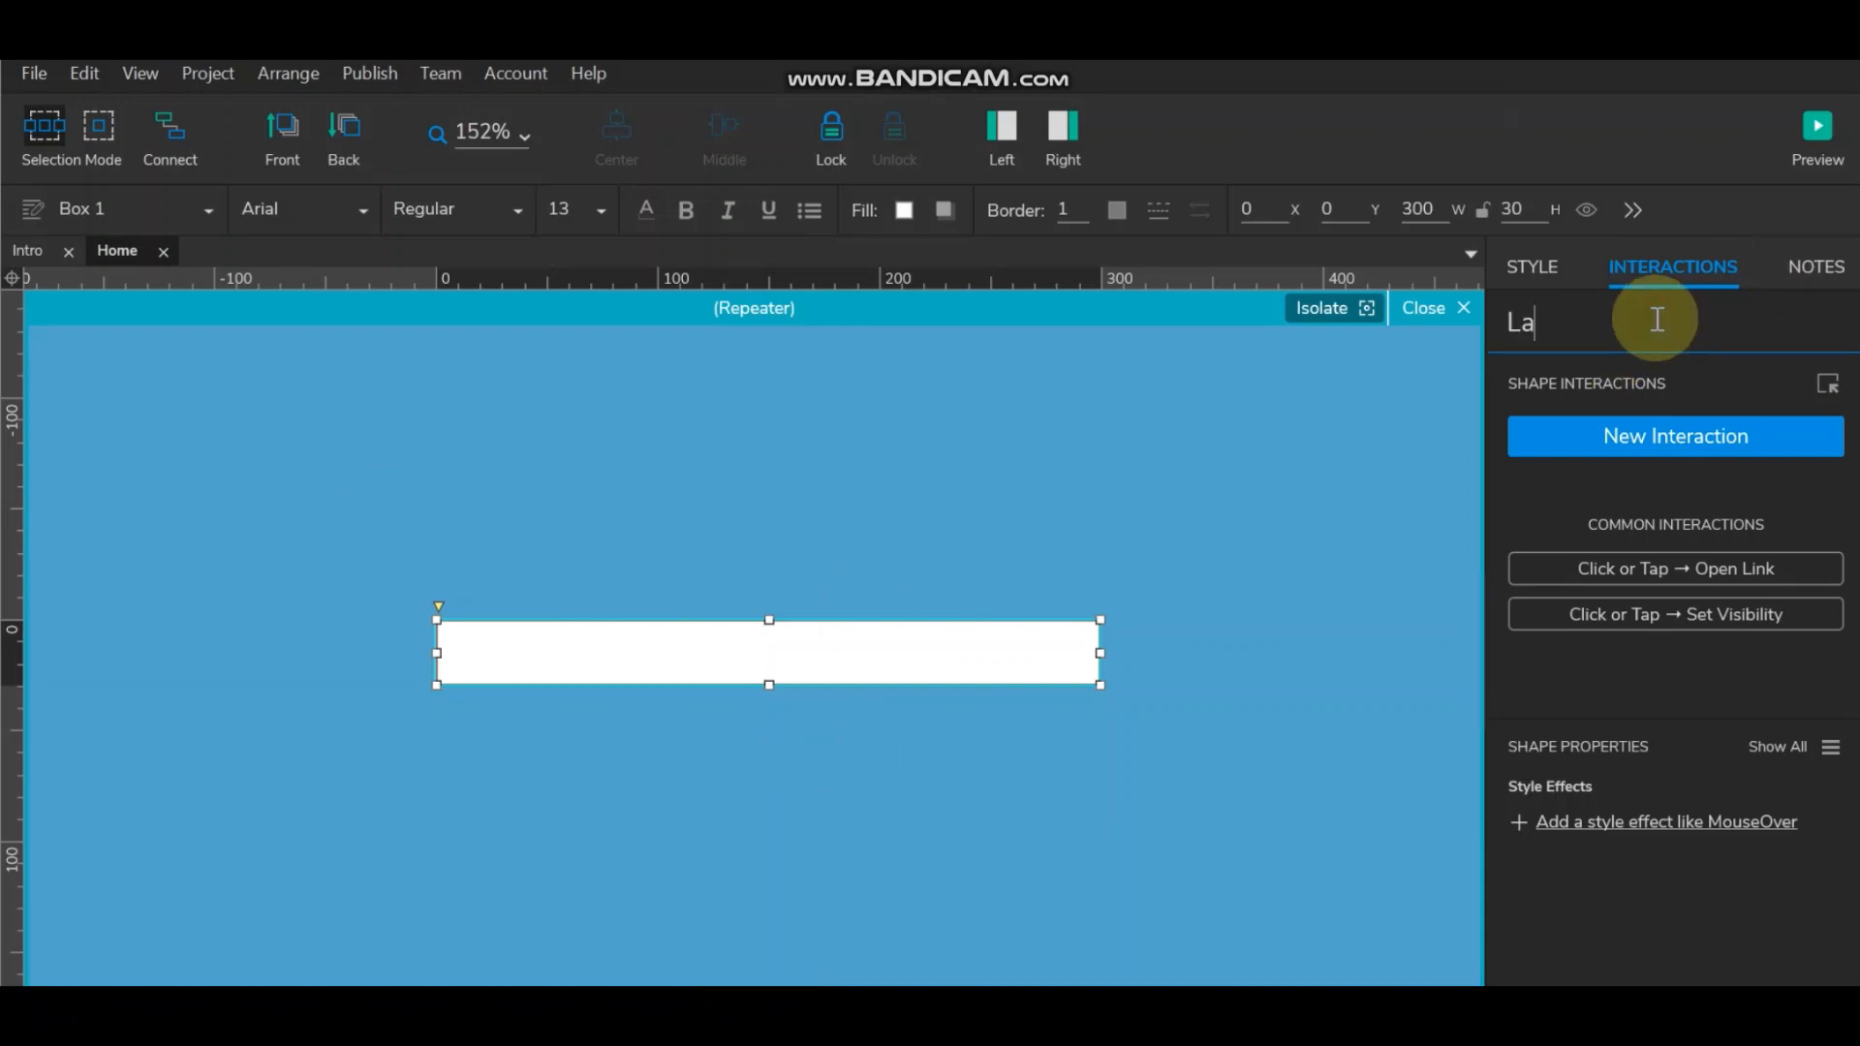
{"action": "type", "text": "bel"}
{"action": "left_click", "coordinate": [1230, 537]}
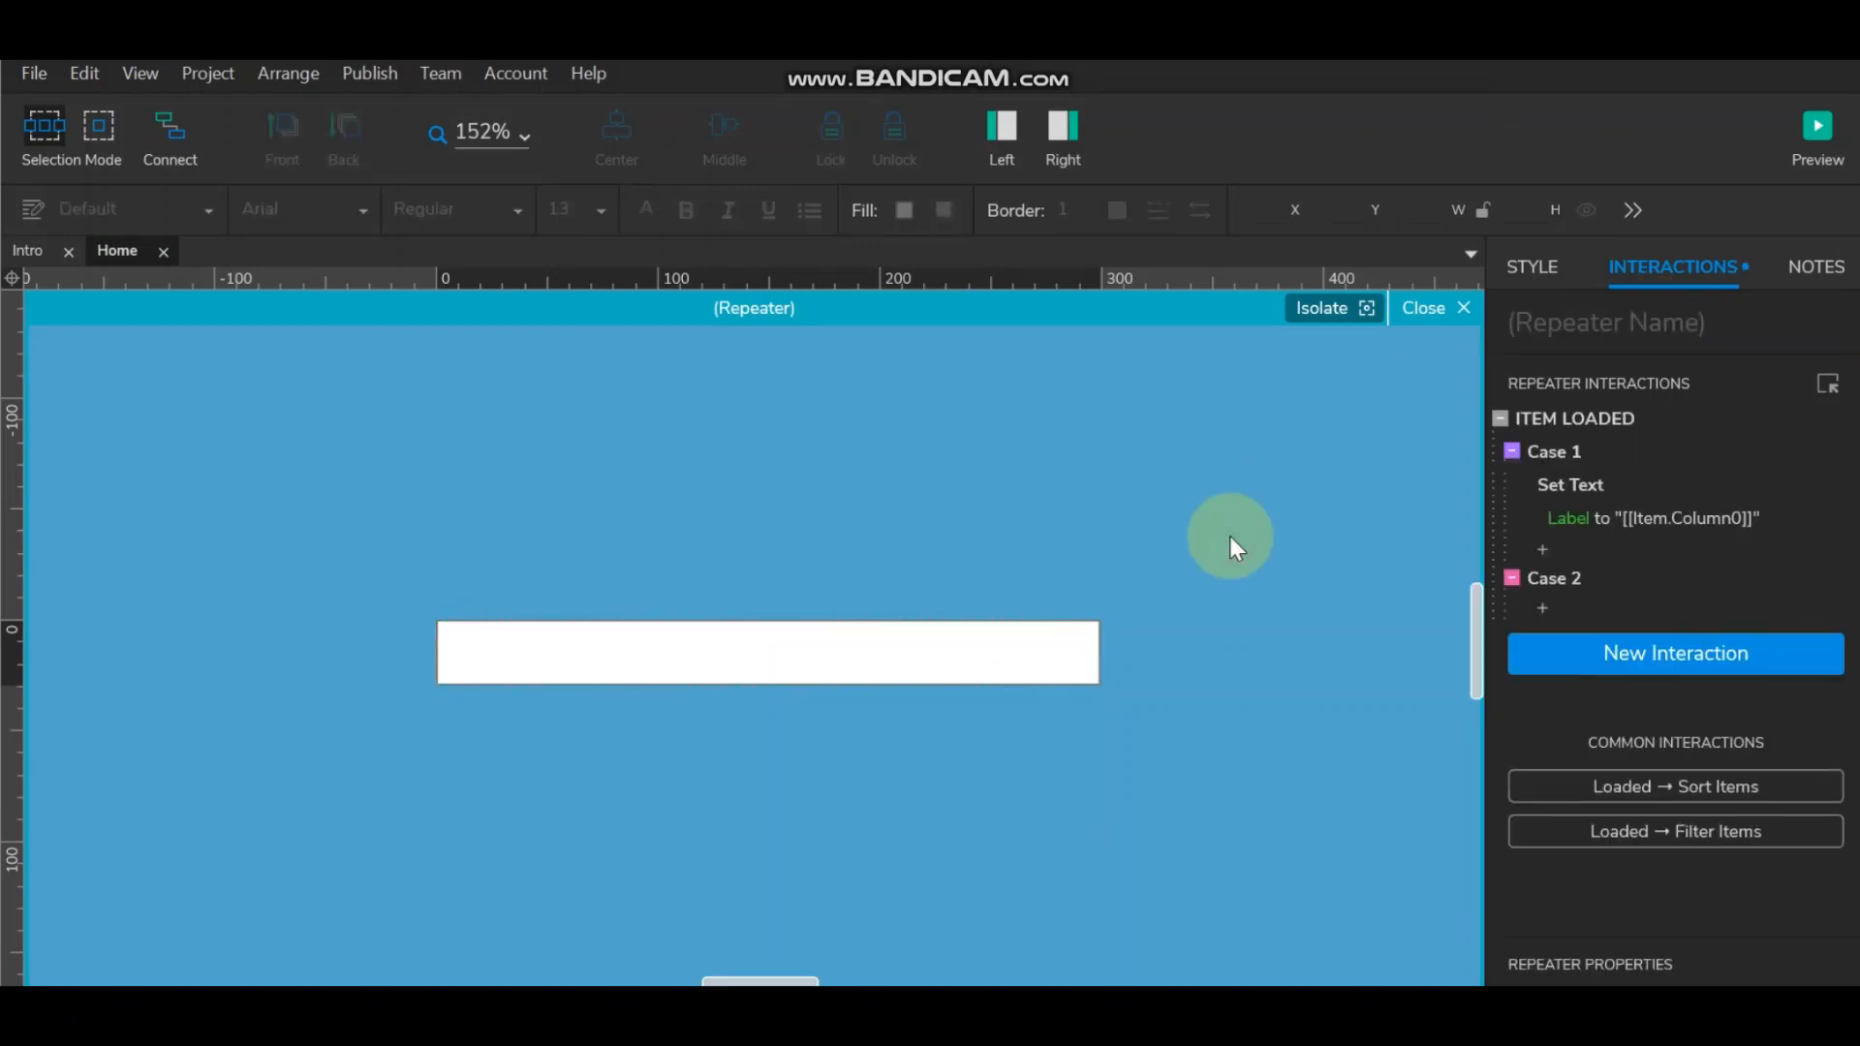
Step: Give Case 2 the condition that the length of the widget value of Label is greater than 40
{"action": "double_click", "coordinate": [1578, 574]}
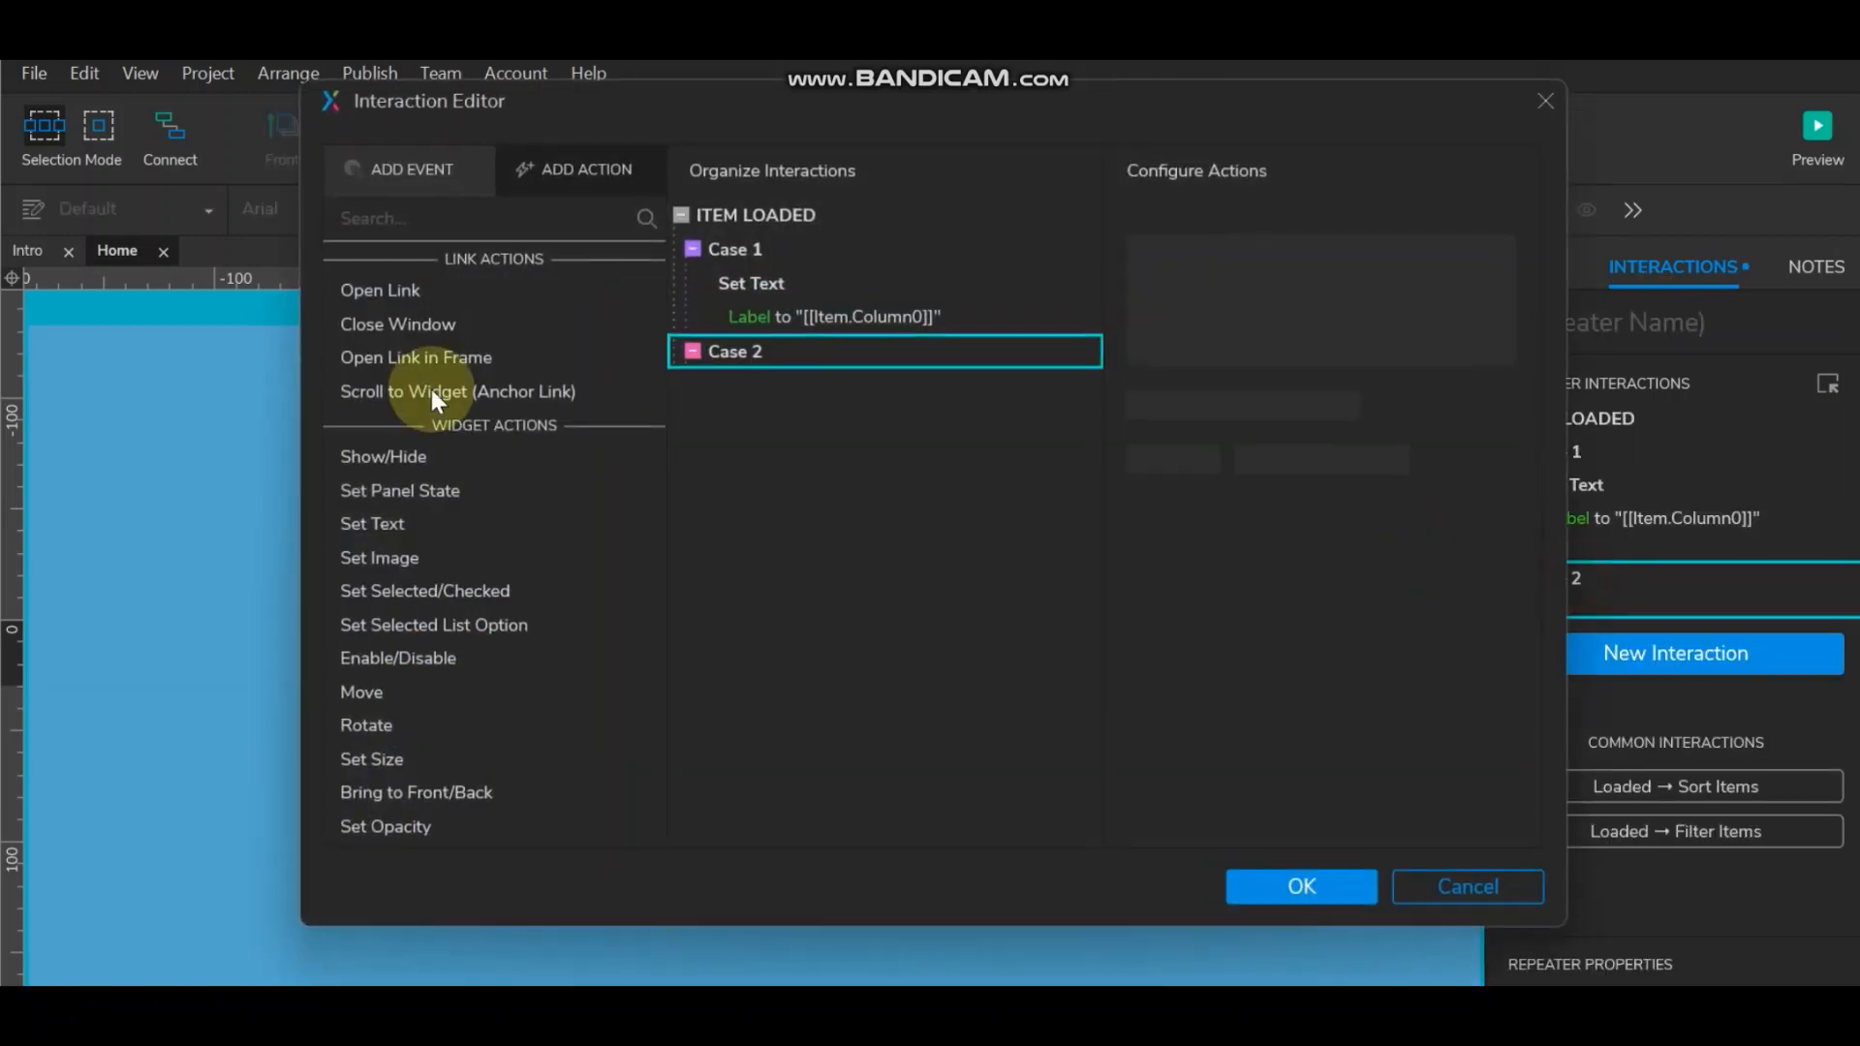
{"action": "left_click", "coordinate": [1054, 353]}
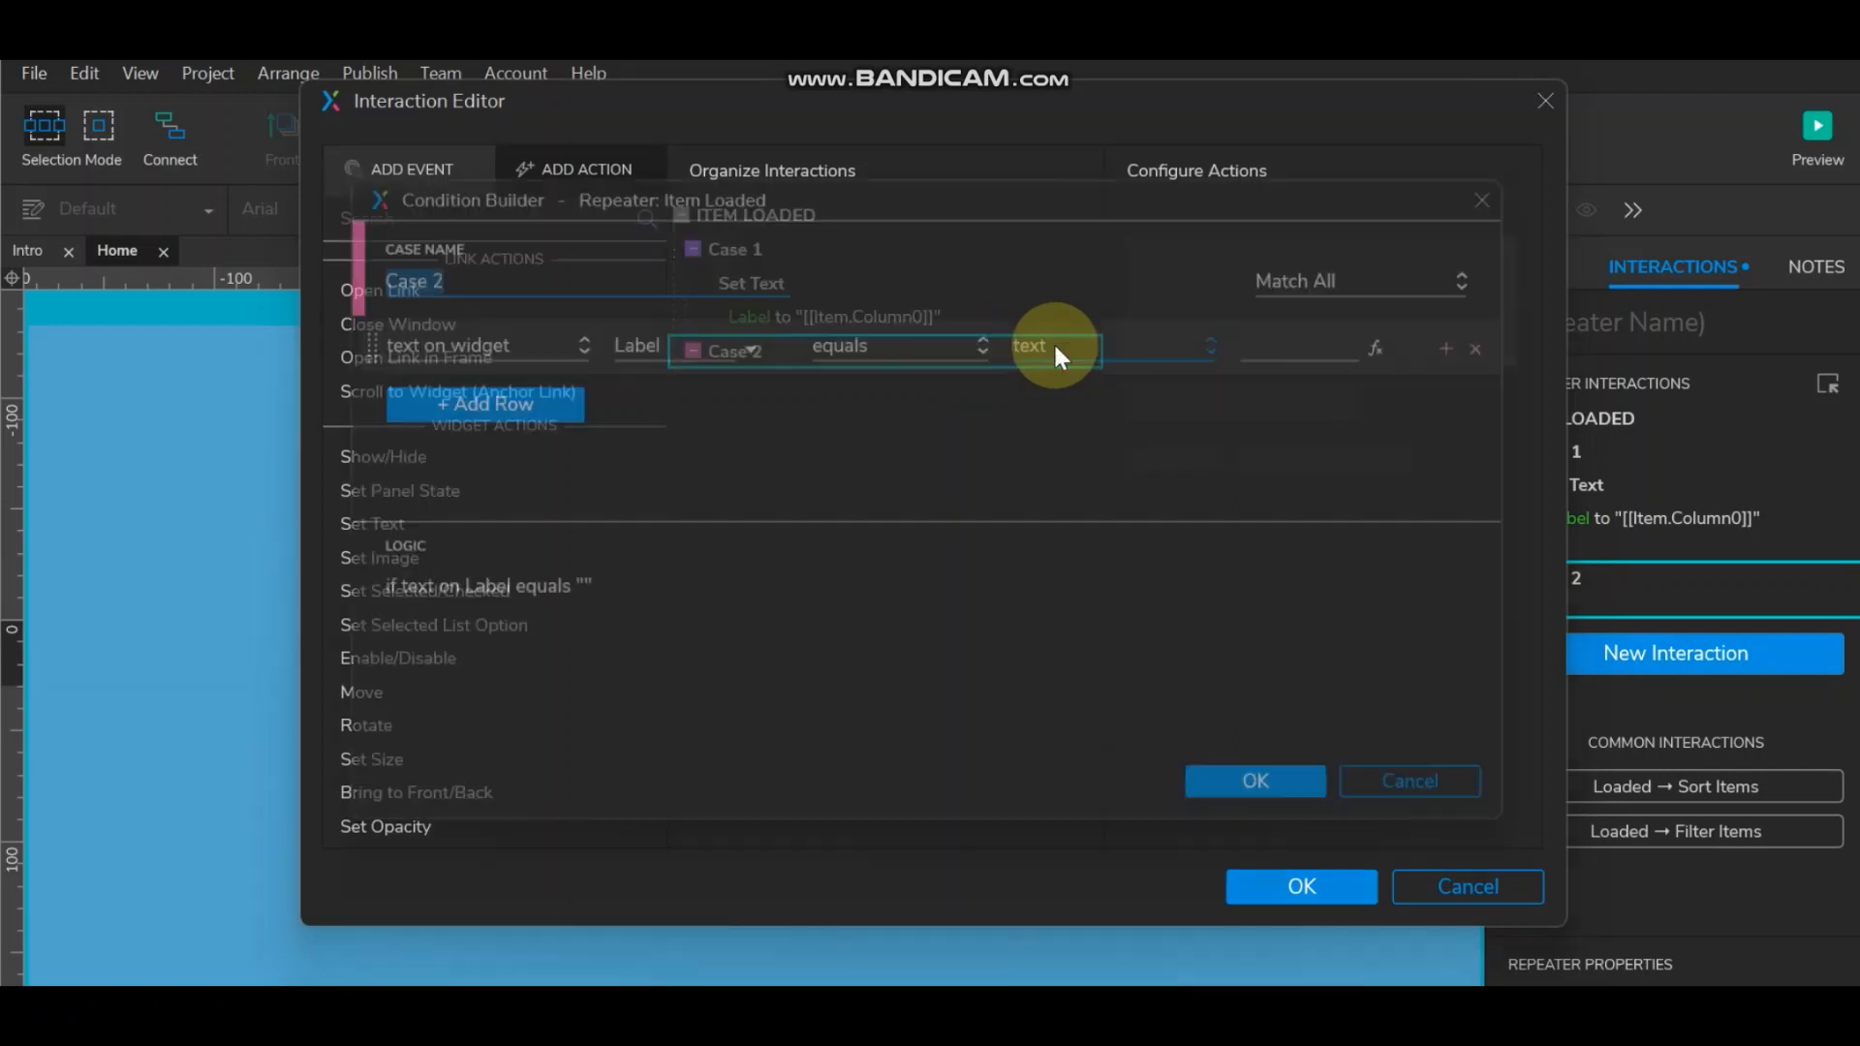
{"action": "left_click", "coordinate": [461, 337]}
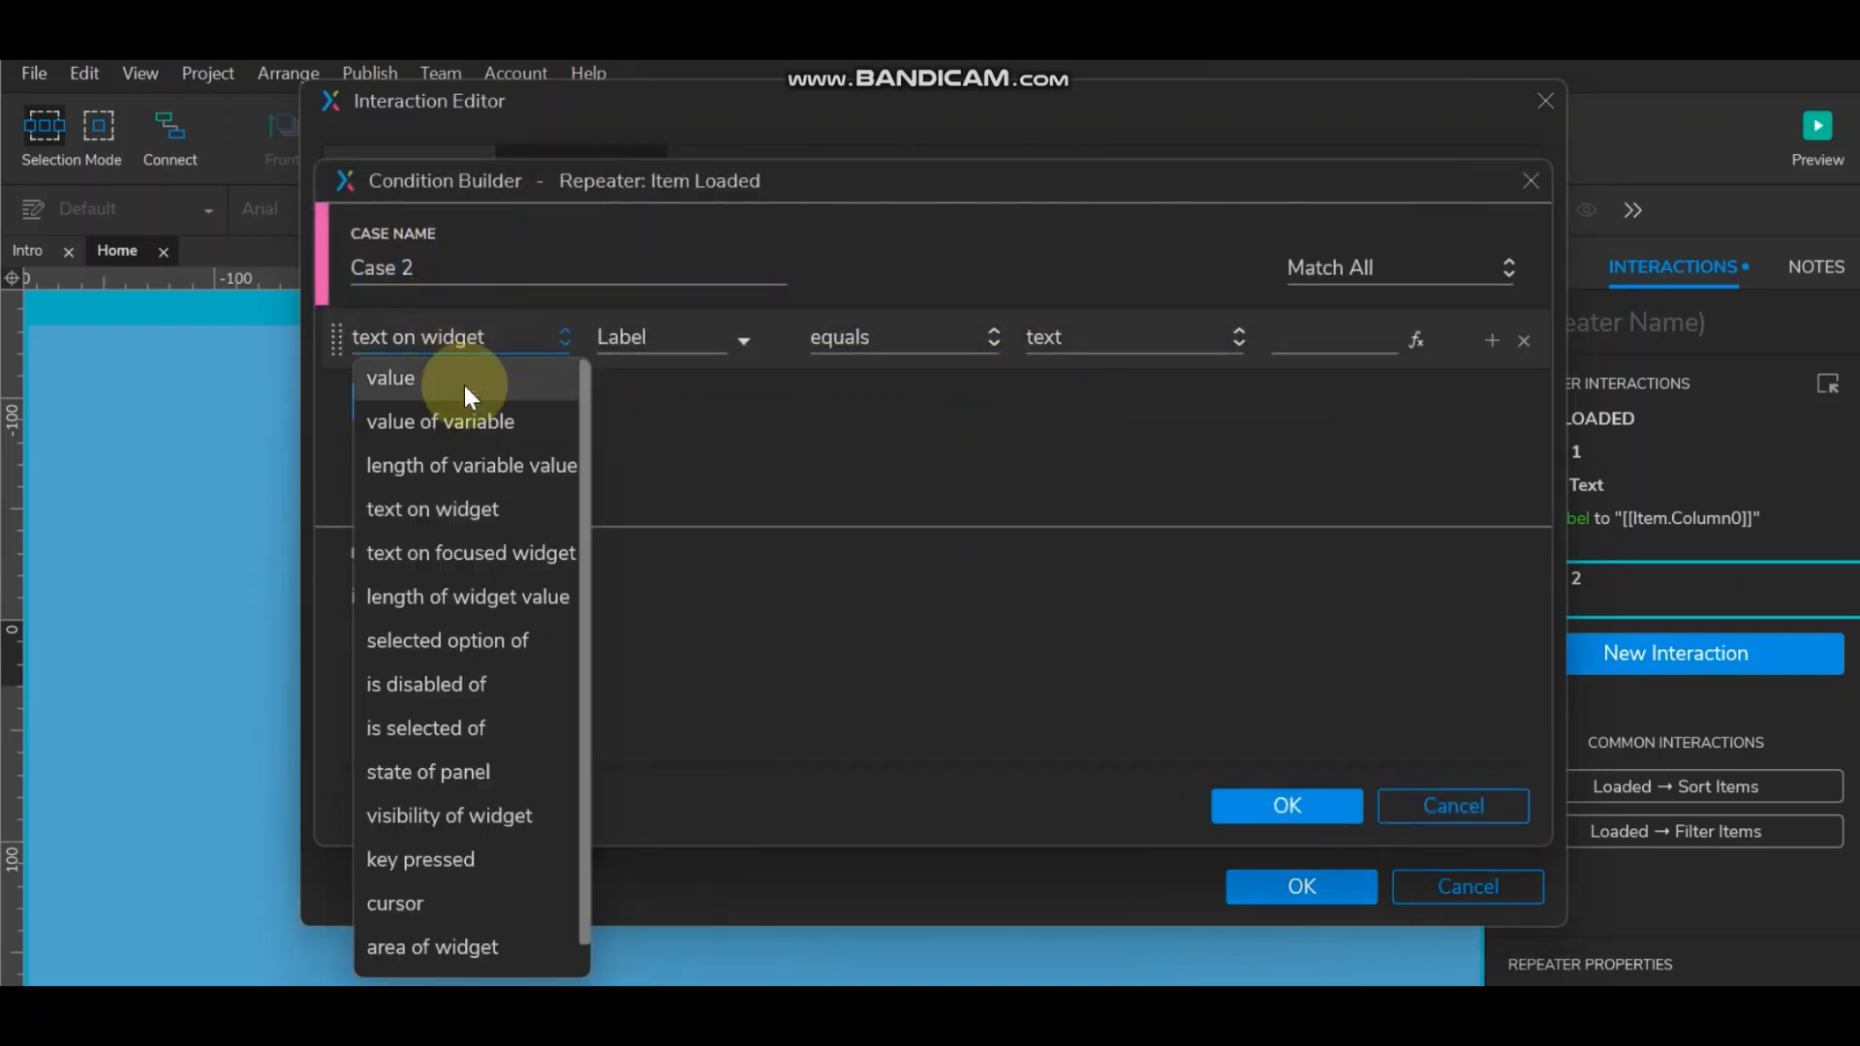
{"action": "left_click", "coordinate": [484, 595]}
{"action": "left_click", "coordinate": [742, 340]}
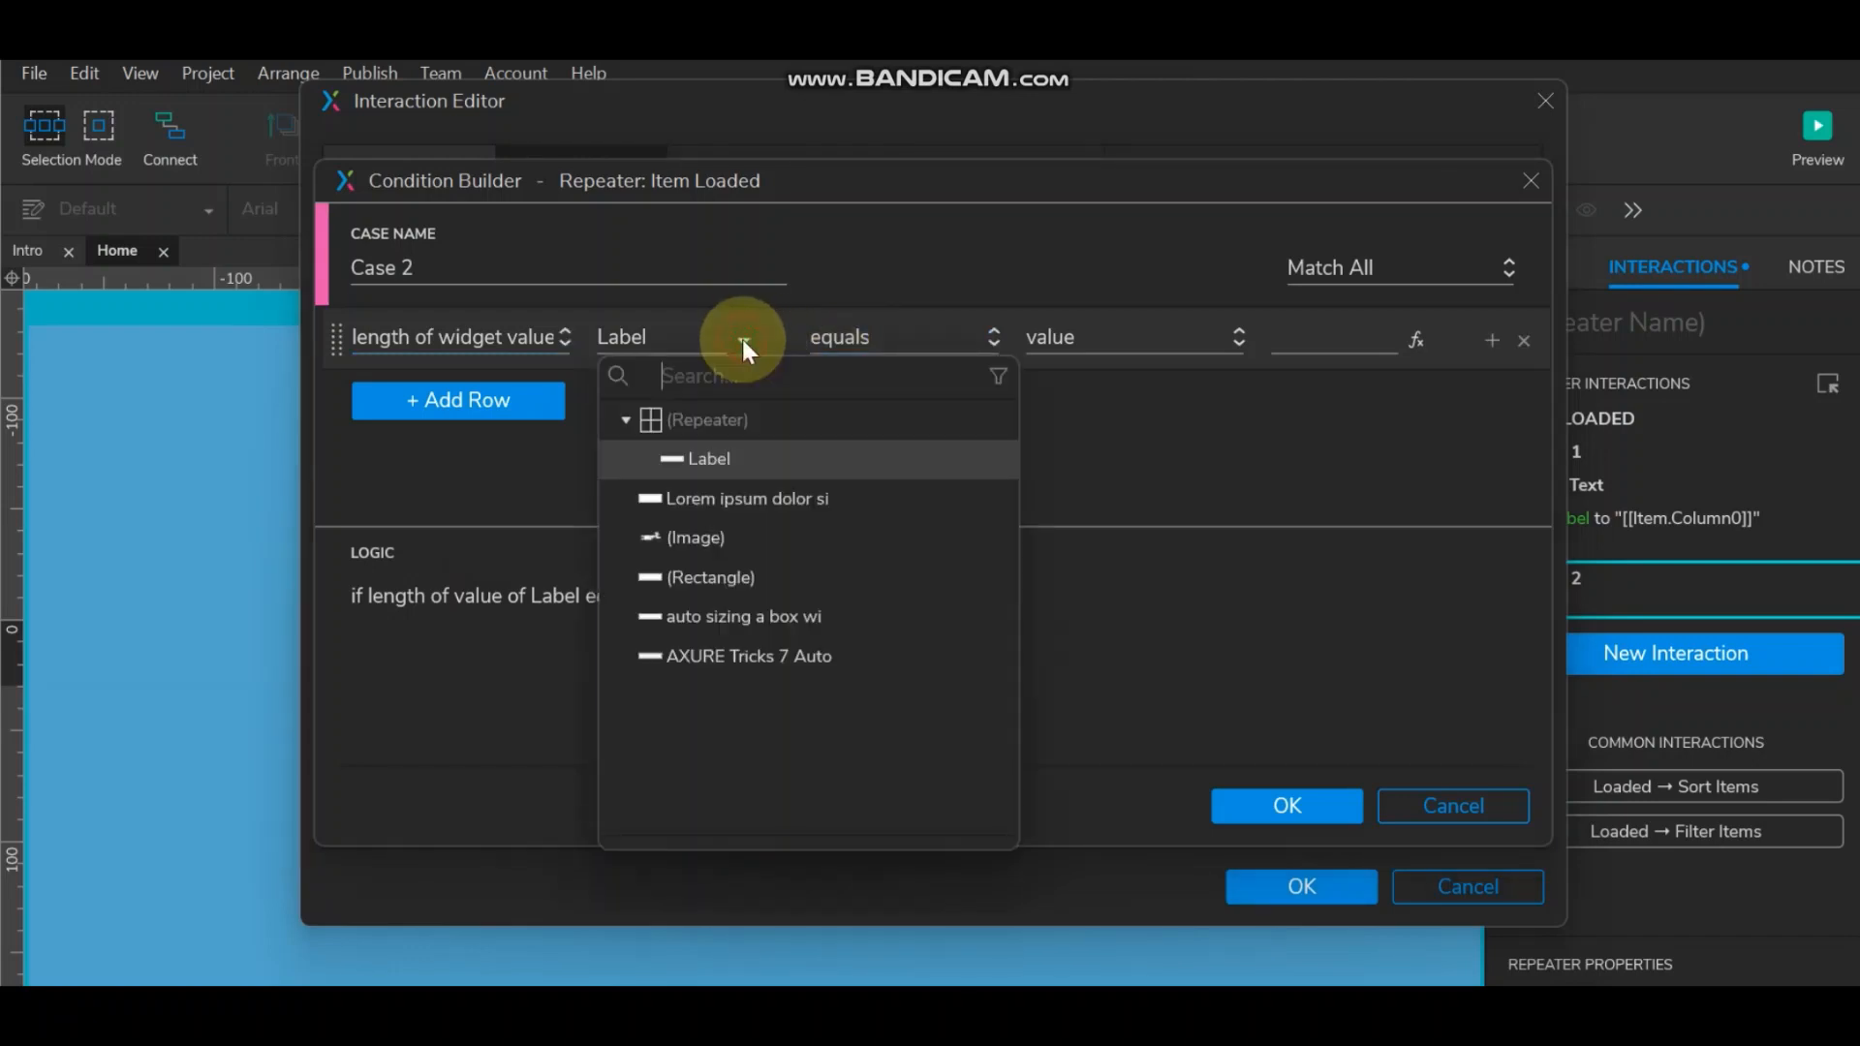
{"action": "left_click", "coordinate": [711, 457]}
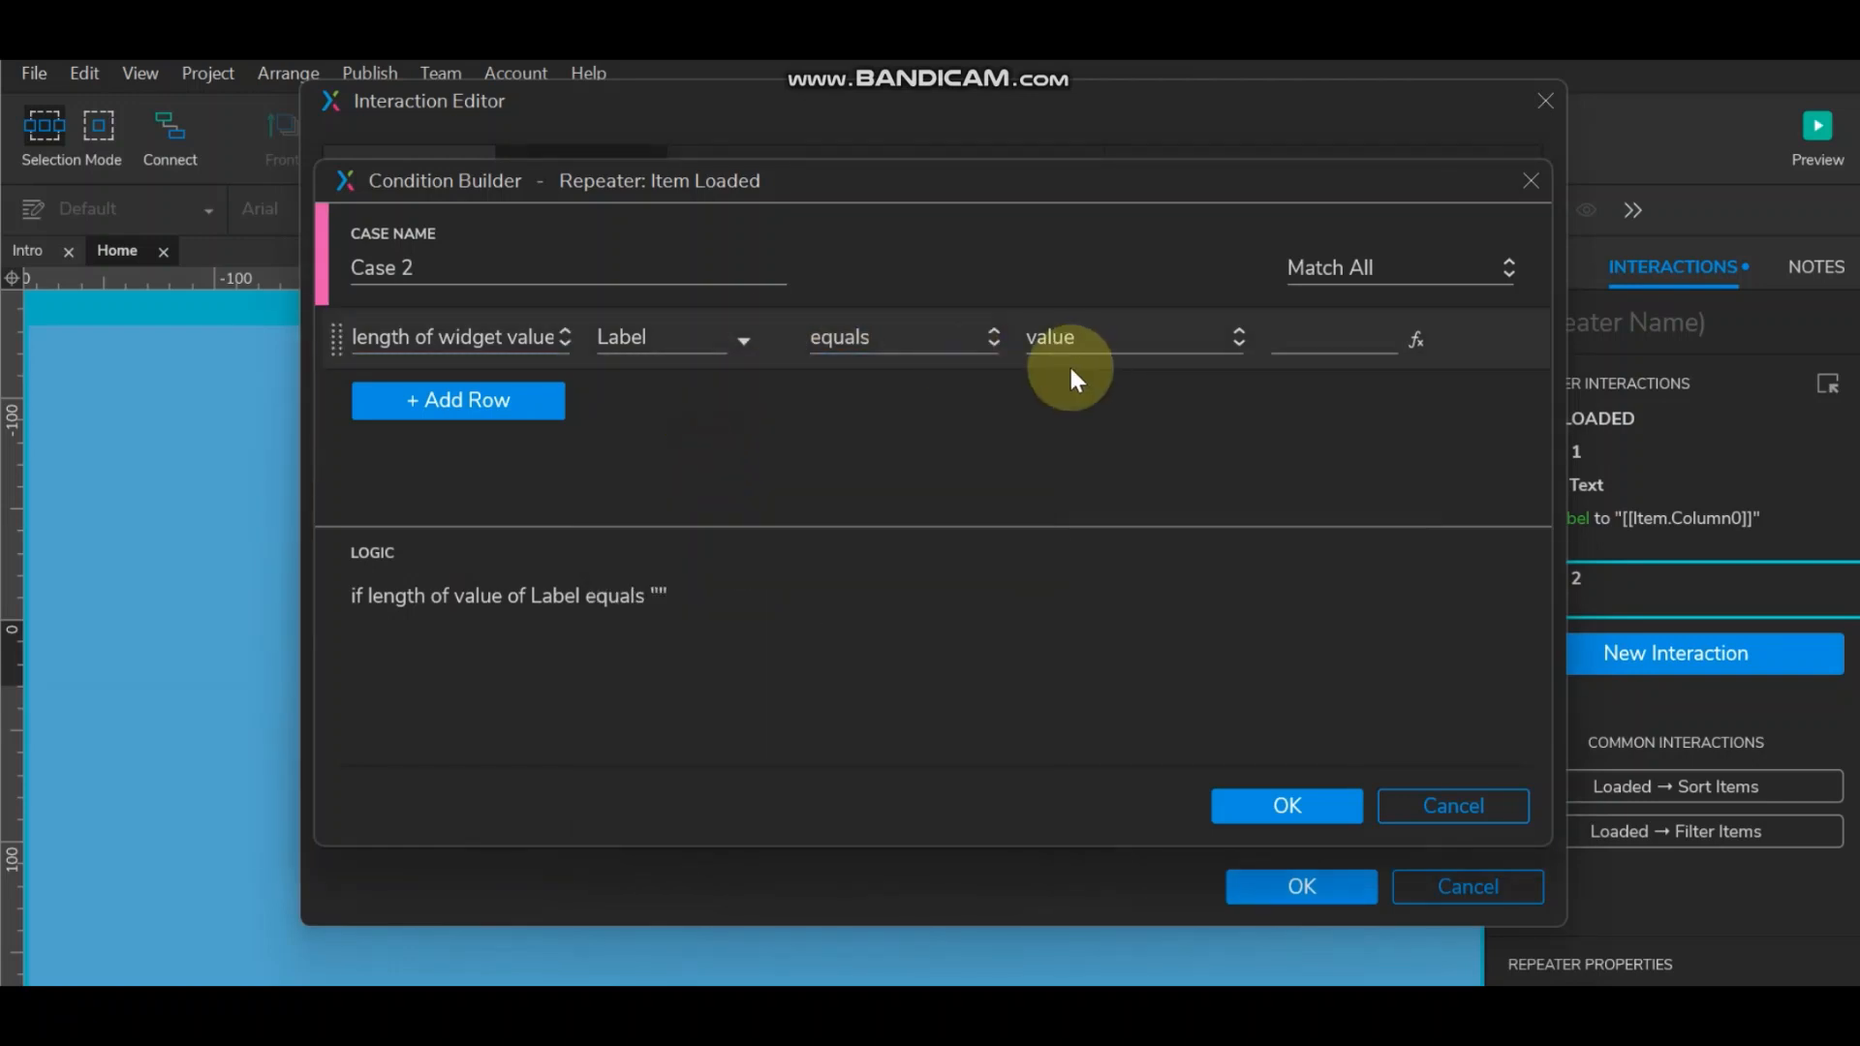
{"action": "left_click", "coordinate": [952, 345]}
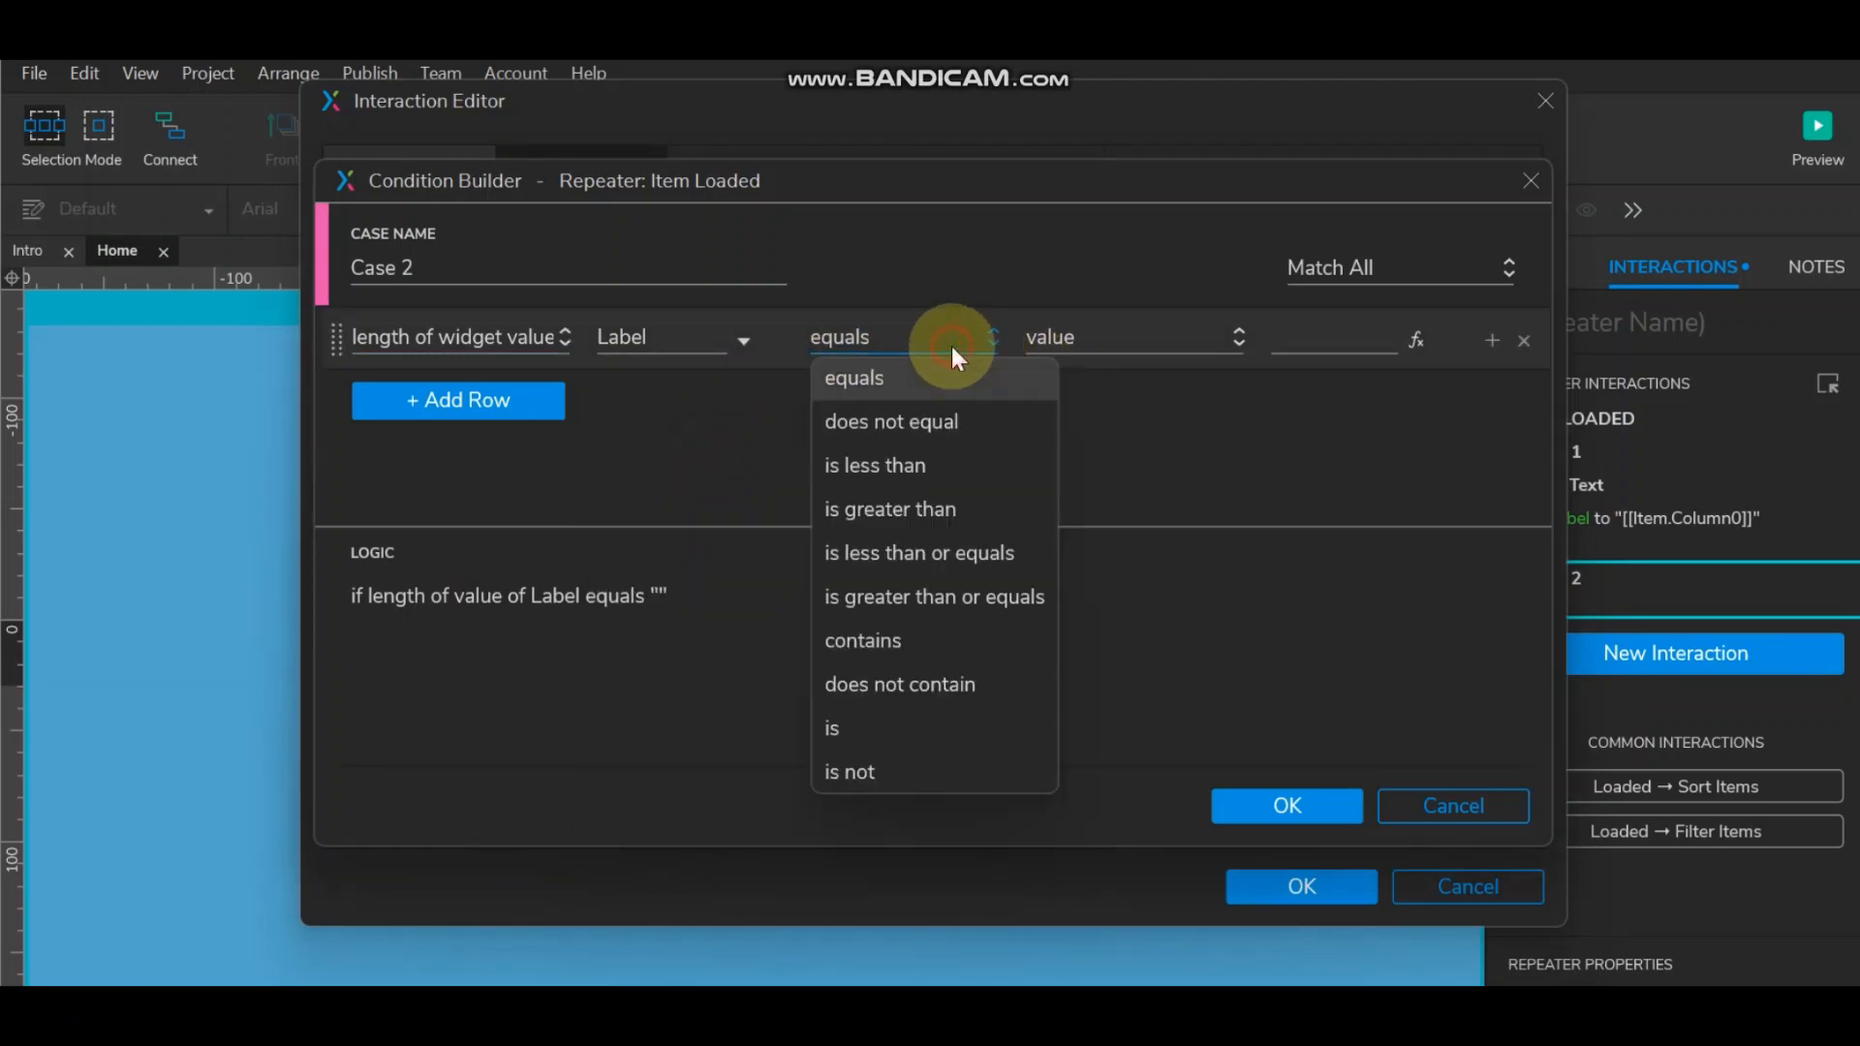
{"action": "left_click", "coordinate": [945, 509]}
{"action": "left_click", "coordinate": [1323, 353]}
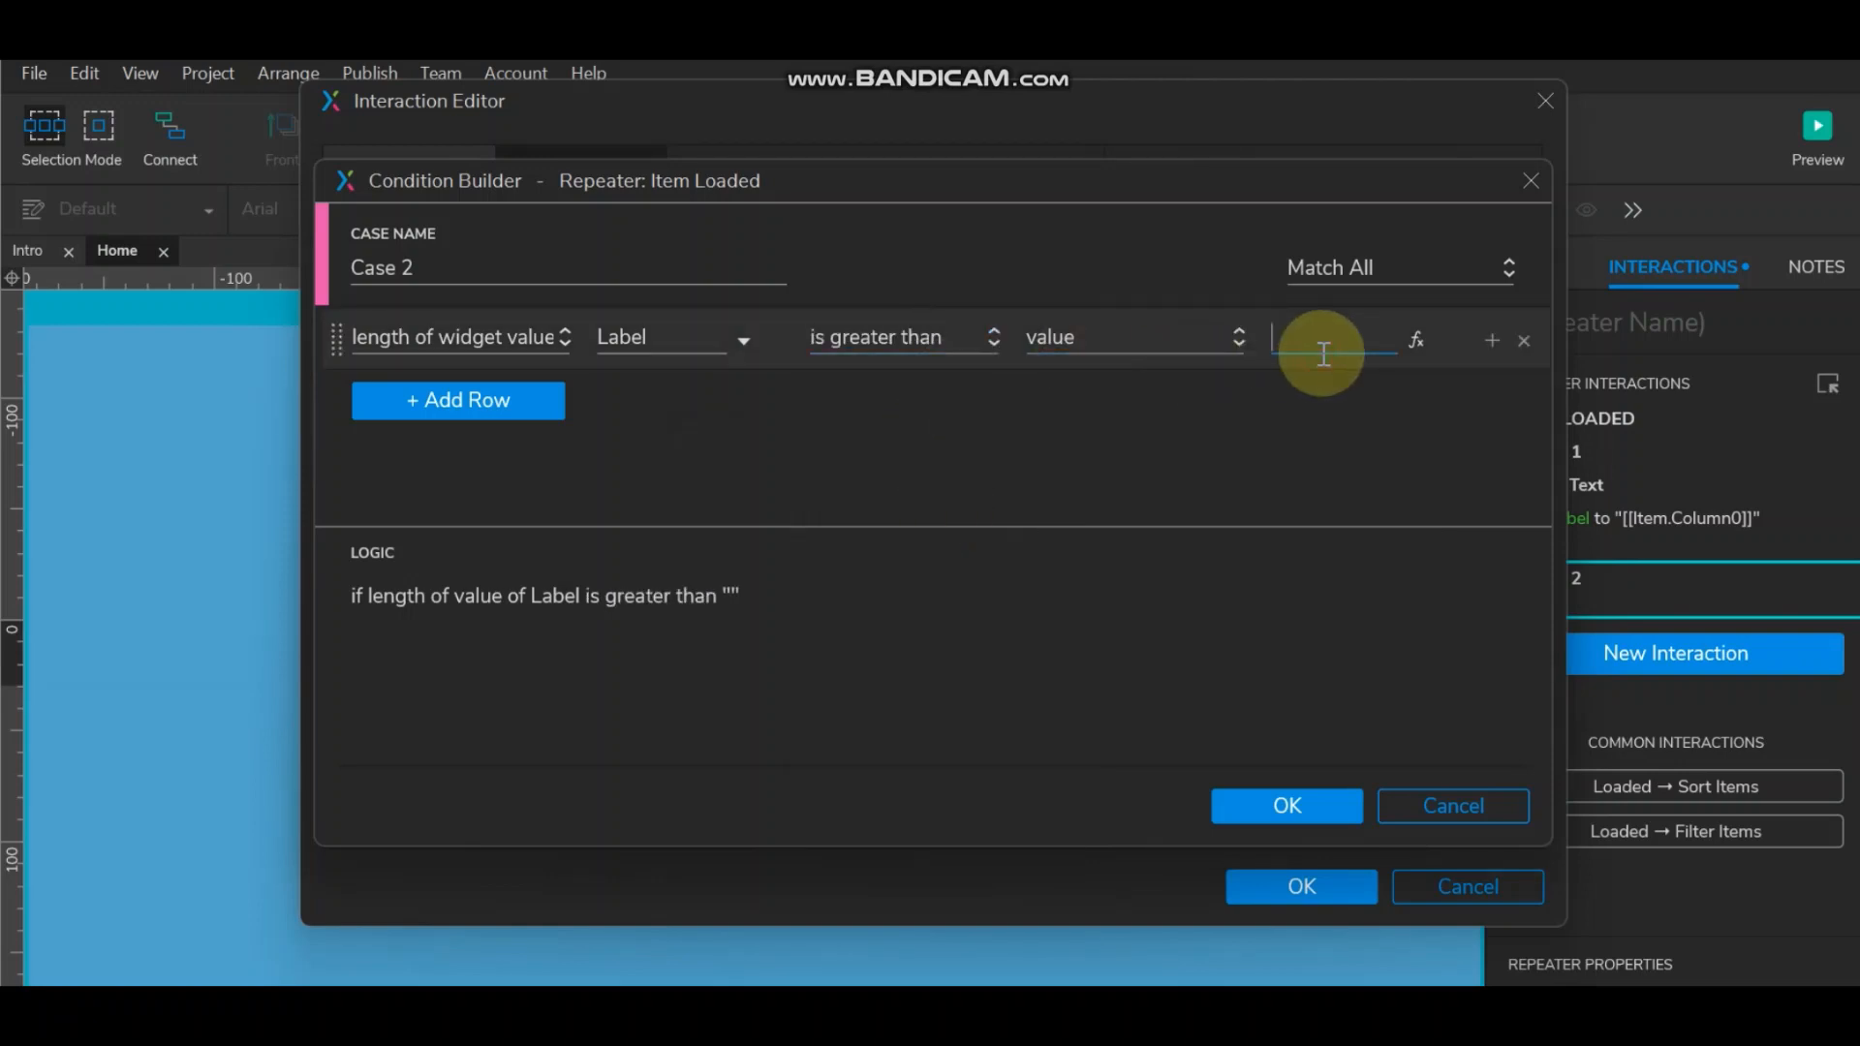
{"action": "type", "text": "40"}
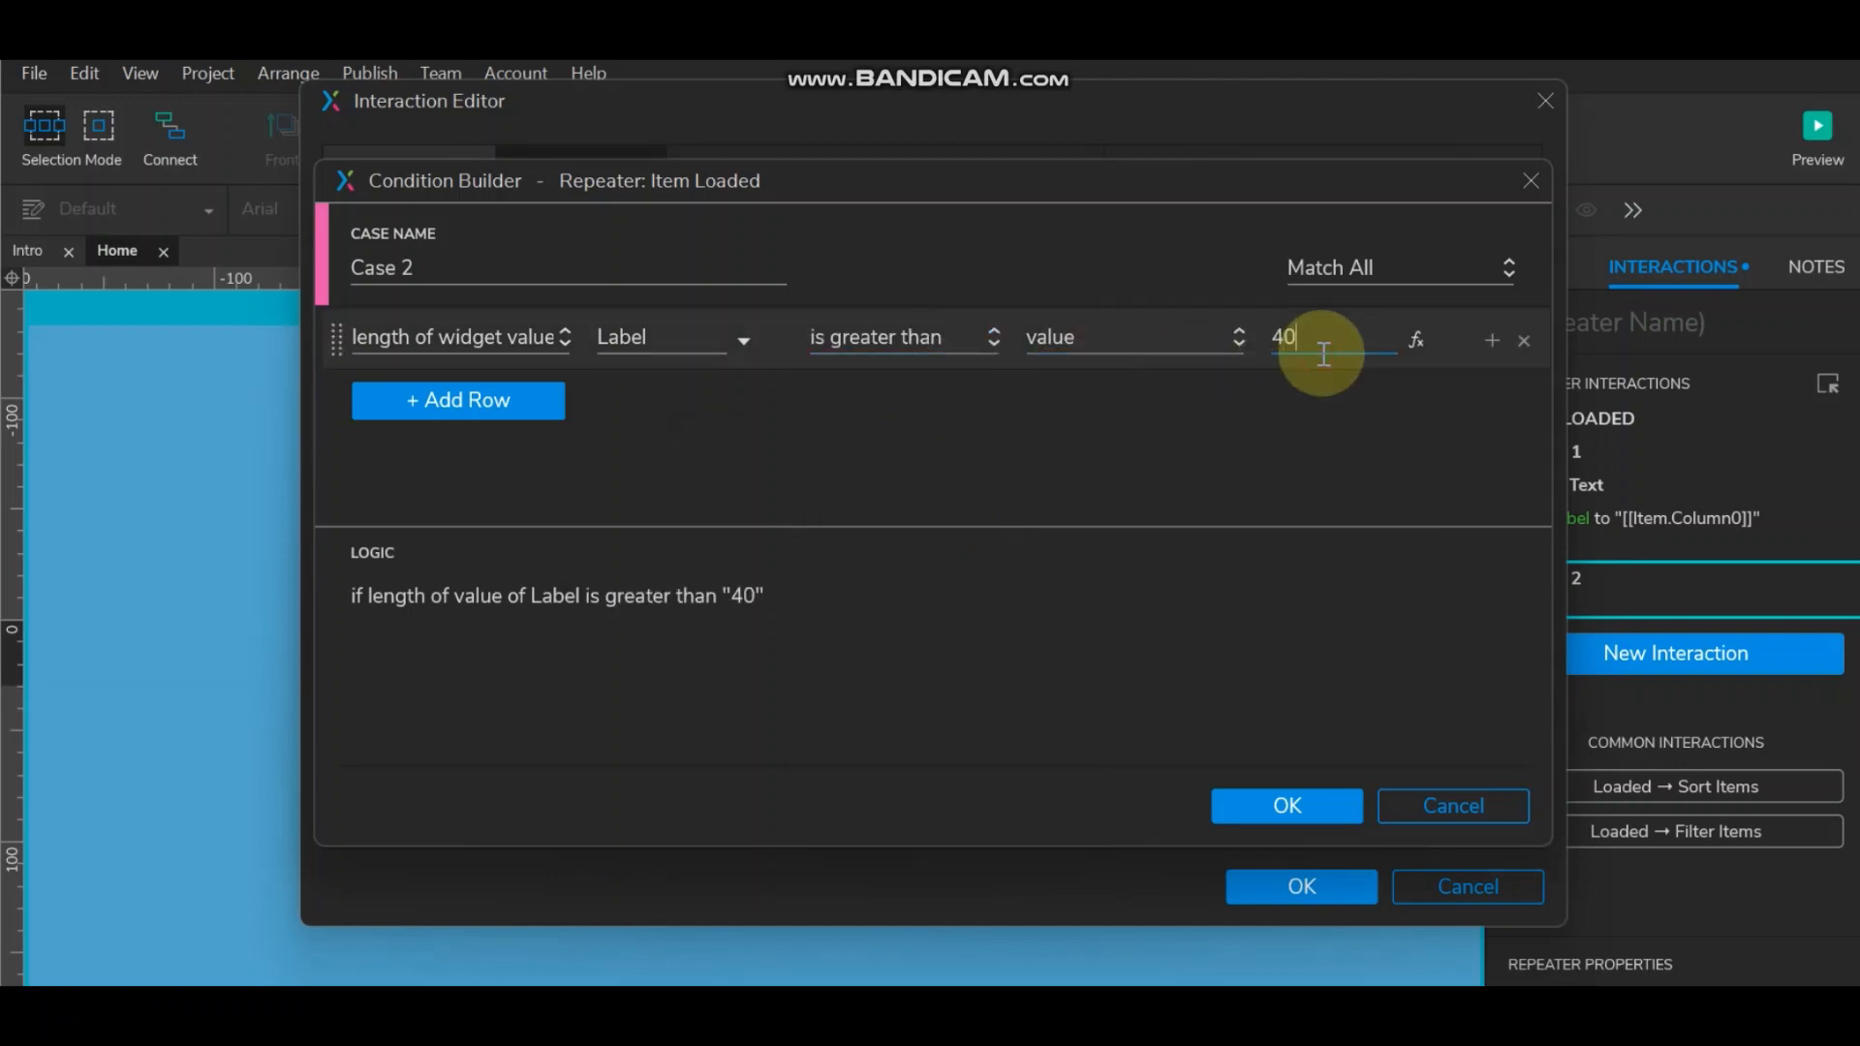
{"action": "left_click", "coordinate": [1290, 805]}
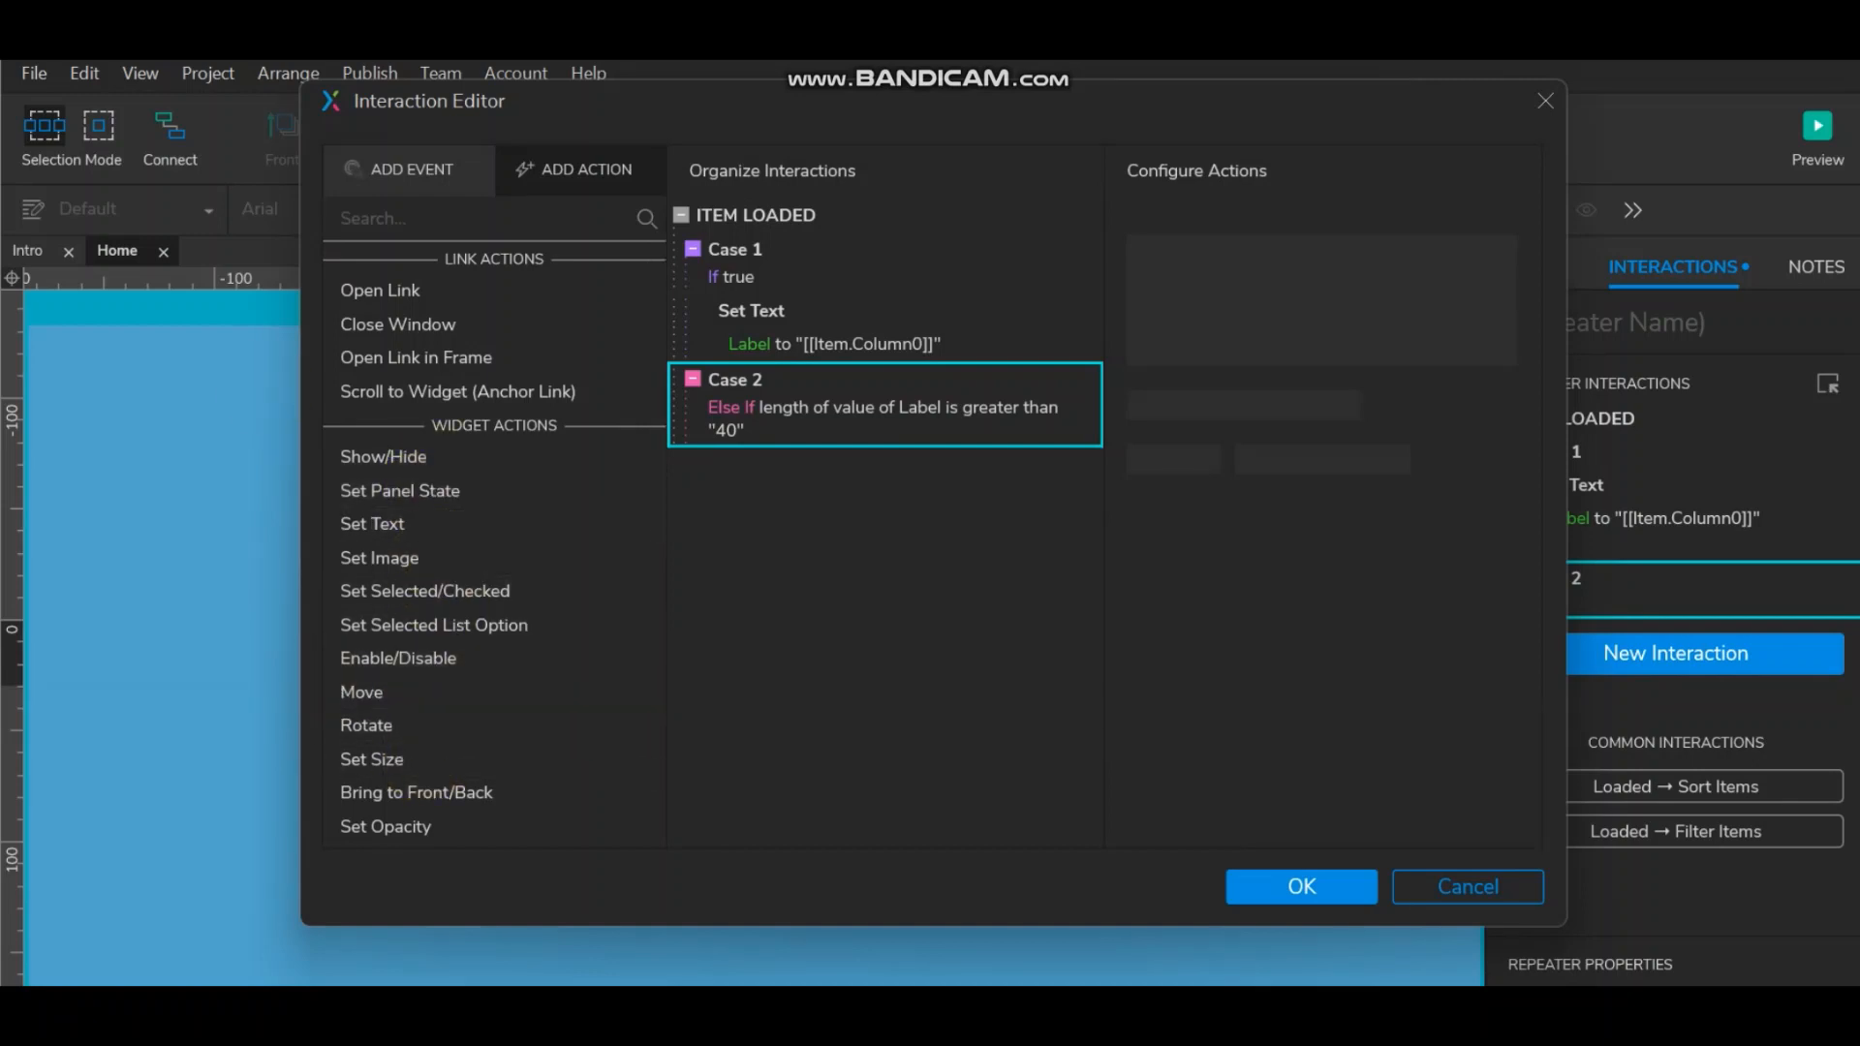
{"action": "left_click", "coordinate": [1304, 884]}
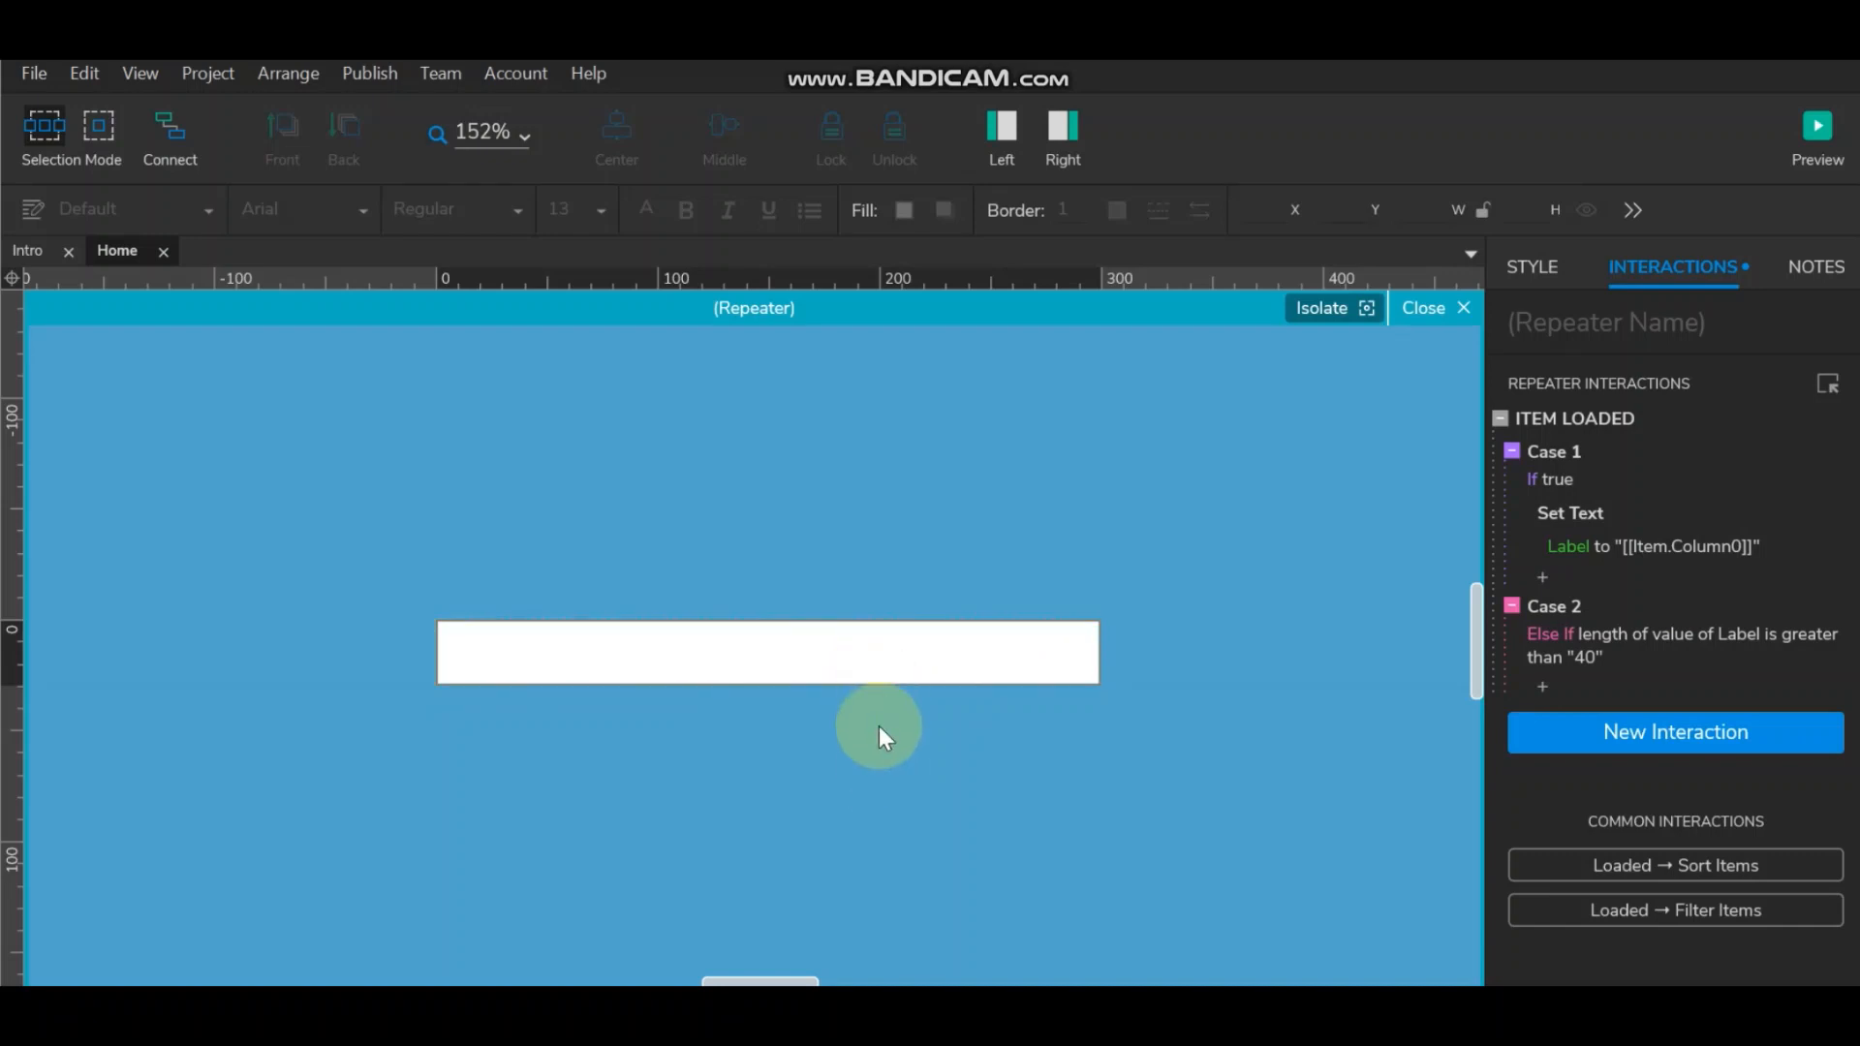
Step: Leave the repeater's editing view and add a Set Size action targeting Label to Case 2
{"action": "left_click", "coordinate": [1424, 308]}
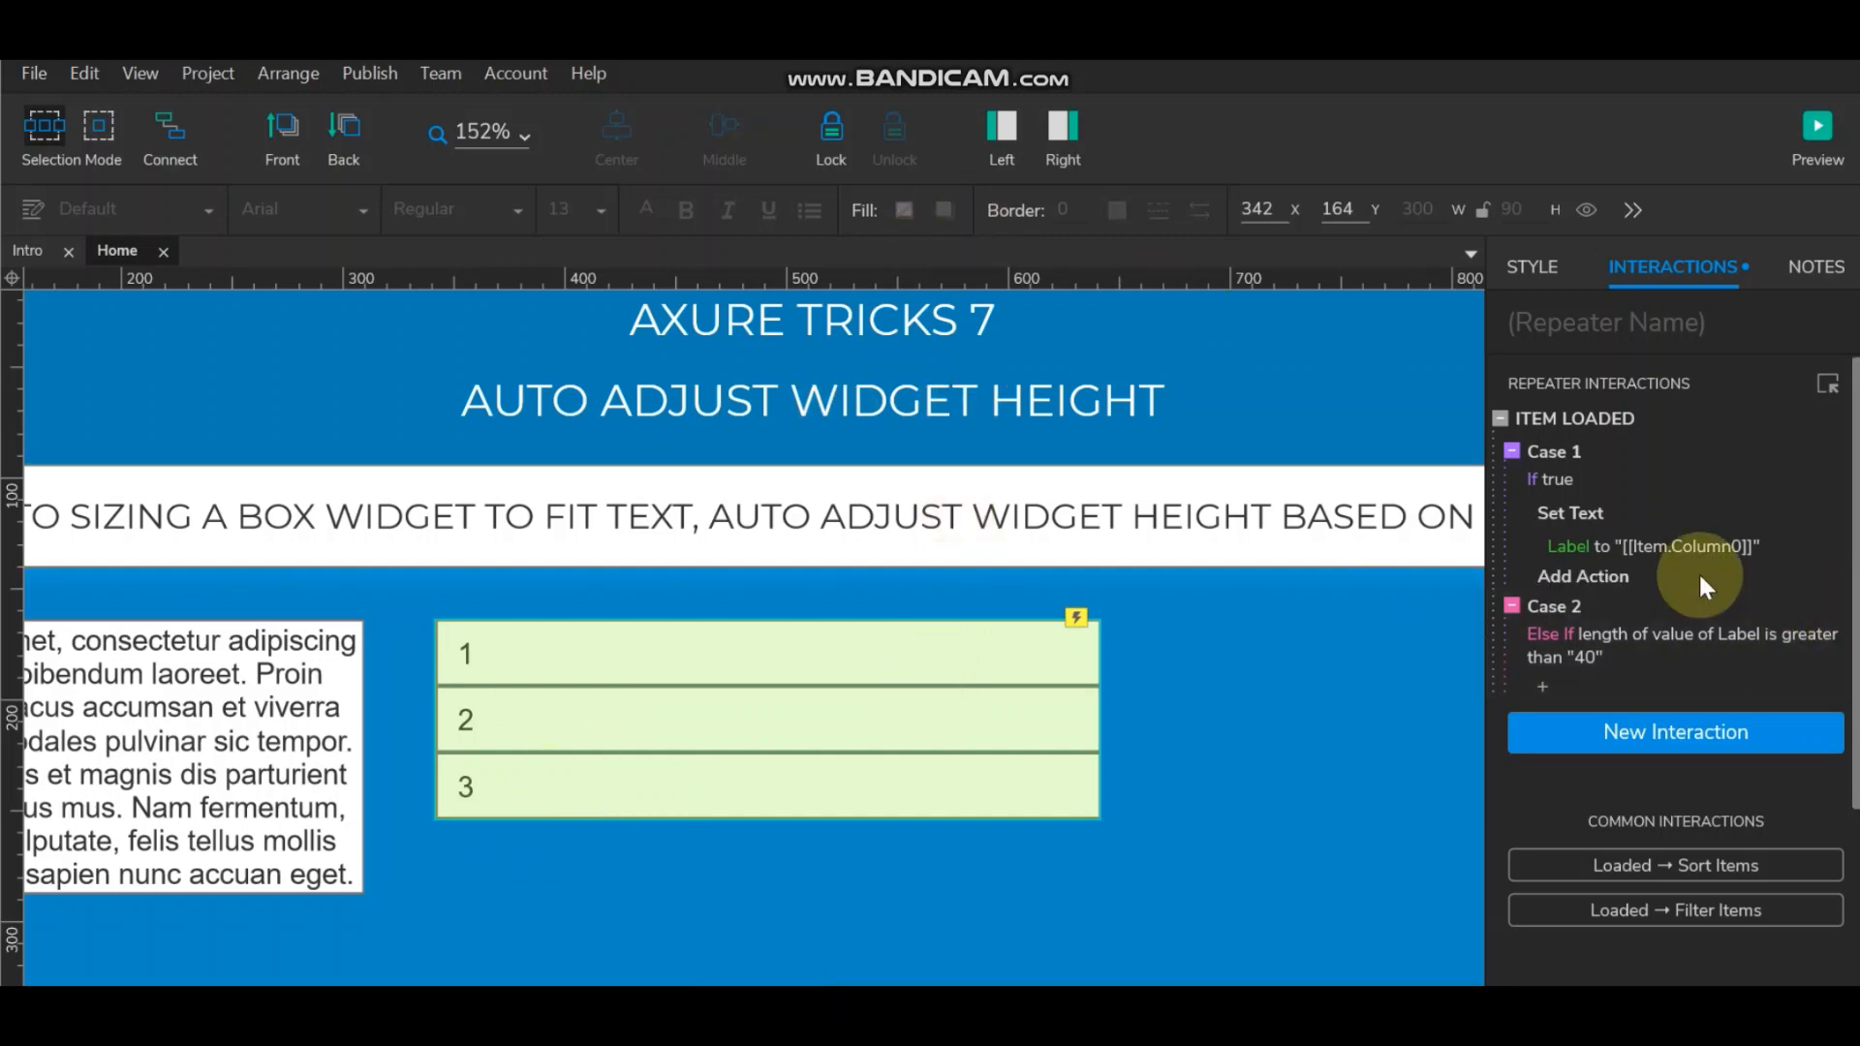
{"action": "scroll", "coordinate": [1635, 501], "scroll_direction": "down", "scroll_amount": 3}
{"action": "double_click", "coordinate": [1572, 432]}
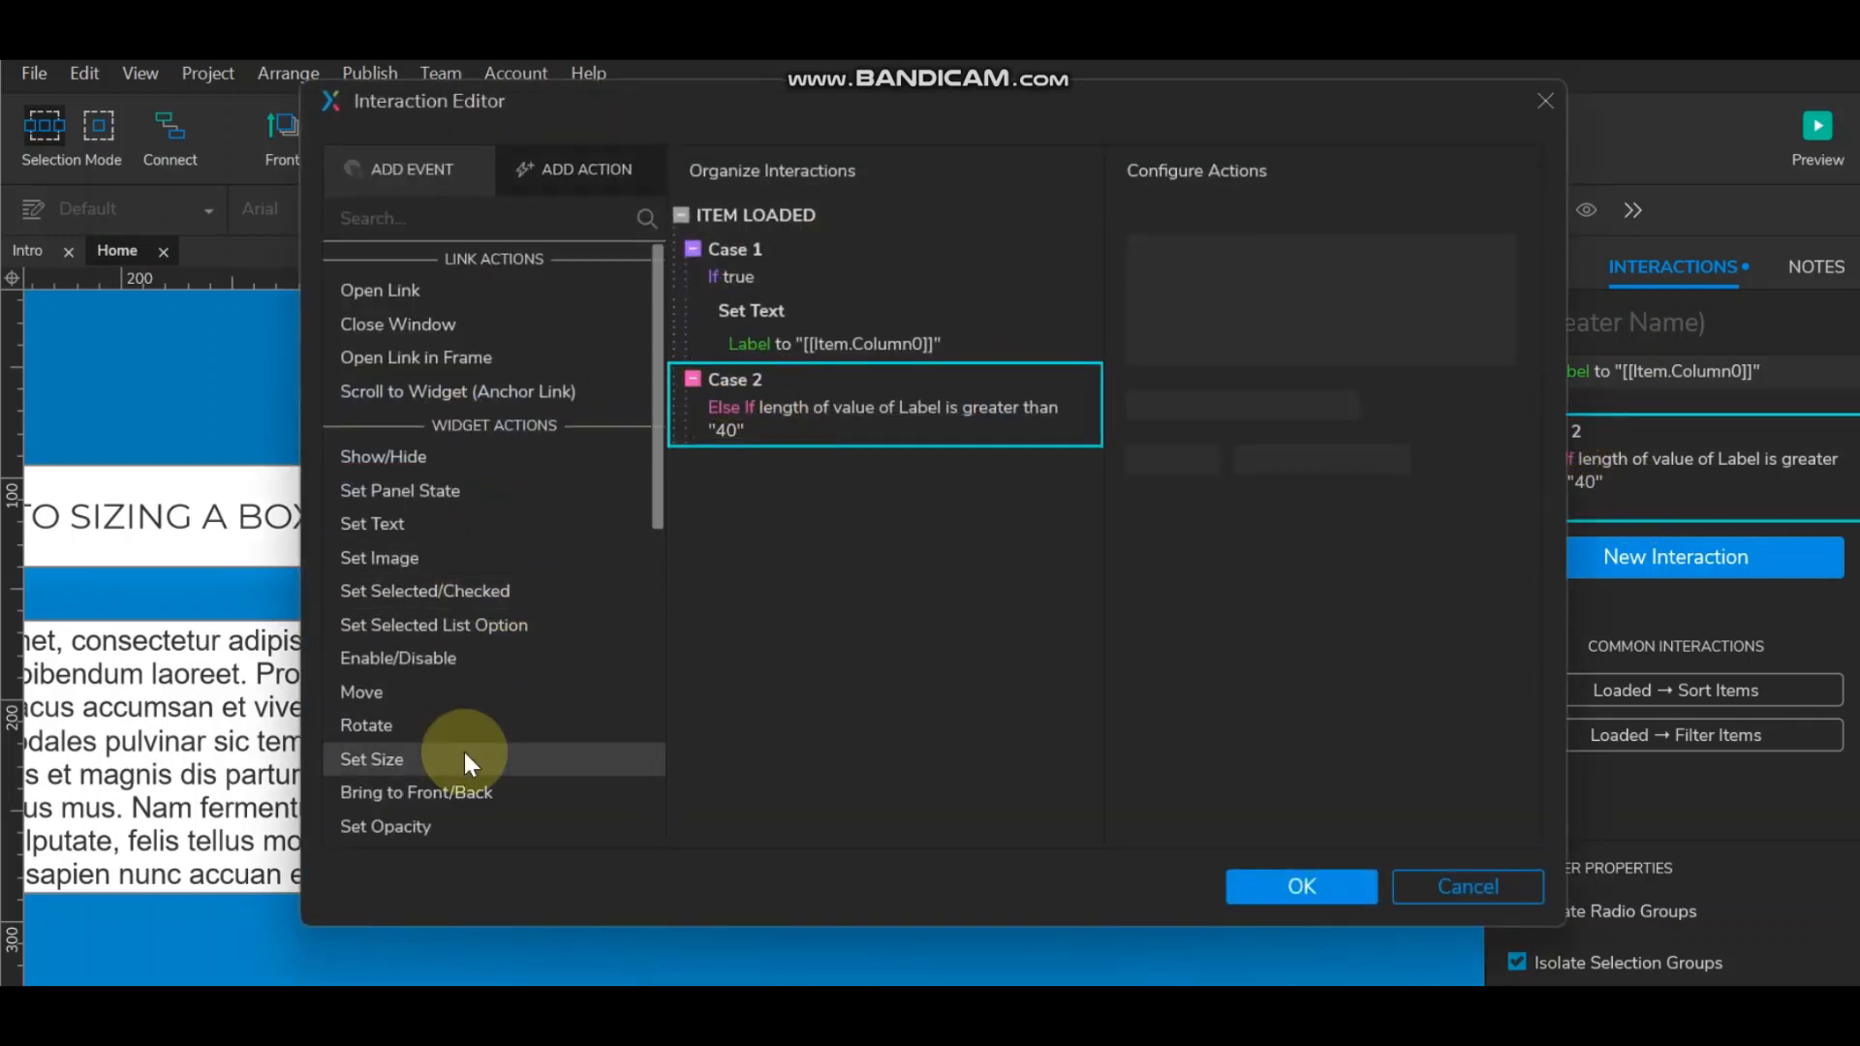
{"action": "left_click", "coordinate": [465, 756]}
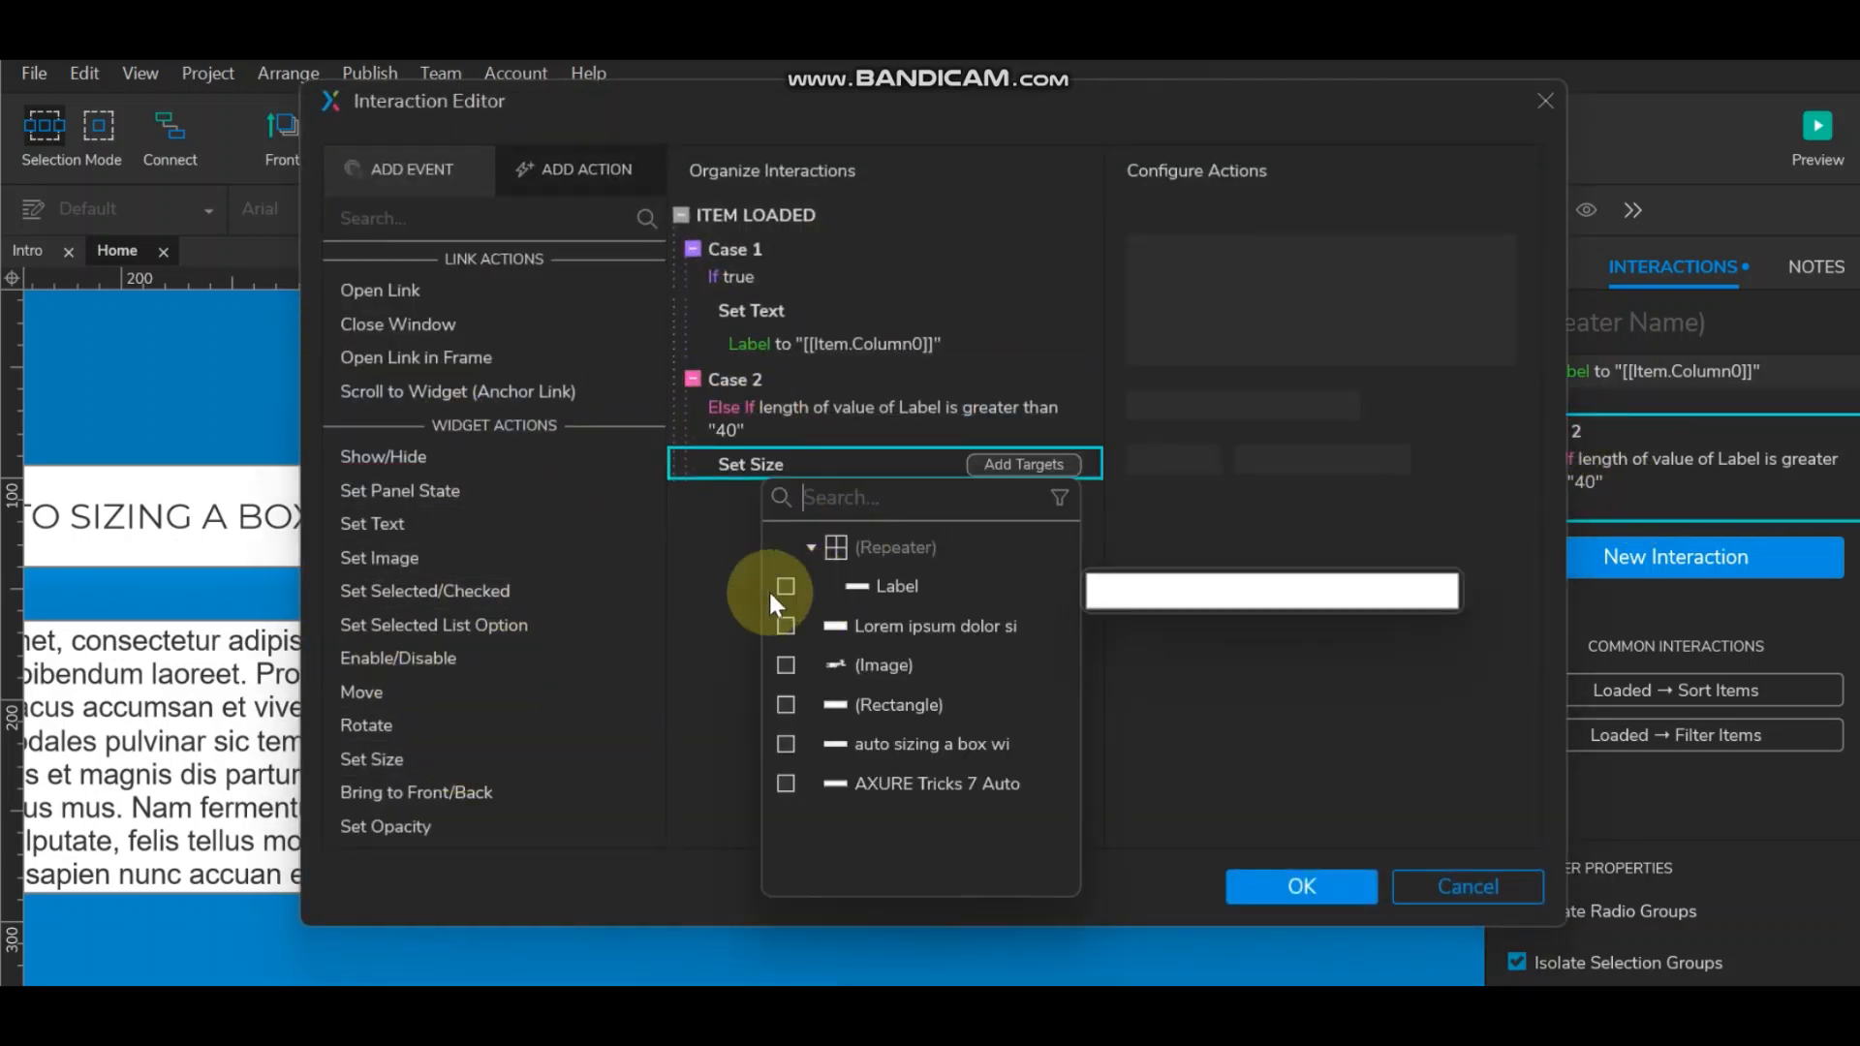
{"action": "left_click", "coordinate": [783, 586]}
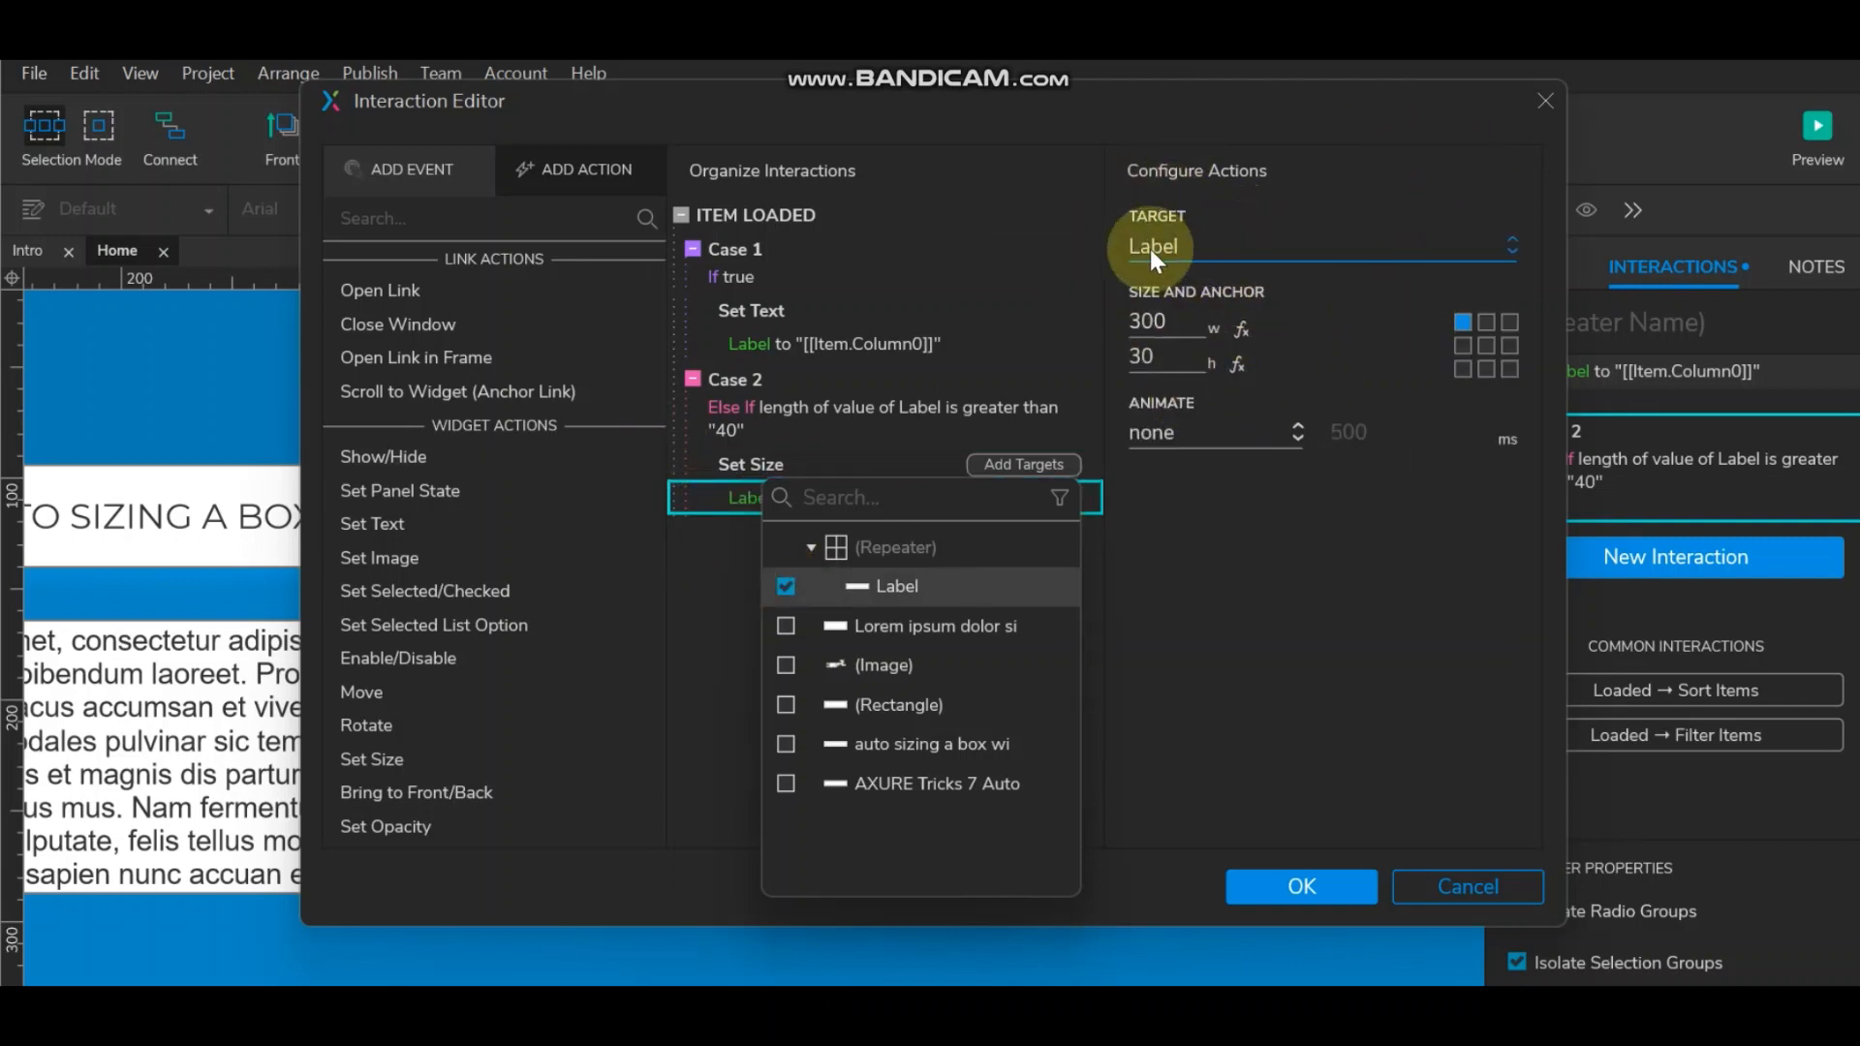
Step: Clear the fixed width value in Case 2's Set Size action for Label, leaving the width empty
{"action": "left_click", "coordinate": [1197, 328]}
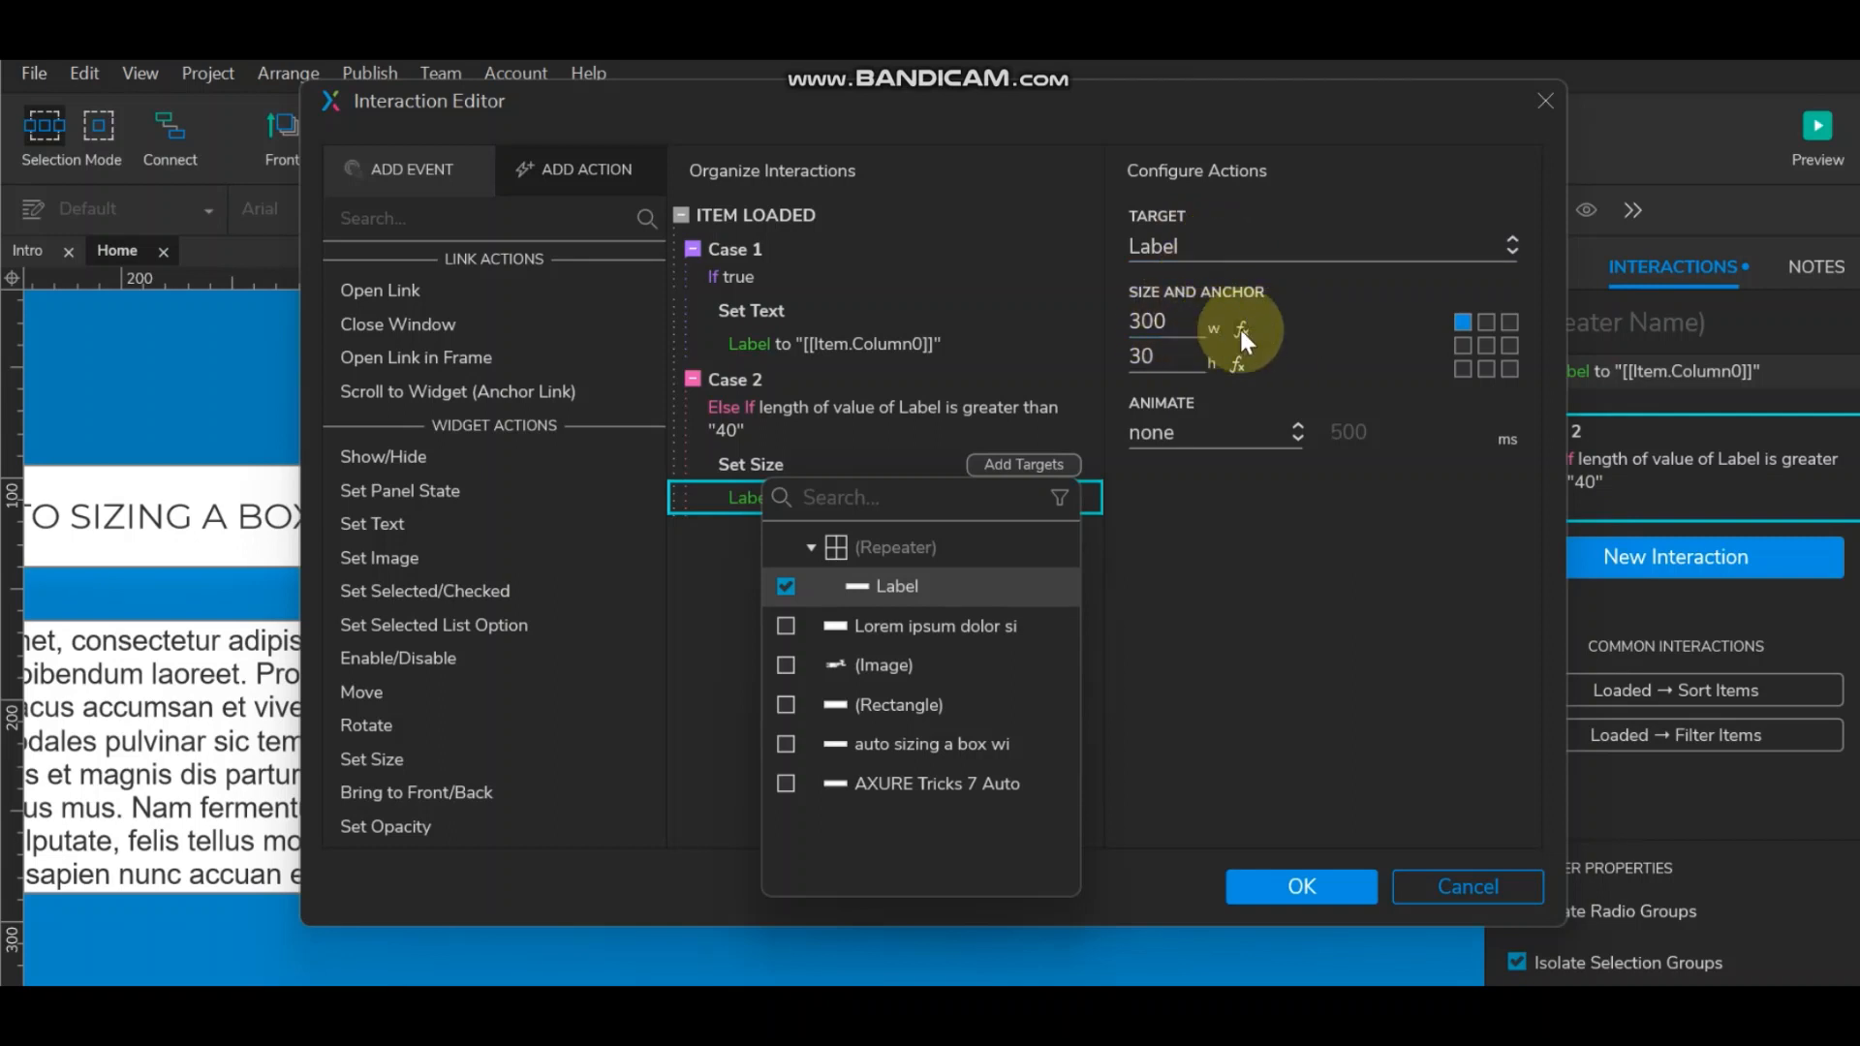
{"action": "left_click", "coordinate": [1240, 330]}
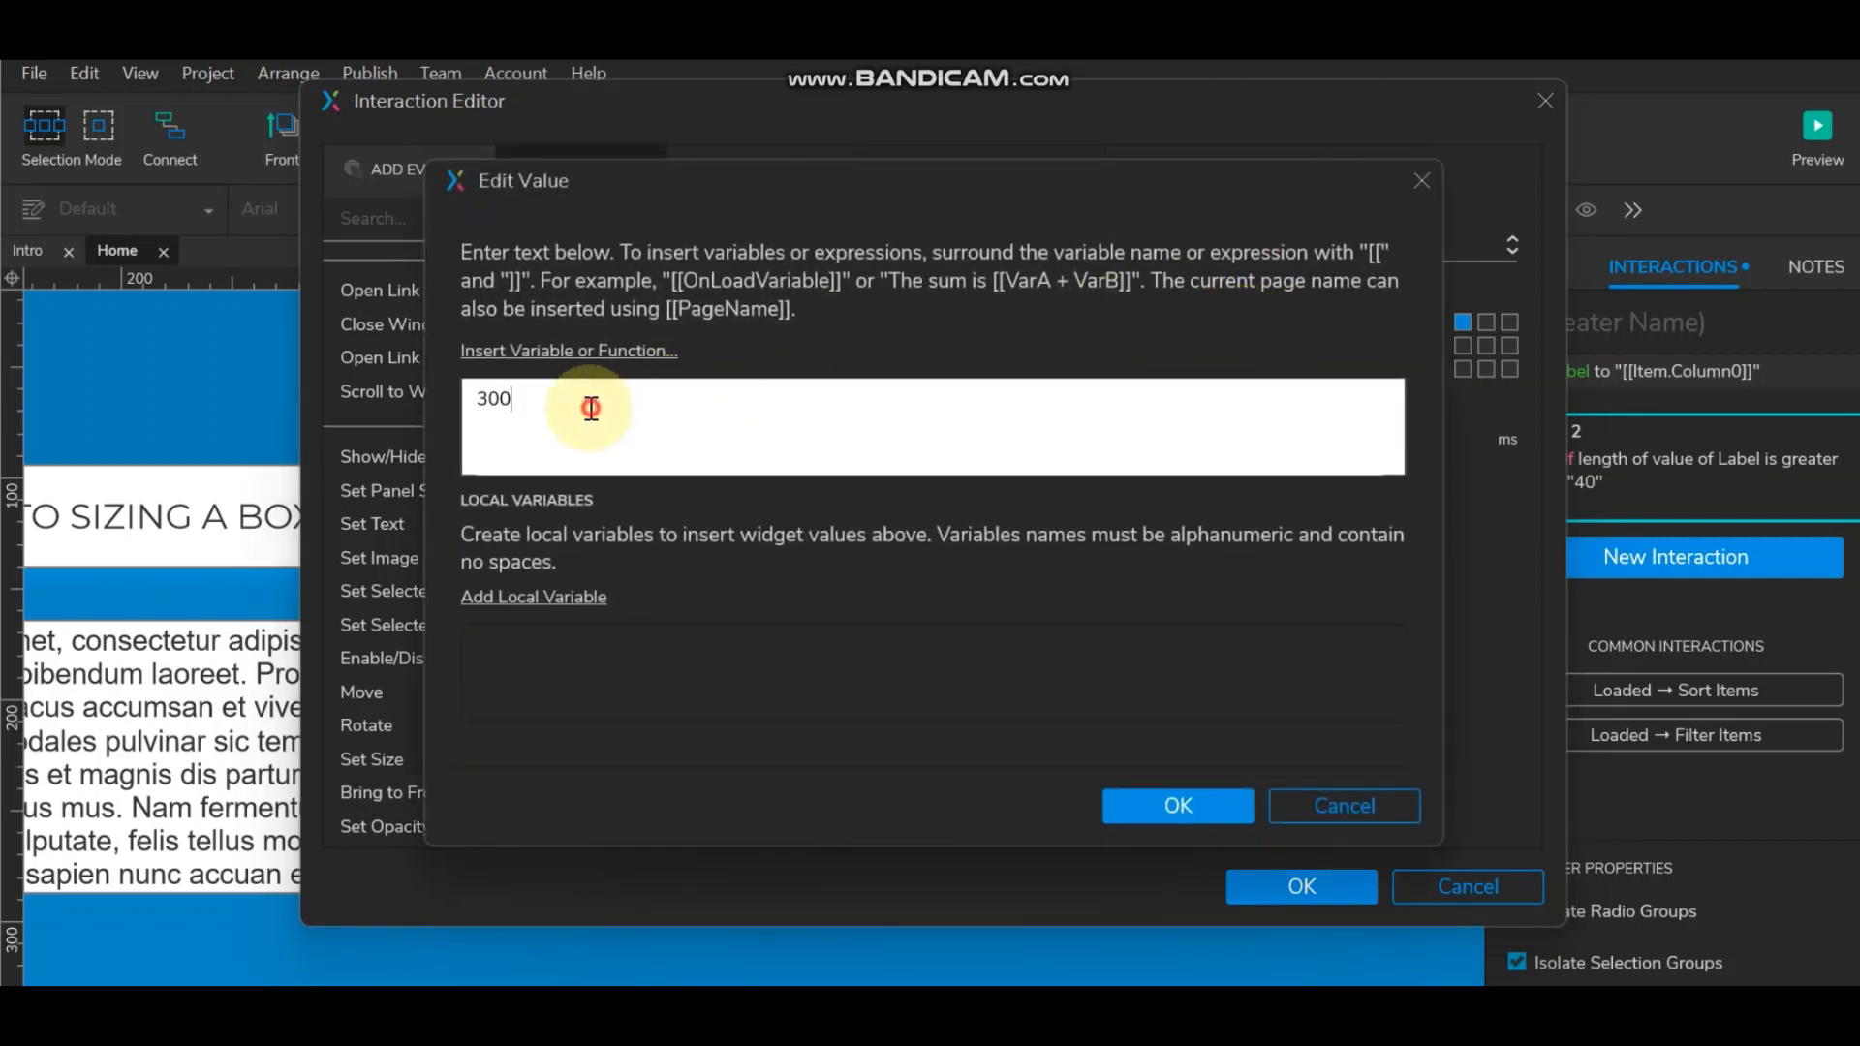
{"action": "left_click_drag", "start_coordinate": [591, 408], "coordinate": [254, 407]}
{"action": "key", "text": "BackSpace"}
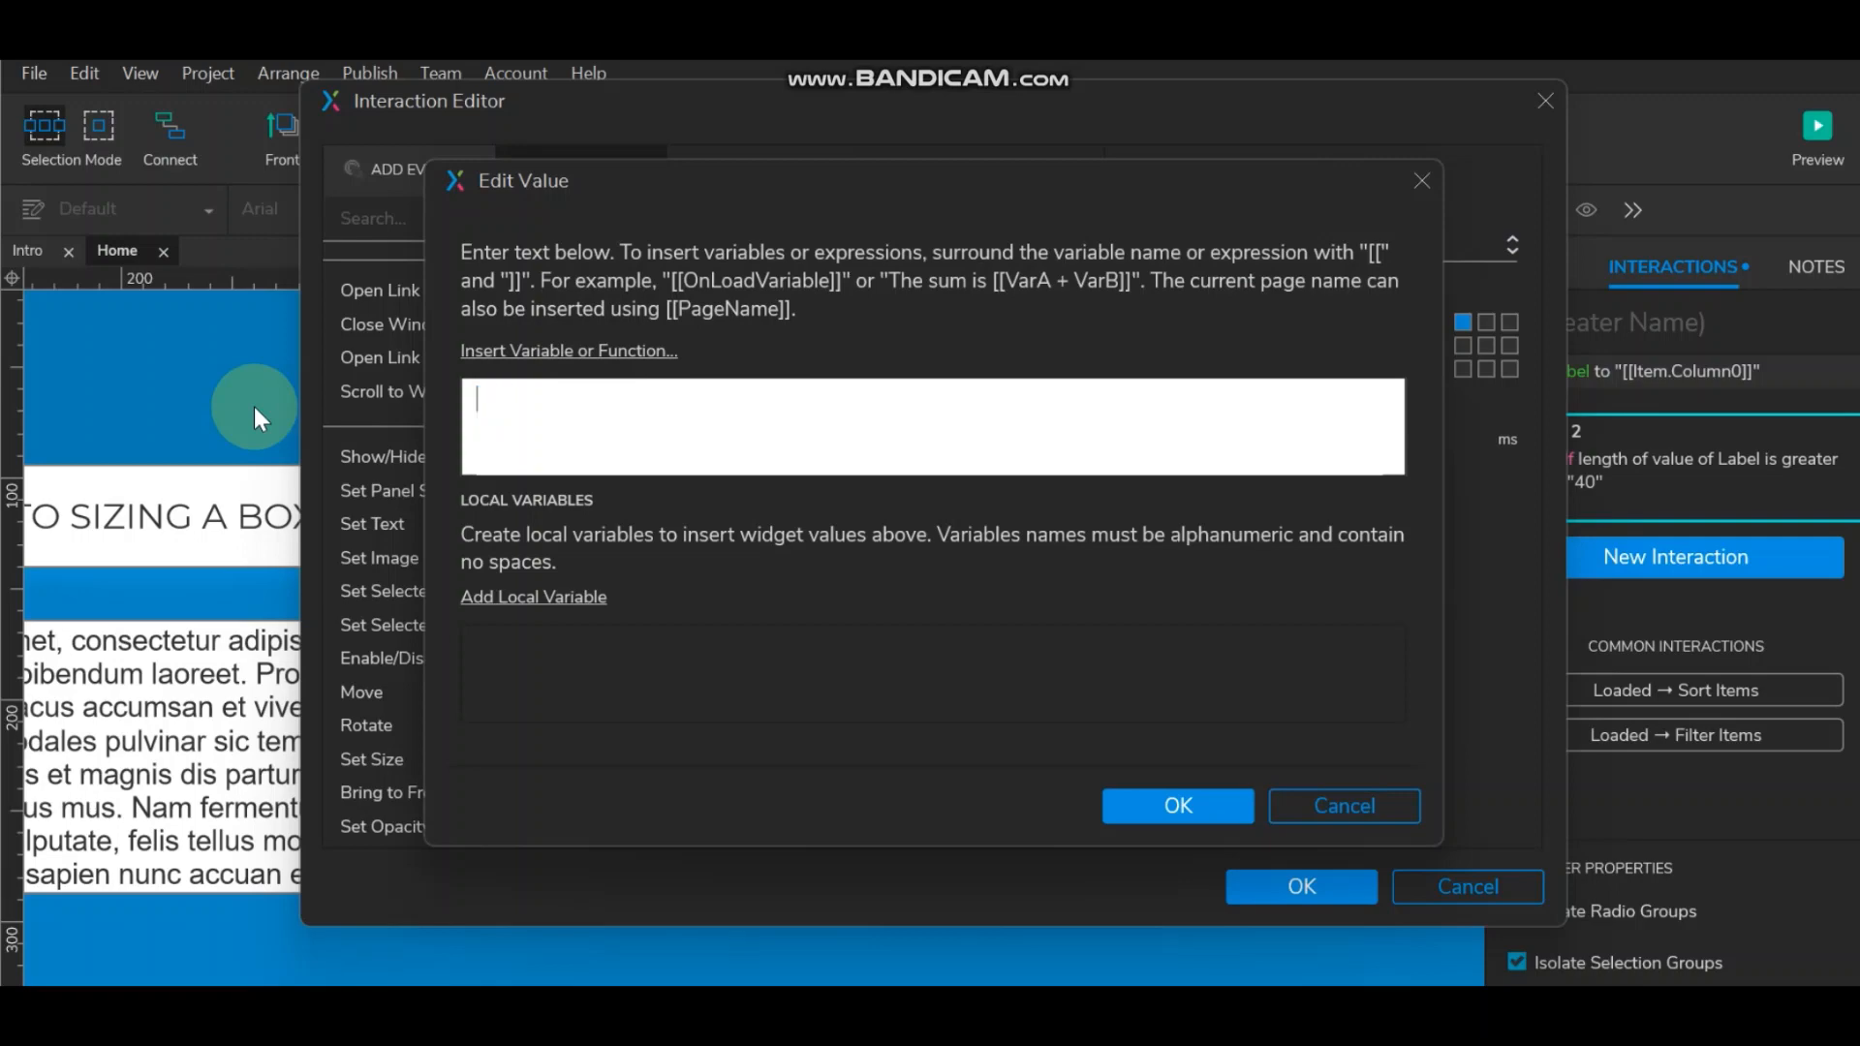
{"action": "left_click", "coordinate": [1201, 799]}
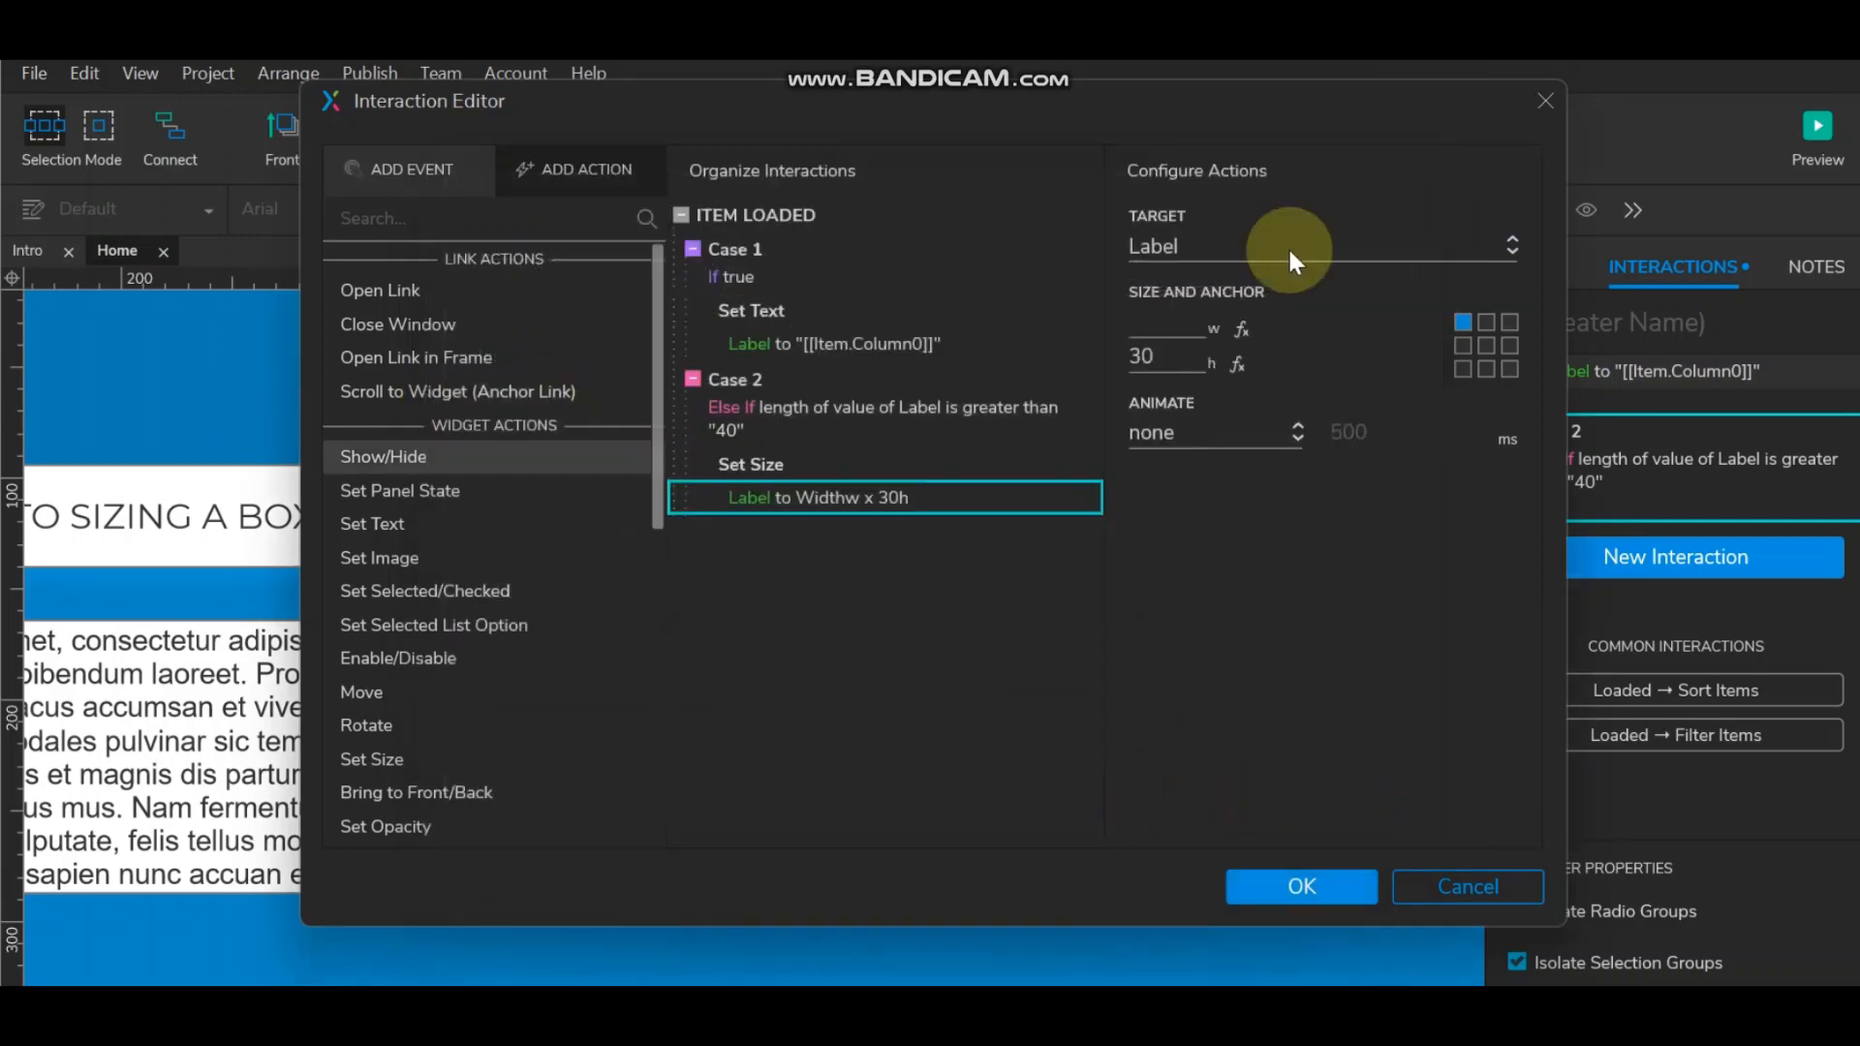
Step: Clear the fixed height value and add local variable LVAR1 as the text on widget Label
{"action": "left_click", "coordinate": [1232, 365]}
{"action": "double_click", "coordinate": [558, 433]}
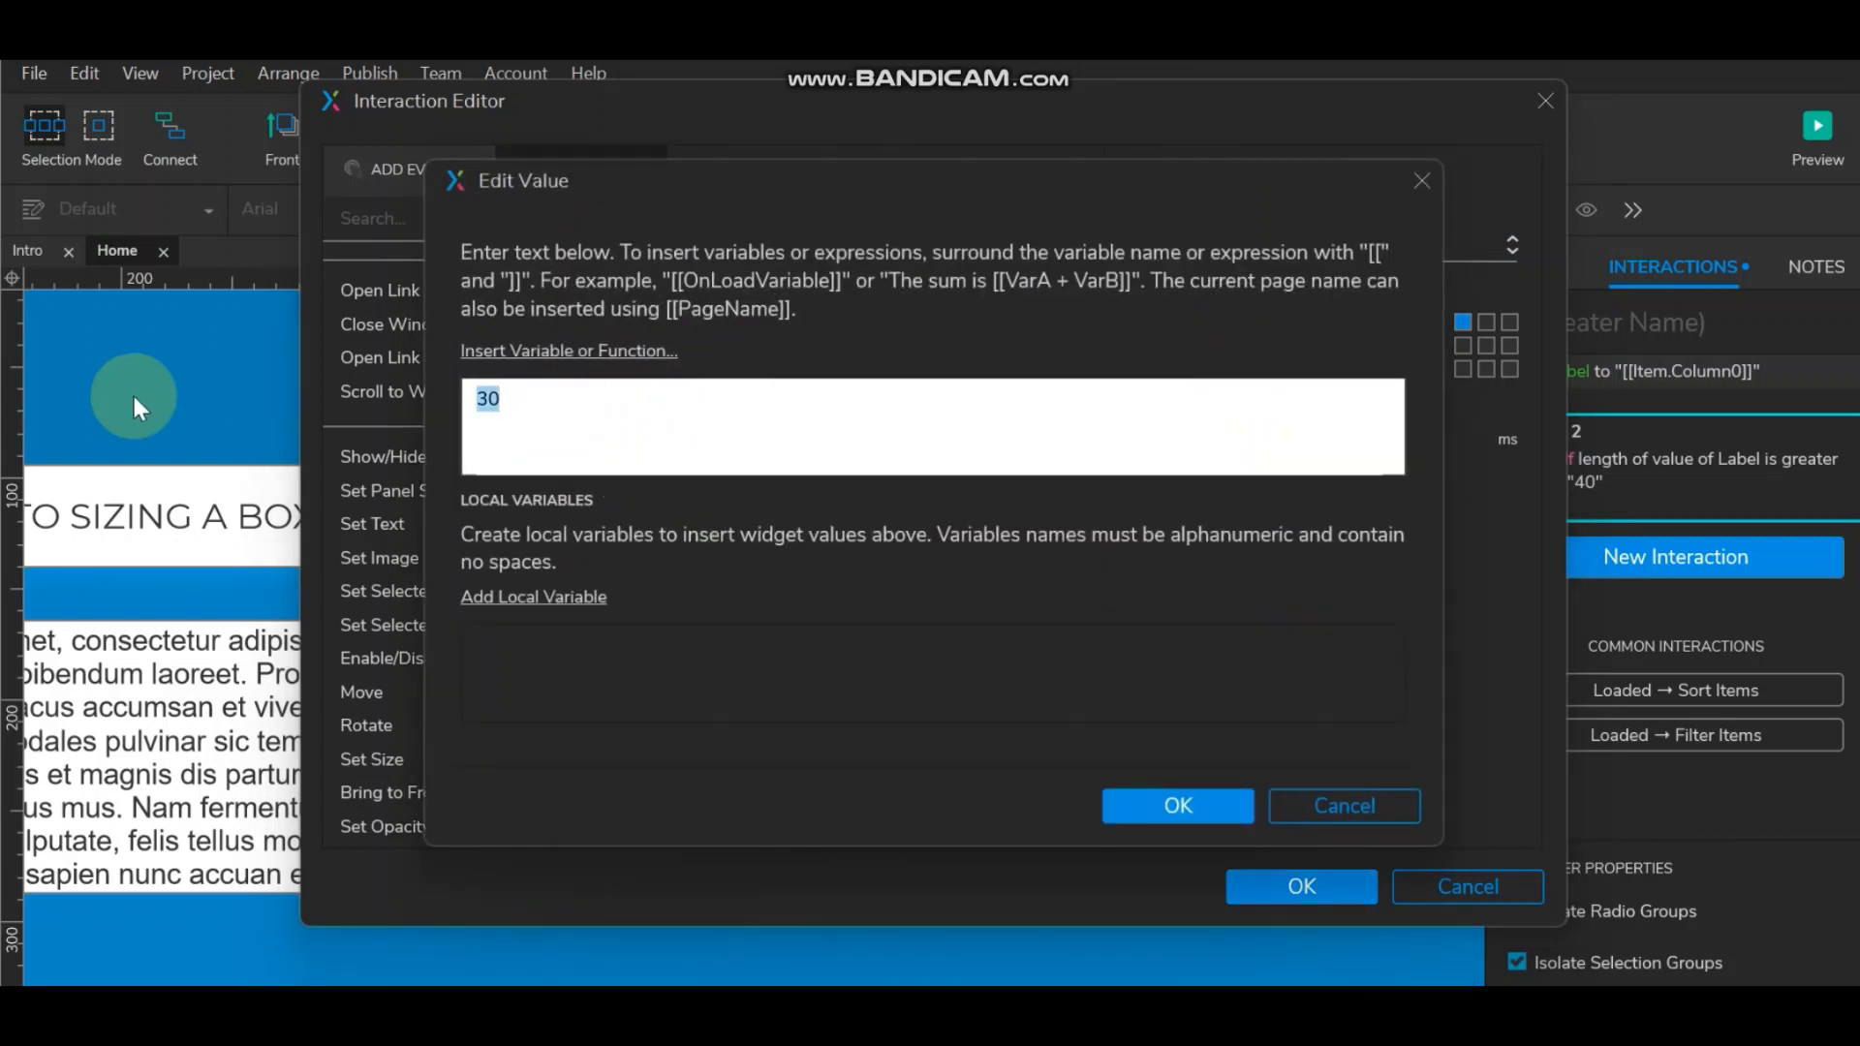
{"action": "key", "text": "BackSpace"}
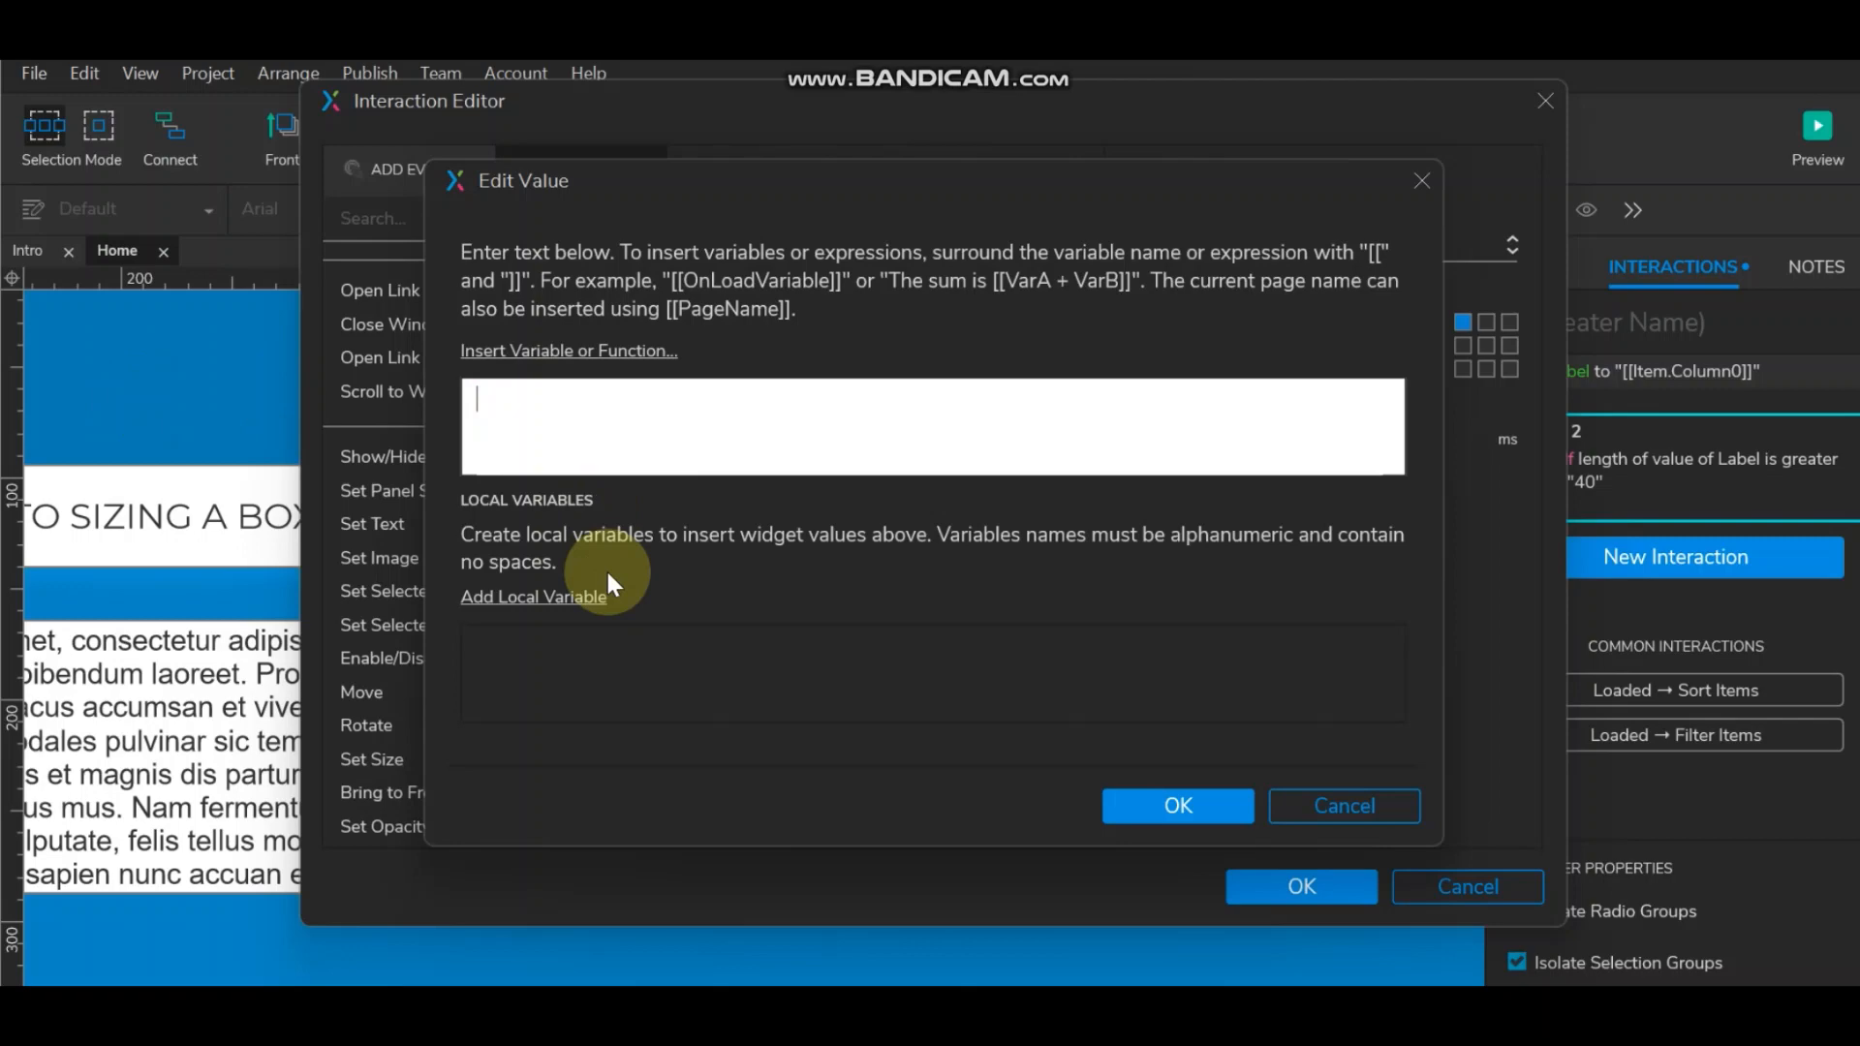
{"action": "left_click", "coordinate": [549, 596]}
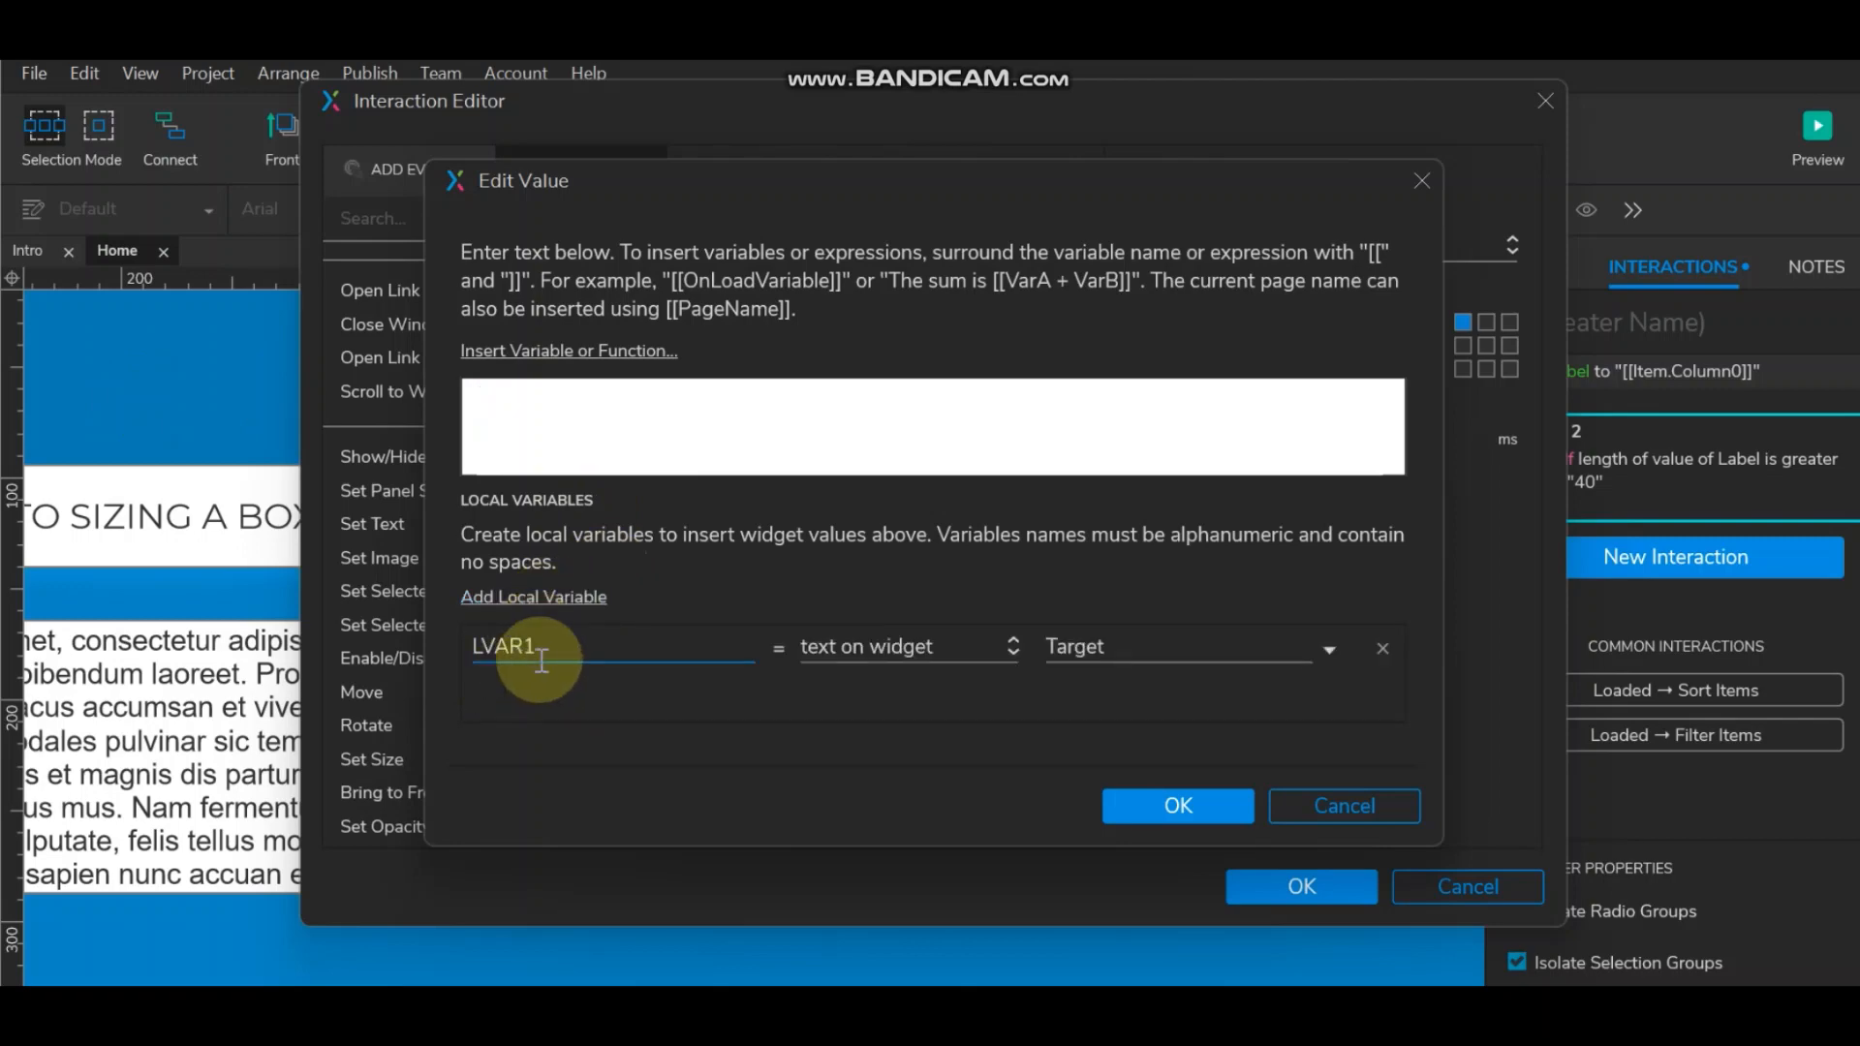
{"action": "left_click", "coordinate": [1142, 651]}
{"action": "left_click", "coordinate": [1153, 632]}
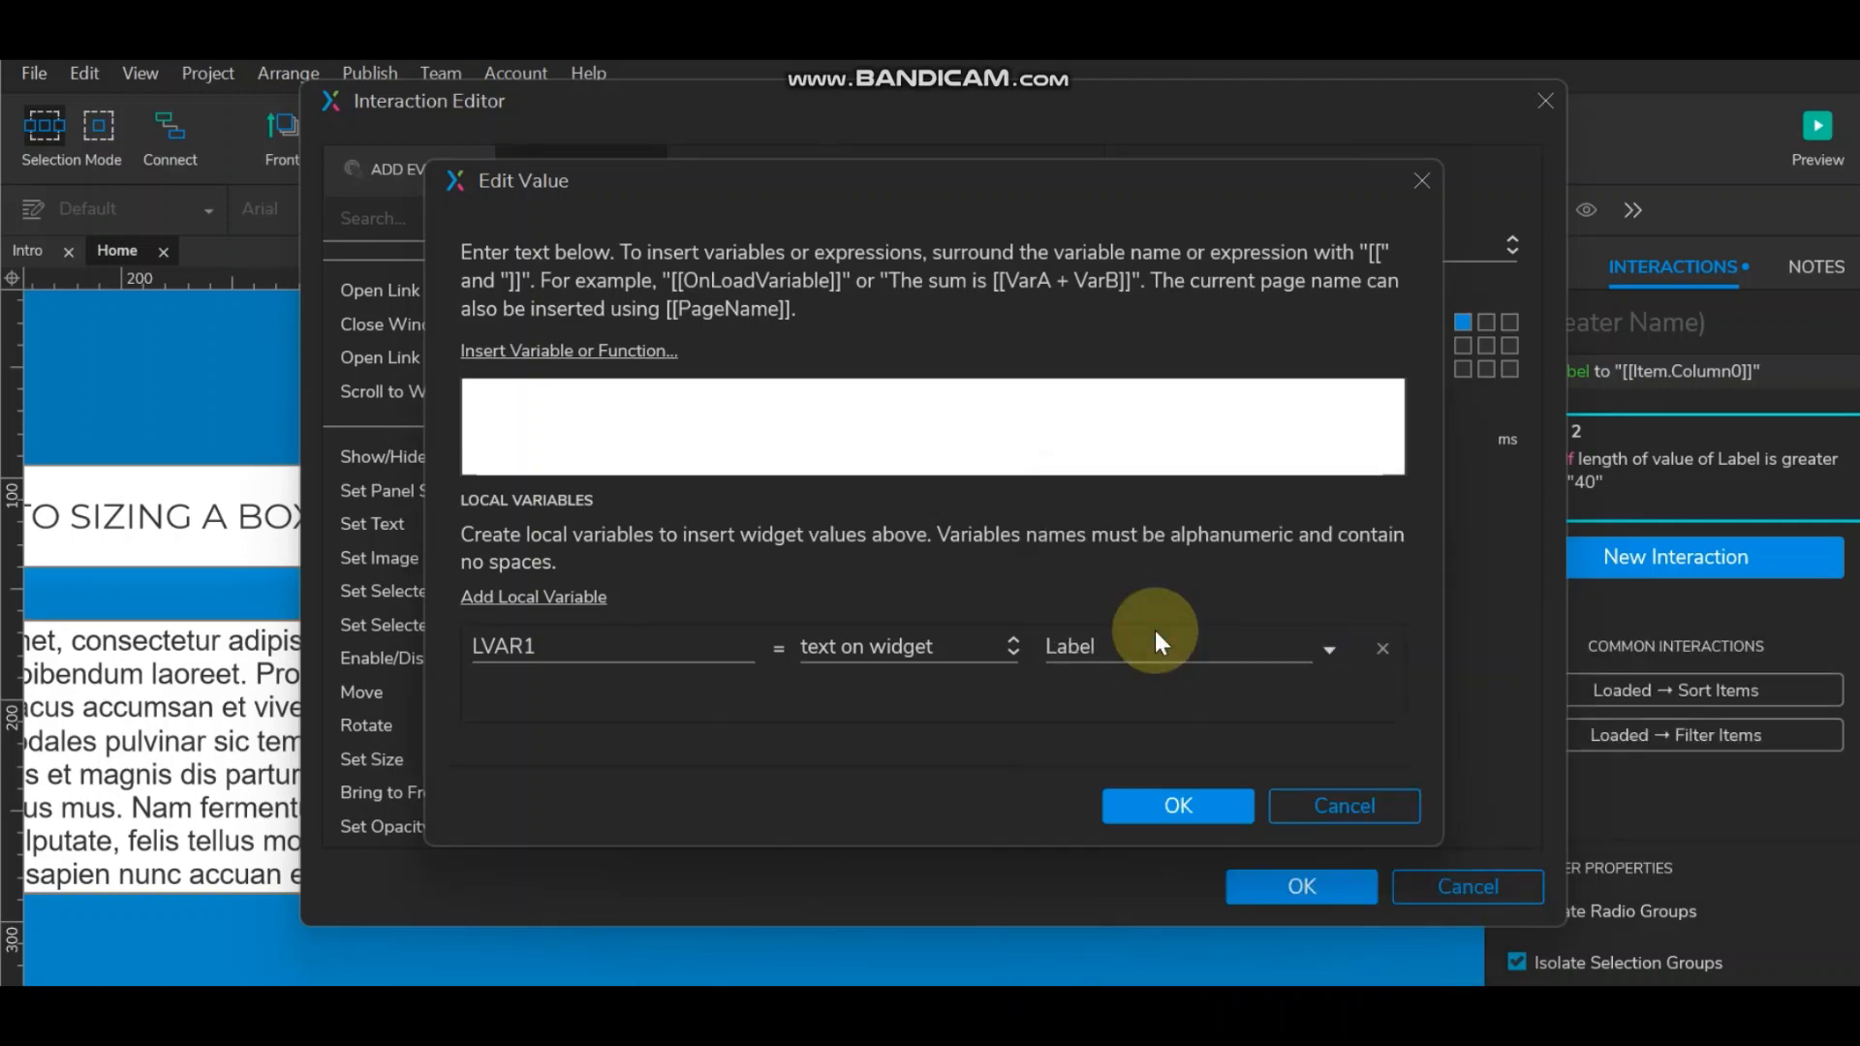
Step: Build the height expression [[LVAR1.length]] from the local variable and the string length function
{"action": "left_click", "coordinate": [531, 355]}
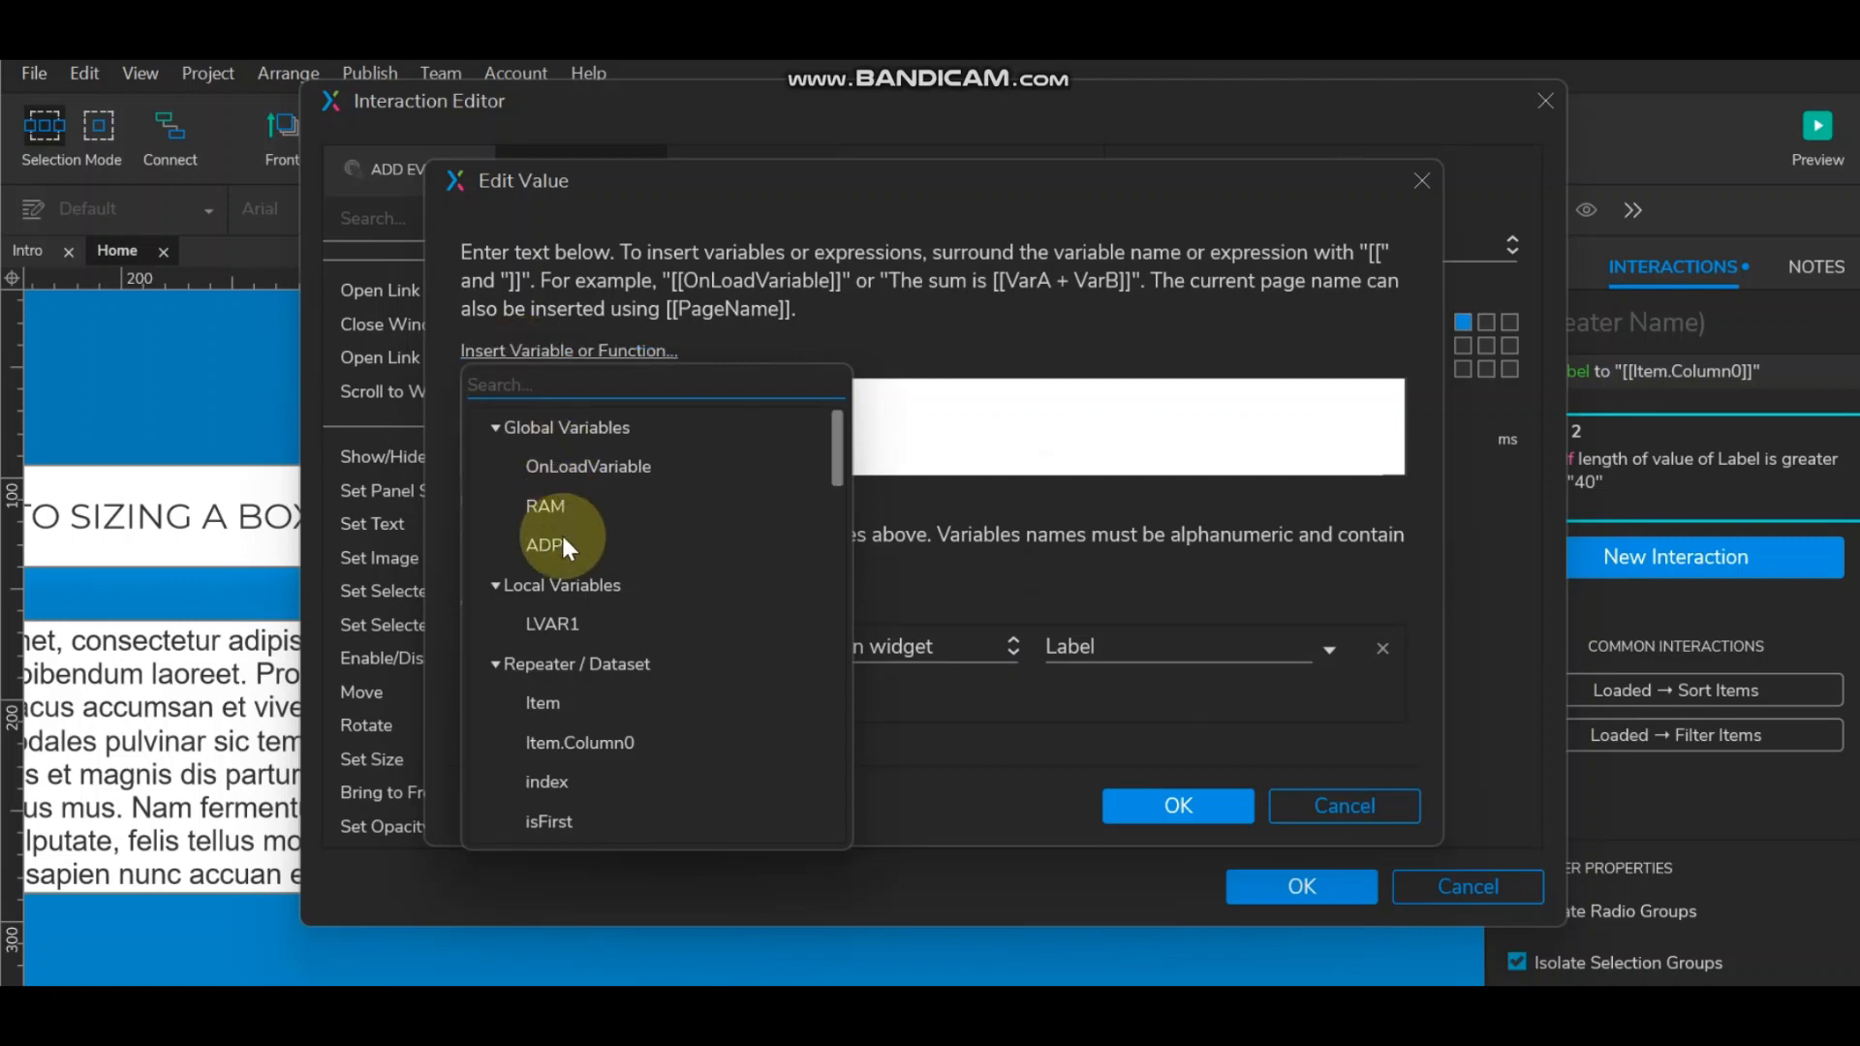
{"action": "left_click", "coordinate": [550, 624]}
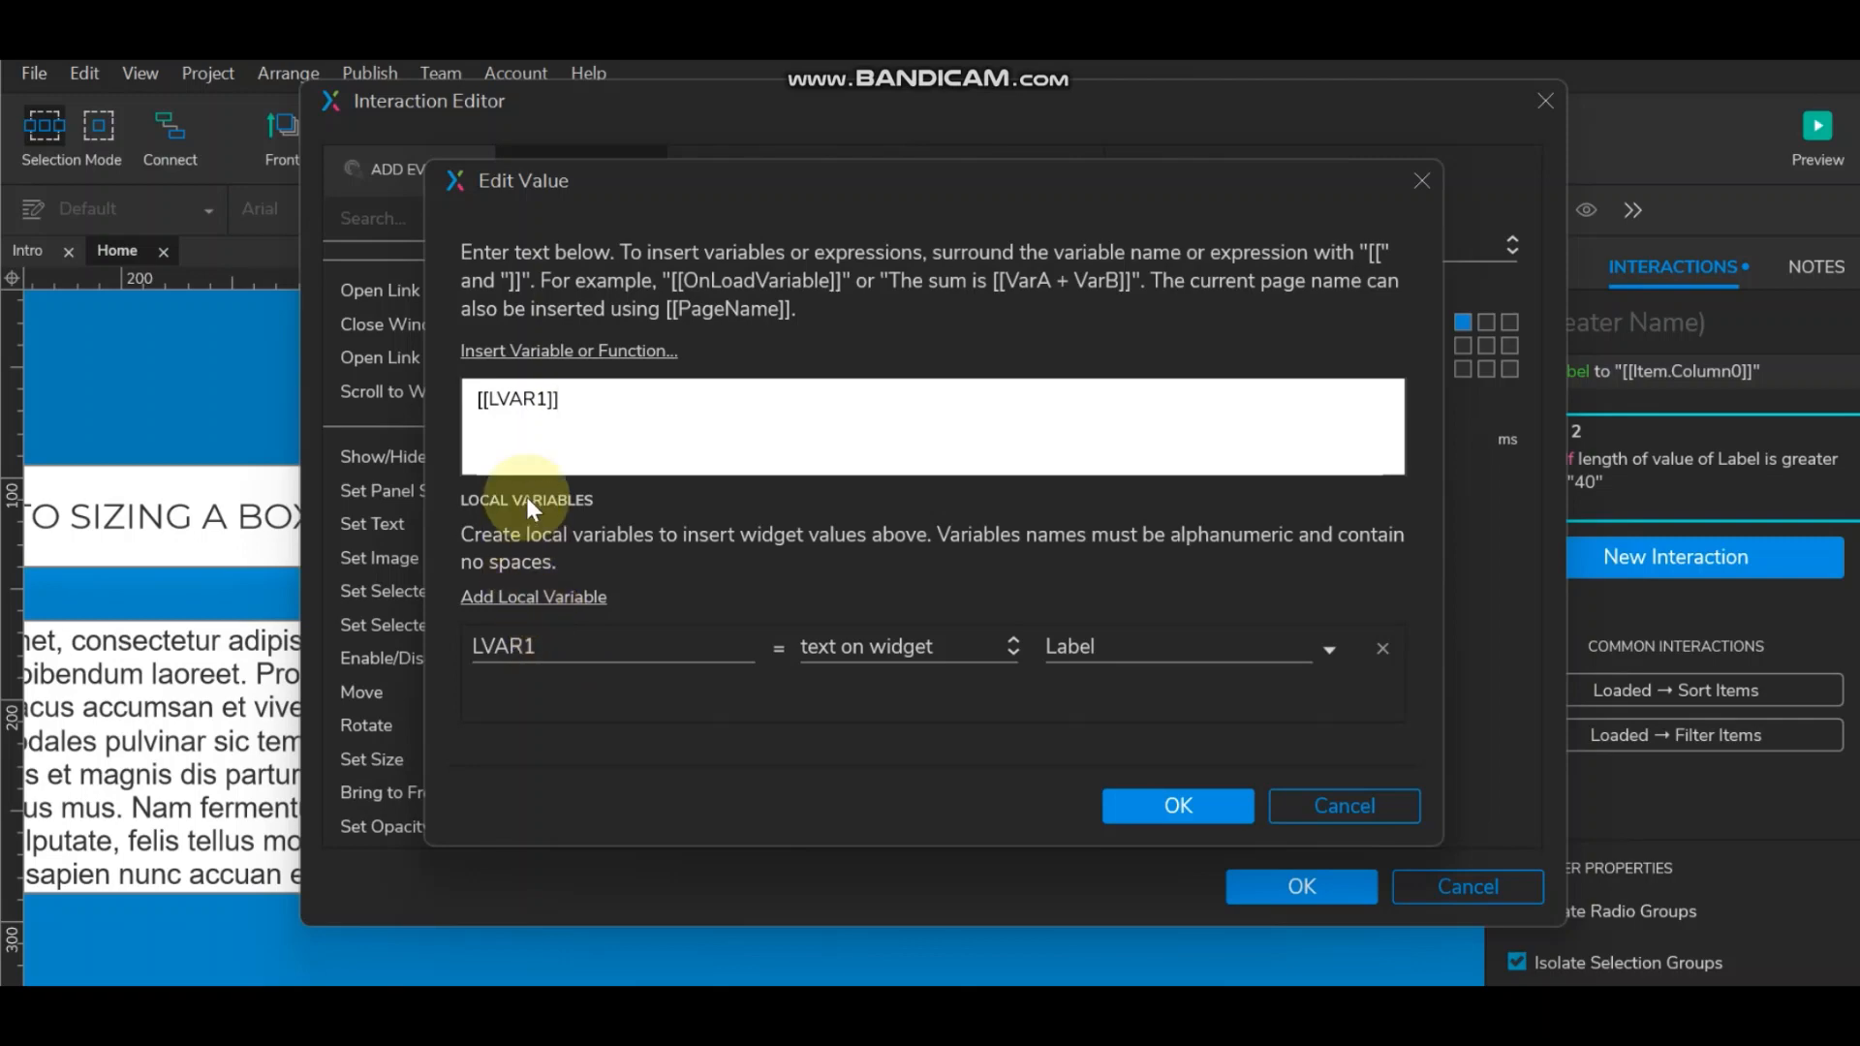
{"action": "left_click", "coordinate": [548, 399]}
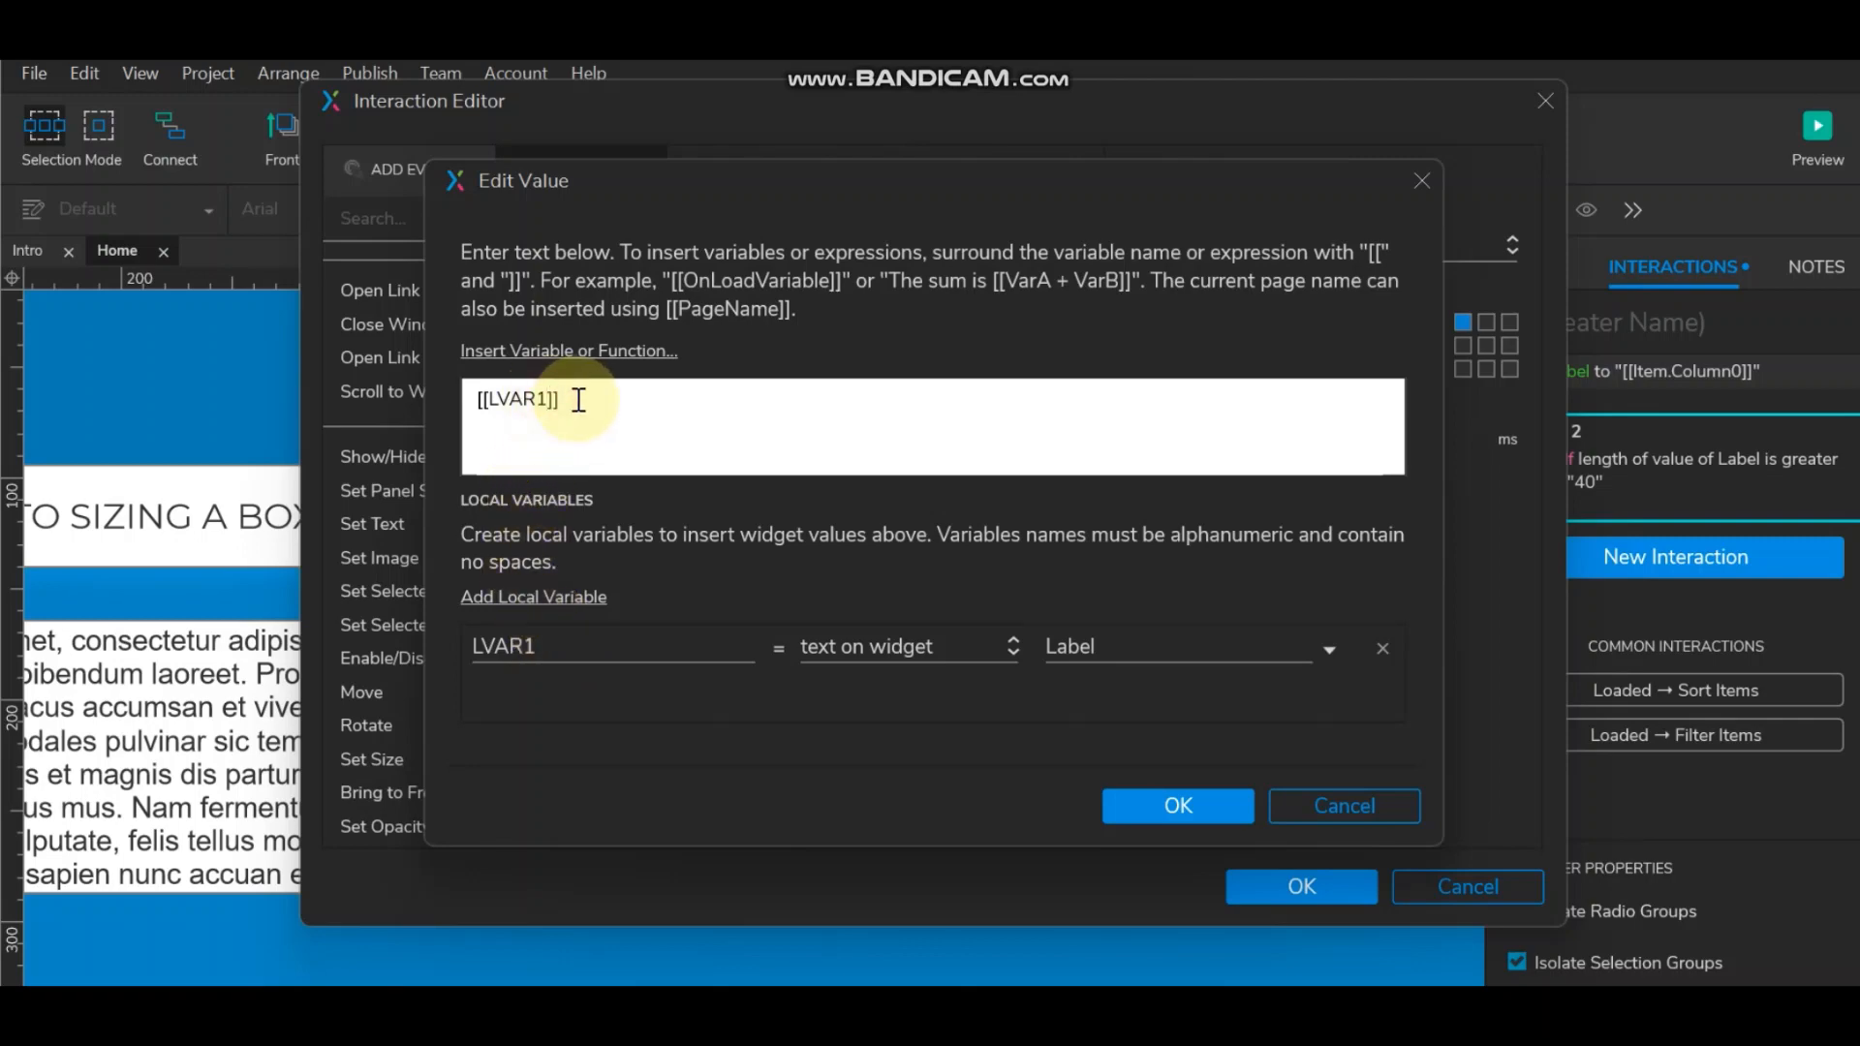
{"action": "left_click", "coordinate": [578, 343]}
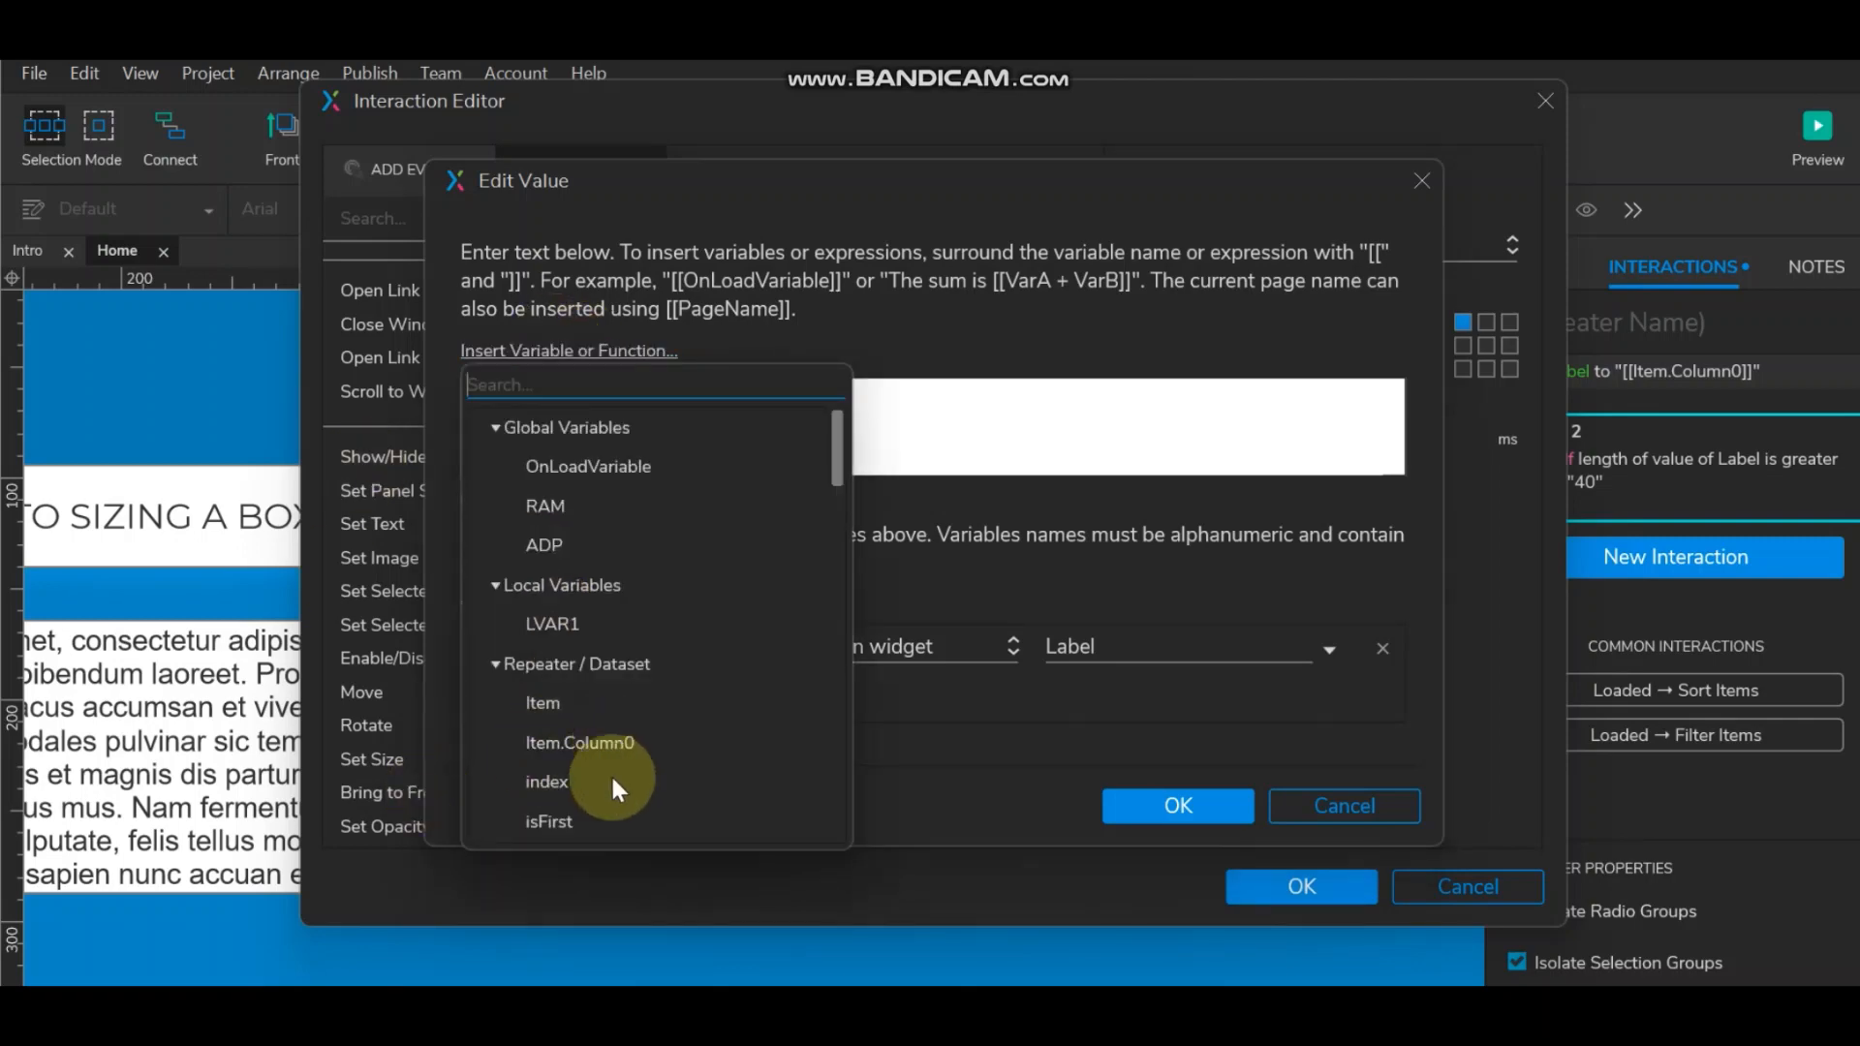
{"action": "scroll", "coordinate": [610, 800], "scroll_direction": "down", "scroll_amount": 3}
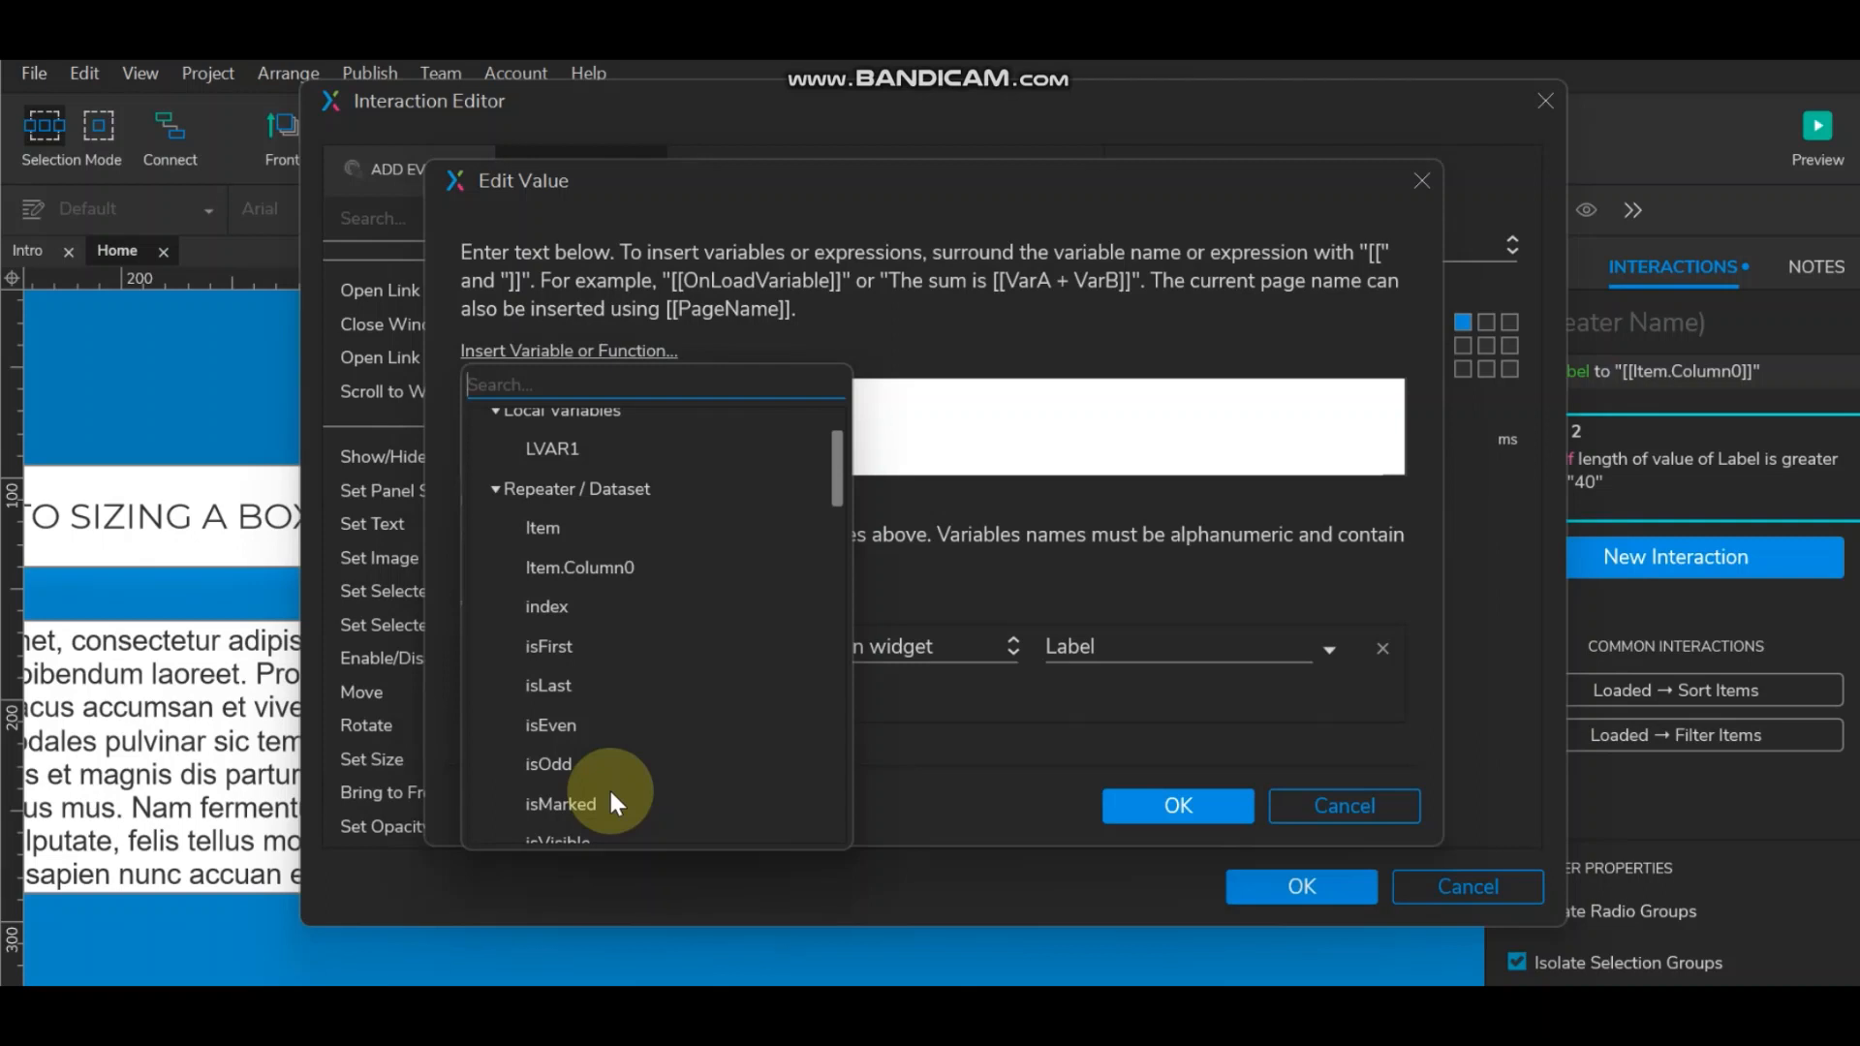
{"action": "type", "text": "len"}
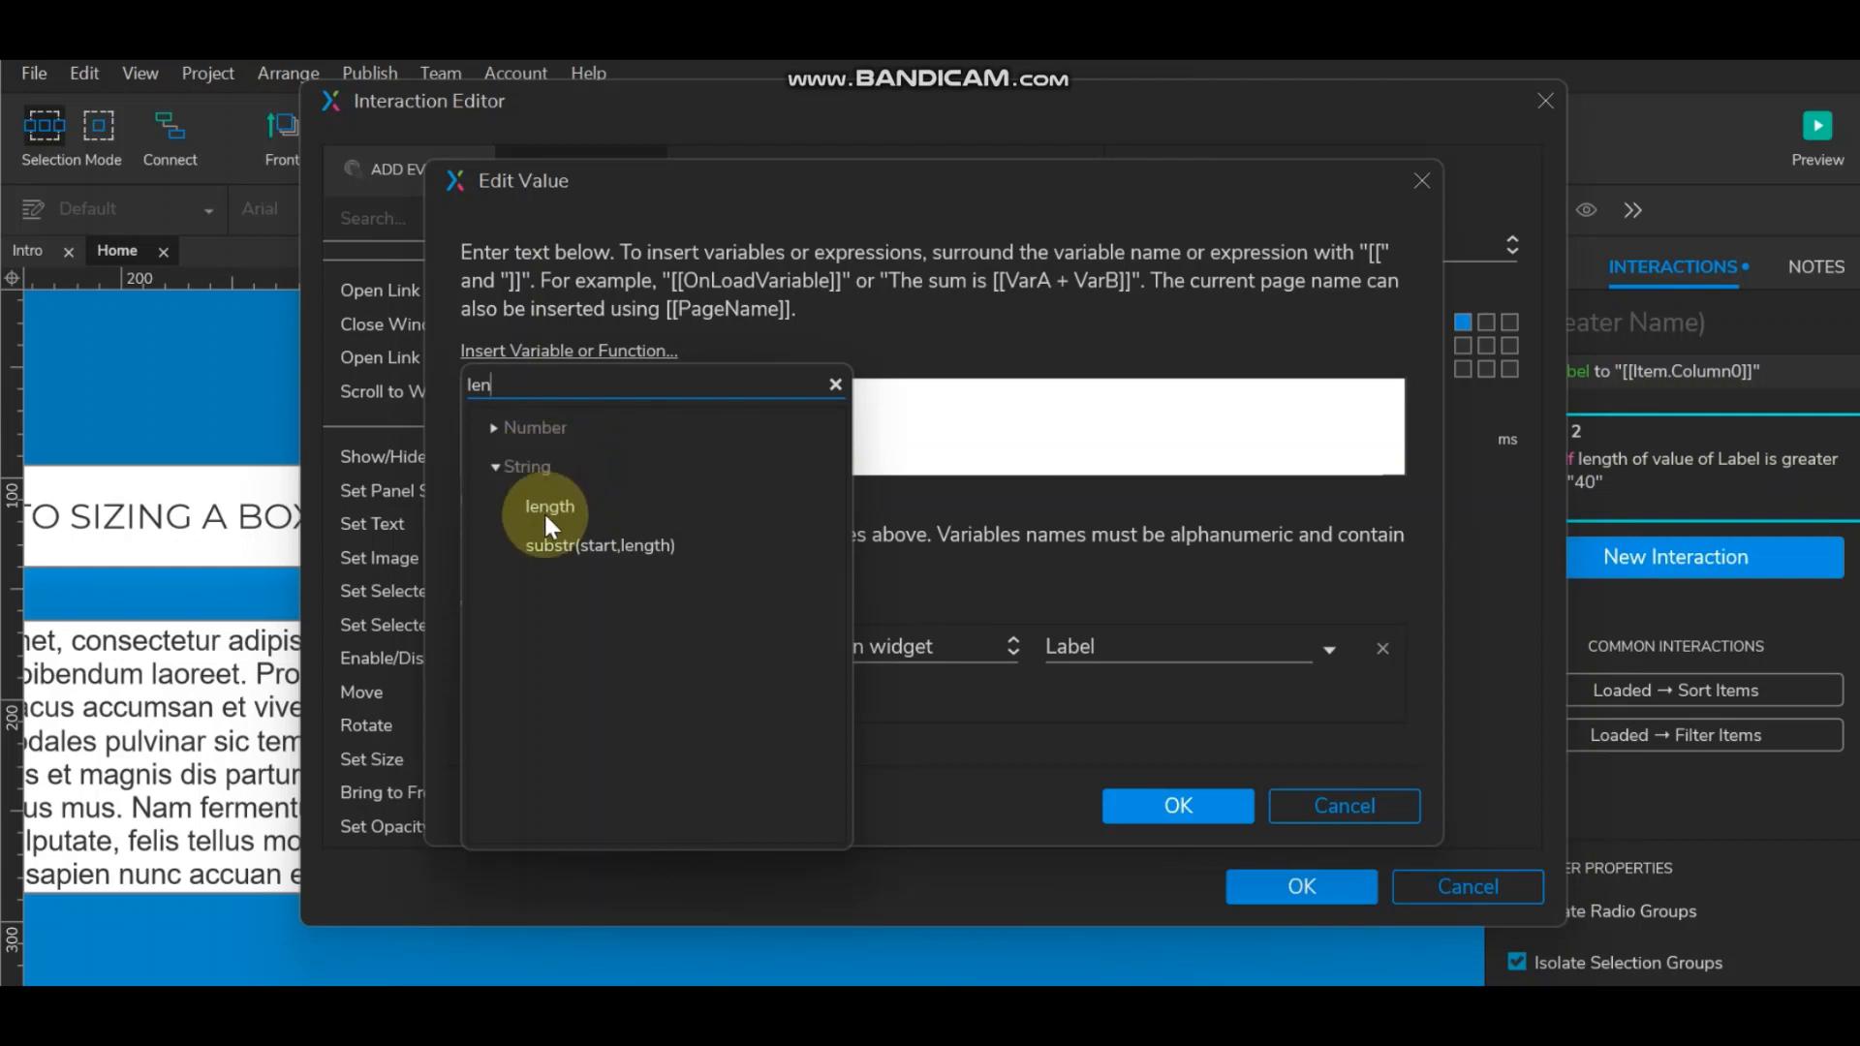
{"action": "left_click", "coordinate": [550, 508]}
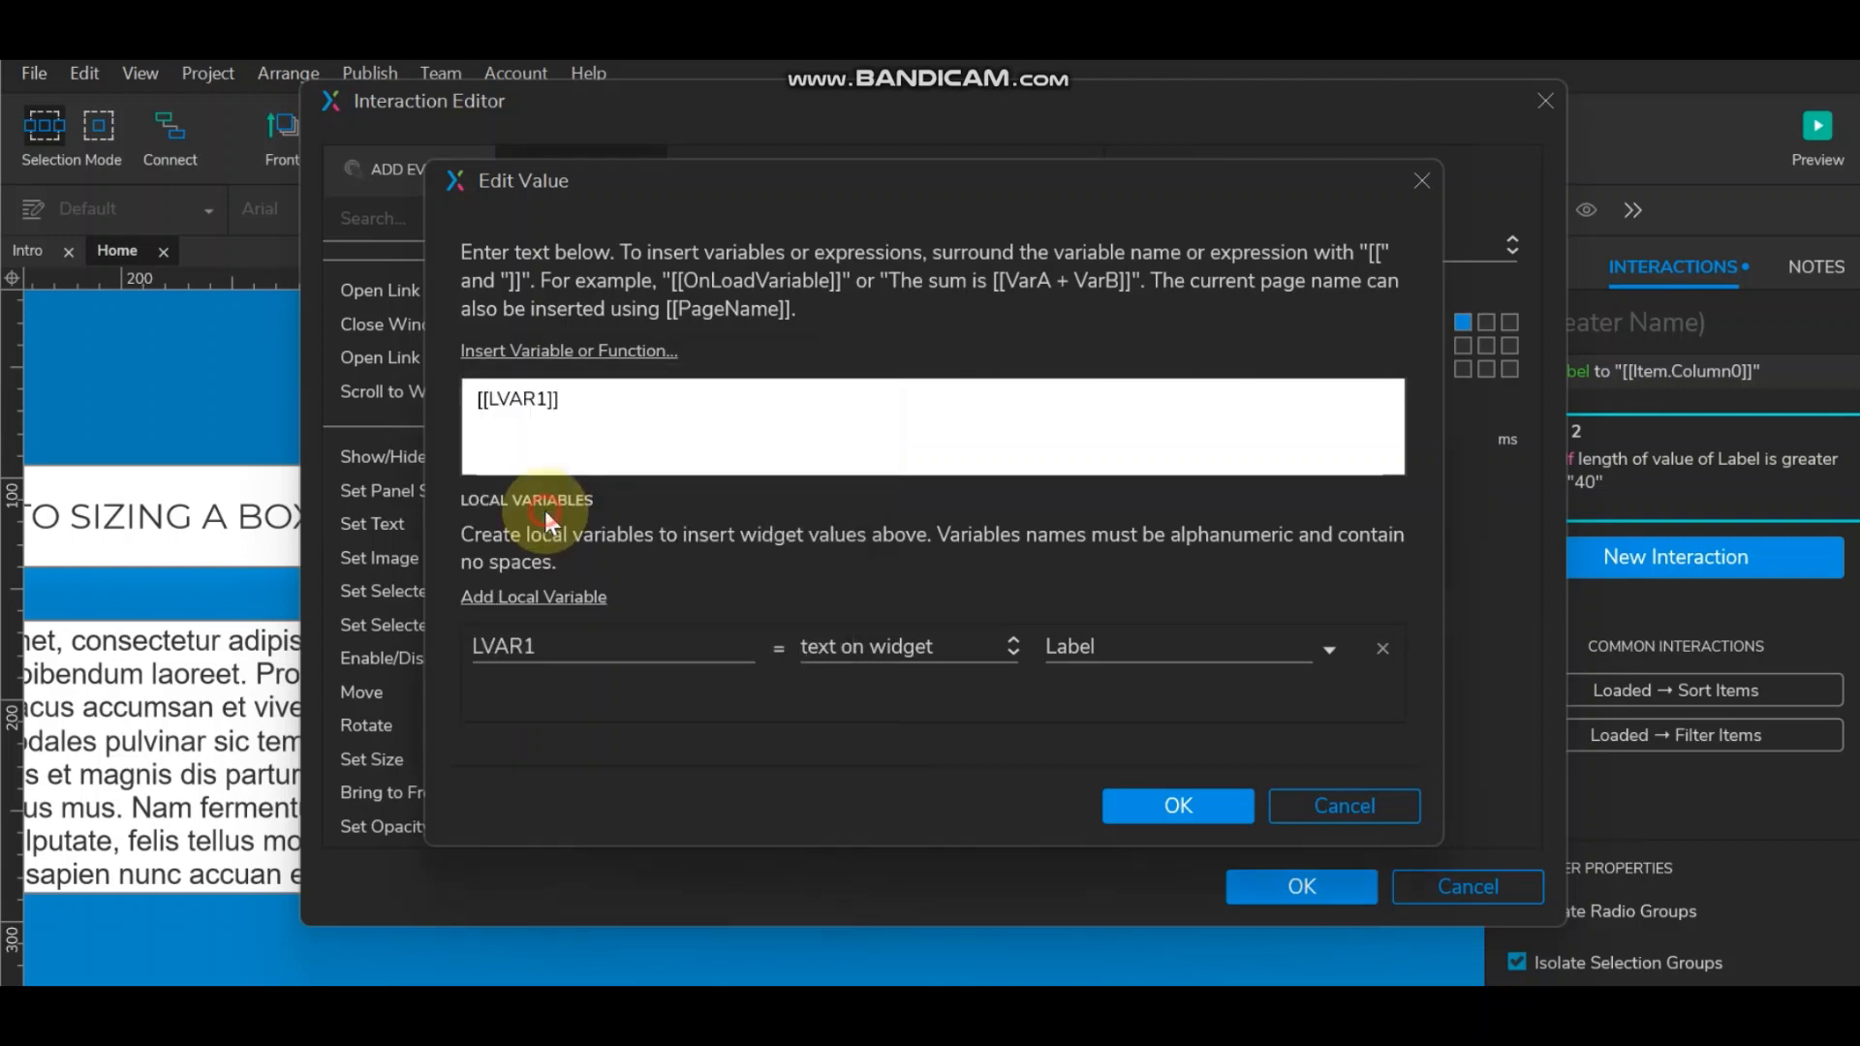
{"action": "left_click", "coordinate": [594, 398]}
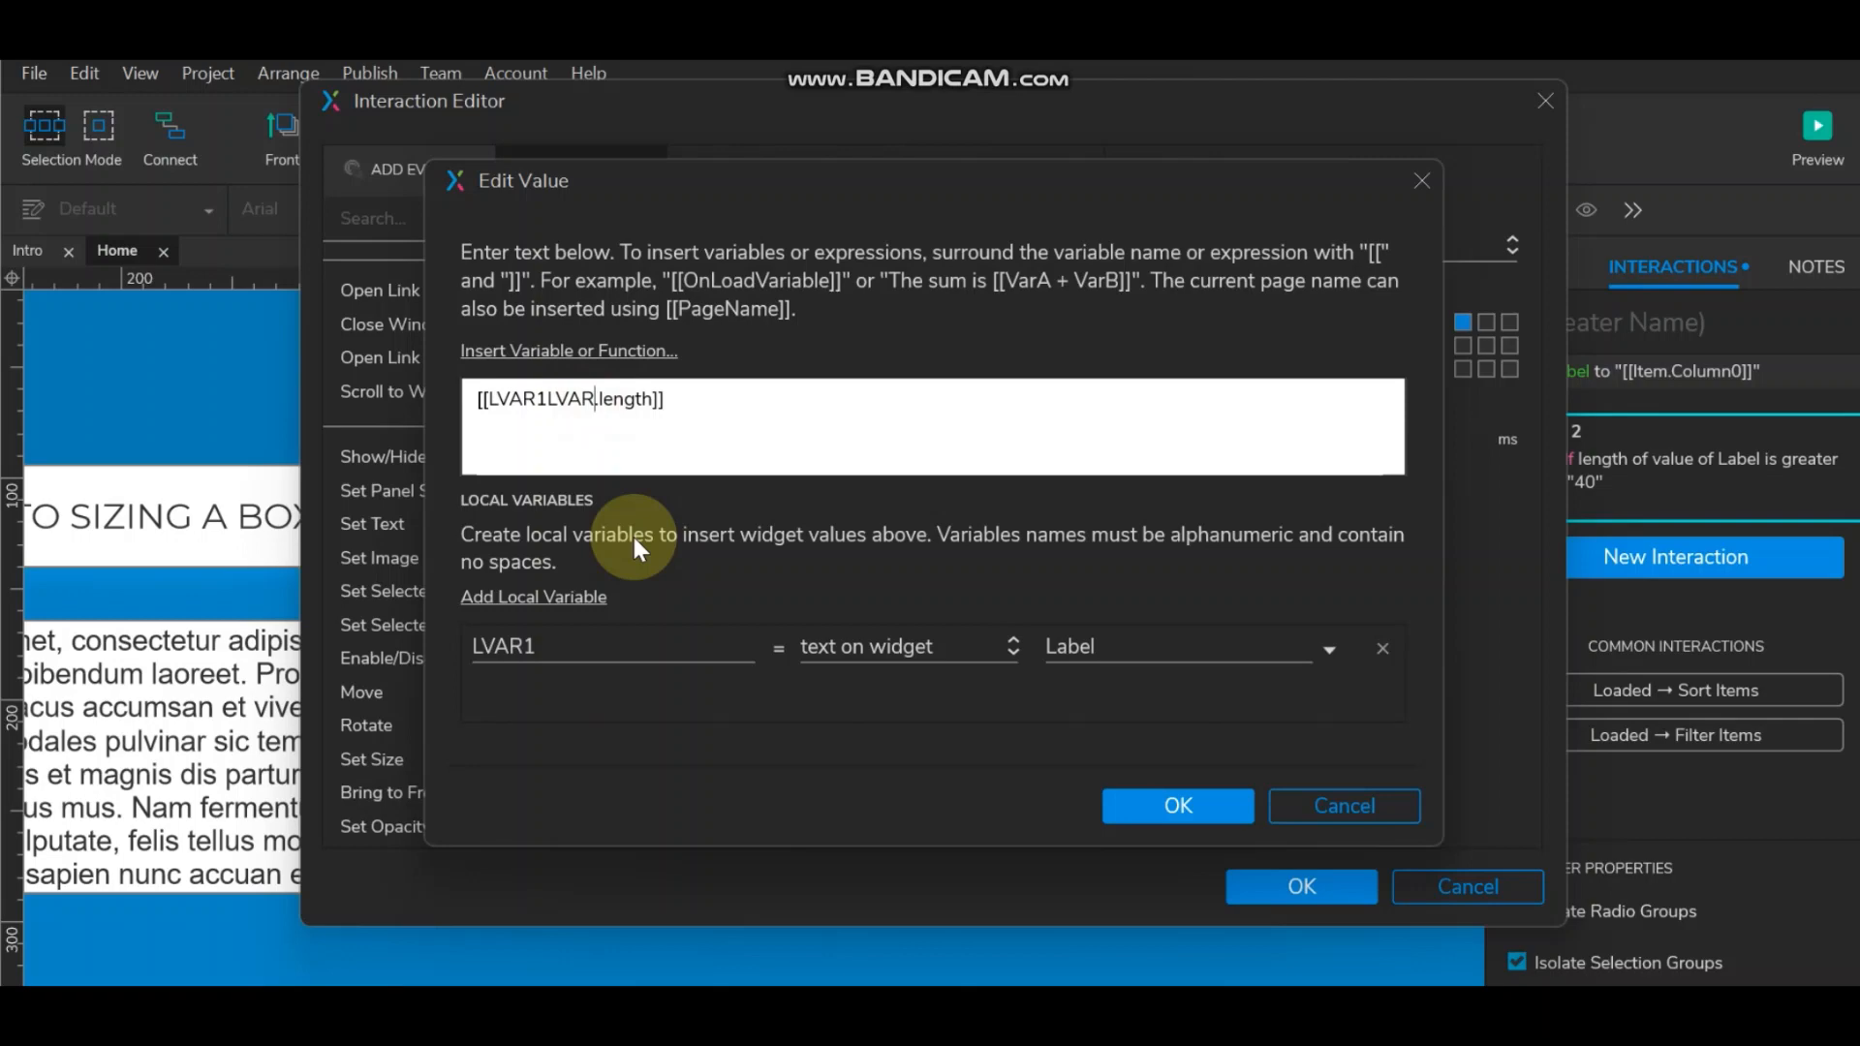
{"action": "key", "text": "BackSpace"}
{"action": "key", "text": "BackSpace"}
{"action": "key", "text": "BackSpace"}
{"action": "key", "text": "BackSpace"}
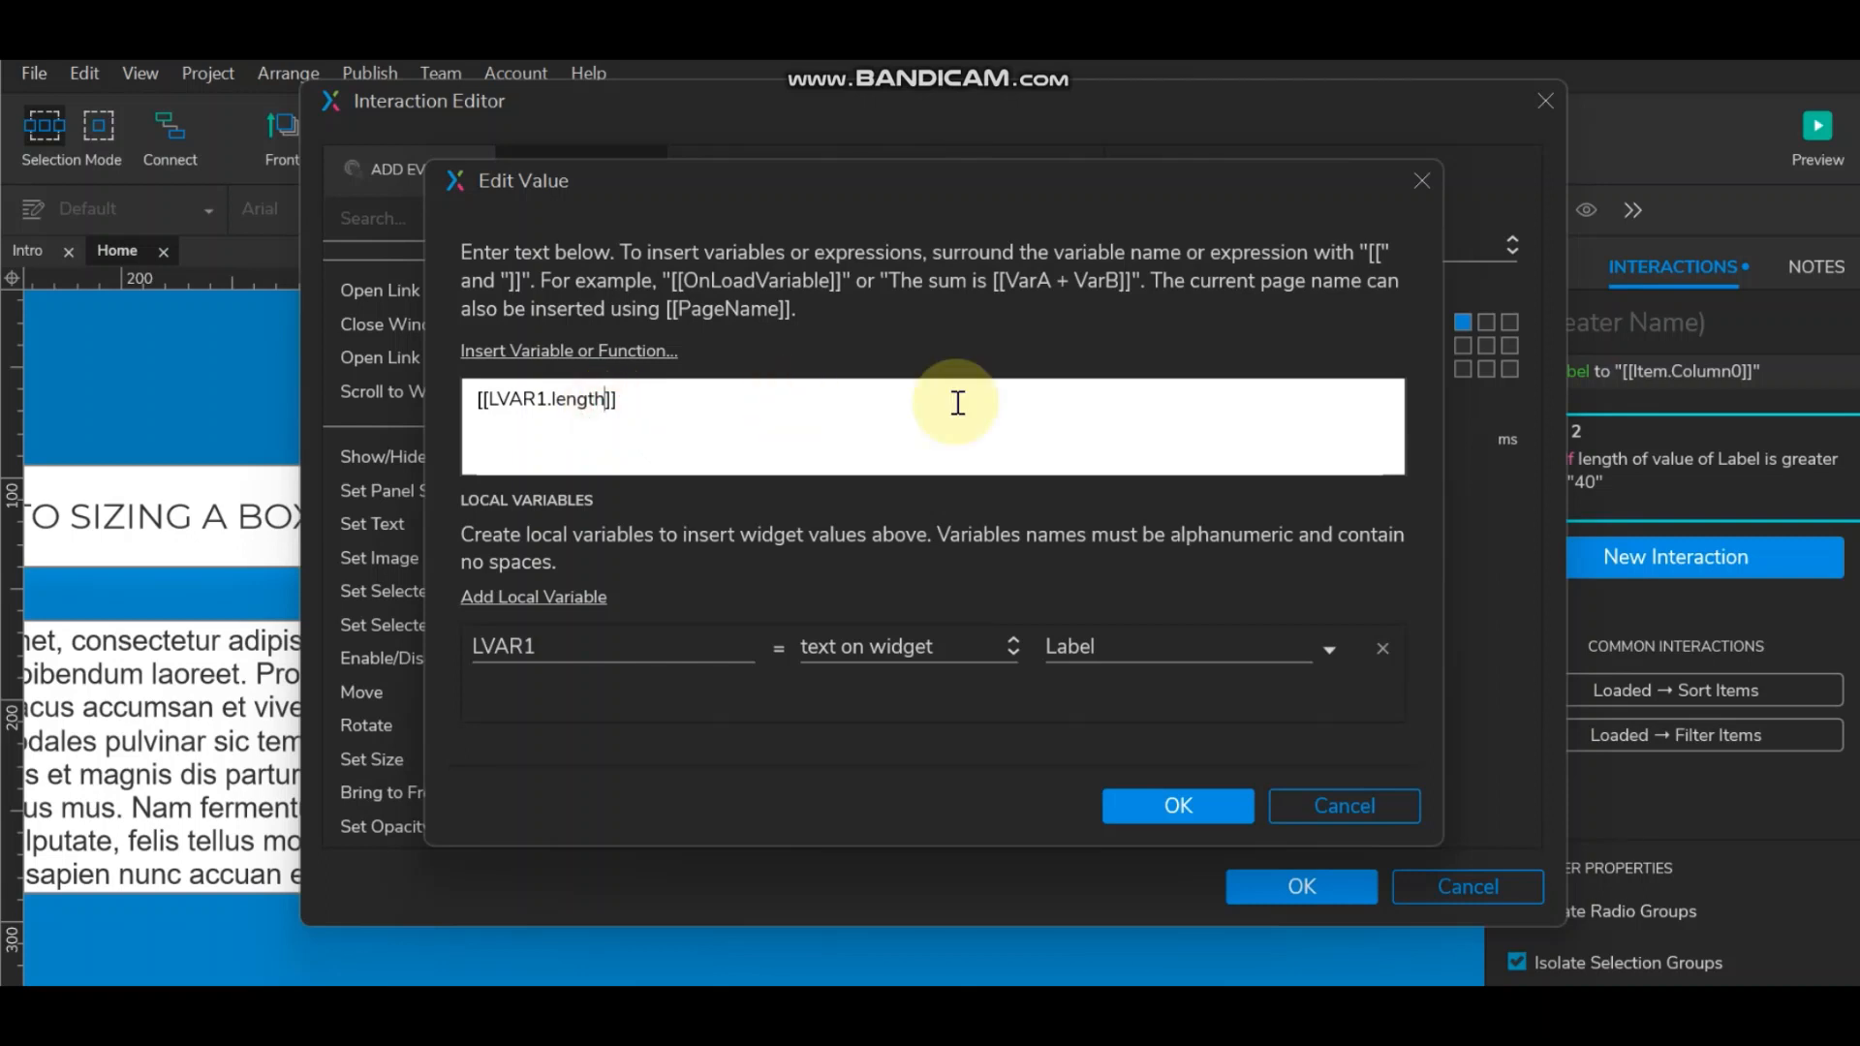
Step: Extend the height expression to [[LVAR1.length*10/20+10]] and save the repeater's interactions
{"action": "type", "text": "*10/20+10"}
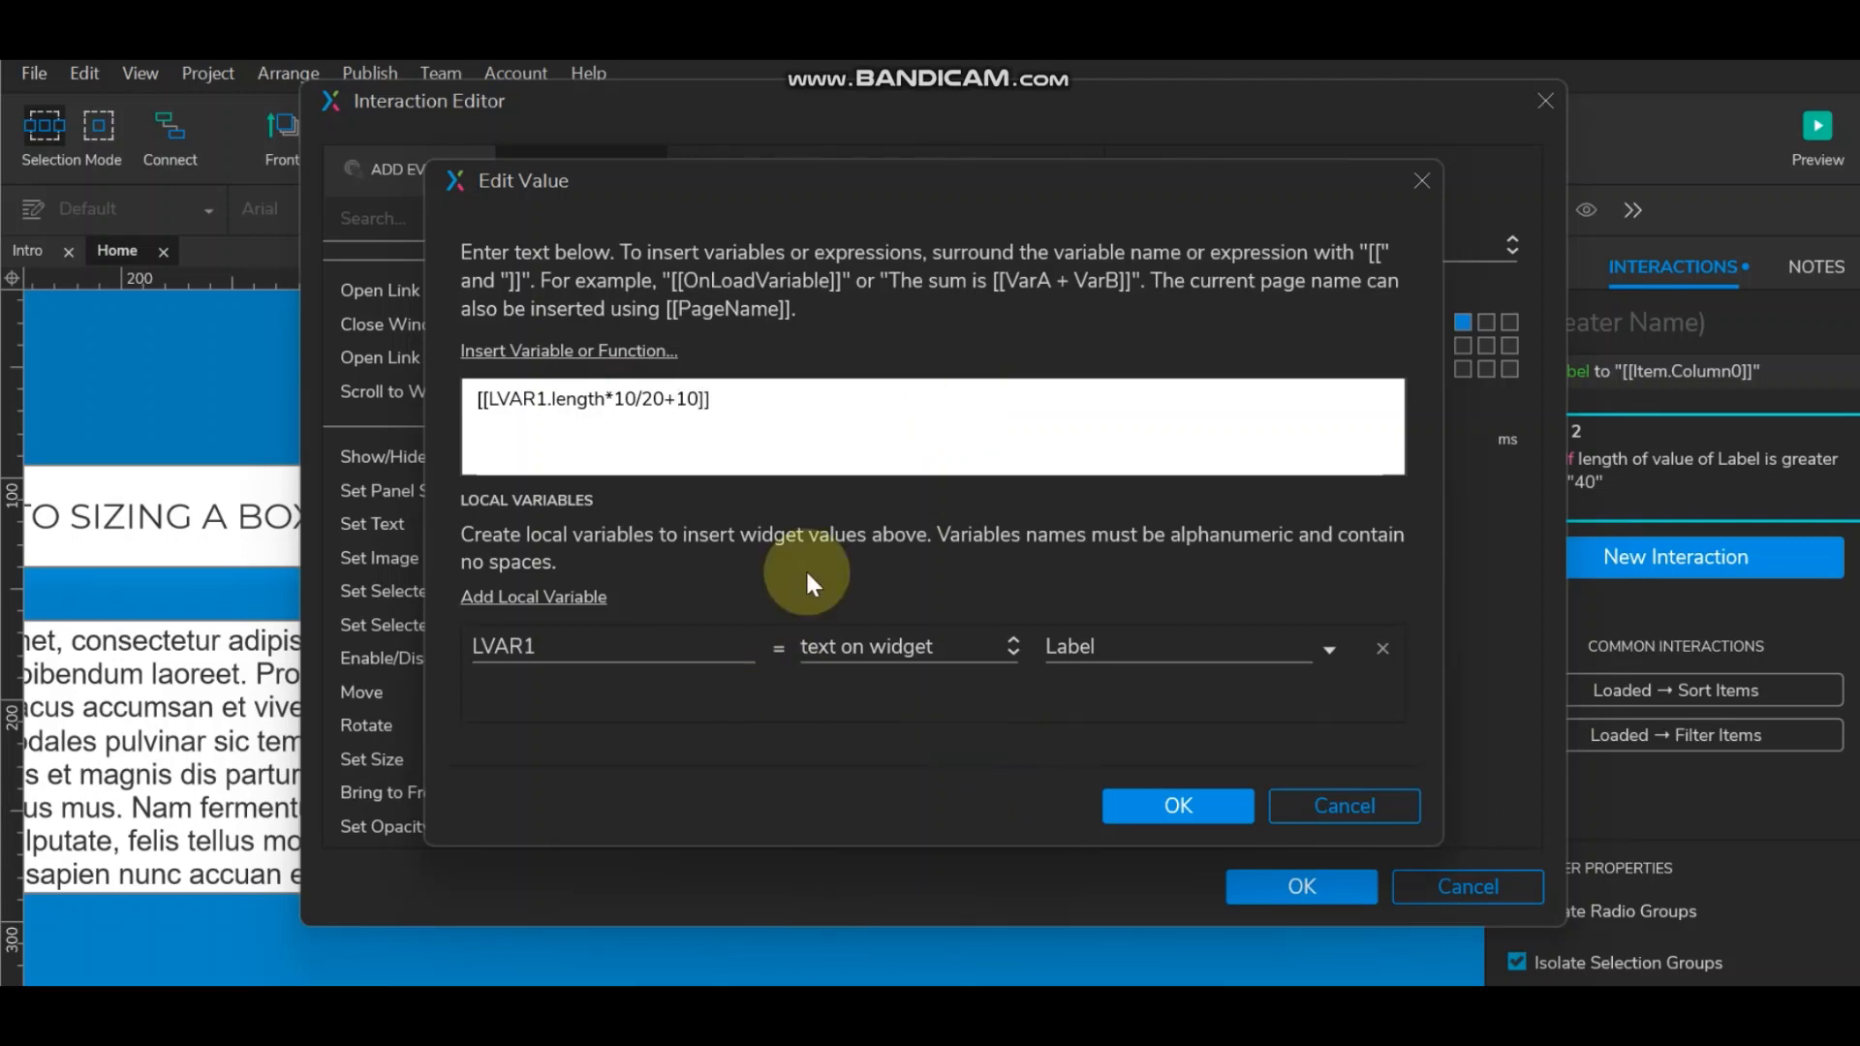
{"action": "left_click", "coordinate": [1180, 804]}
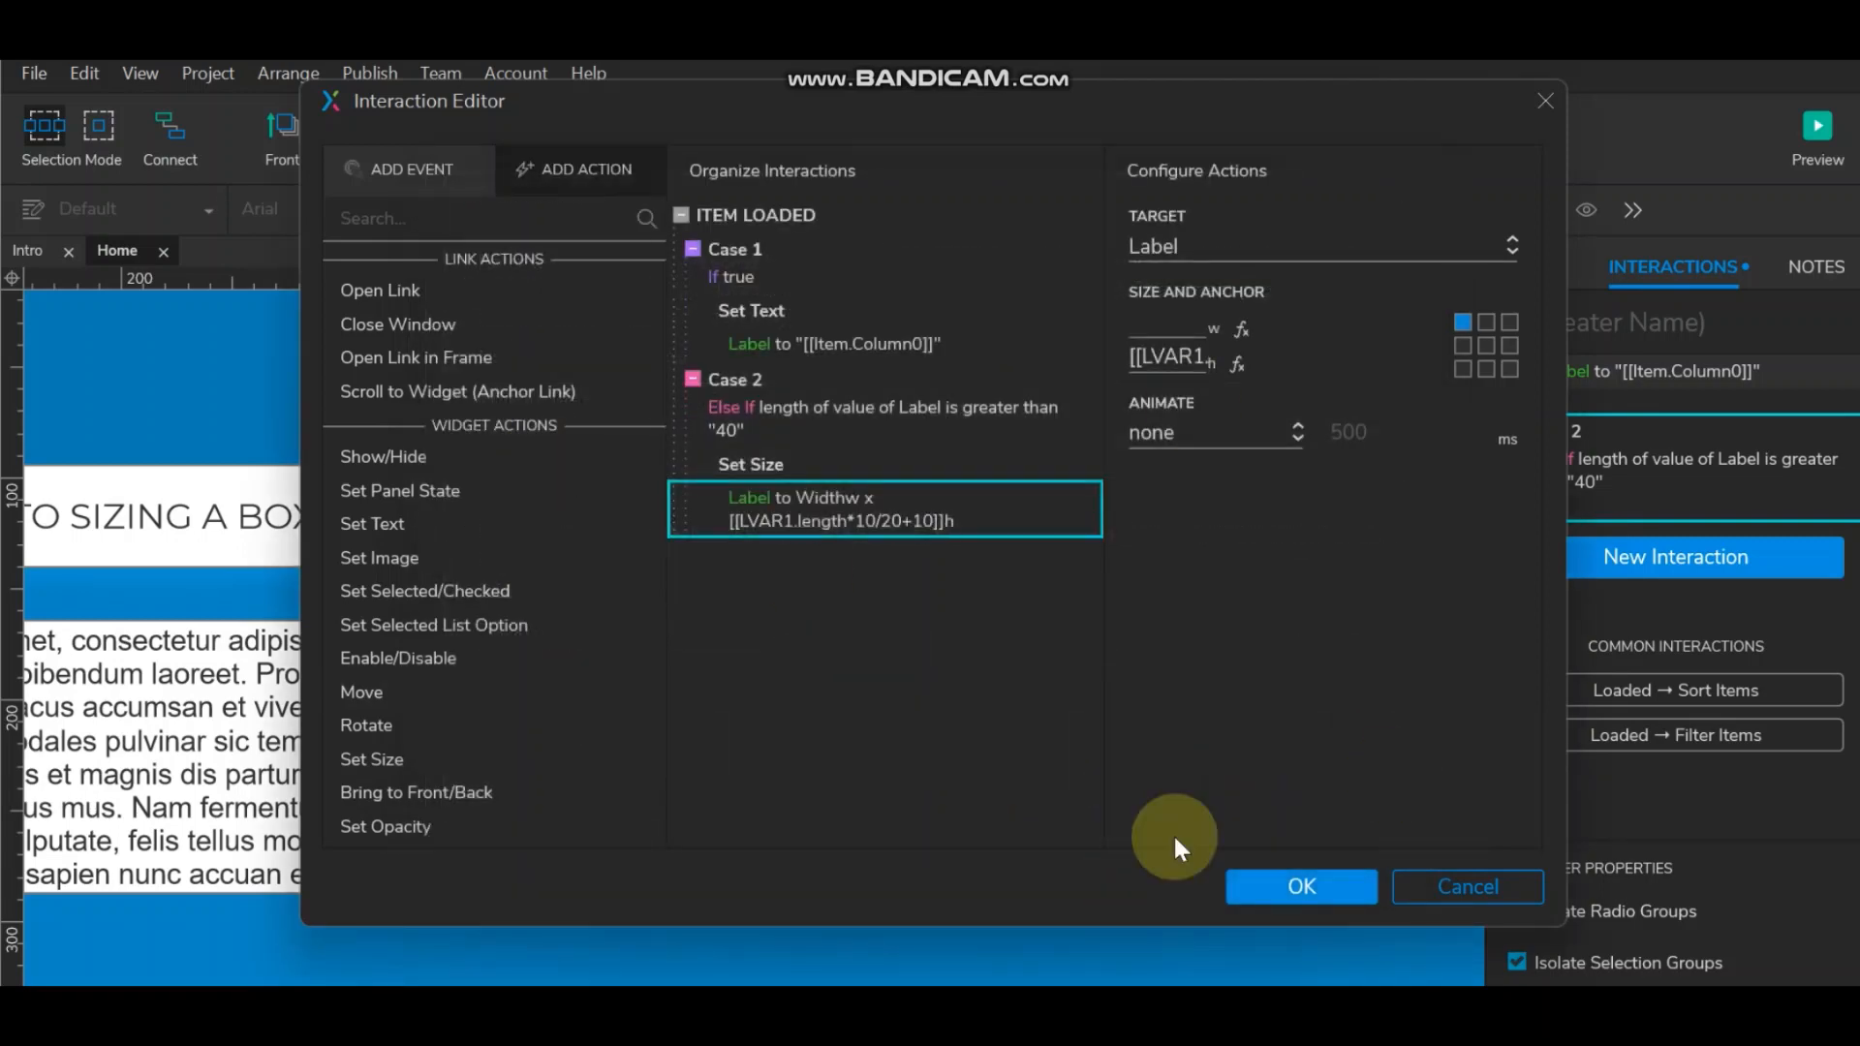
{"action": "left_click", "coordinate": [1277, 885]}
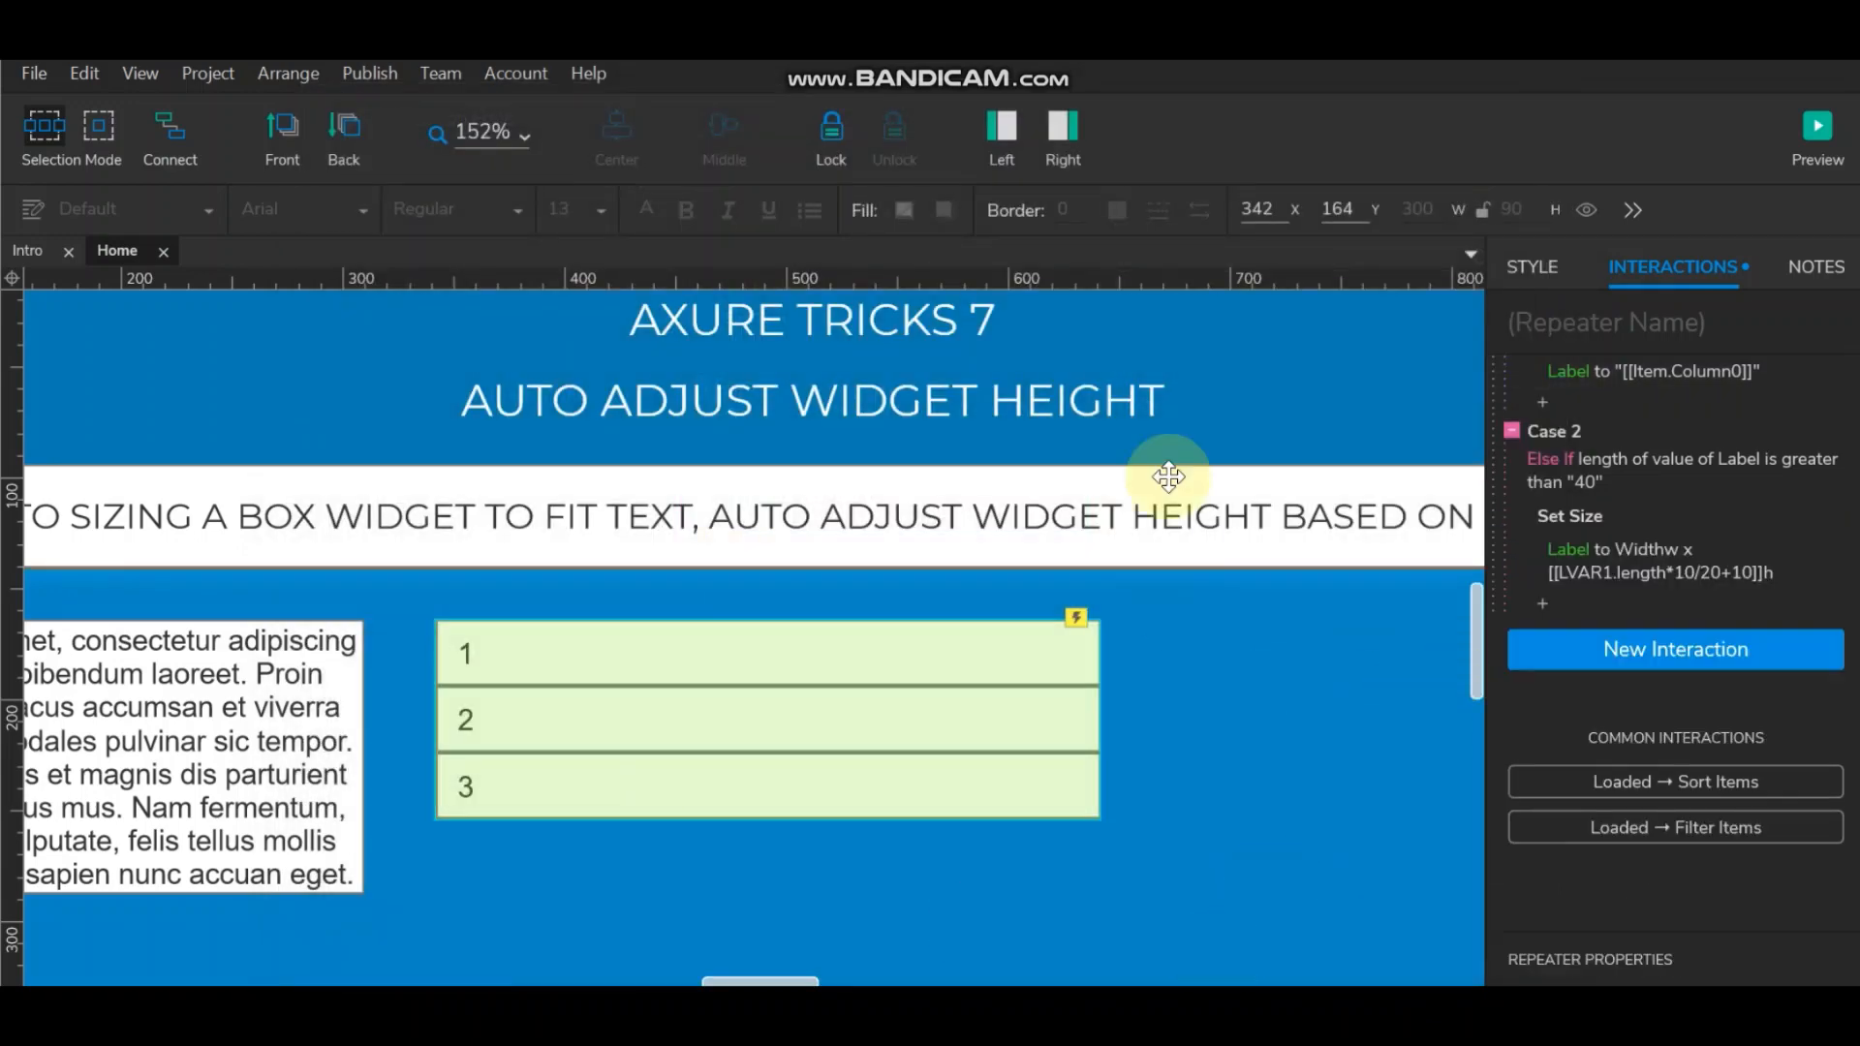
Step: Copy the full Lorem ipsum text from the white box beside the repeater
{"action": "left_click", "coordinate": [1516, 271]}
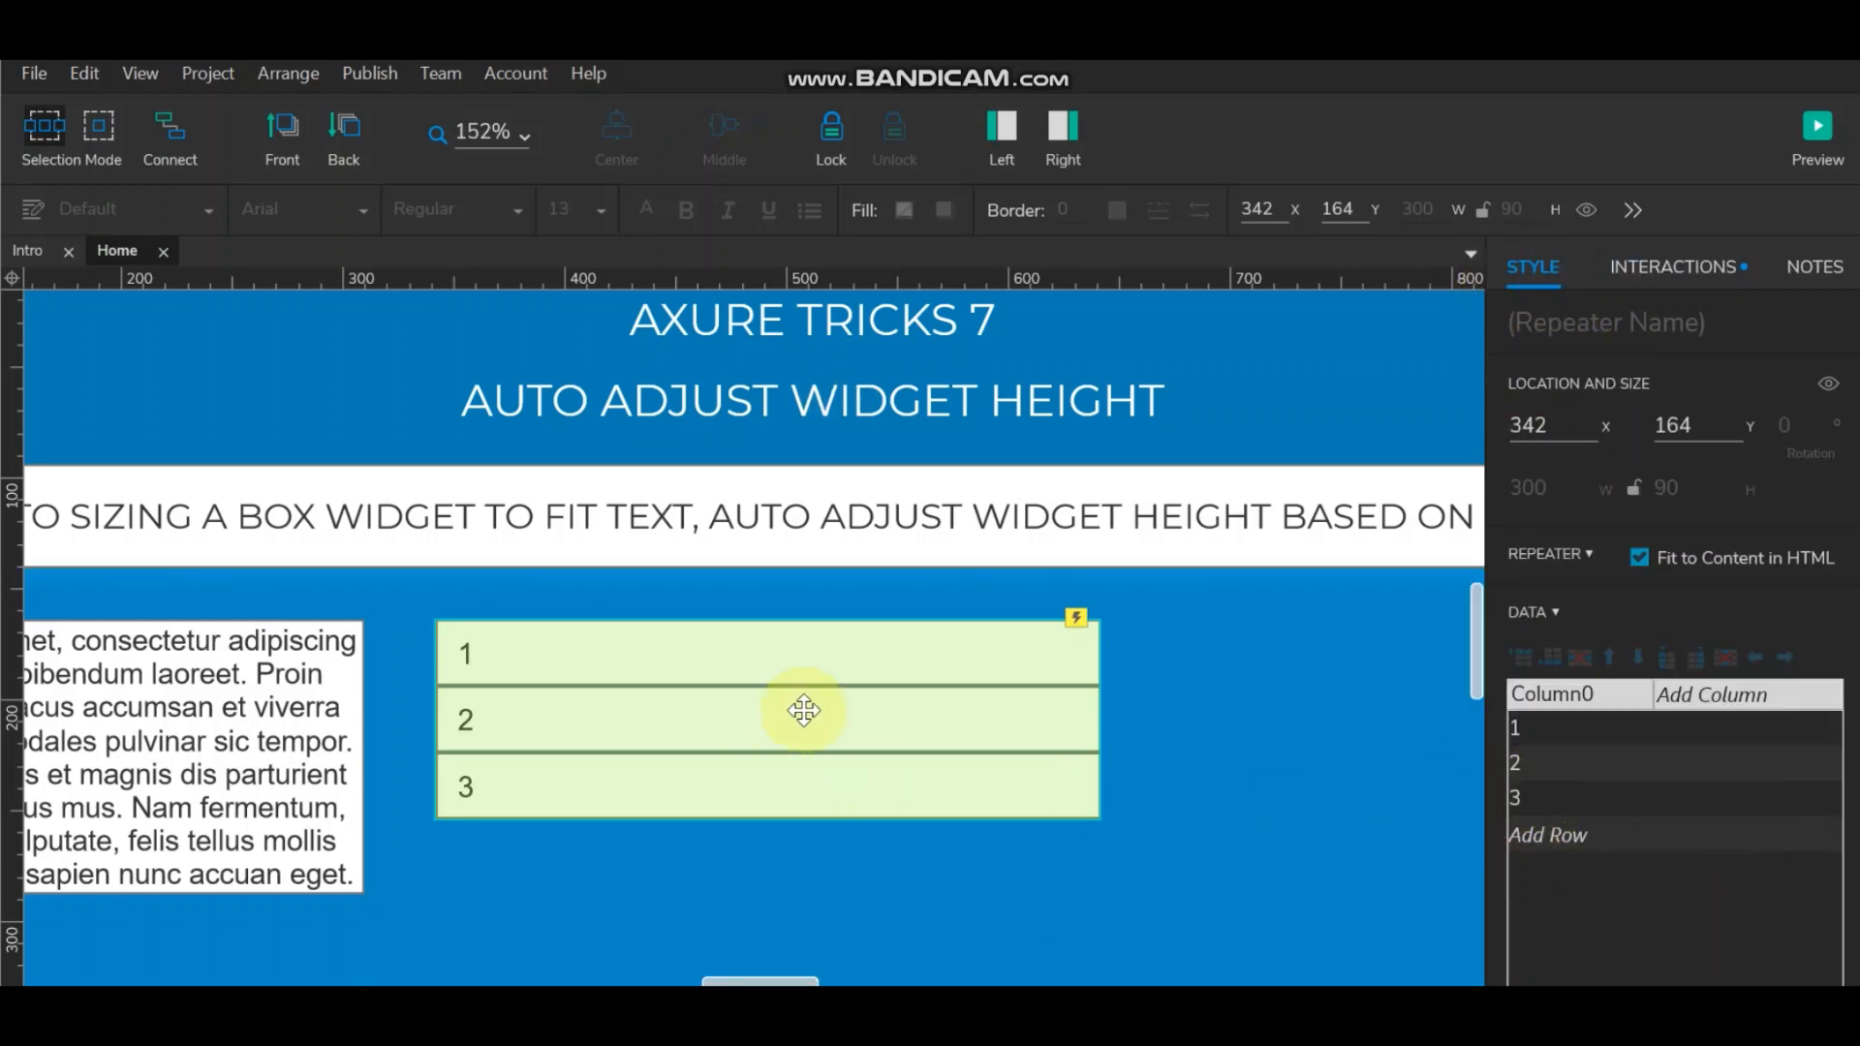
{"action": "scroll", "coordinate": [804, 710], "scroll_direction": "down", "scroll_amount": 3, "text": "ctrl"}
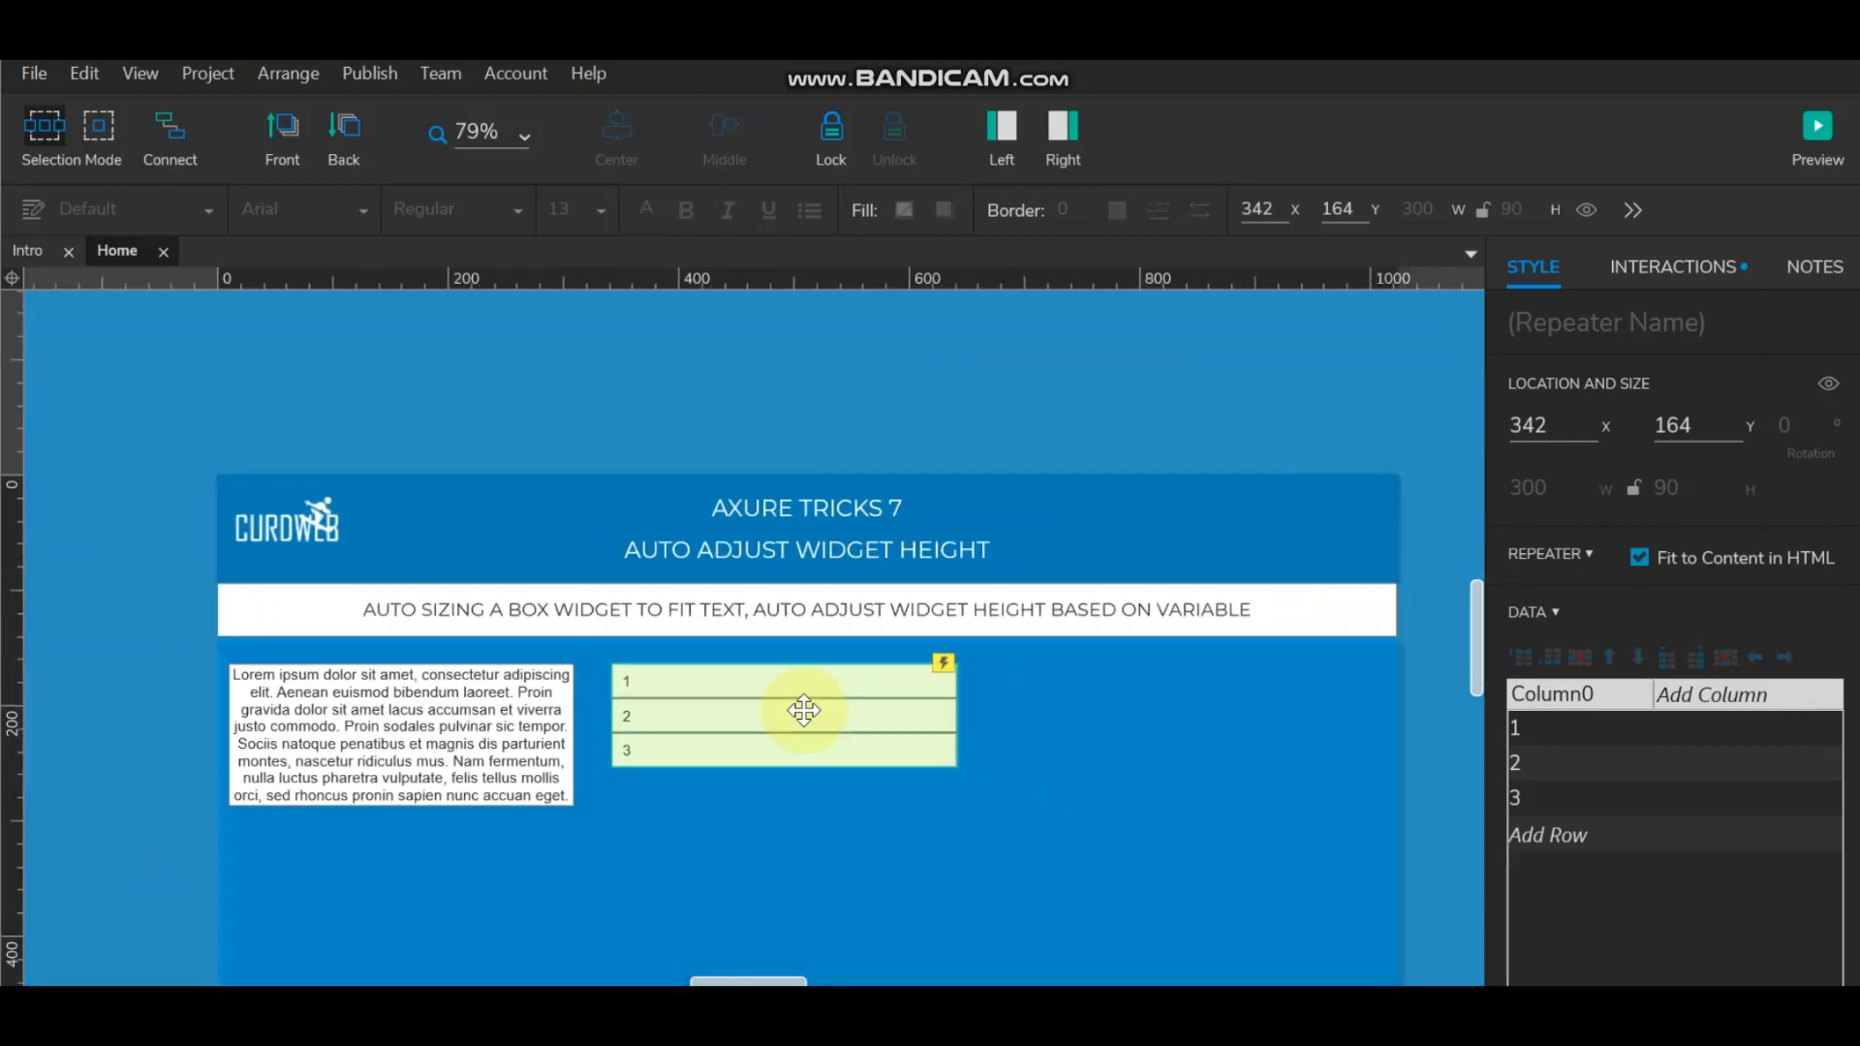
{"action": "left_click", "coordinate": [397, 748]}
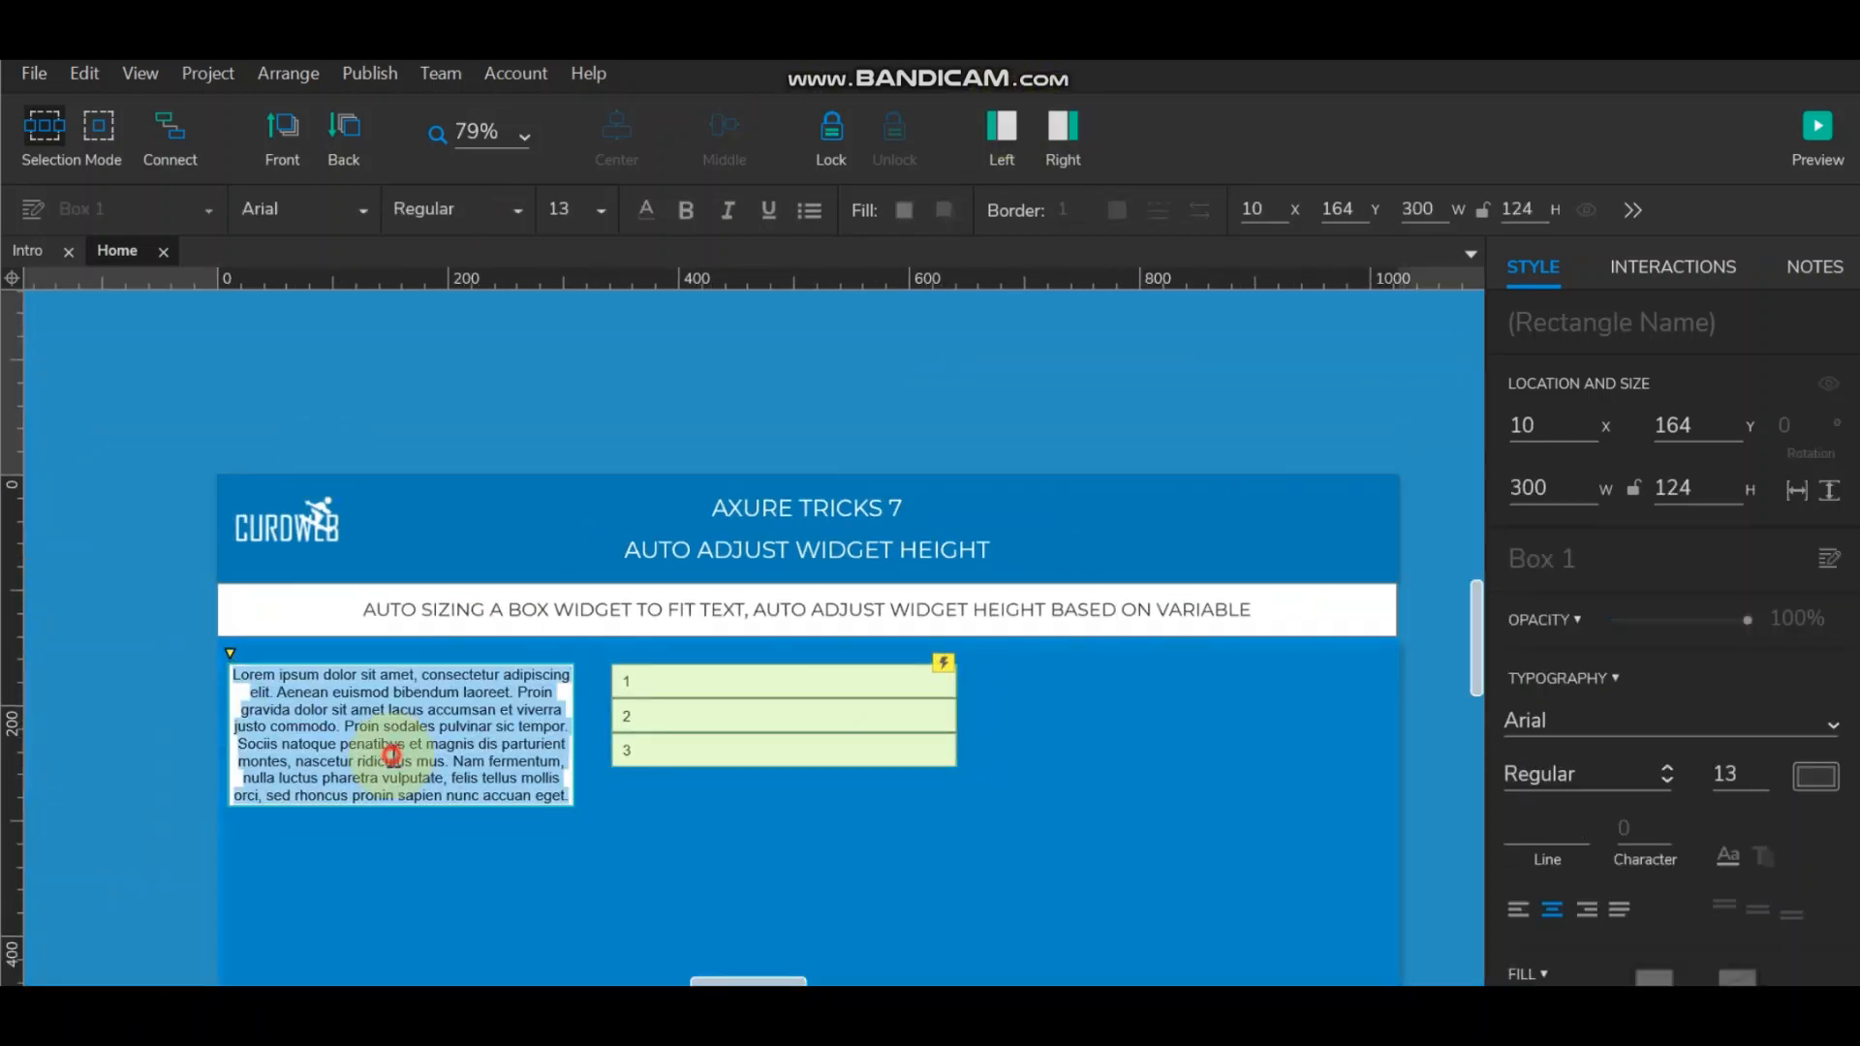
{"action": "left_click", "coordinate": [454, 455]}
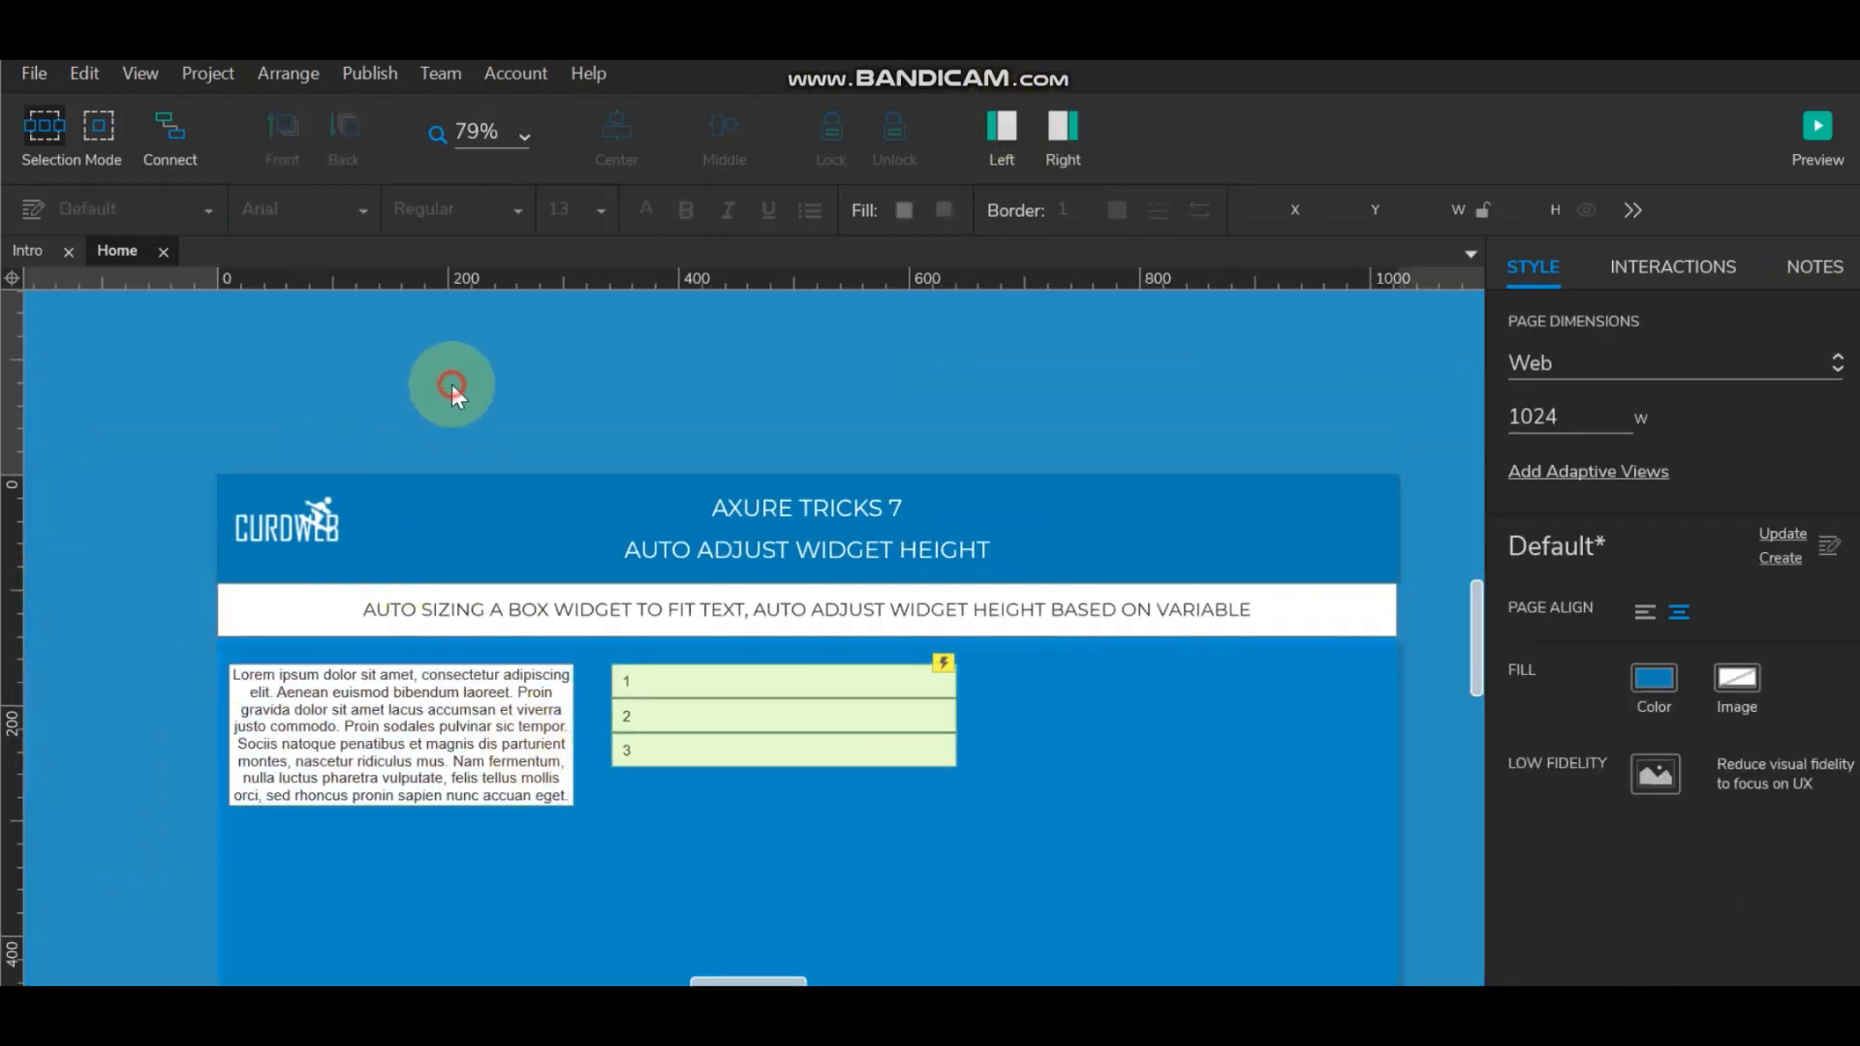
Step: Replace the first Column0 value in the repeater's data with the copied Lorem ipsum text
{"action": "scroll", "coordinate": [513, 489], "scroll_direction": "up", "scroll_amount": 3, "text": "ctrl"}
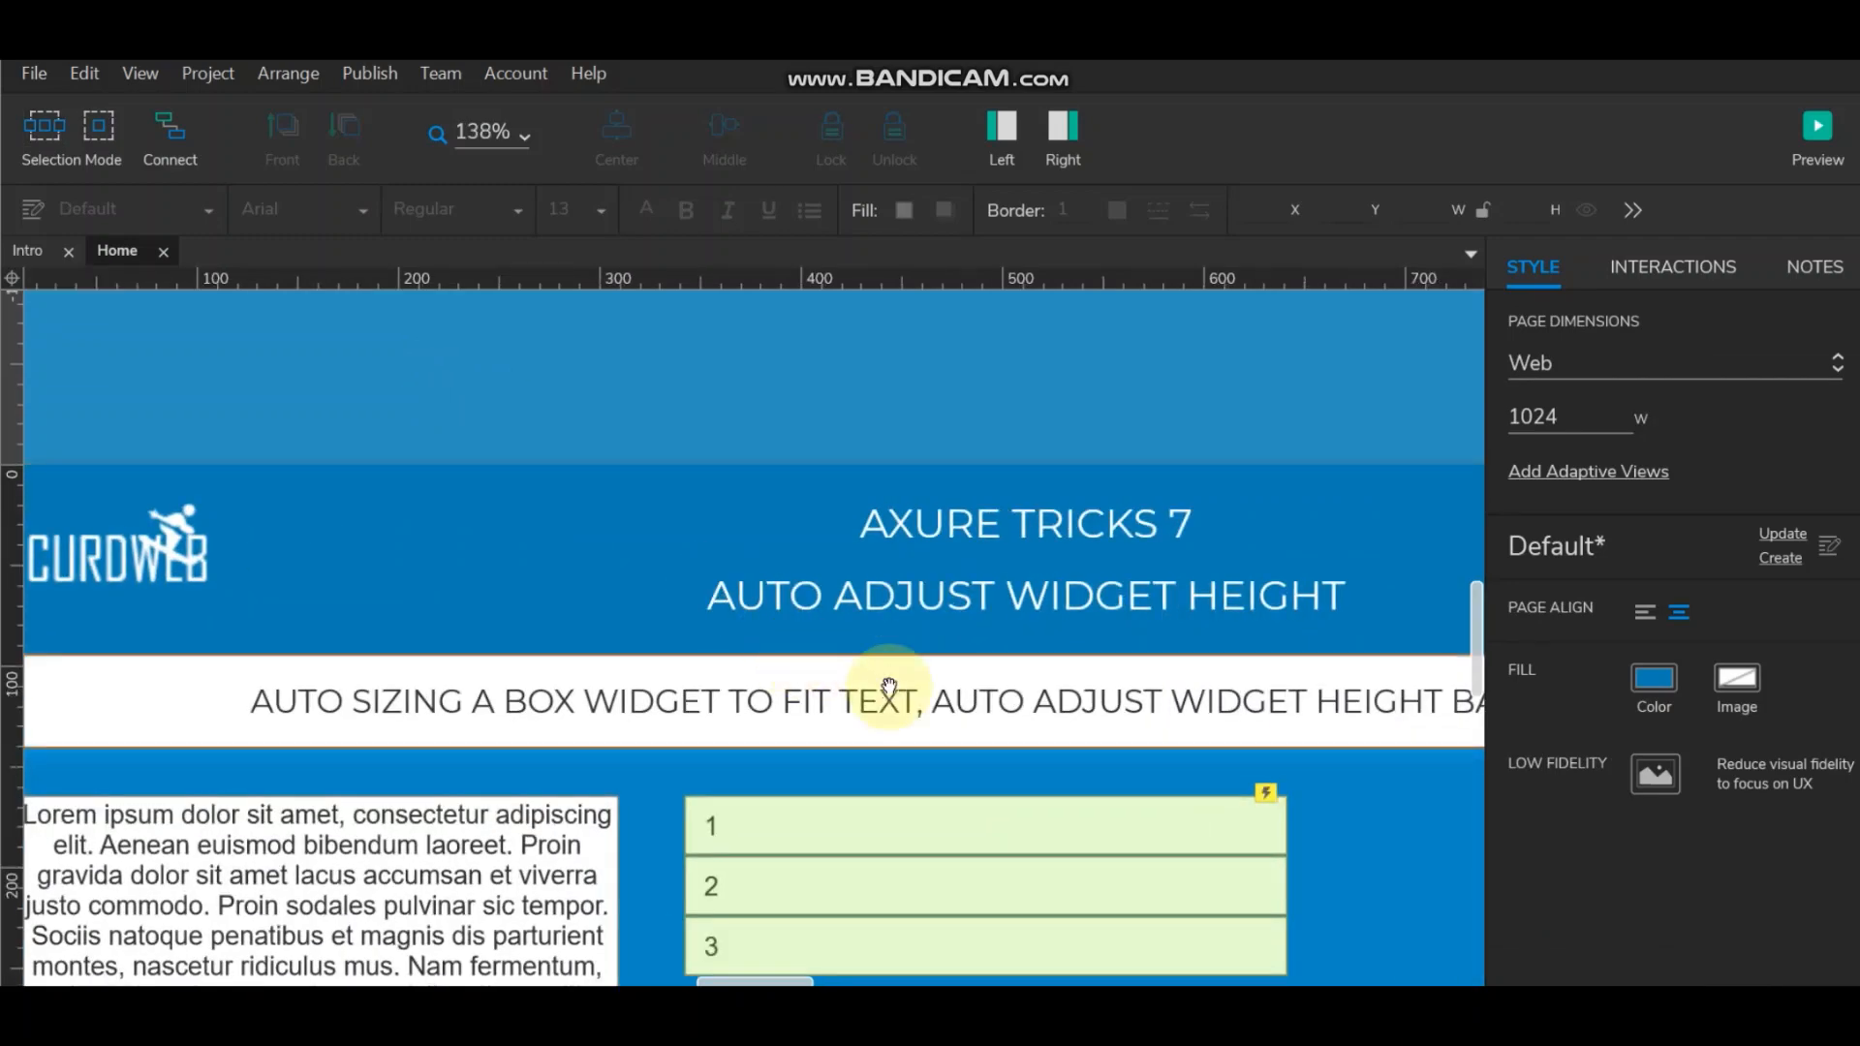
{"action": "left_click_drag", "start_coordinate": [845, 618], "coordinate": [644, 386]}
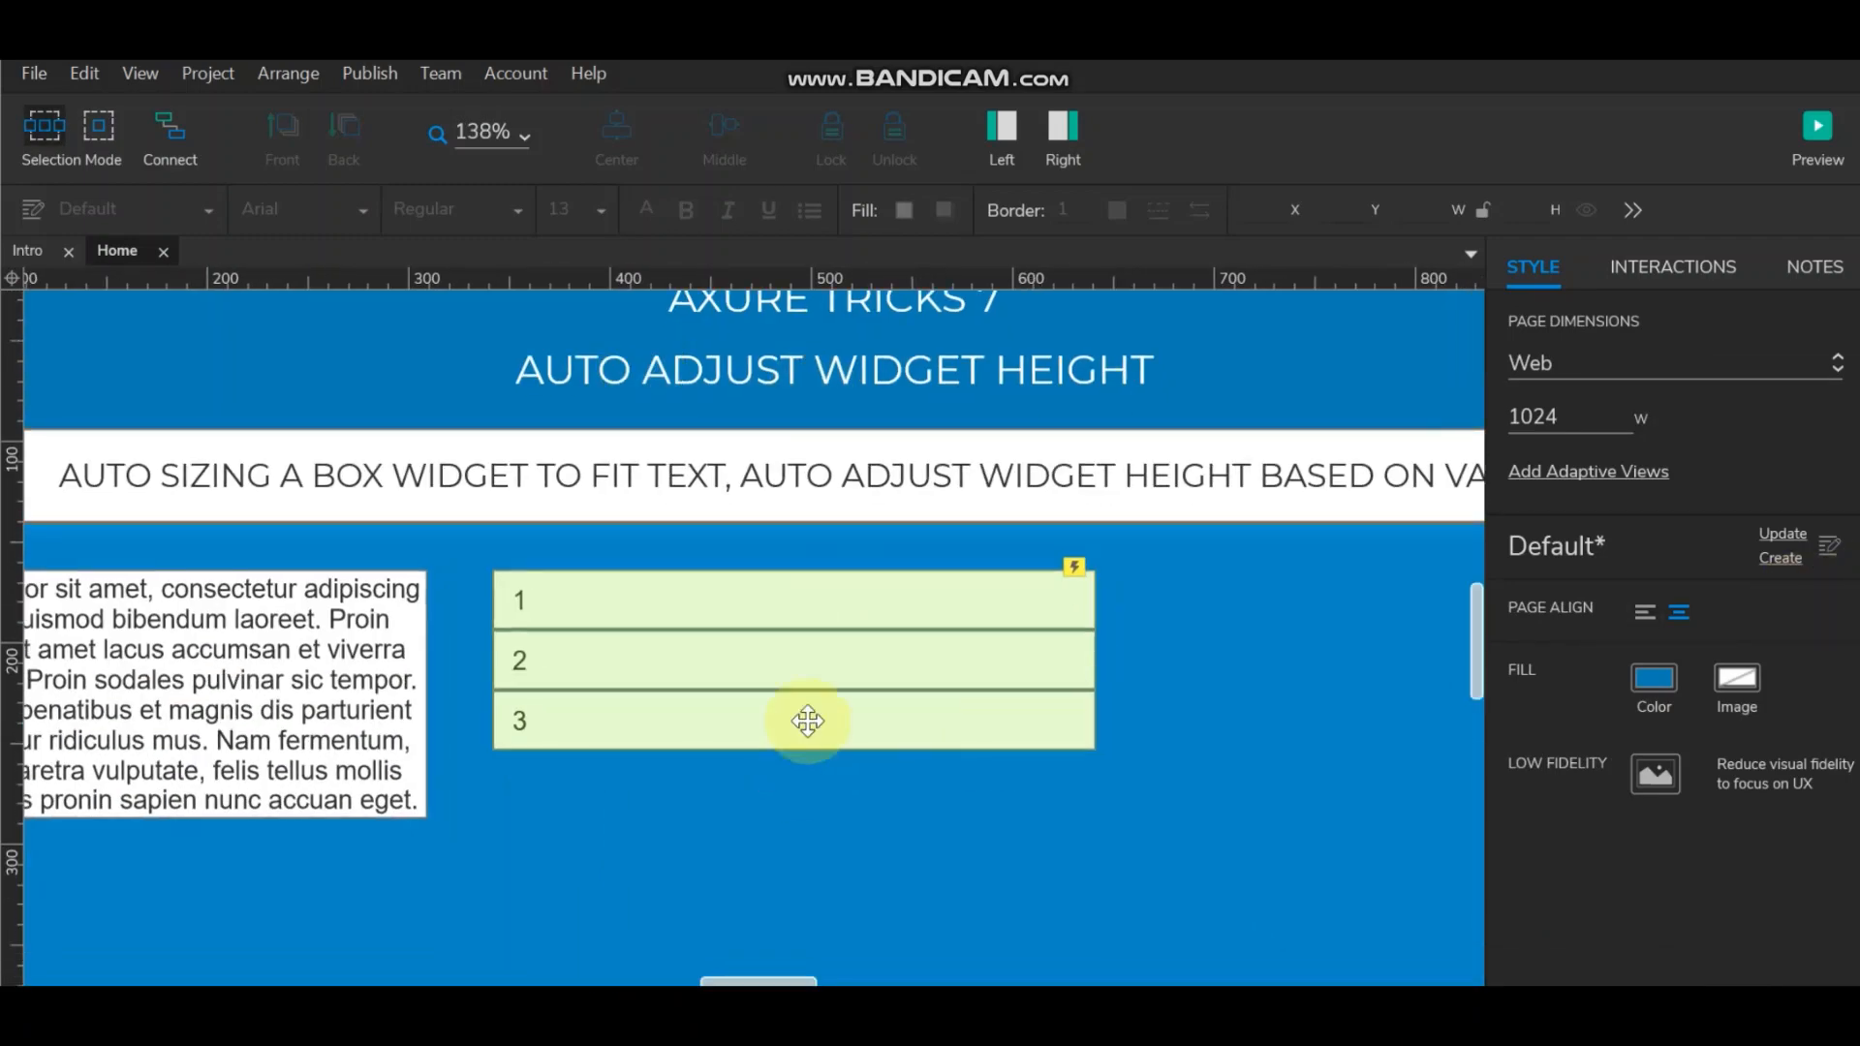
{"action": "left_click", "coordinate": [832, 664]}
{"action": "double_click", "coordinate": [1591, 724]}
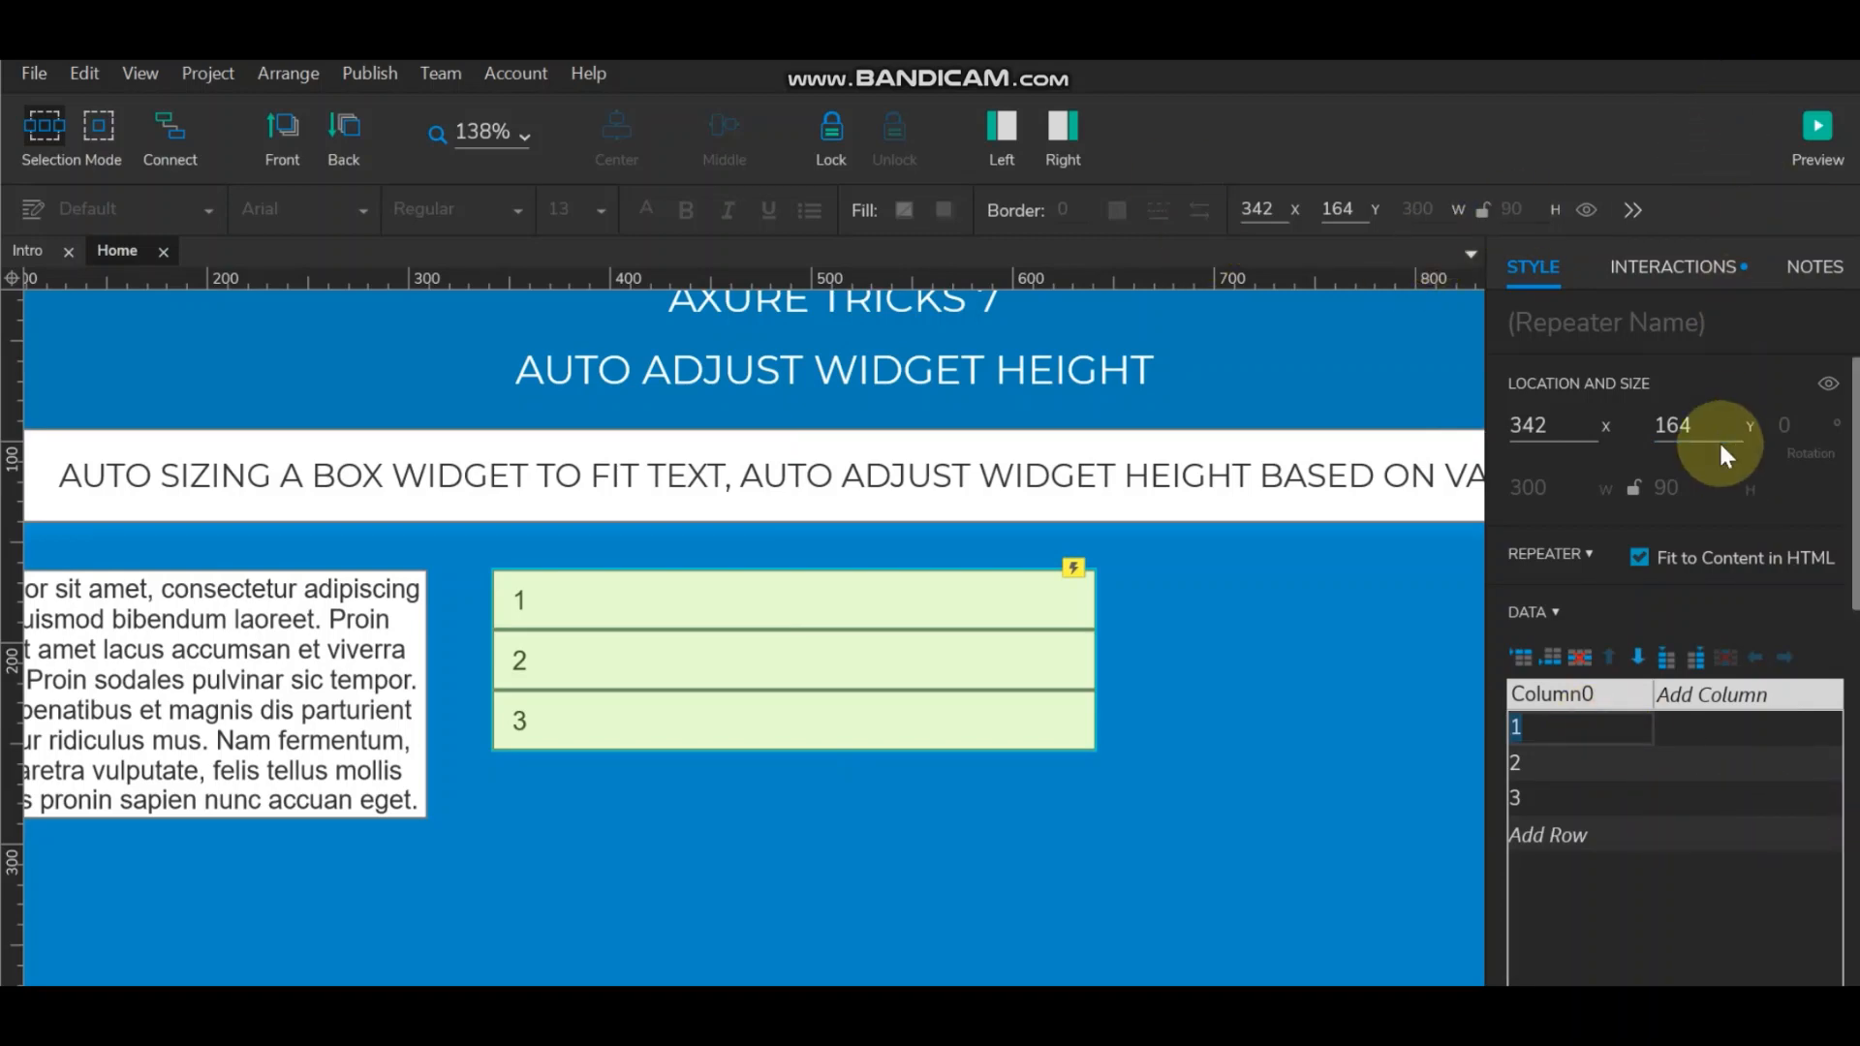
{"action": "left_click", "coordinate": [1551, 726]}
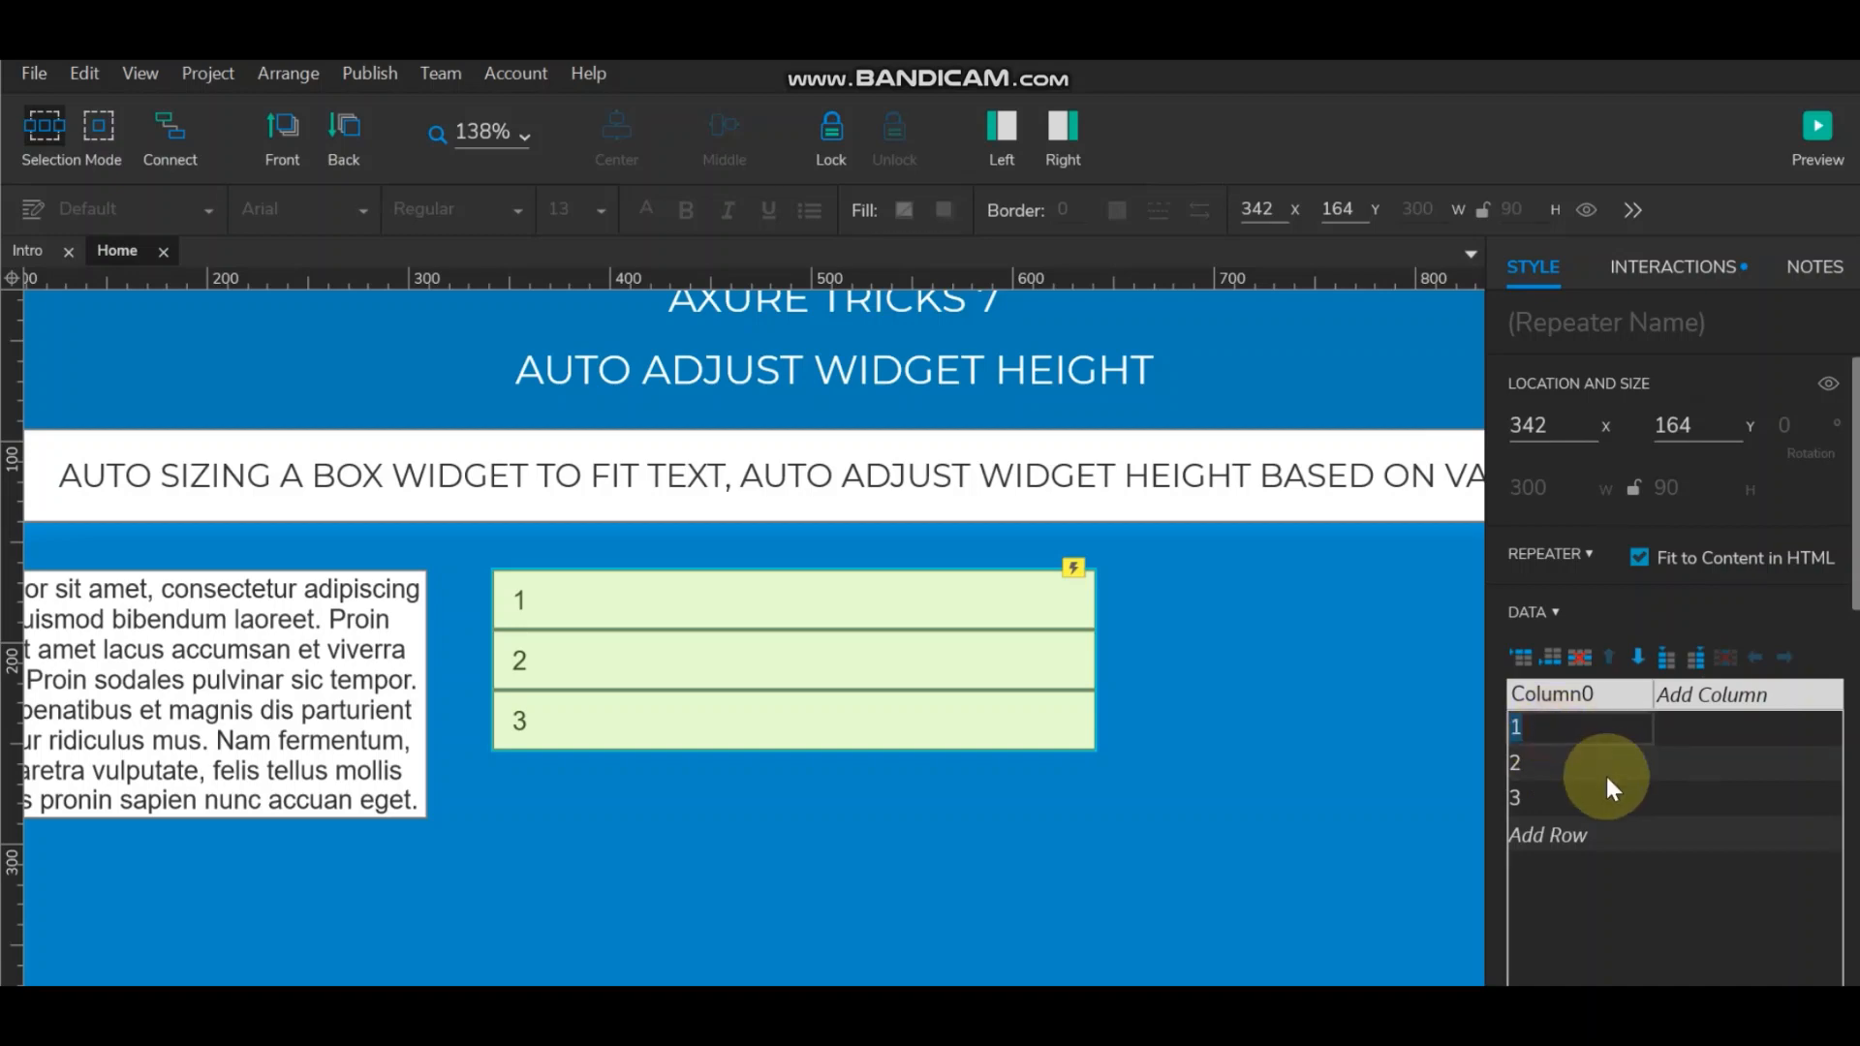
{"action": "type", "text": "Lorem ipsum dolor sit amet, consectetur adipiscing elit. Aenean euismod bibendum laoreet. Proin gravida dolor sit amet lacus accumsan et viverra justo commodo. Proin sodales pulvinar sic tempor. Sociis natoque penatibus et magnis dis parturient montes, nascetur ridiculus mus. Nam fermentum, nulla luctus pharetra vulputate, felis tellus mollis orci, sed rhoncus pronin sapien nunc accuan eget."}
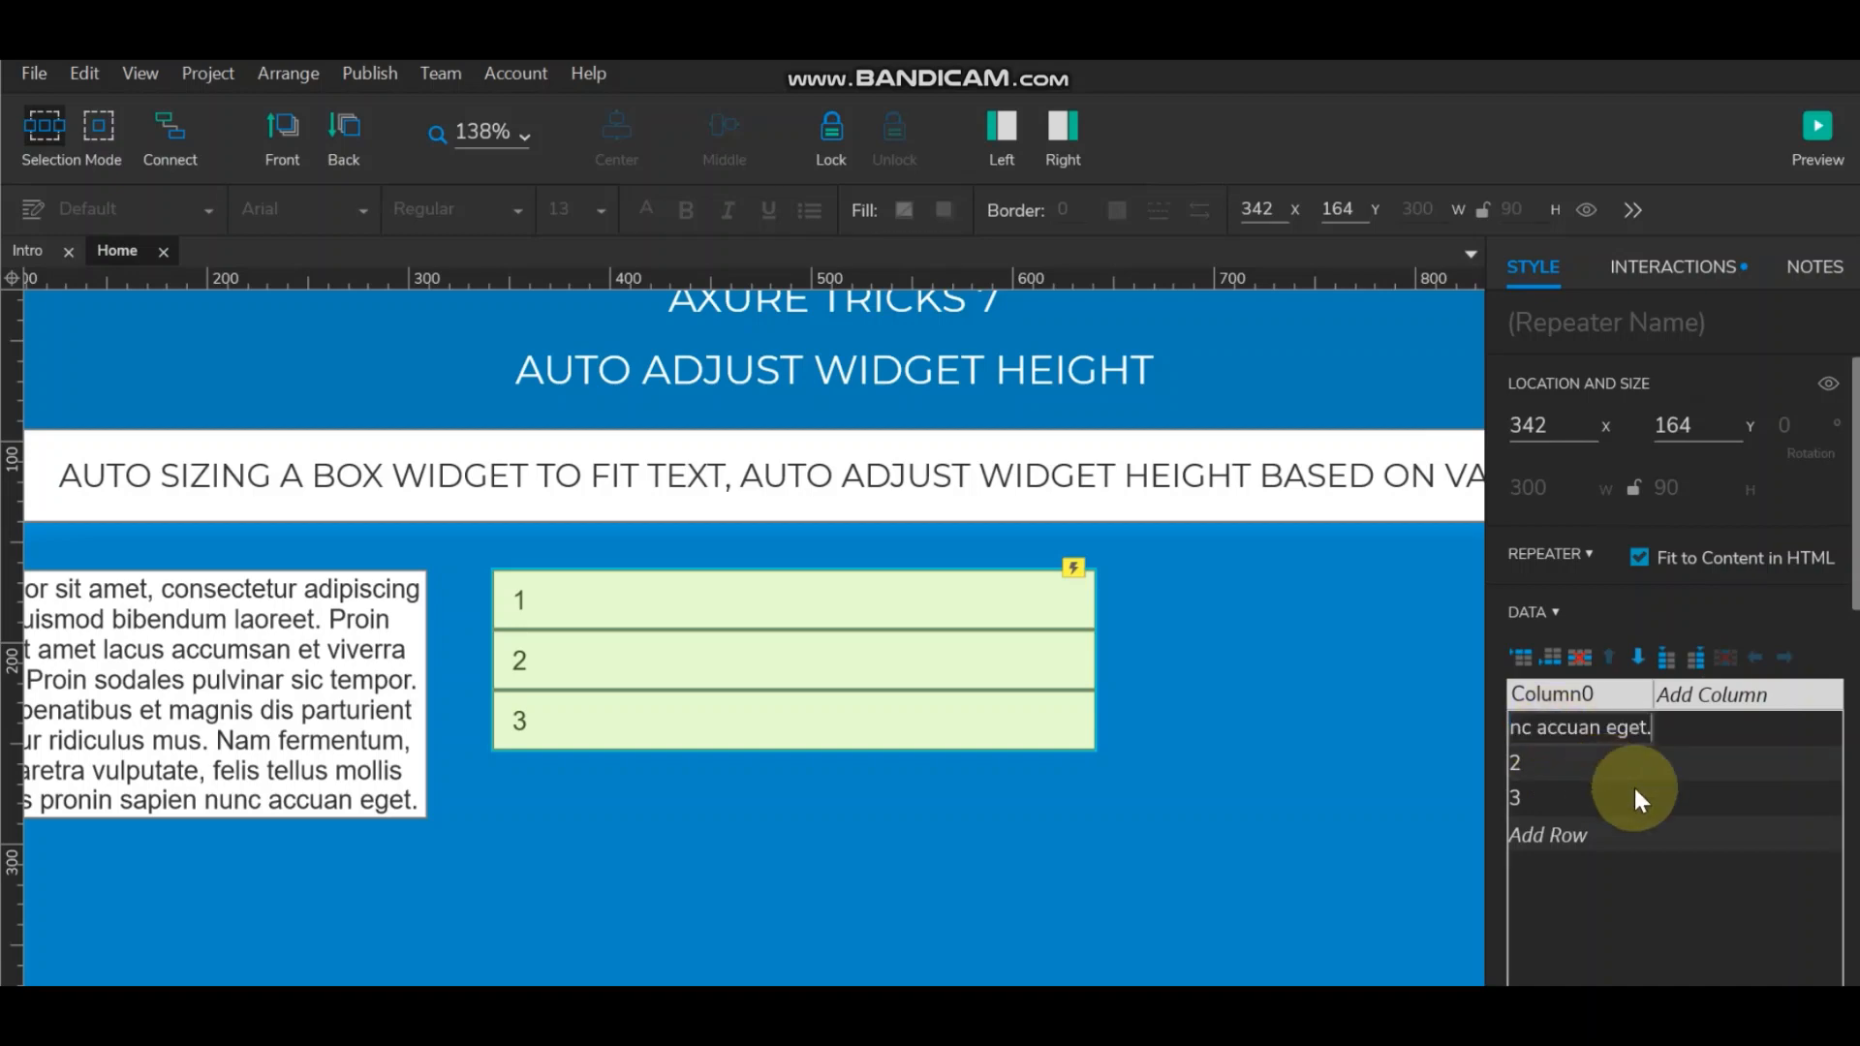
{"action": "key", "text": "Return"}
{"action": "left_click", "coordinate": [1286, 768]}
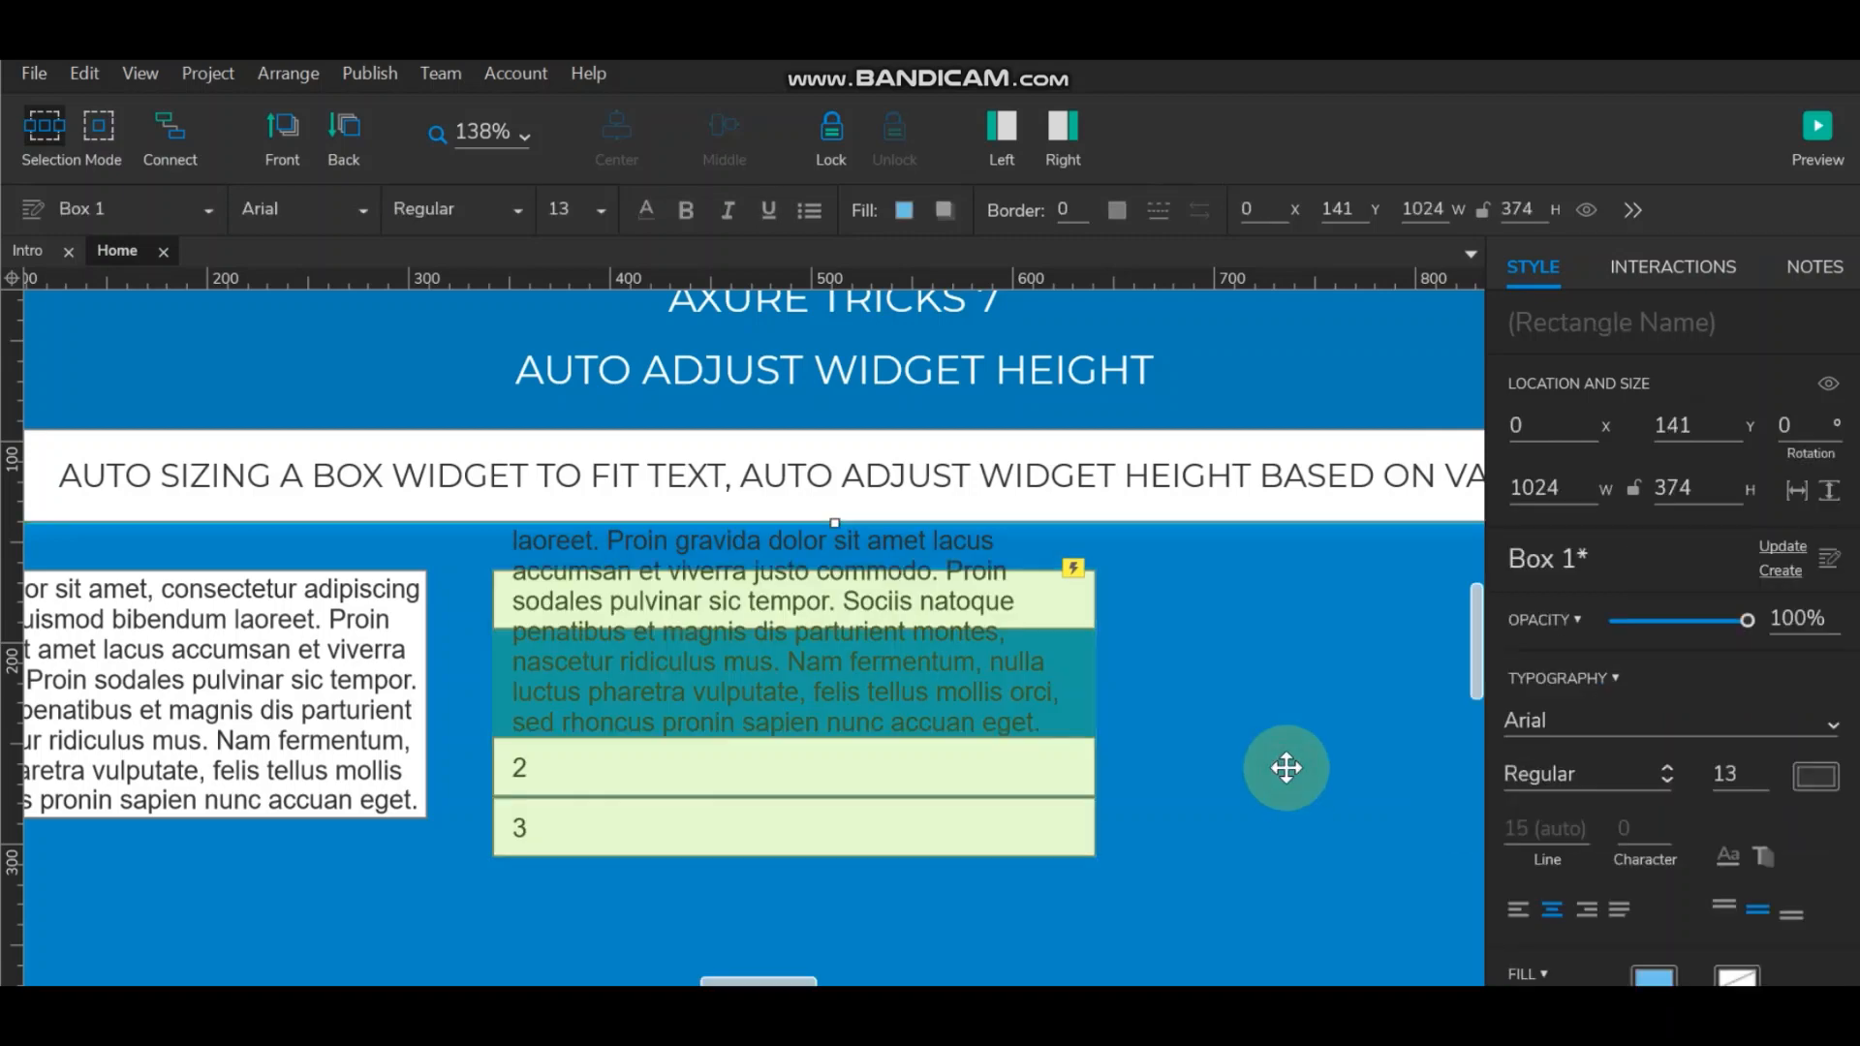
Step: Toggle the repeater's Case 2 condition from Else If to If
{"action": "left_click", "coordinate": [815, 655]}
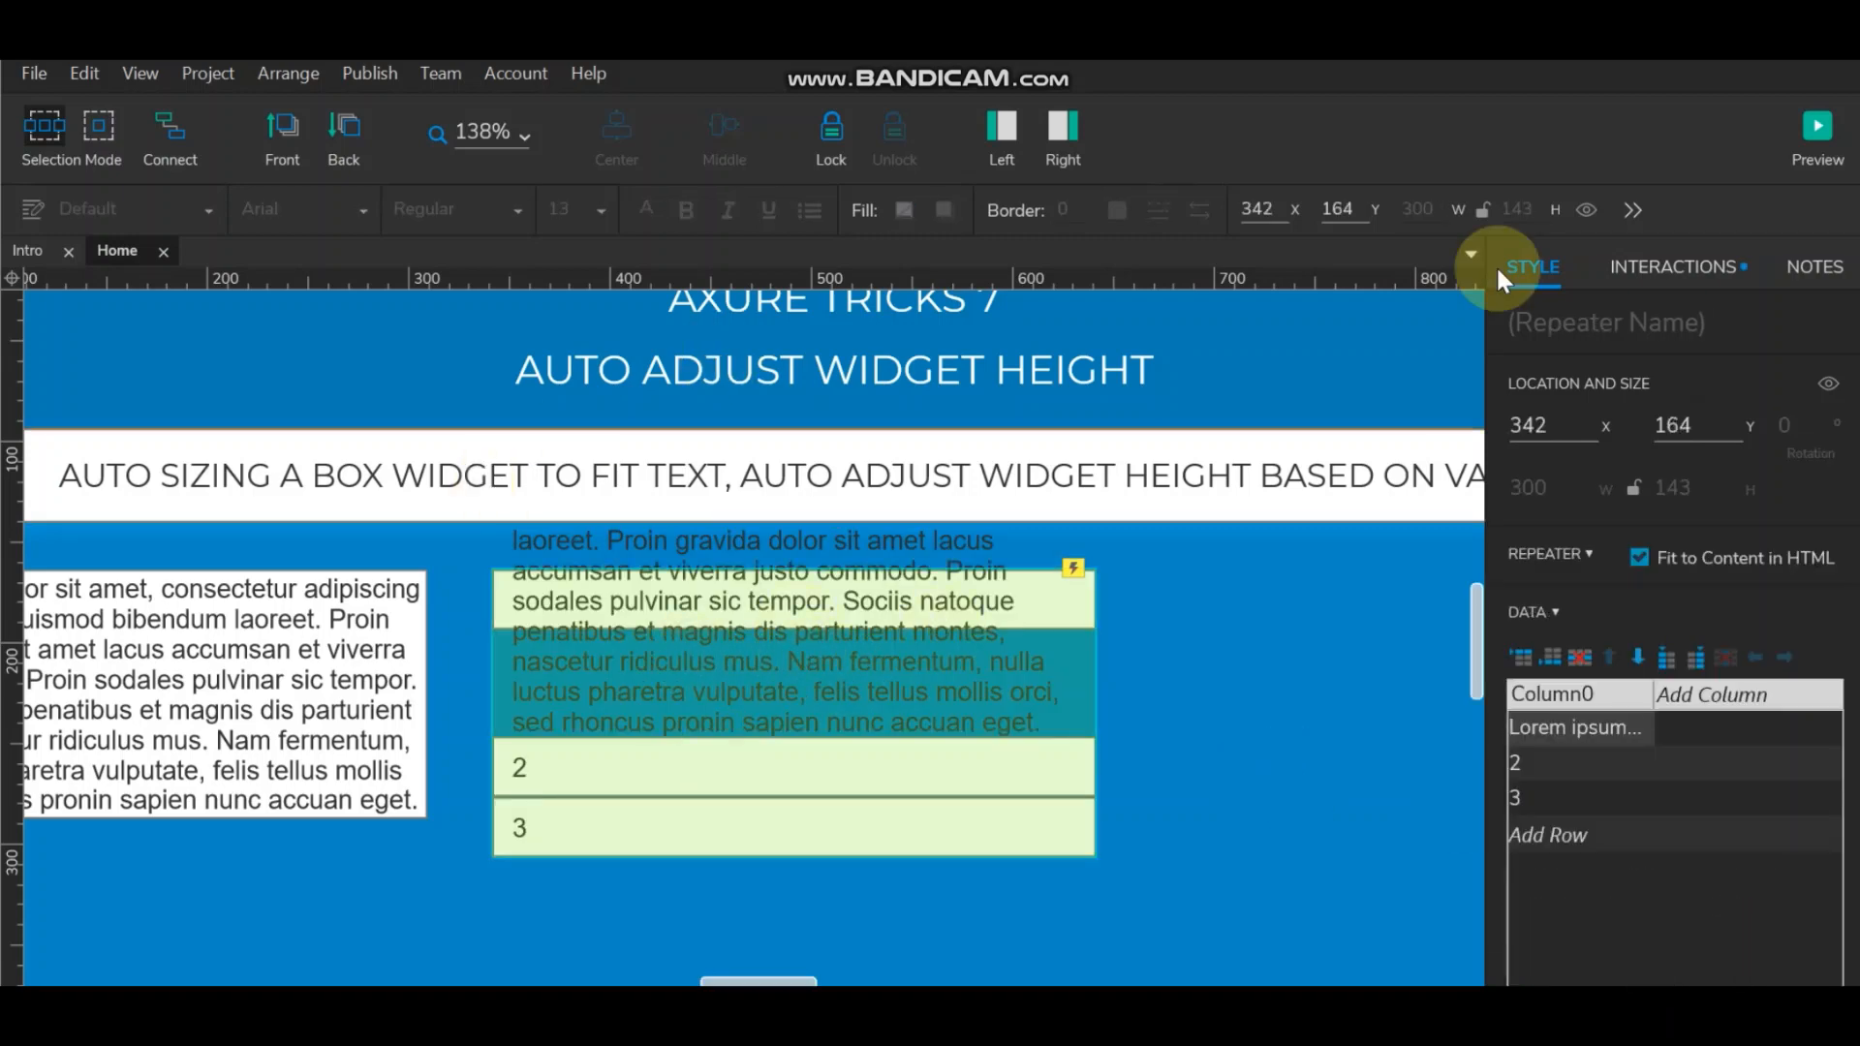
{"action": "left_click", "coordinate": [1677, 268]}
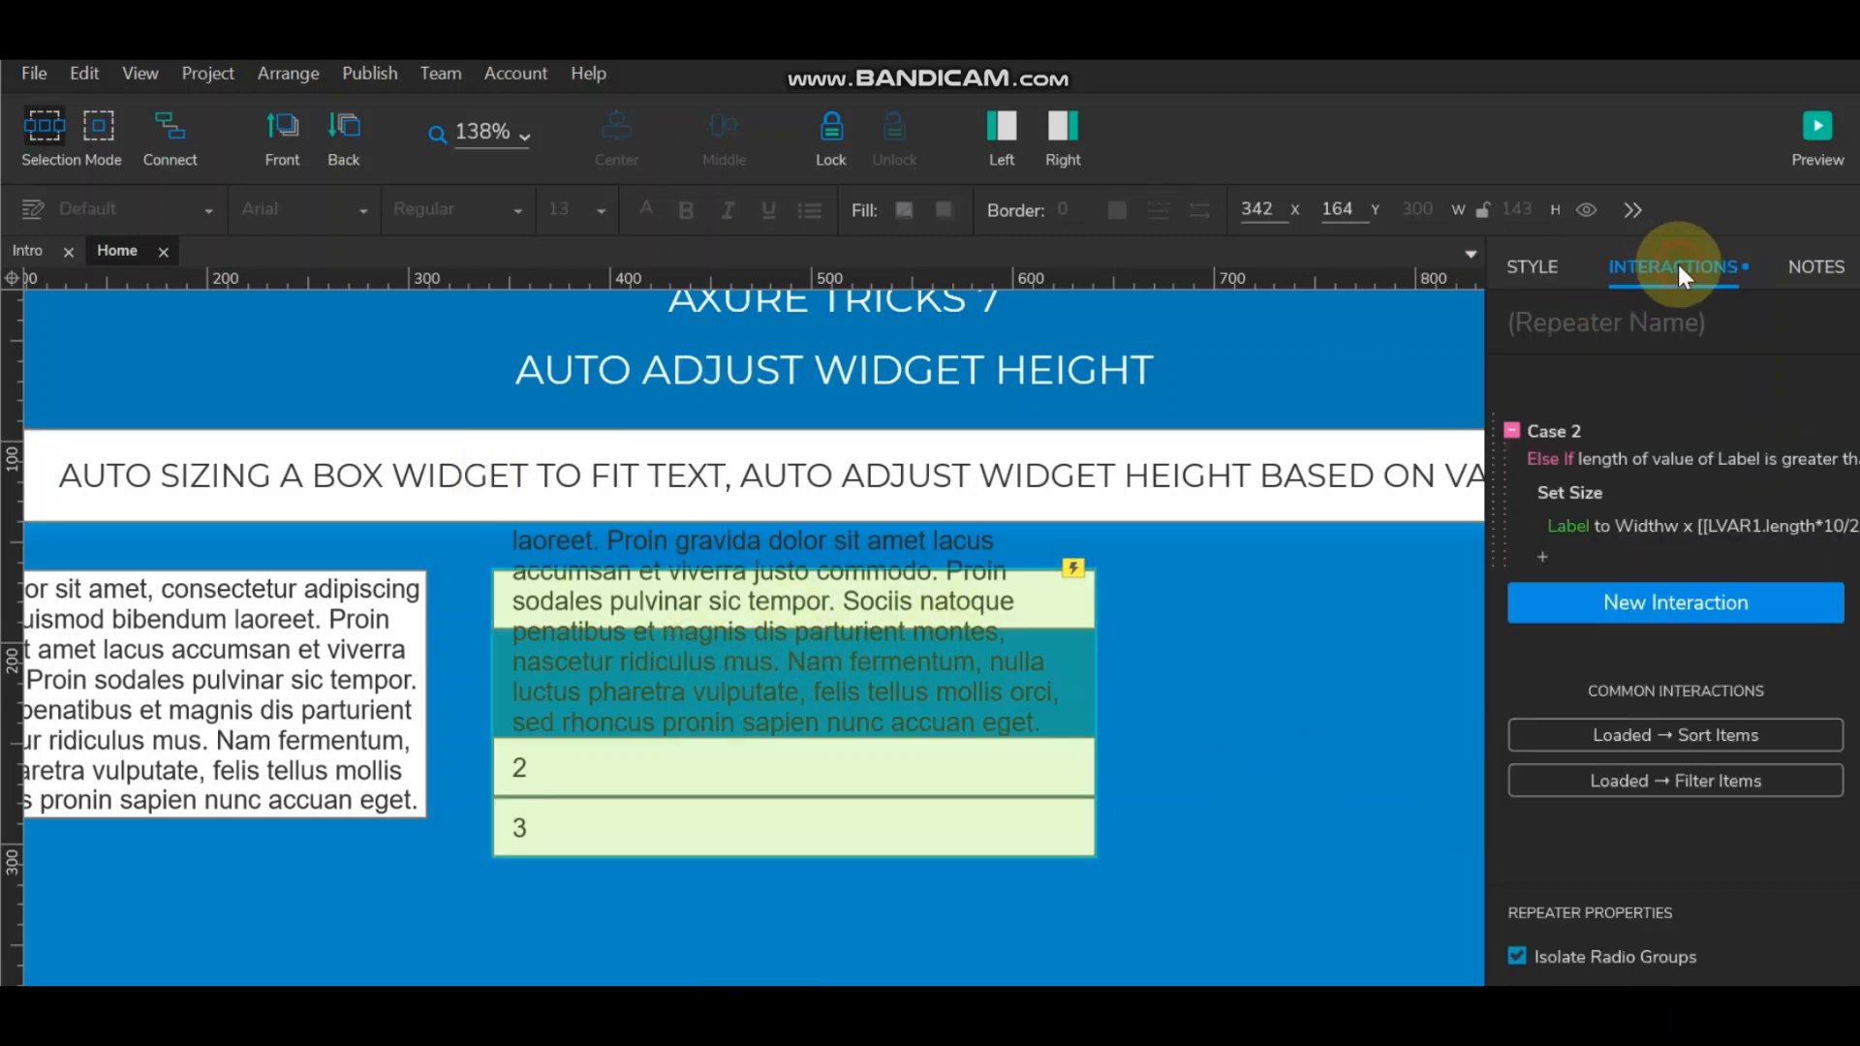
{"action": "right_click", "coordinate": [1571, 428]}
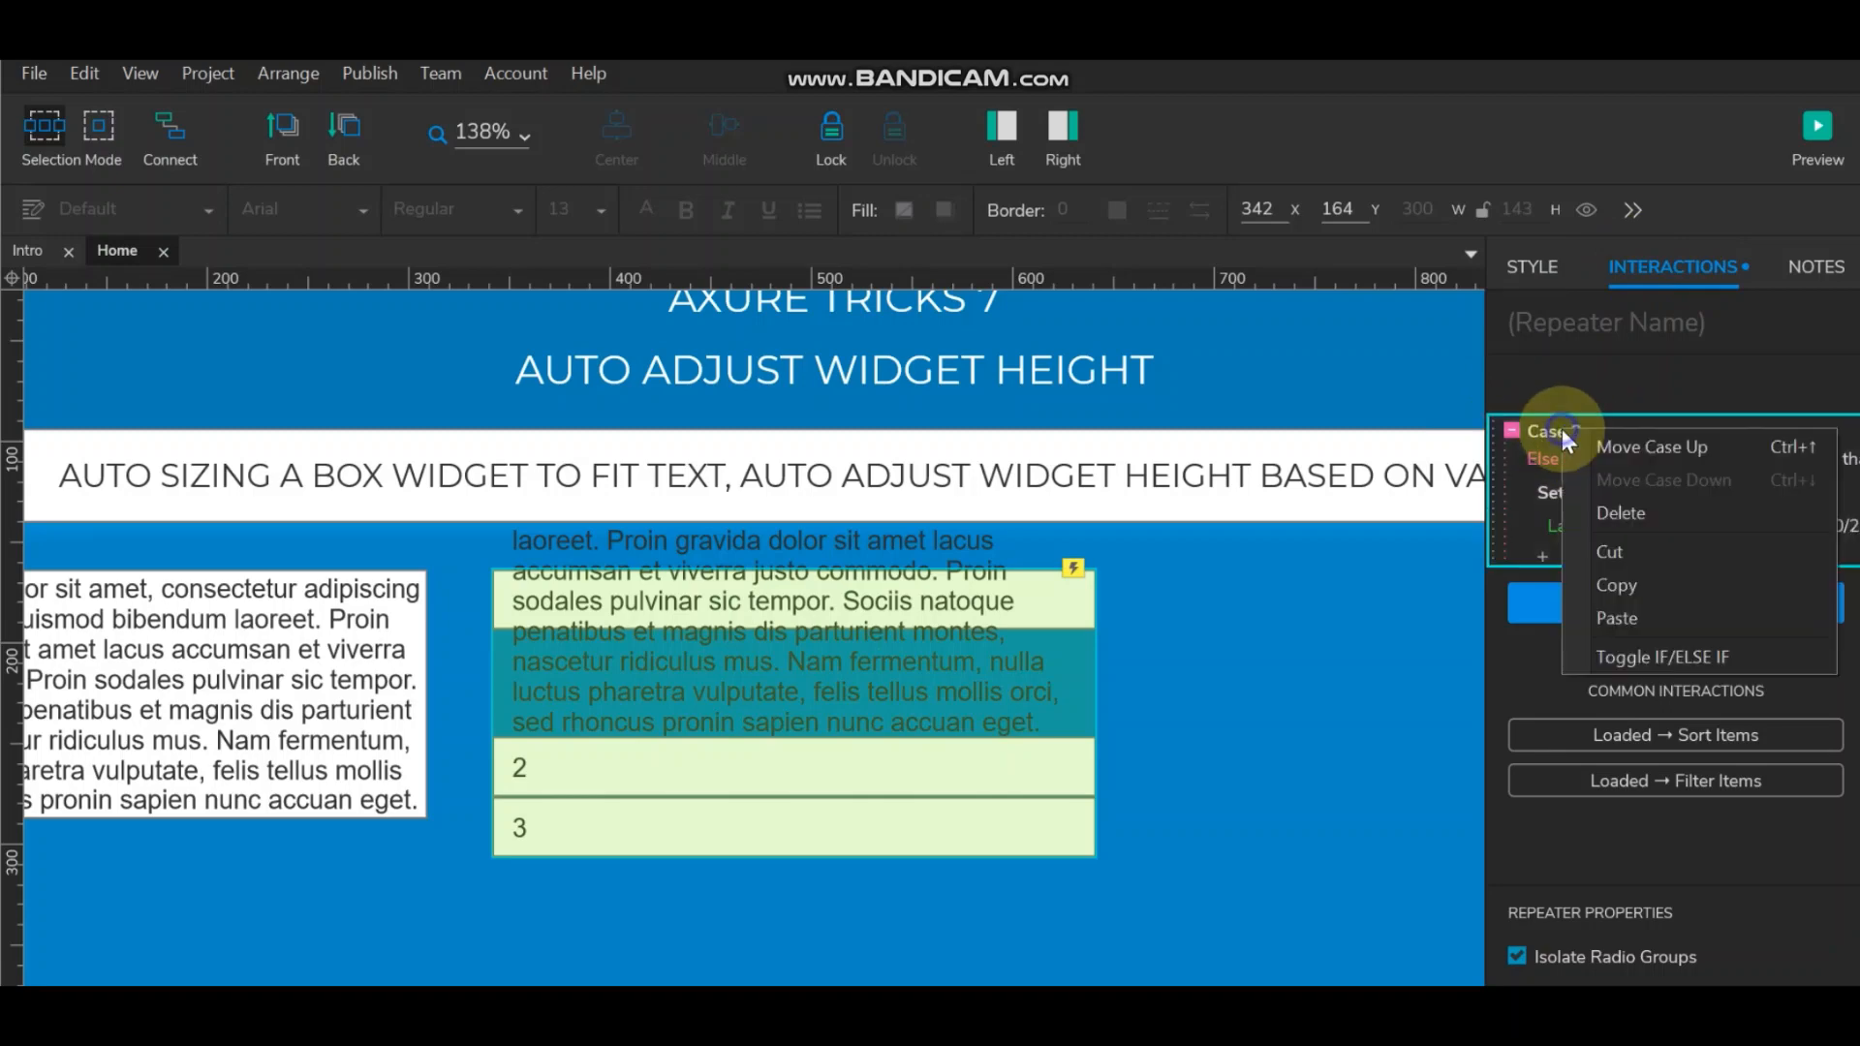
{"action": "left_click", "coordinate": [1618, 656]}
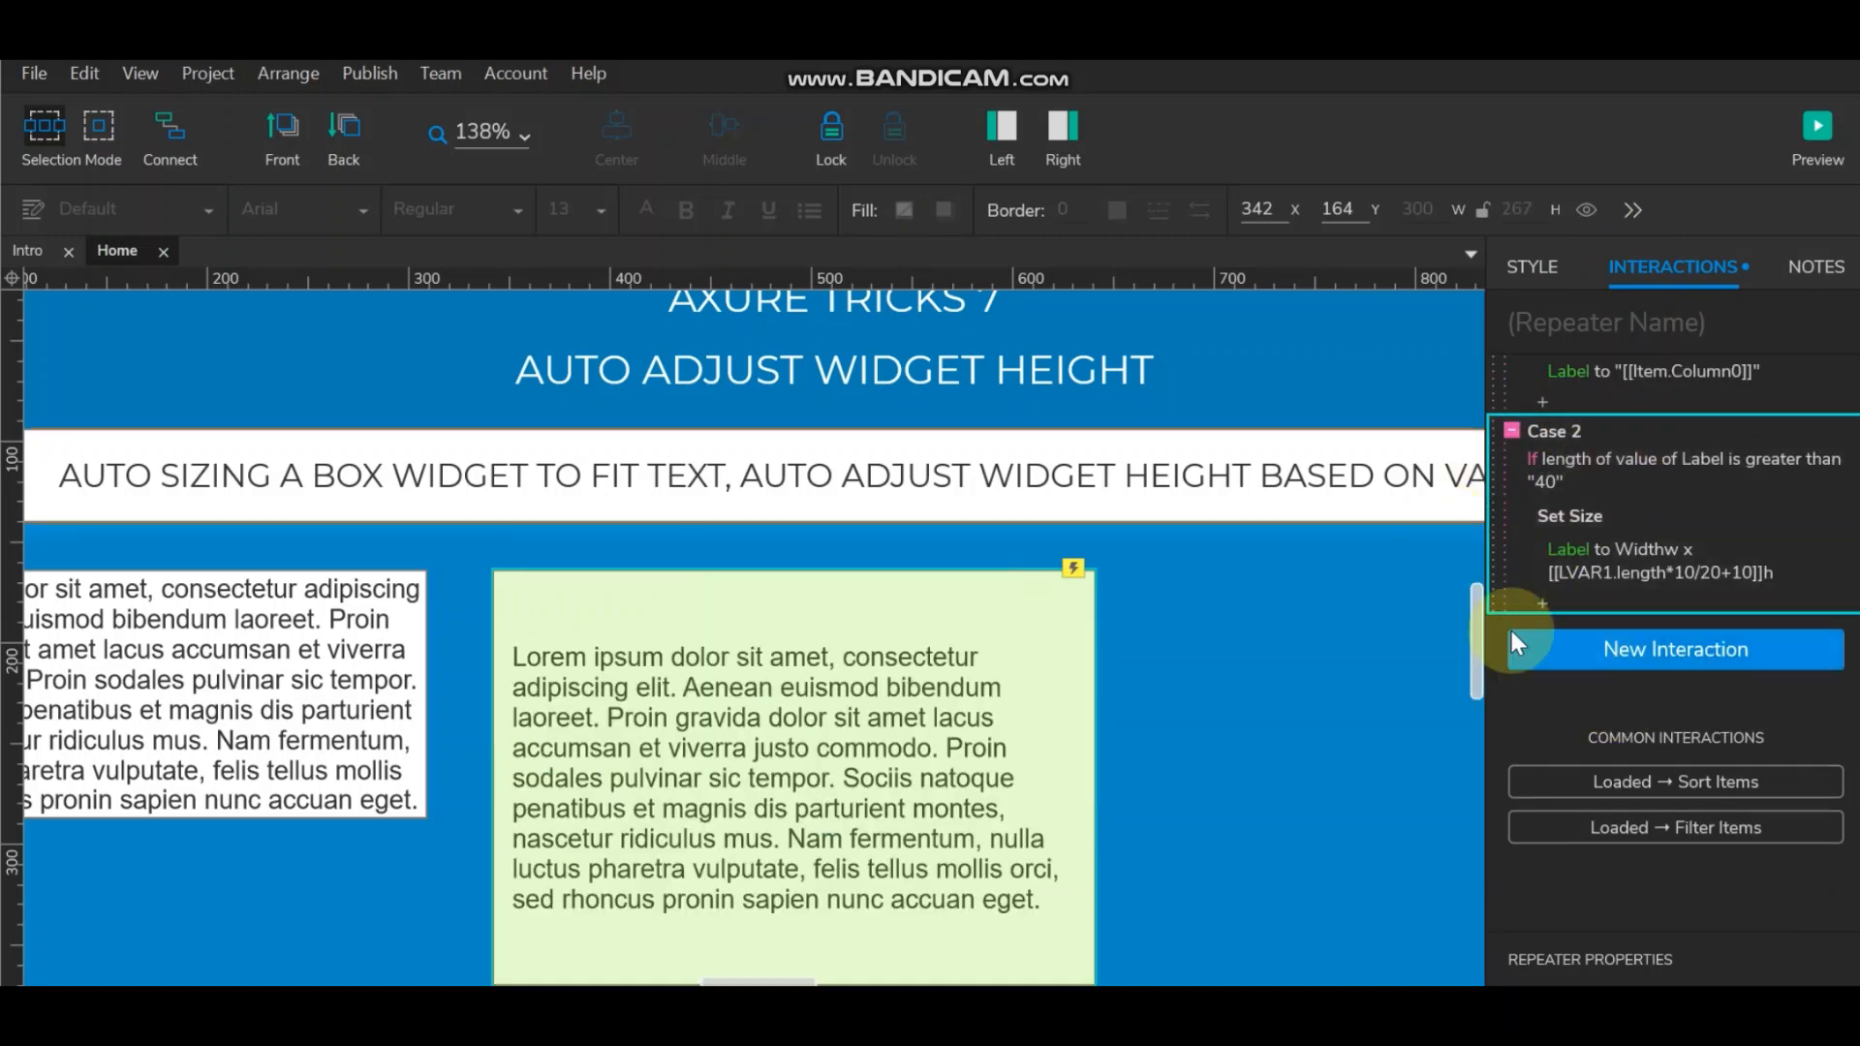
{"action": "scroll", "coordinate": [1318, 659], "scroll_direction": "down", "scroll_amount": 2}
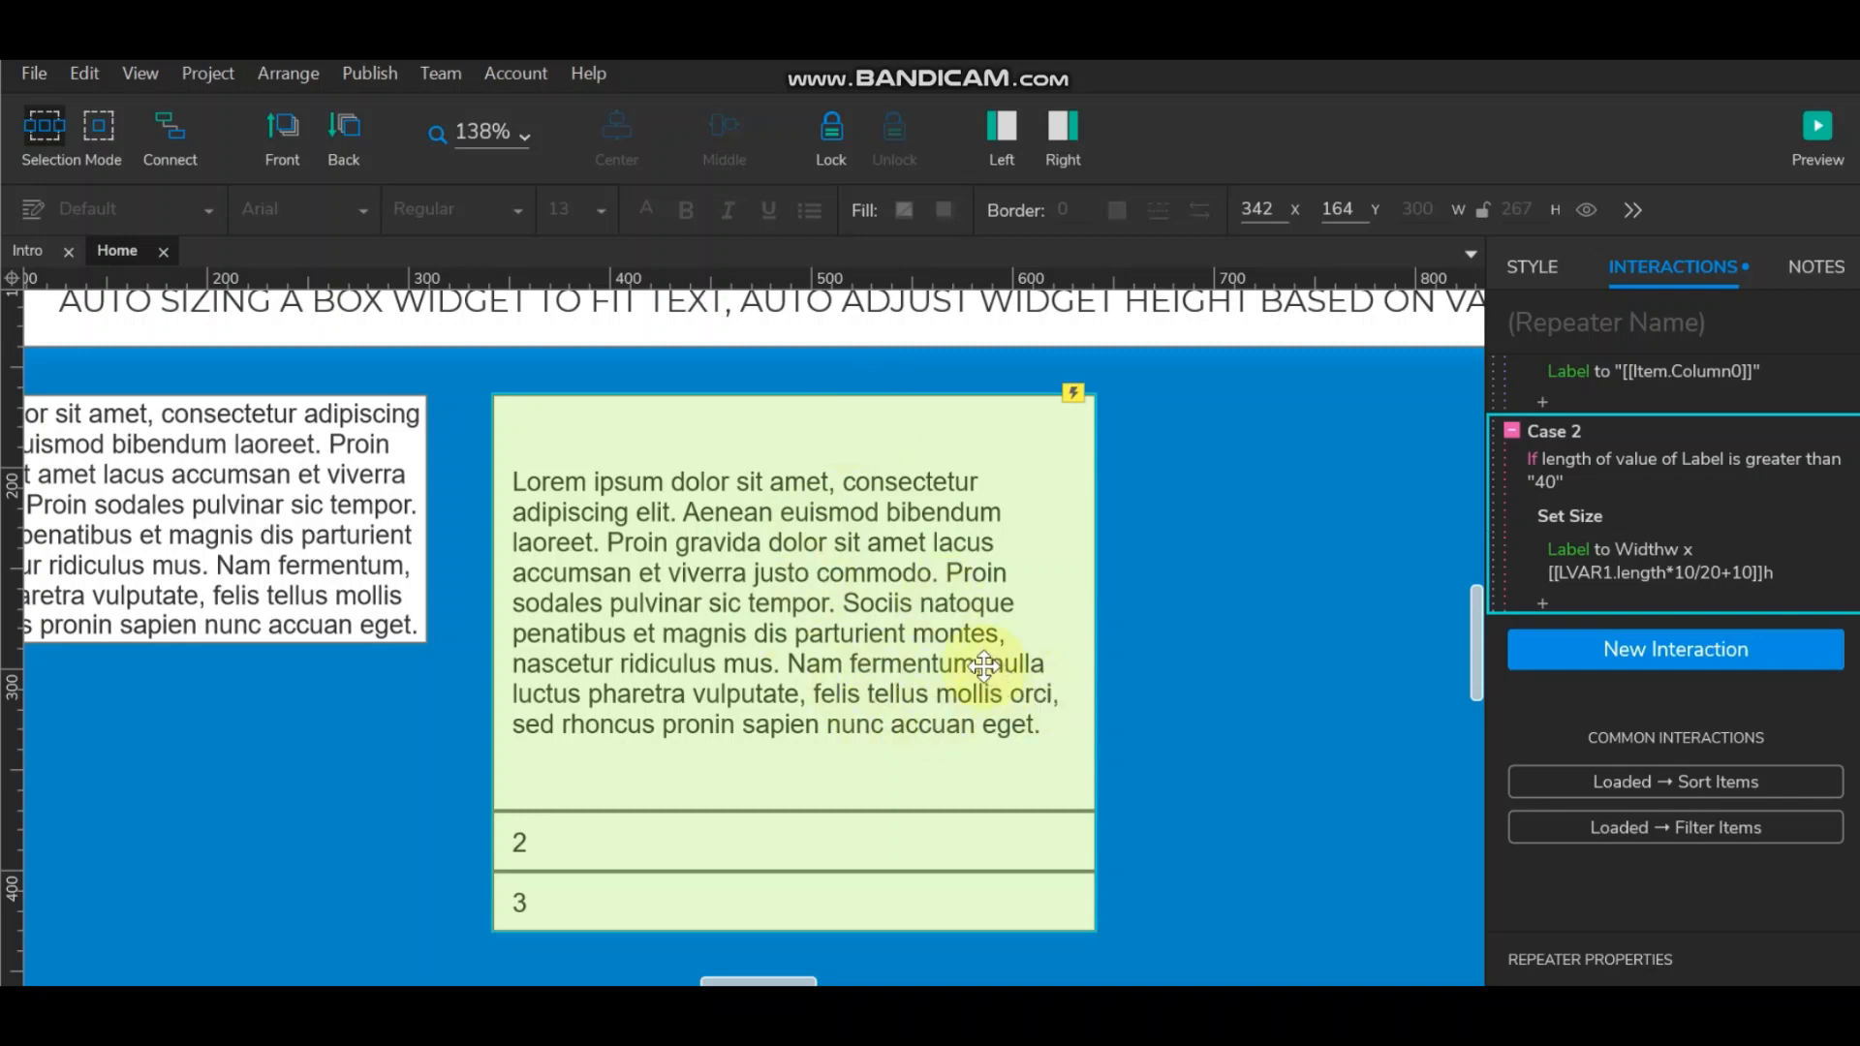
Step: Change the second Column0 value in the repeater's data to "This is single line"
{"action": "left_click", "coordinate": [1533, 267]}
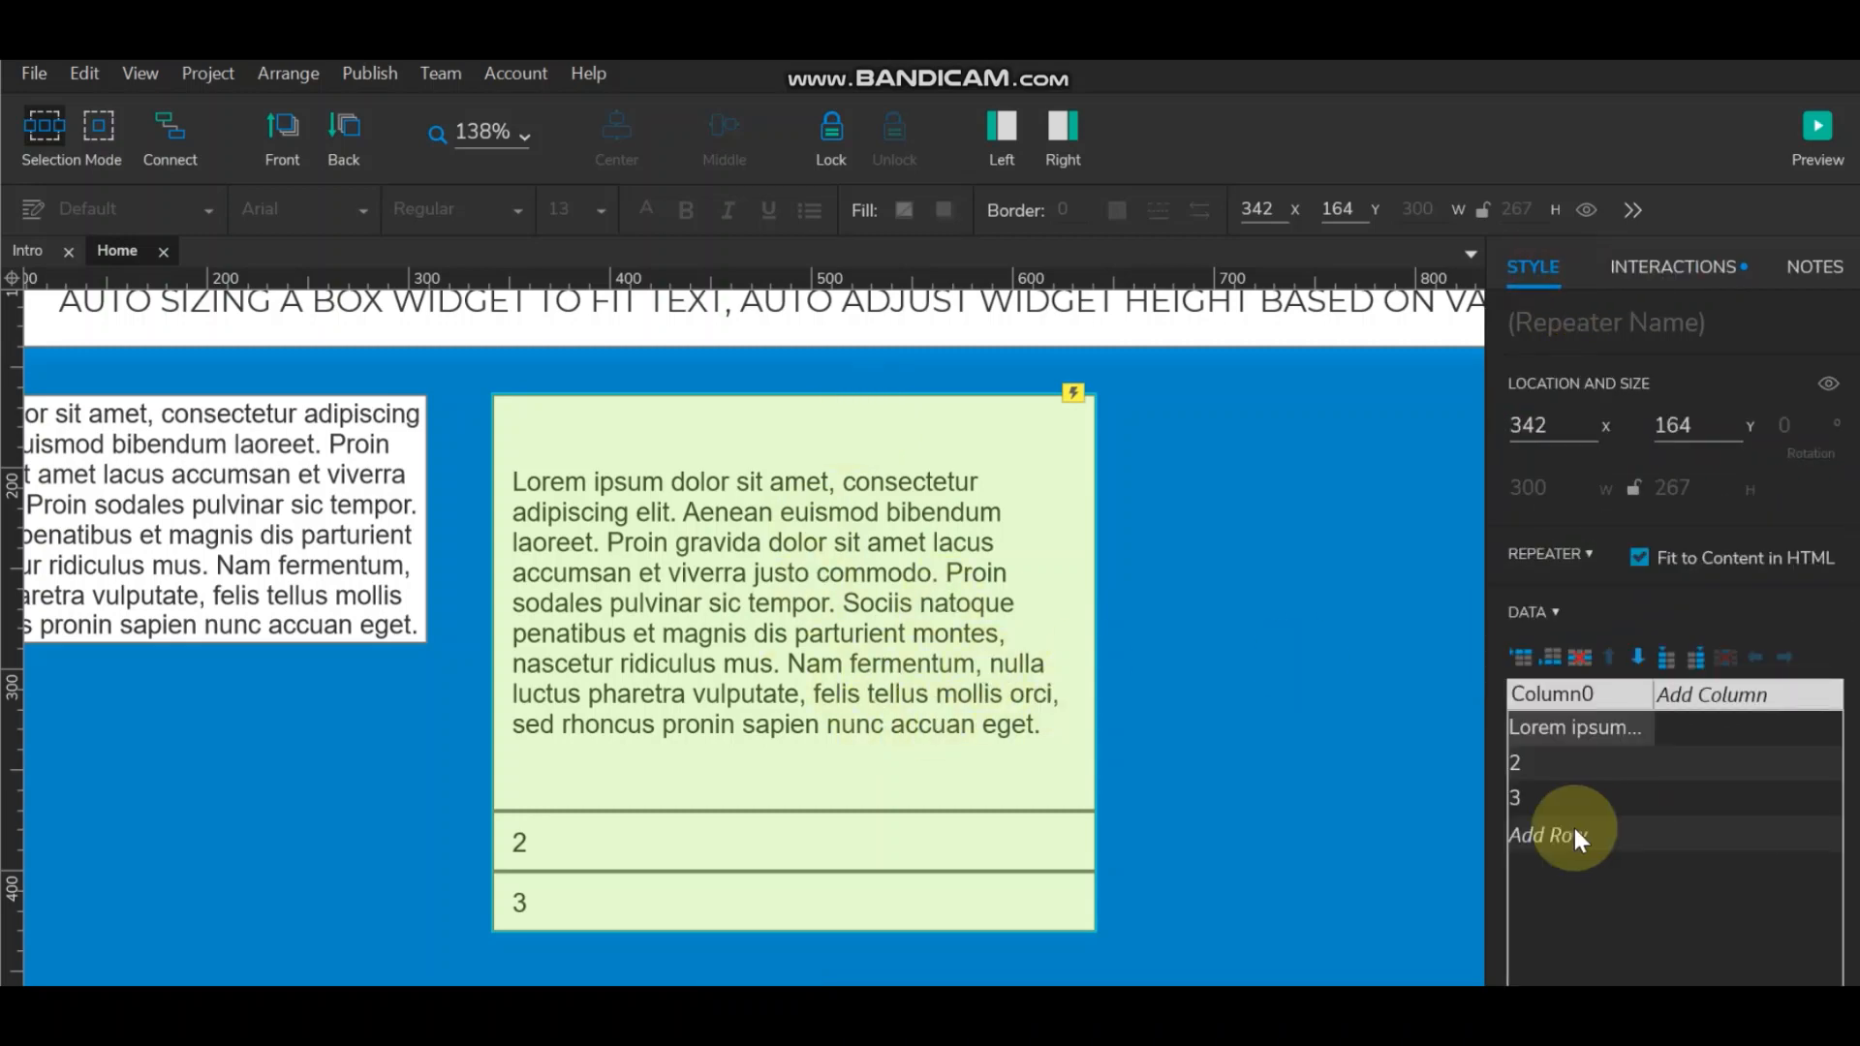
{"action": "left_click", "coordinate": [1560, 763]}
{"action": "left_click", "coordinate": [1559, 764]}
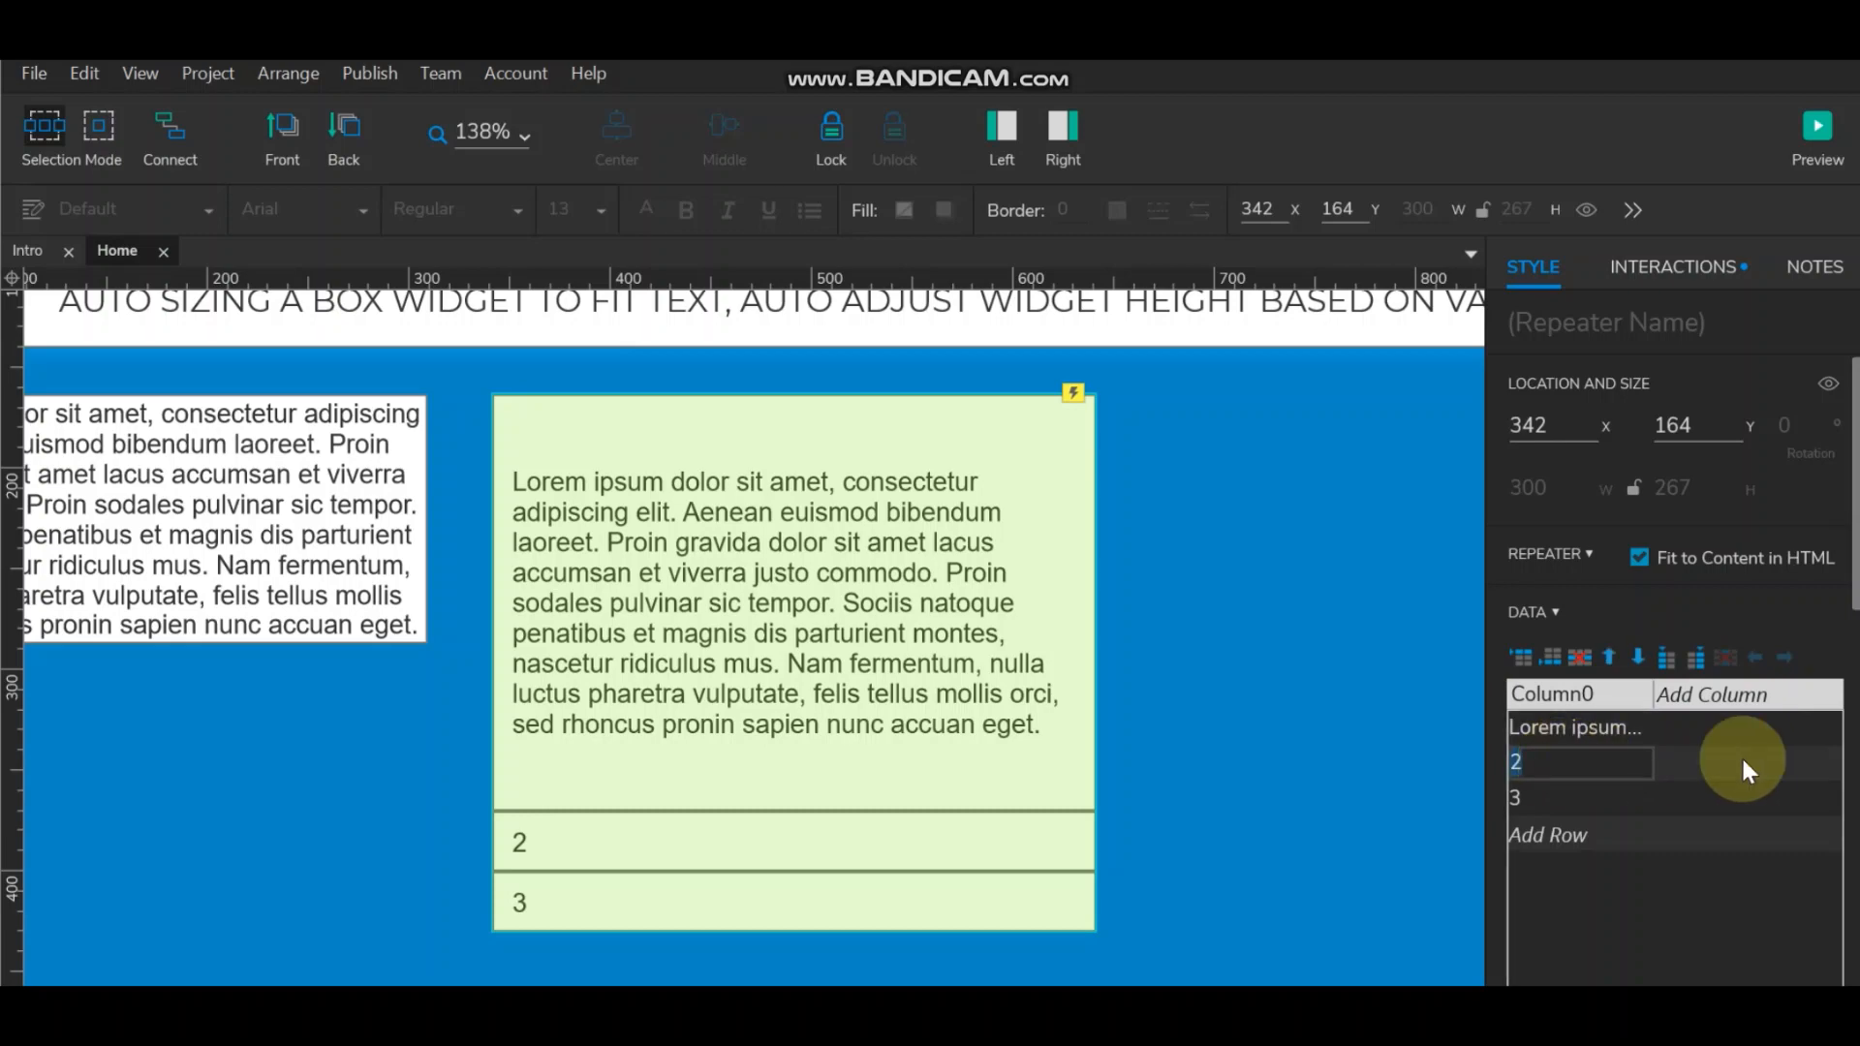
{"action": "type", "text": "This"}
{"action": "type", "text": " is"}
{"action": "type", "text": " single"}
{"action": "type", "text": " line"}
{"action": "key", "text": "Return"}
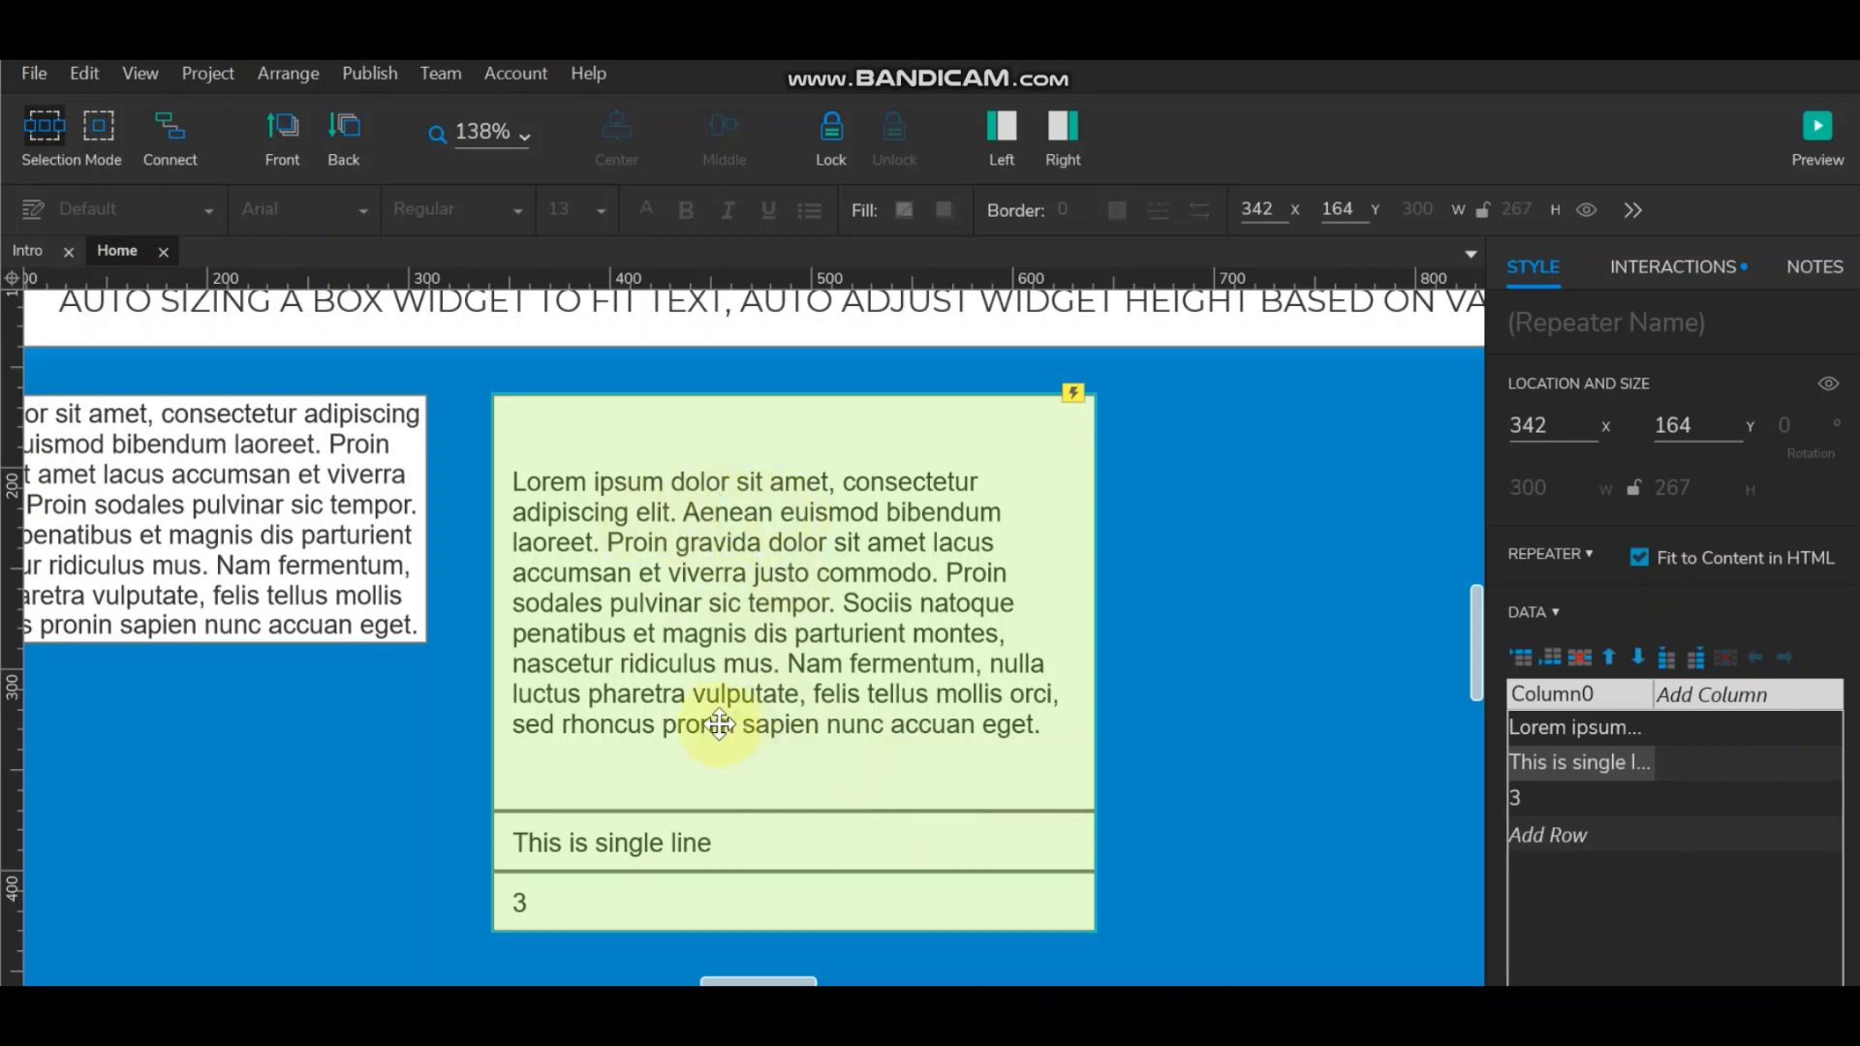
Step: Copy the second Column0 value and replace the third row's value with "This is single line" repeated three times
{"action": "double_click", "coordinate": [1572, 762]}
{"action": "key", "text": "ctrl+c"}
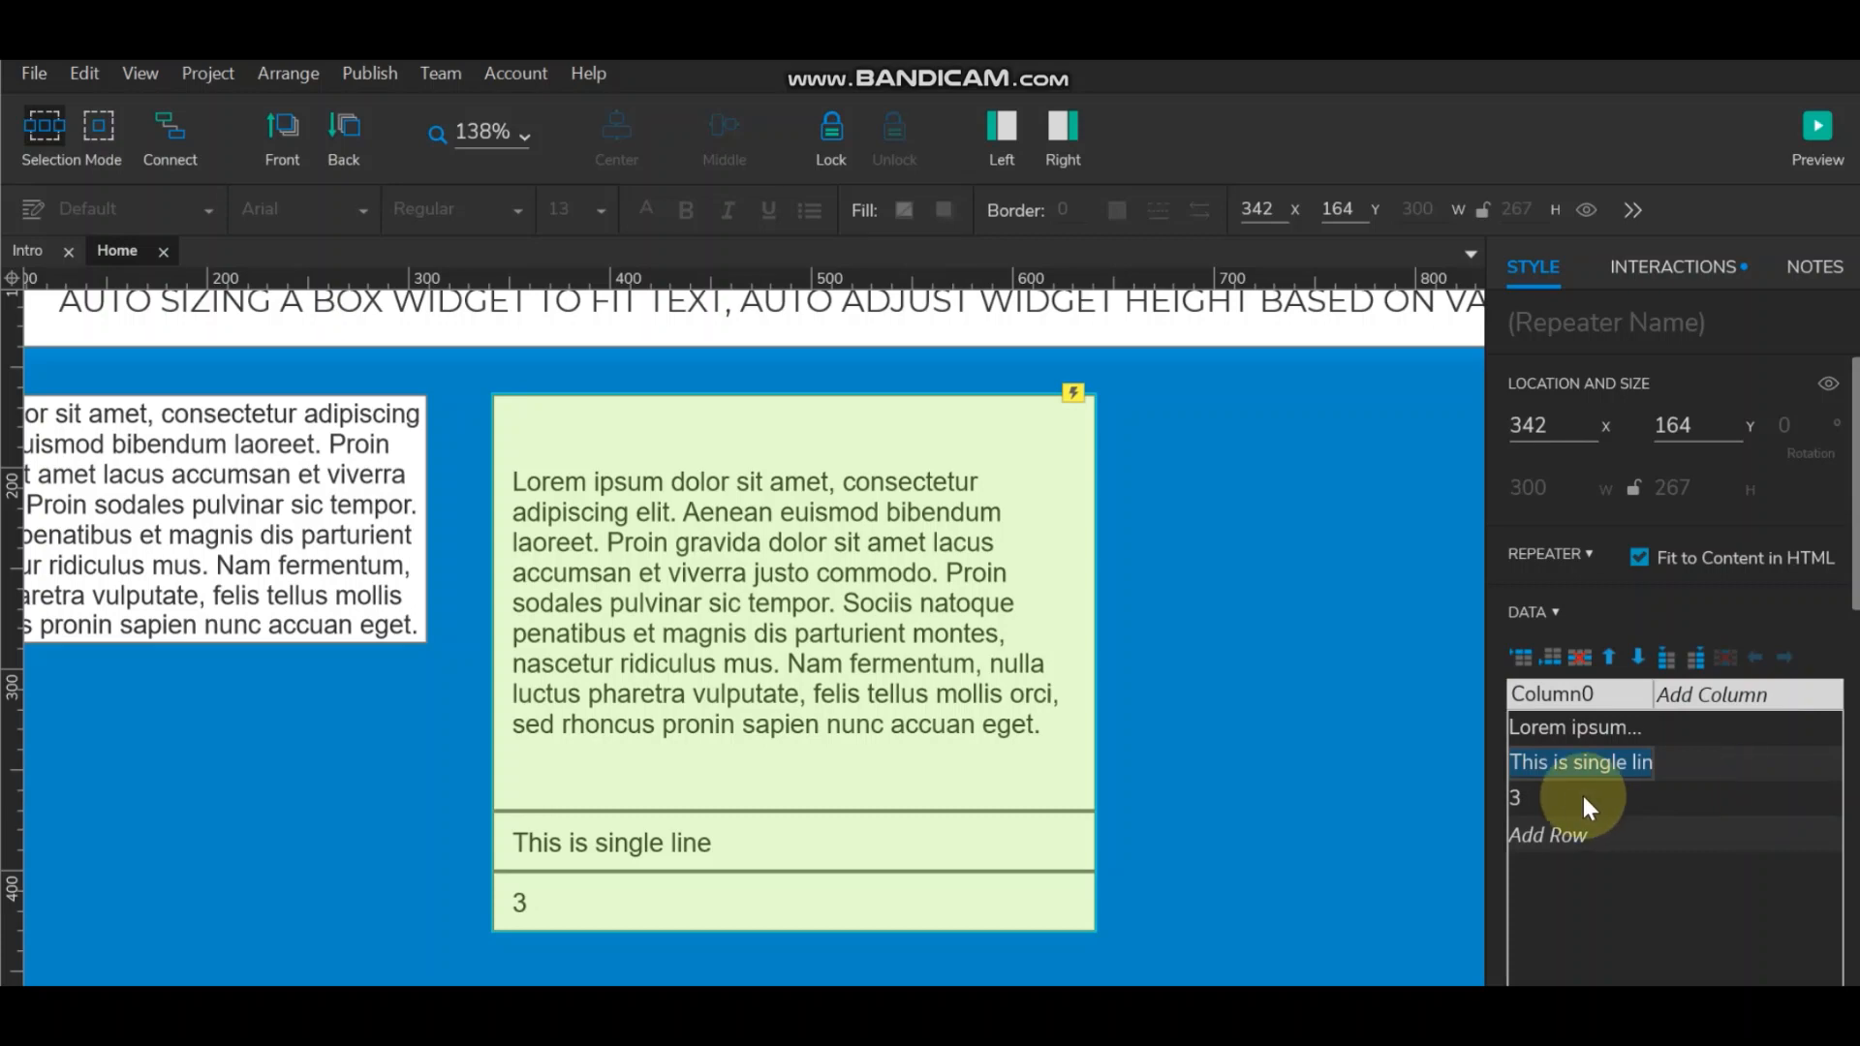
{"action": "double_click", "coordinate": [1568, 798]}
{"action": "key", "text": "ctrl+v"}
{"action": "left_click", "coordinate": [1715, 820]}
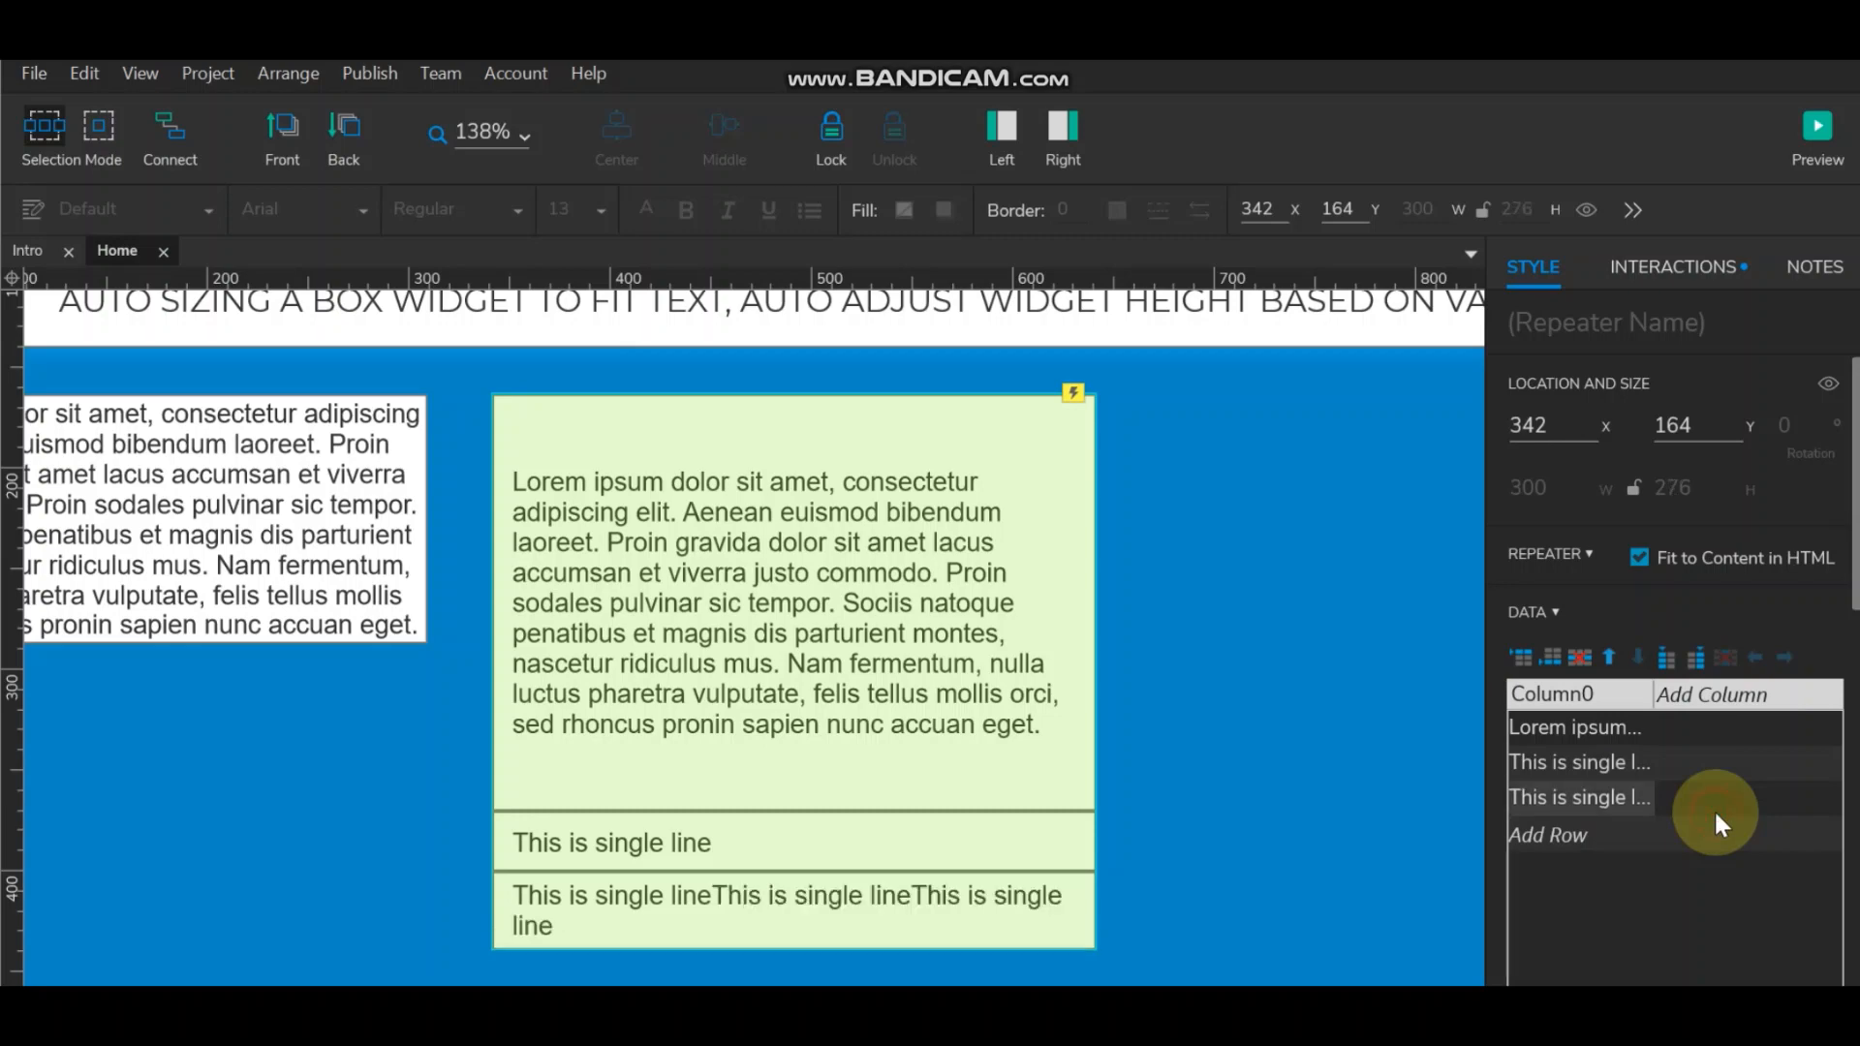
Step: Append a fourth "This is single line" to the end of the third Column0 value
{"action": "scroll", "coordinate": [690, 663], "scroll_direction": "down", "scroll_amount": 3}
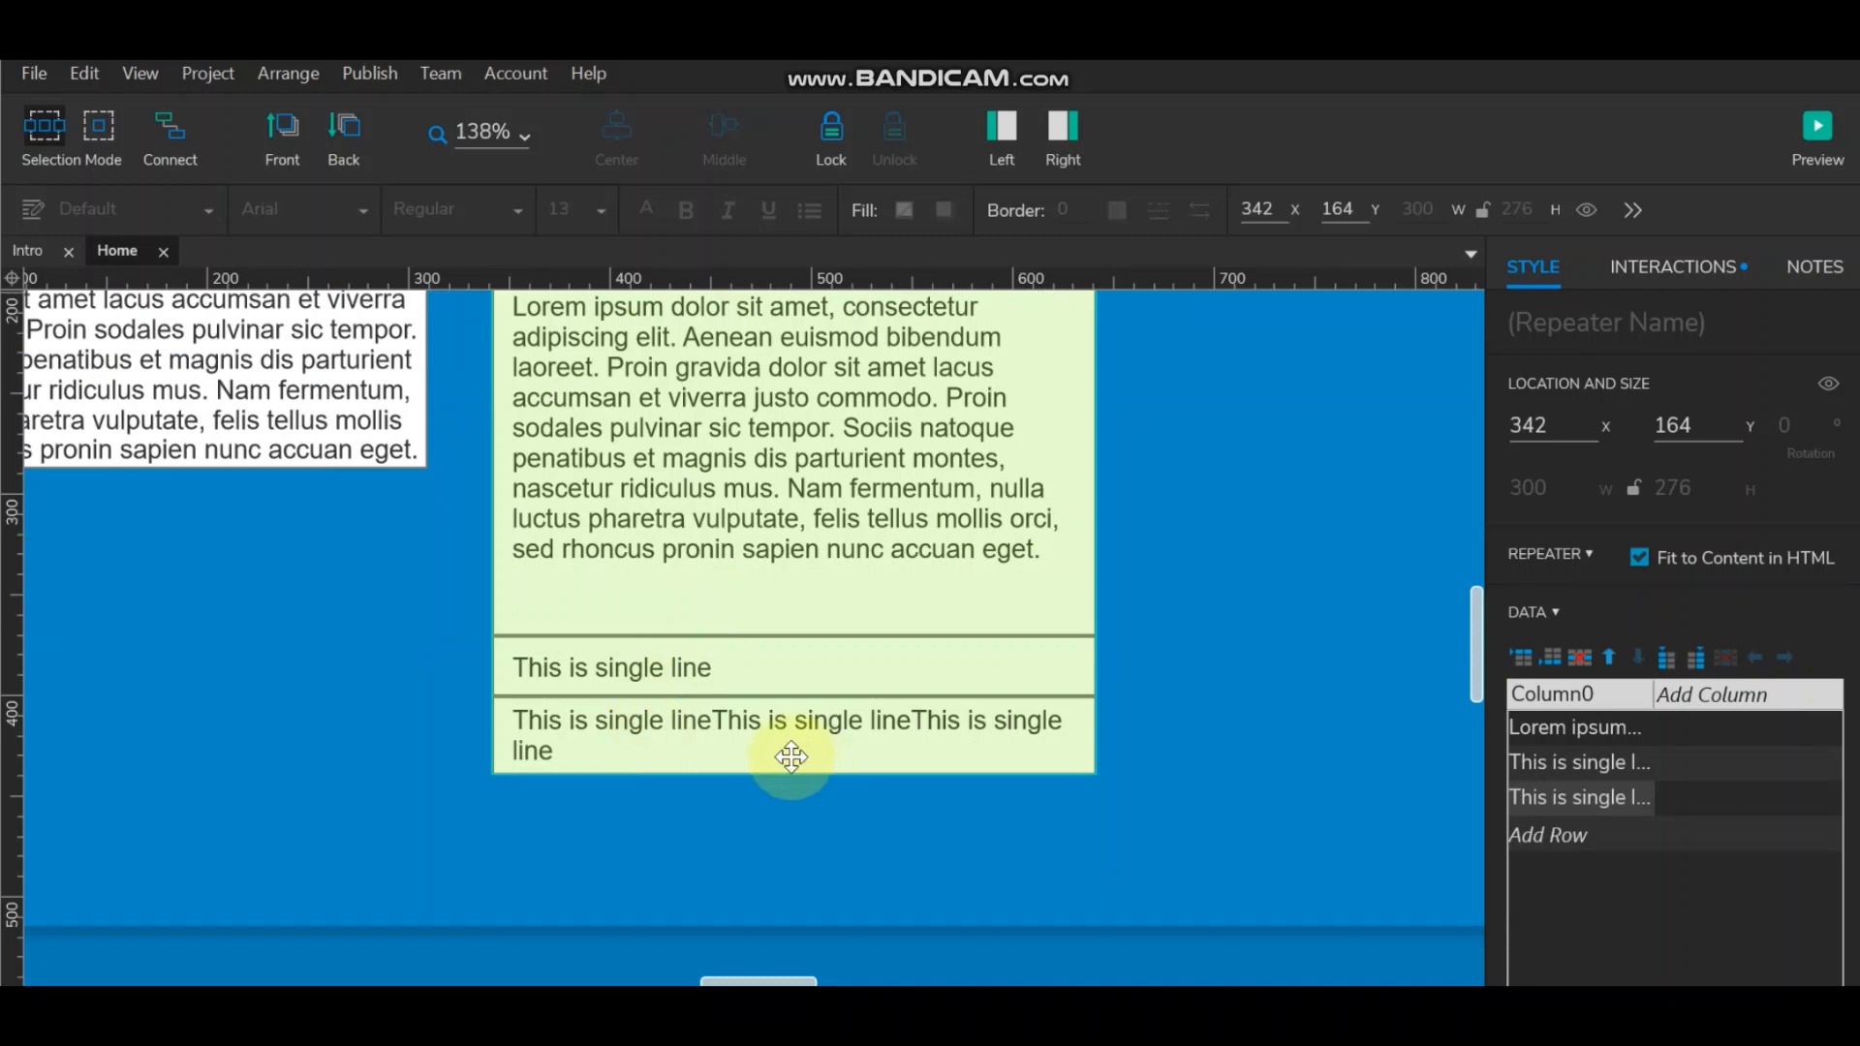
{"action": "double_click", "coordinate": [1636, 799]}
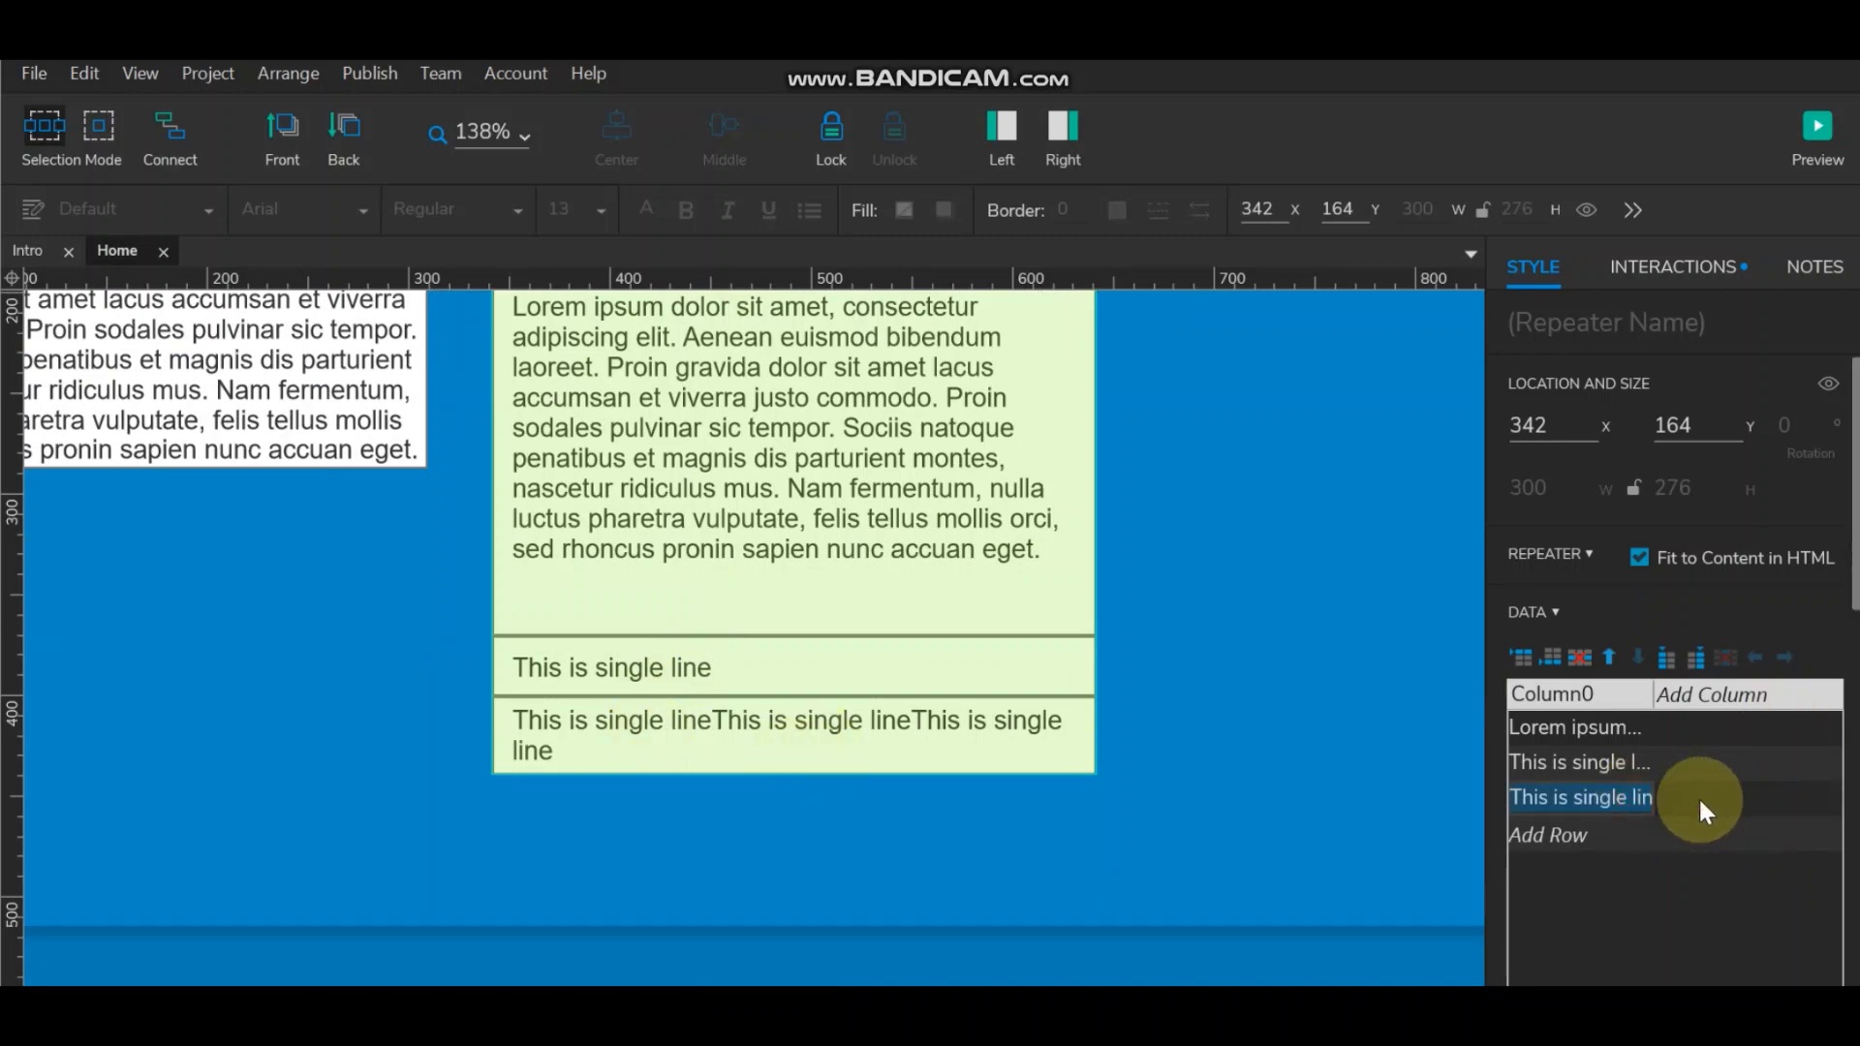
{"action": "key", "text": "End"}
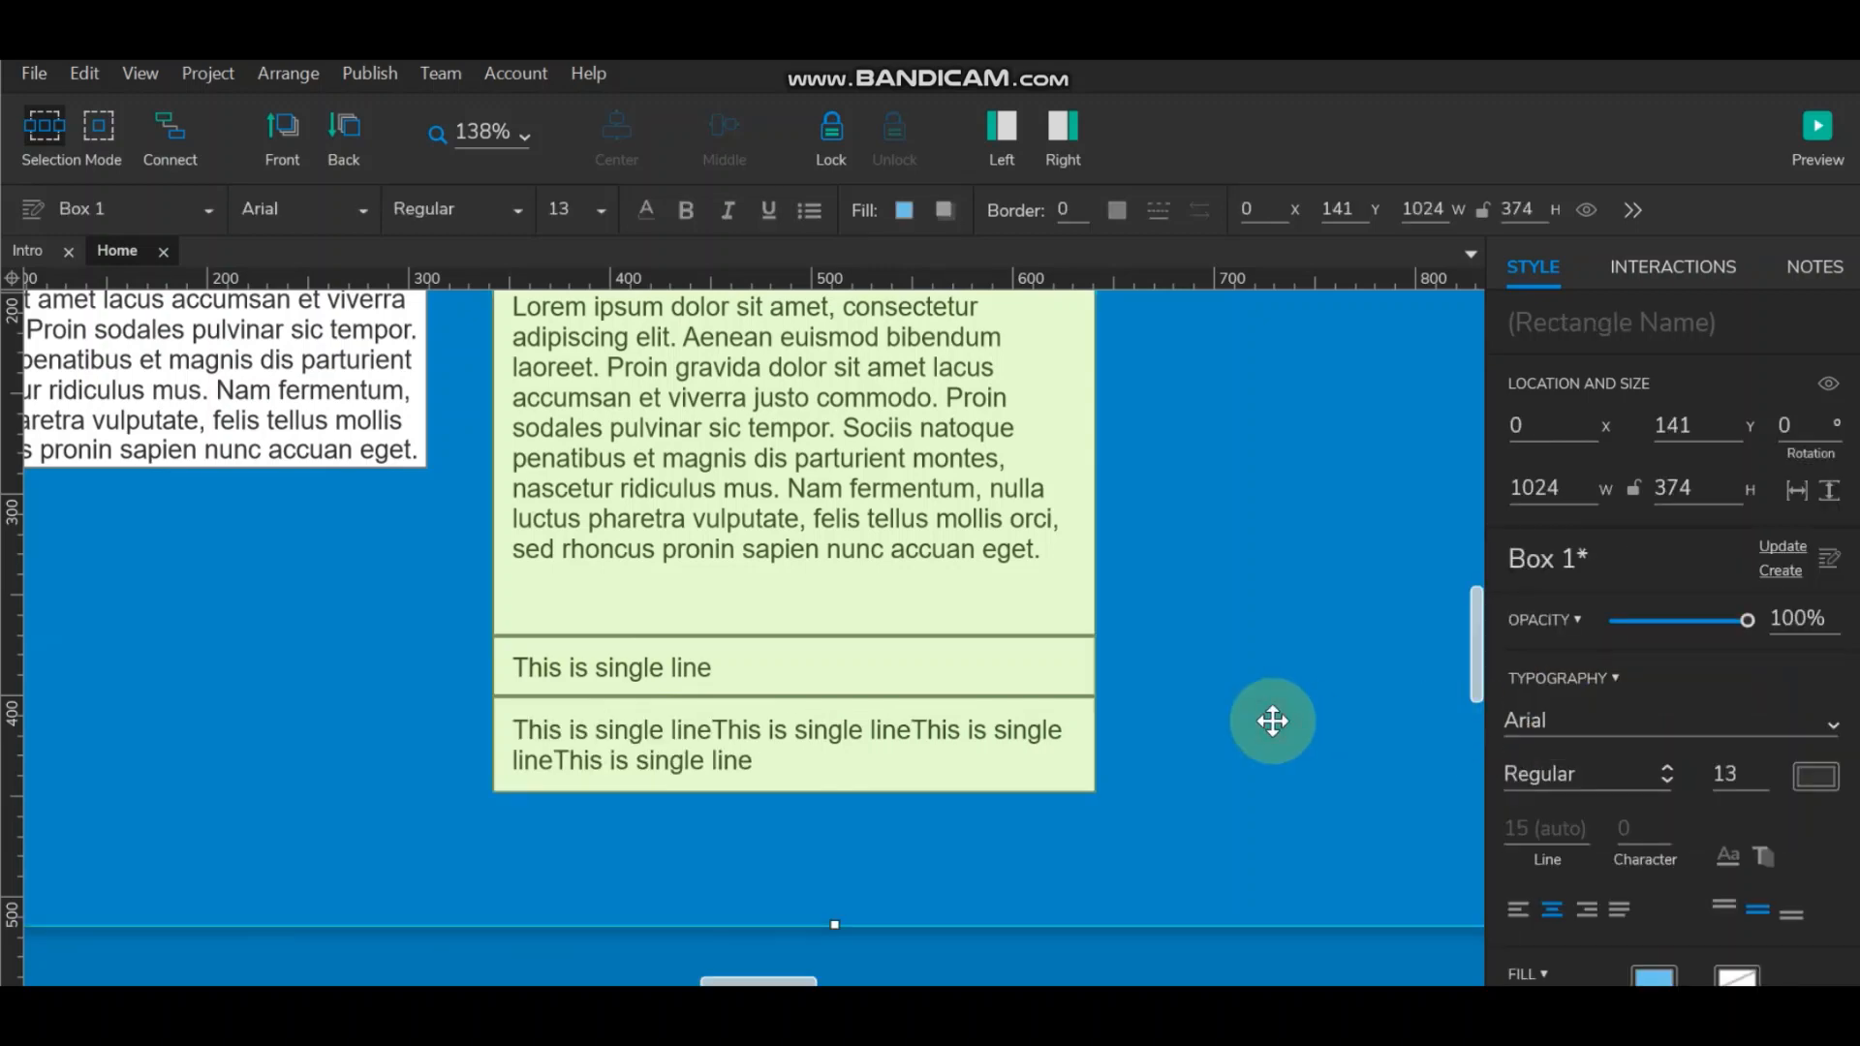
{"action": "scroll", "coordinate": [954, 642], "scroll_direction": "down", "scroll_amount": 2}
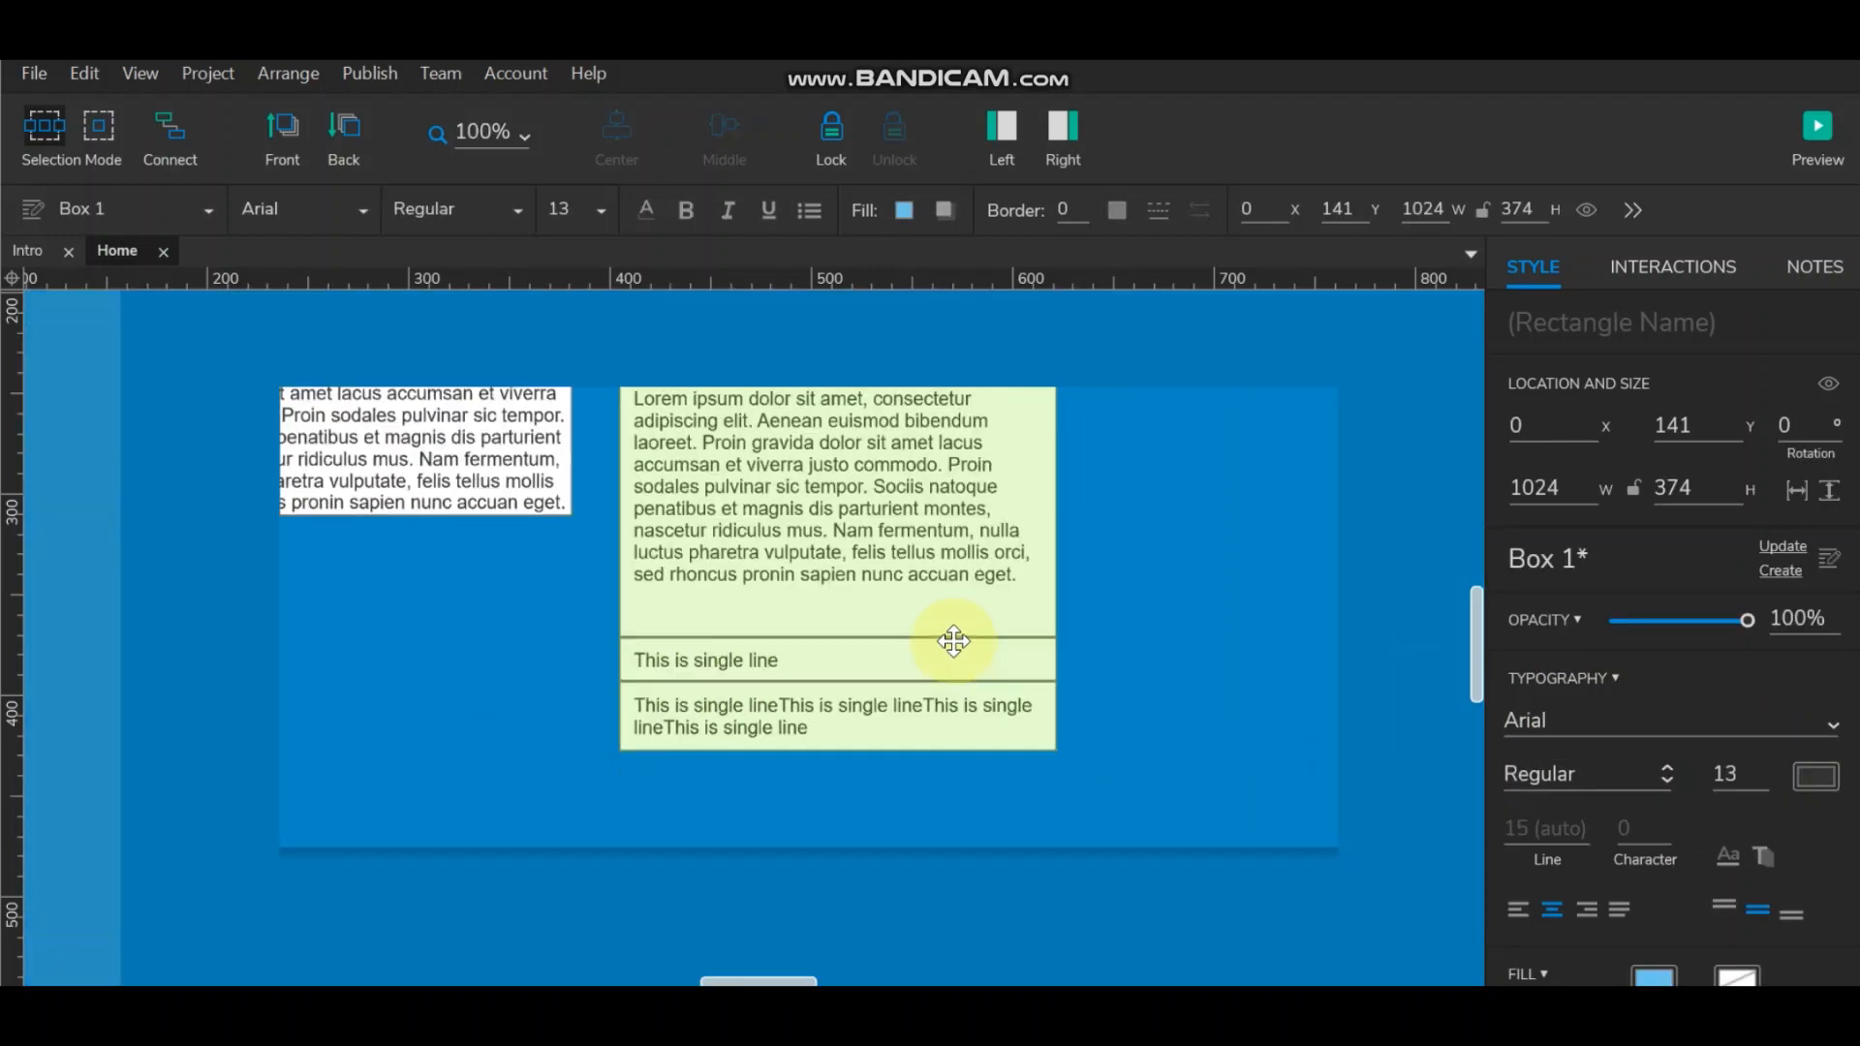
{"action": "scroll", "coordinate": [954, 641], "scroll_direction": "down", "scroll_amount": 1}
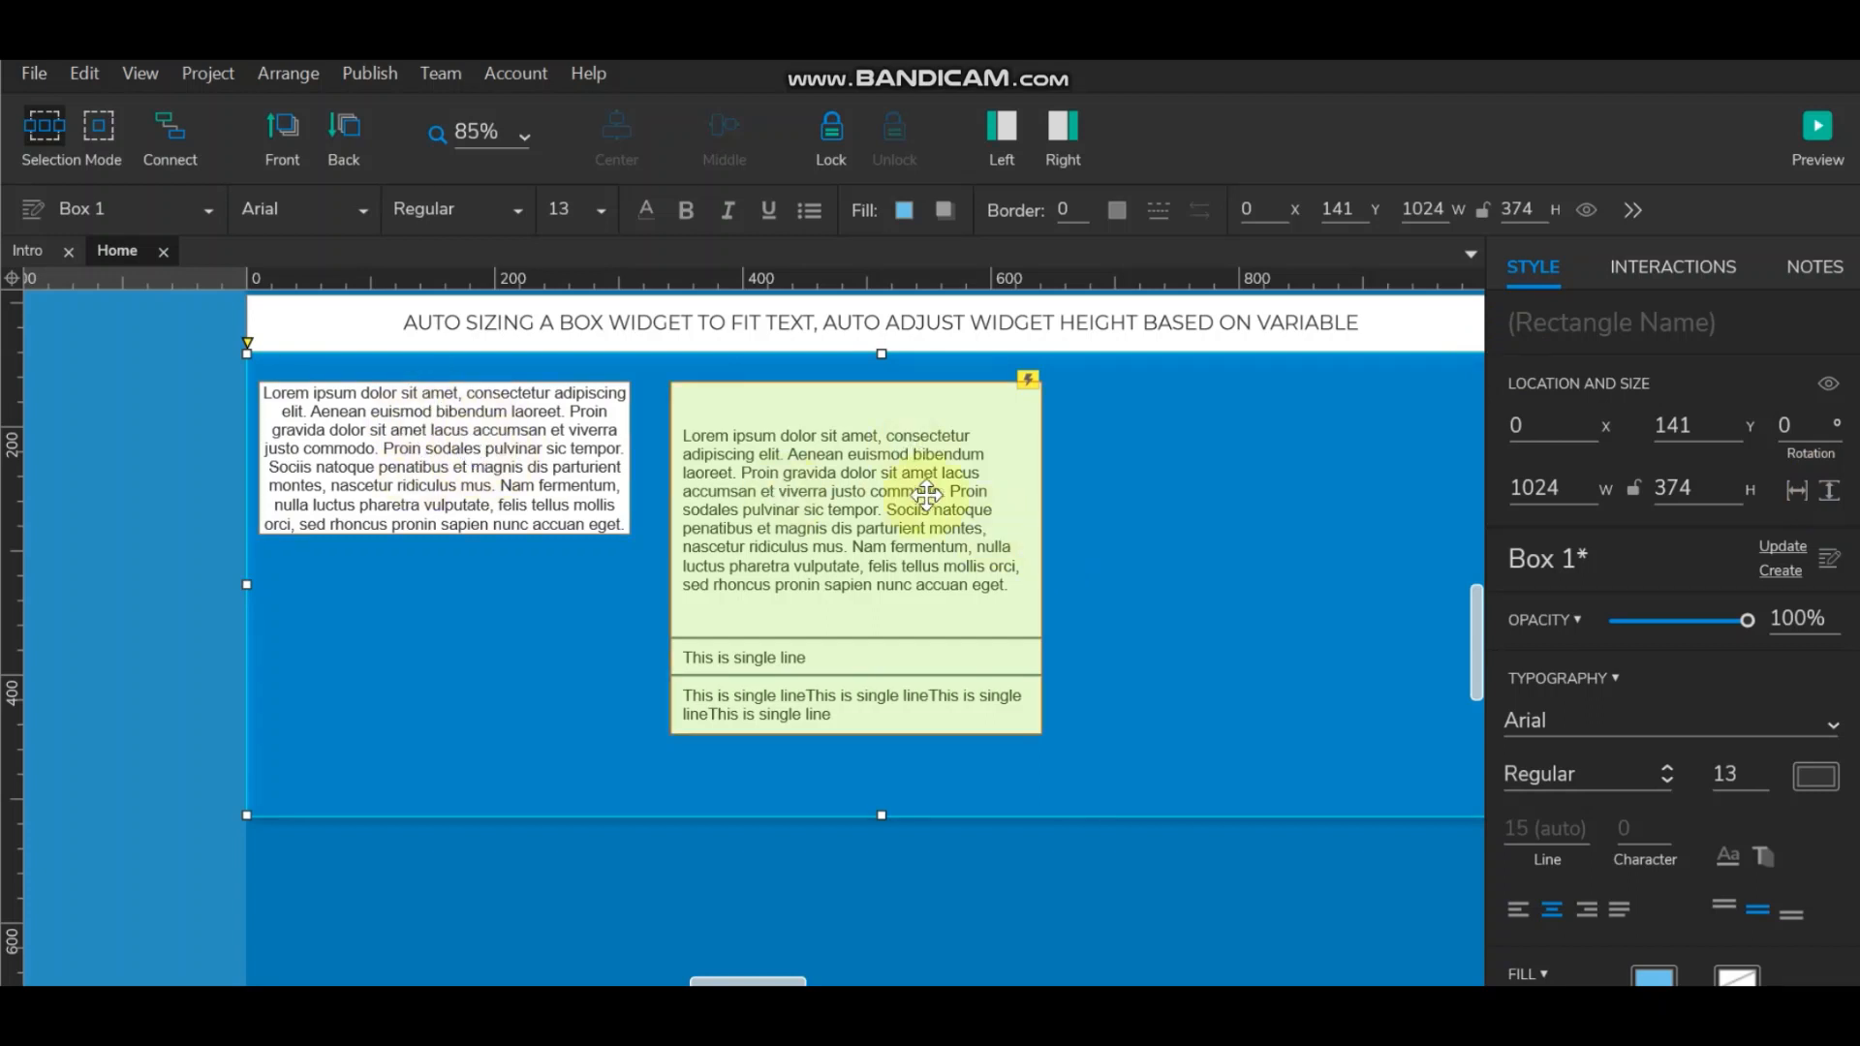
{"action": "left_click", "coordinate": [1290, 478]}
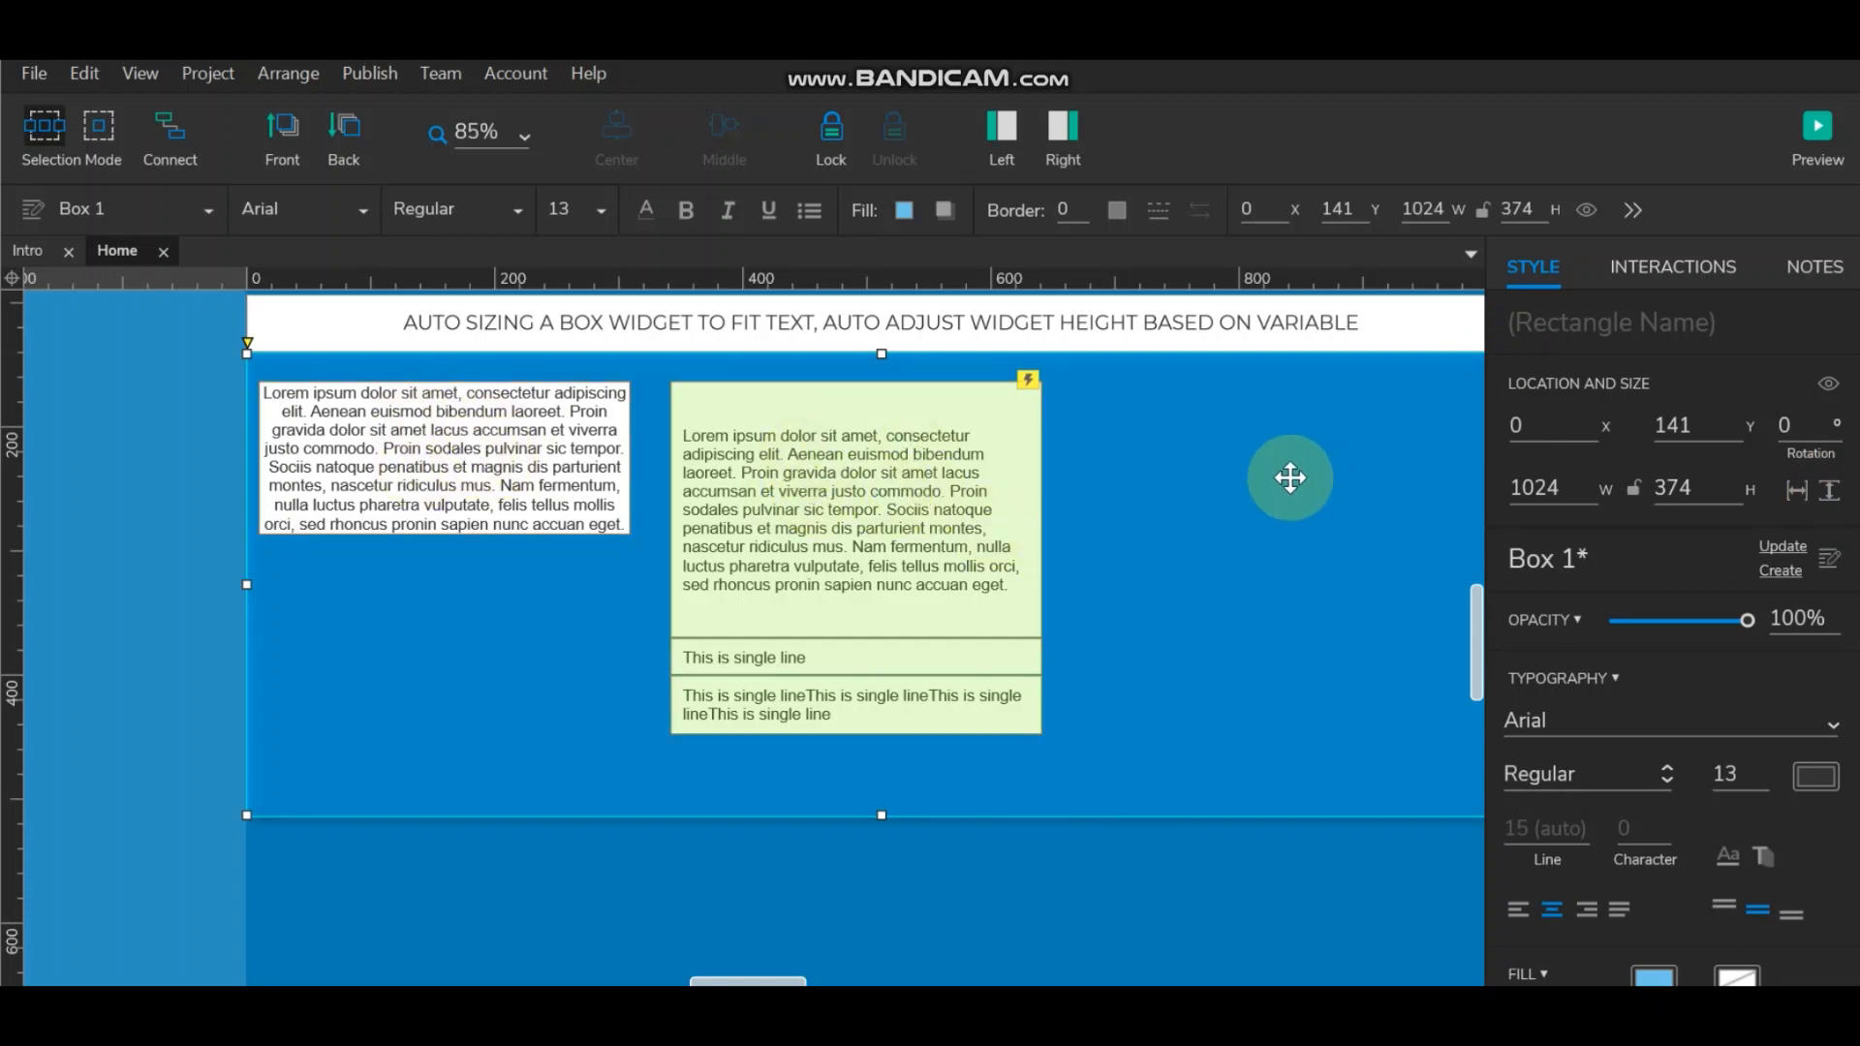
{"action": "left_click", "coordinate": [1828, 494]}
{"action": "left_click", "coordinate": [1320, 469]}
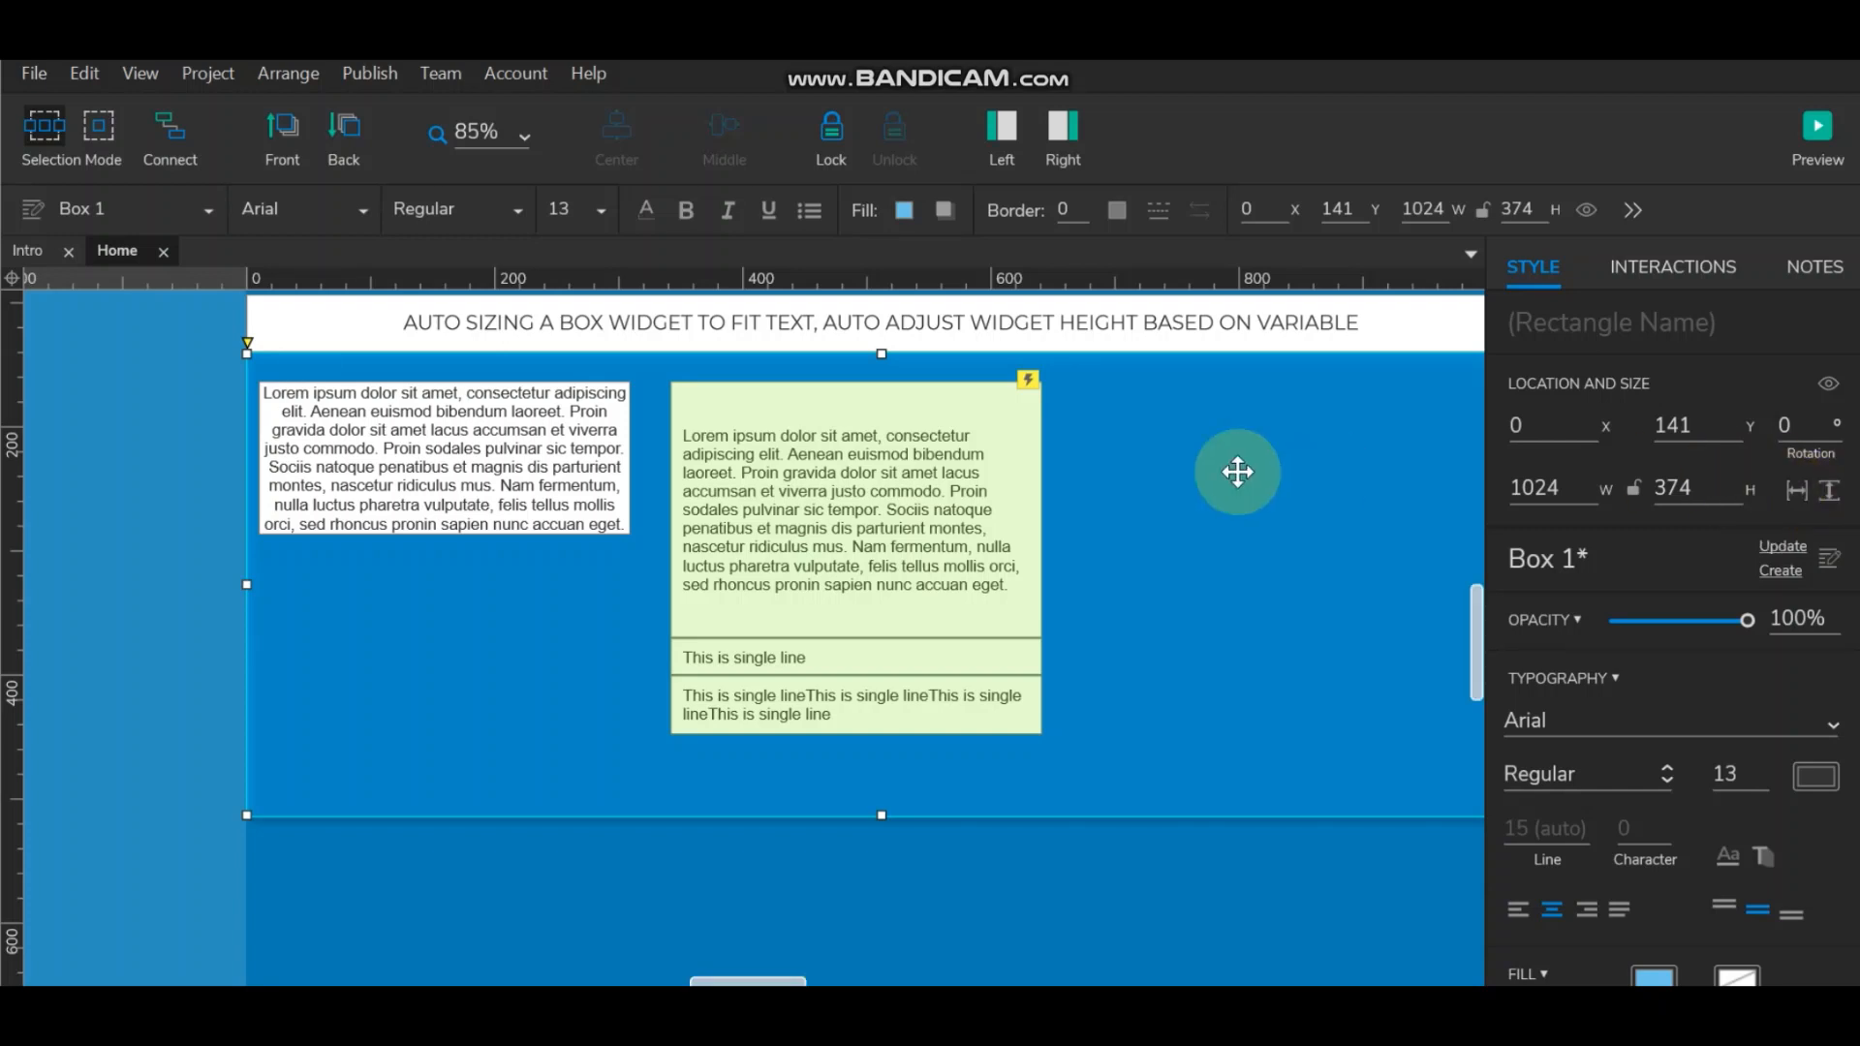
Step: Open the repeater's item for editing and review its Label box and the repeater's Item Loaded cases
{"action": "double_click", "coordinate": [921, 495]}
{"action": "left_click", "coordinate": [921, 392]}
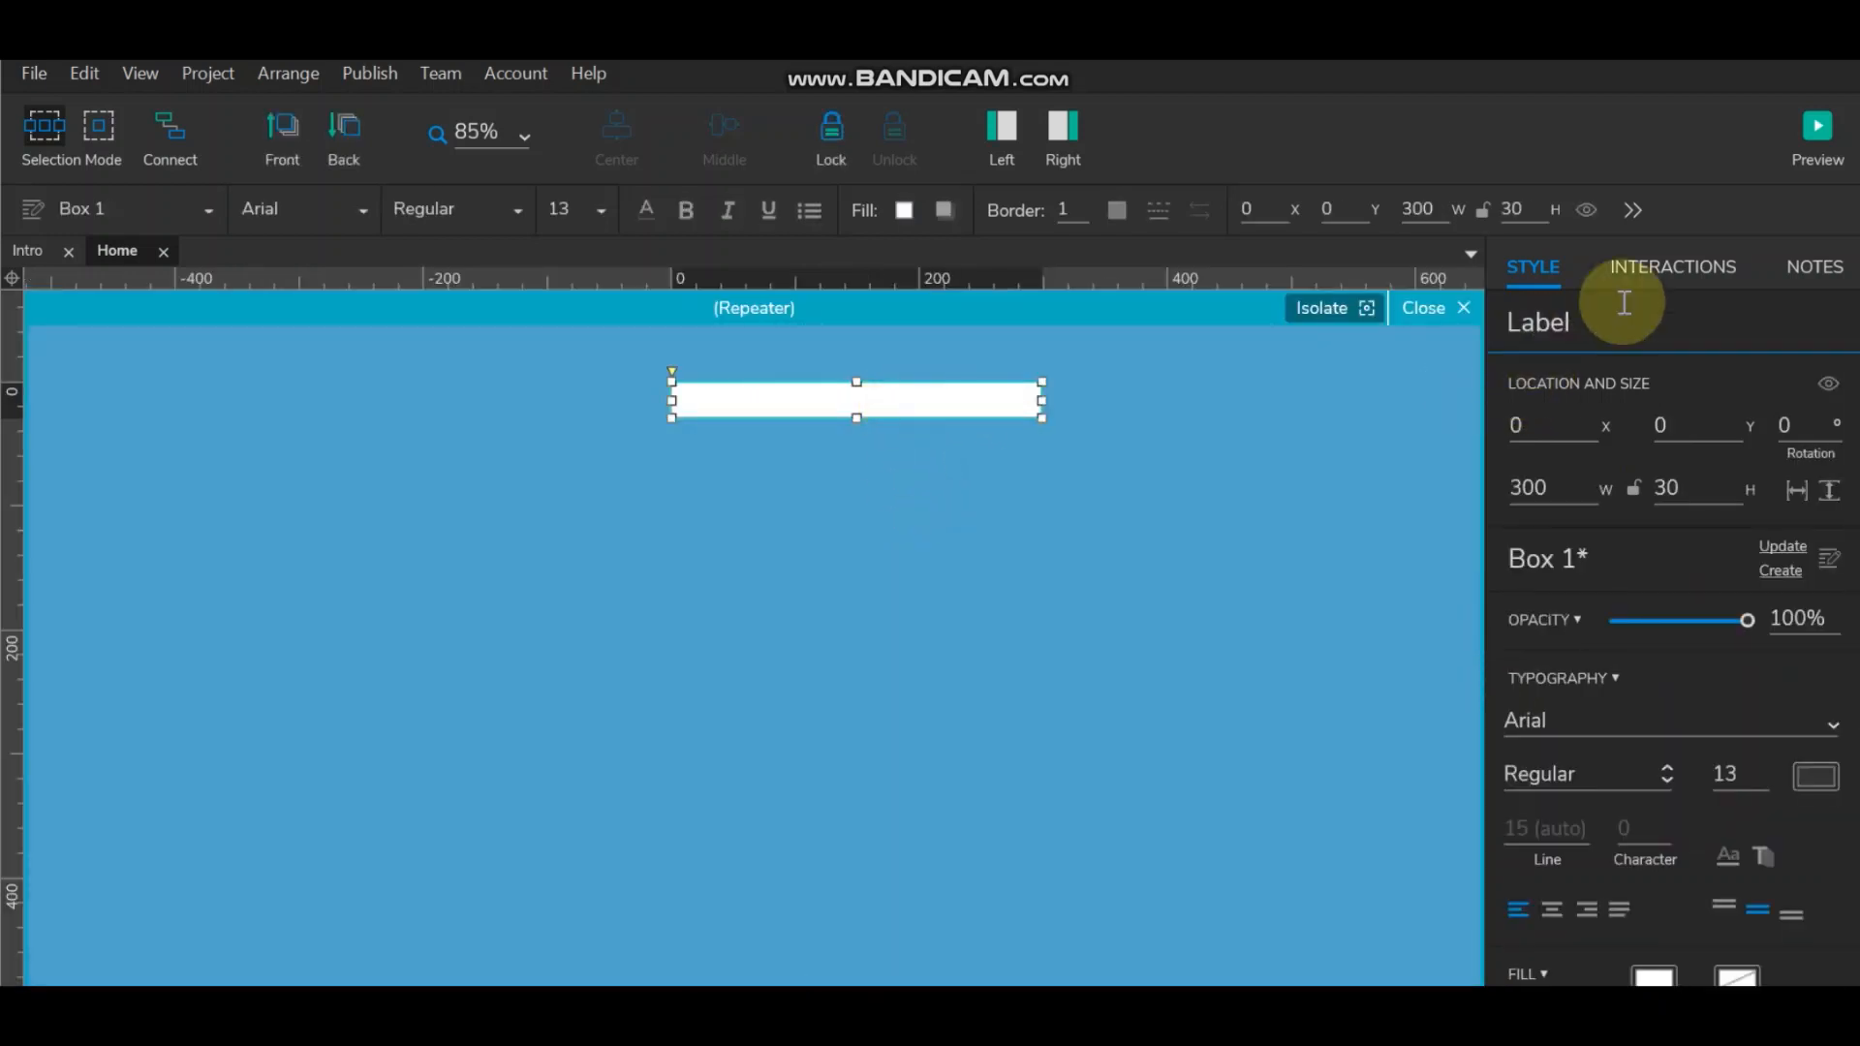
{"action": "left_click", "coordinate": [1149, 479]}
{"action": "left_click", "coordinate": [1706, 270]}
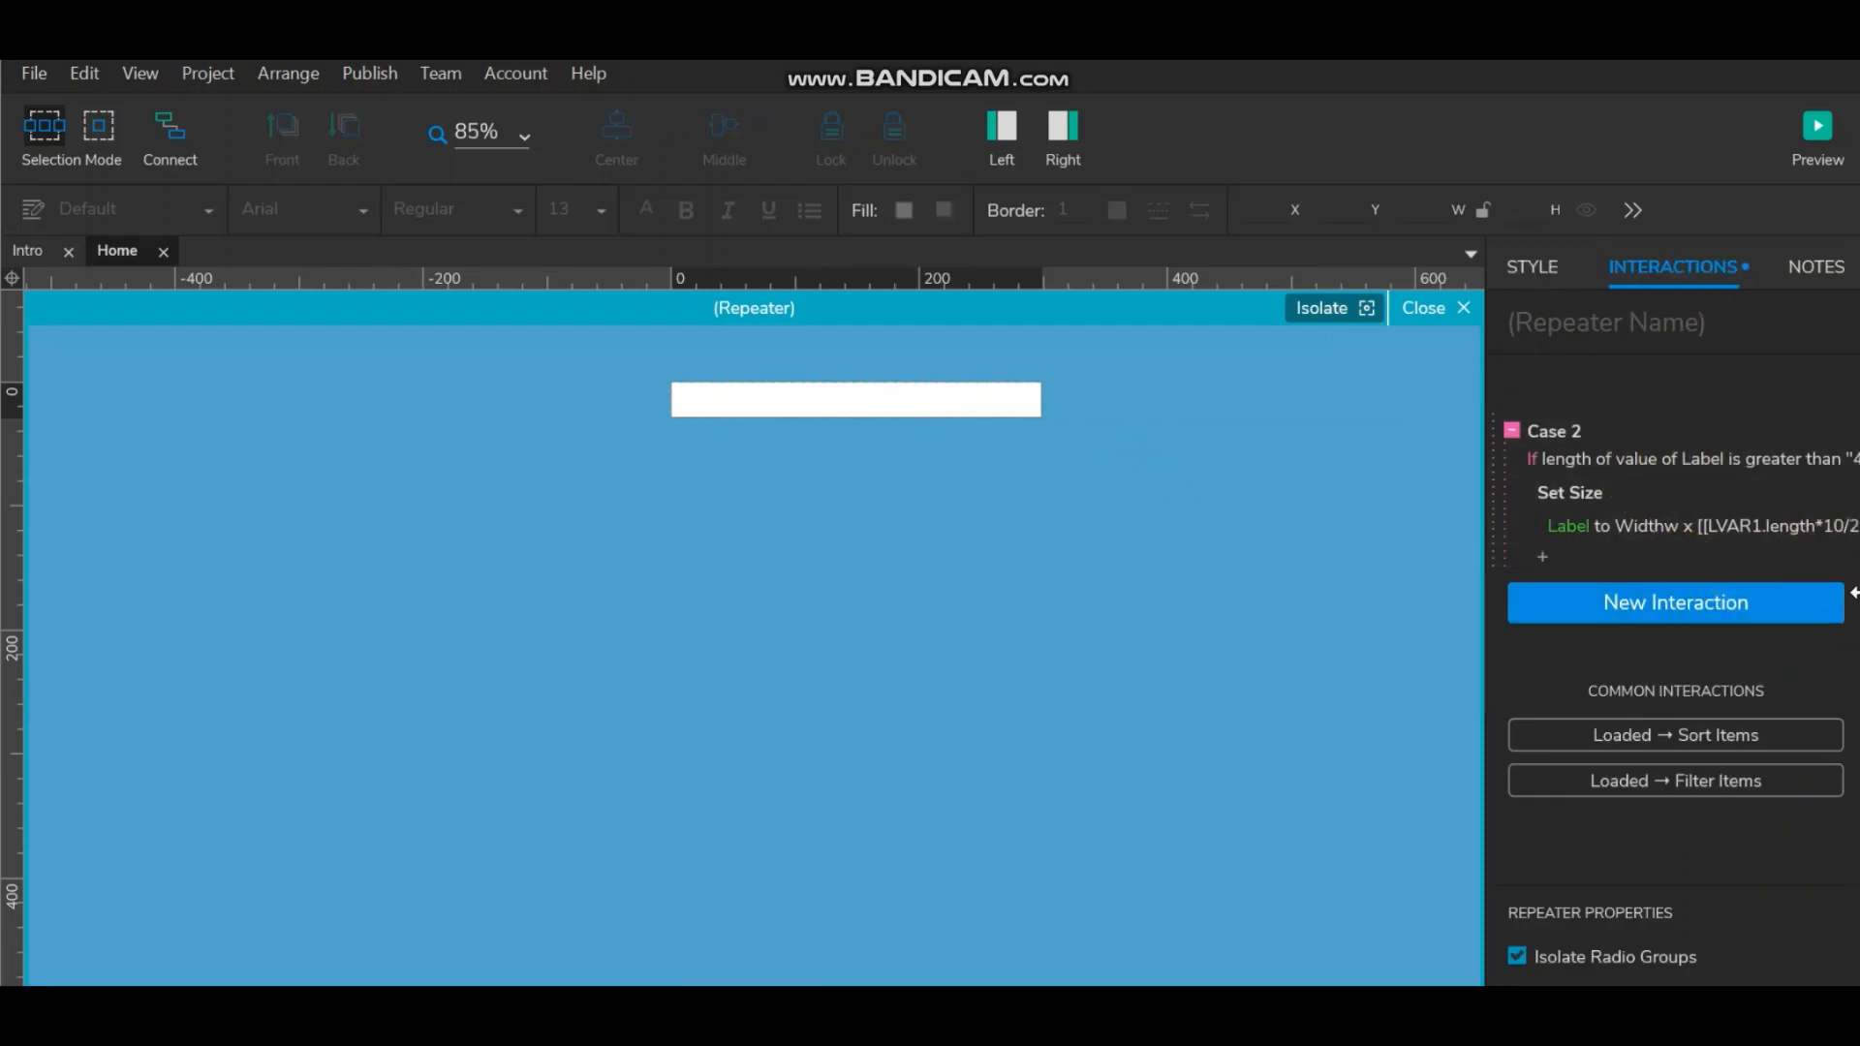
{"action": "scroll", "coordinate": [1625, 602], "scroll_direction": "up", "scroll_amount": 3}
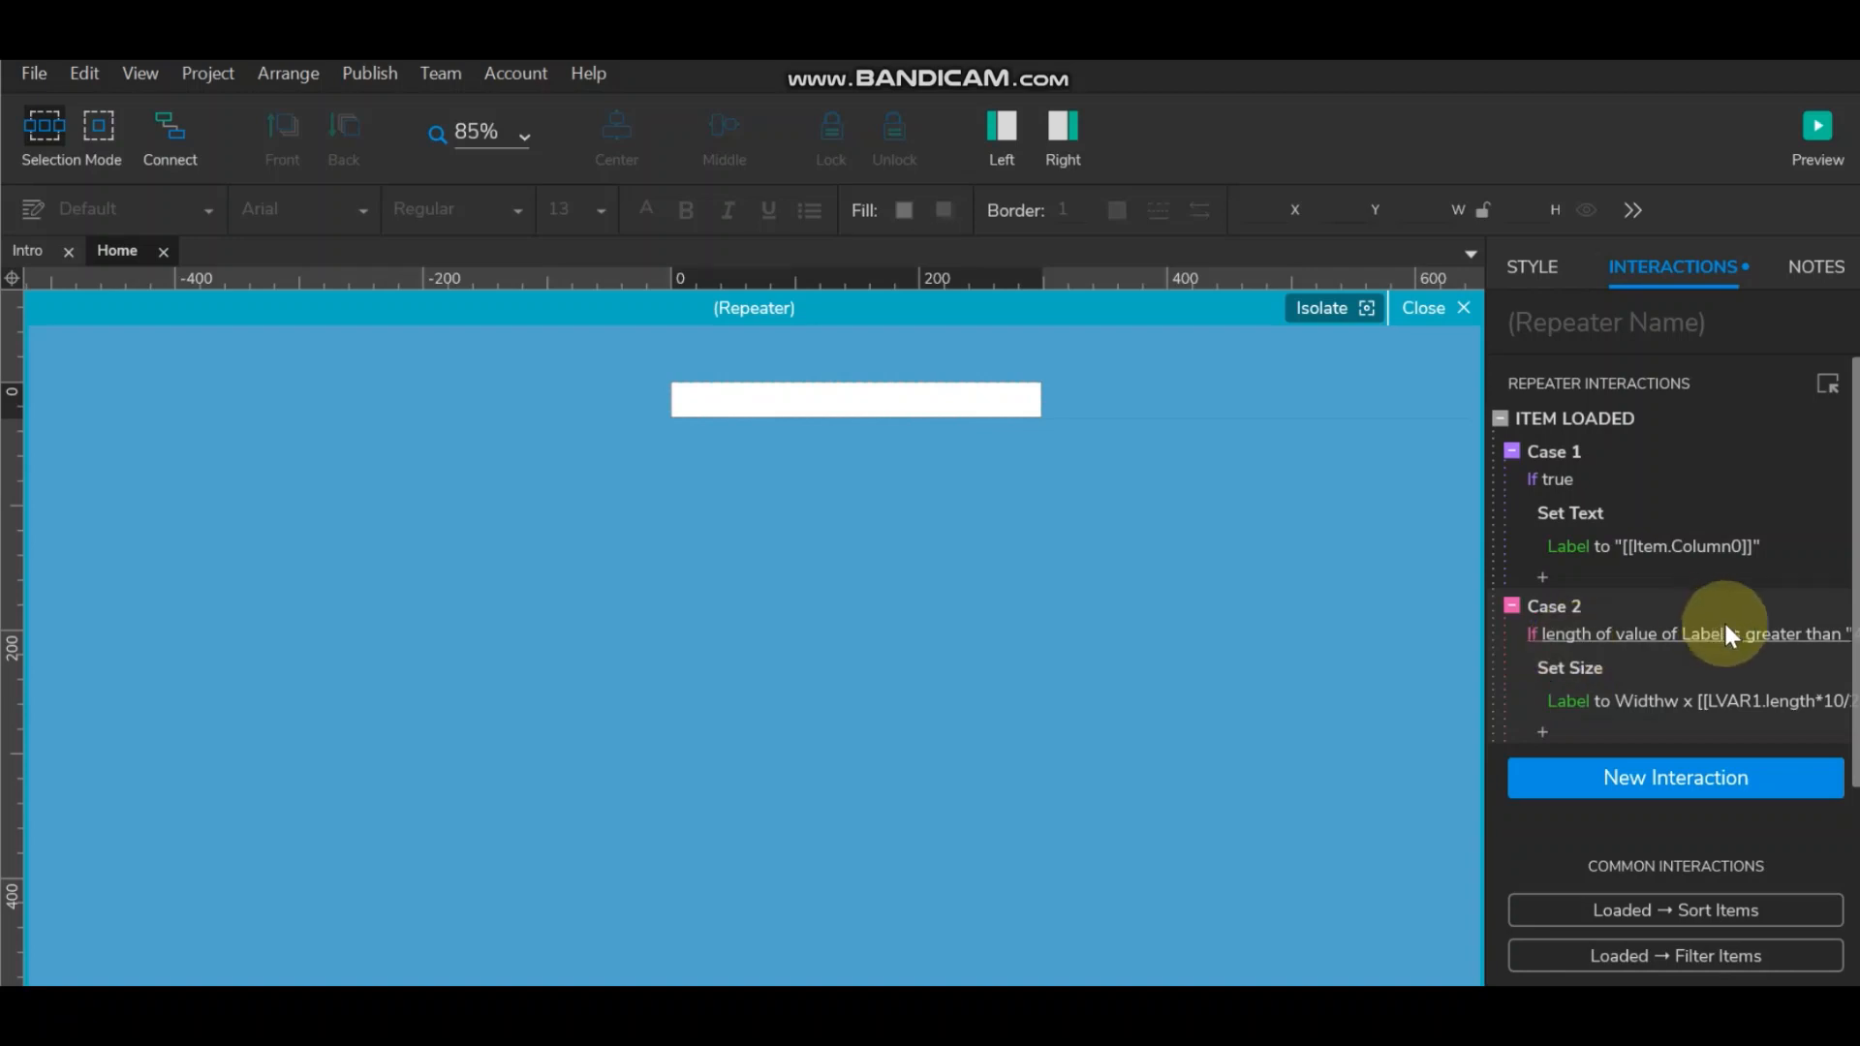
Step: Fill the Label box with a long run of 1s to test how the characters wrap within its width
{"action": "left_click", "coordinate": [753, 393]}
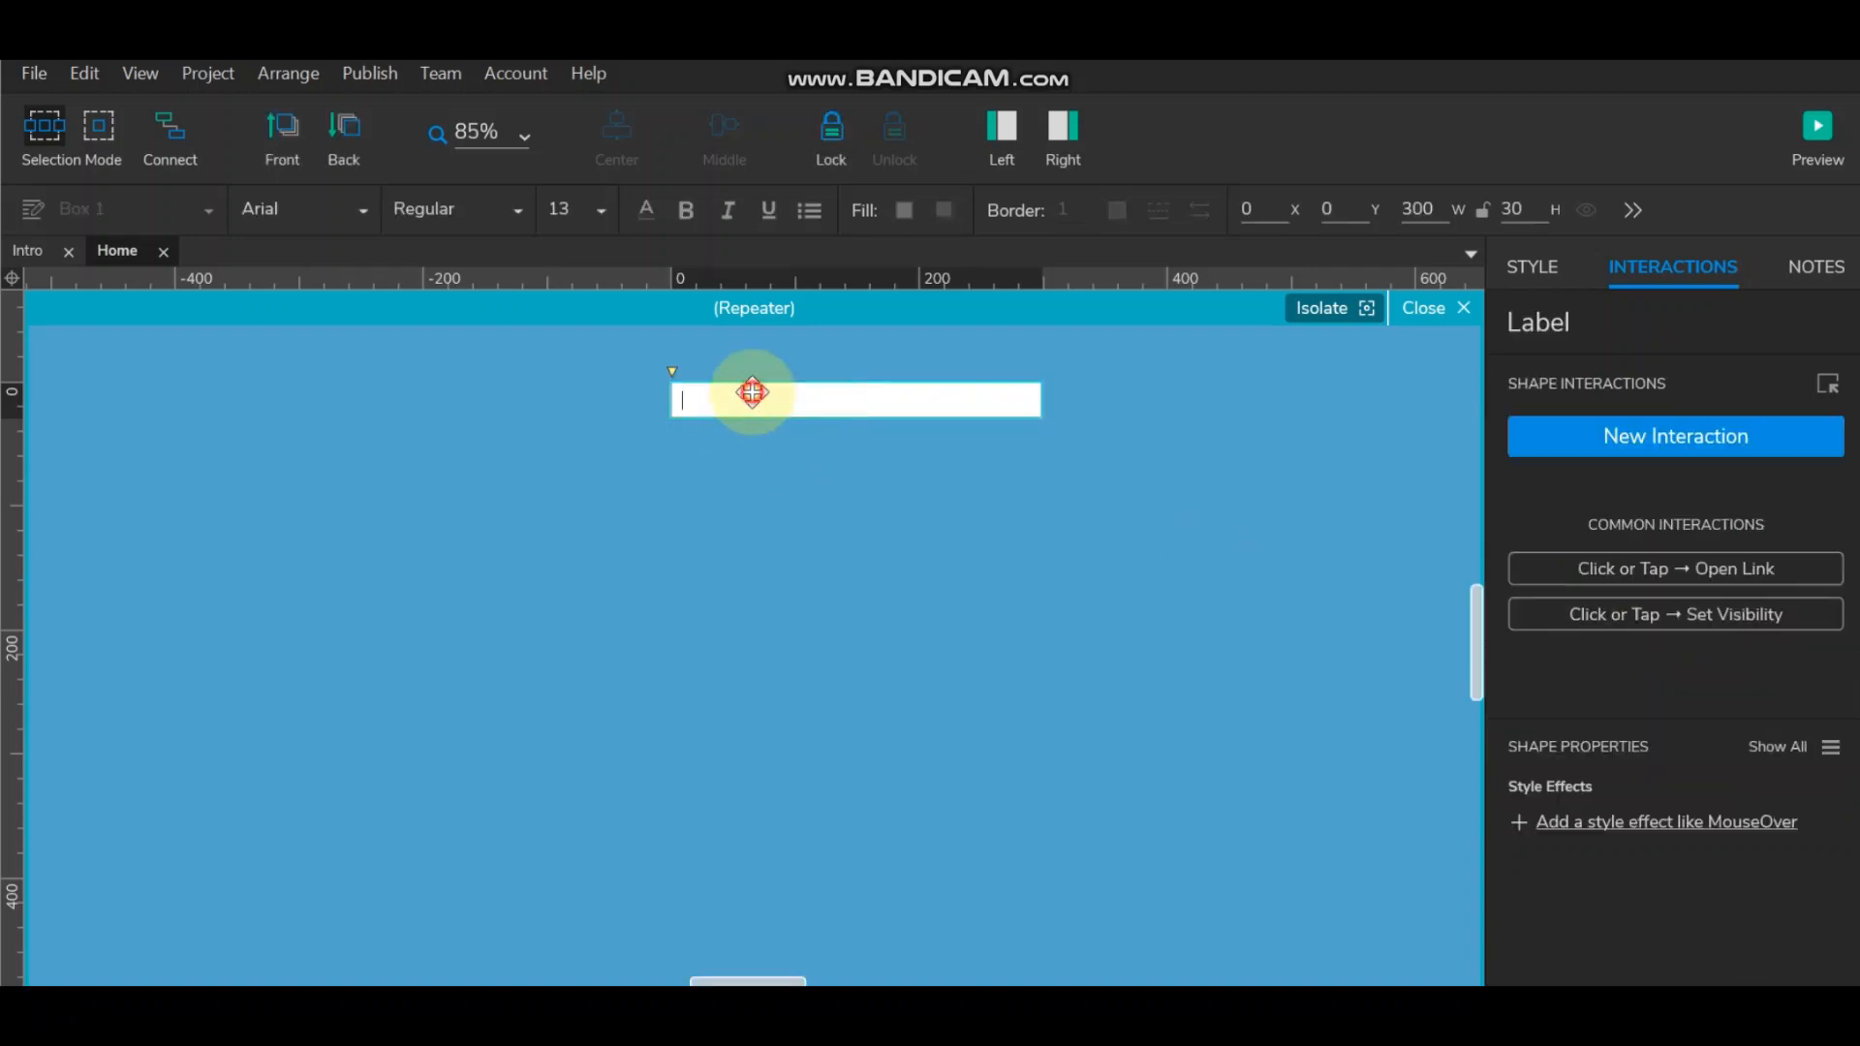
{"action": "type", "text": "11111111"}
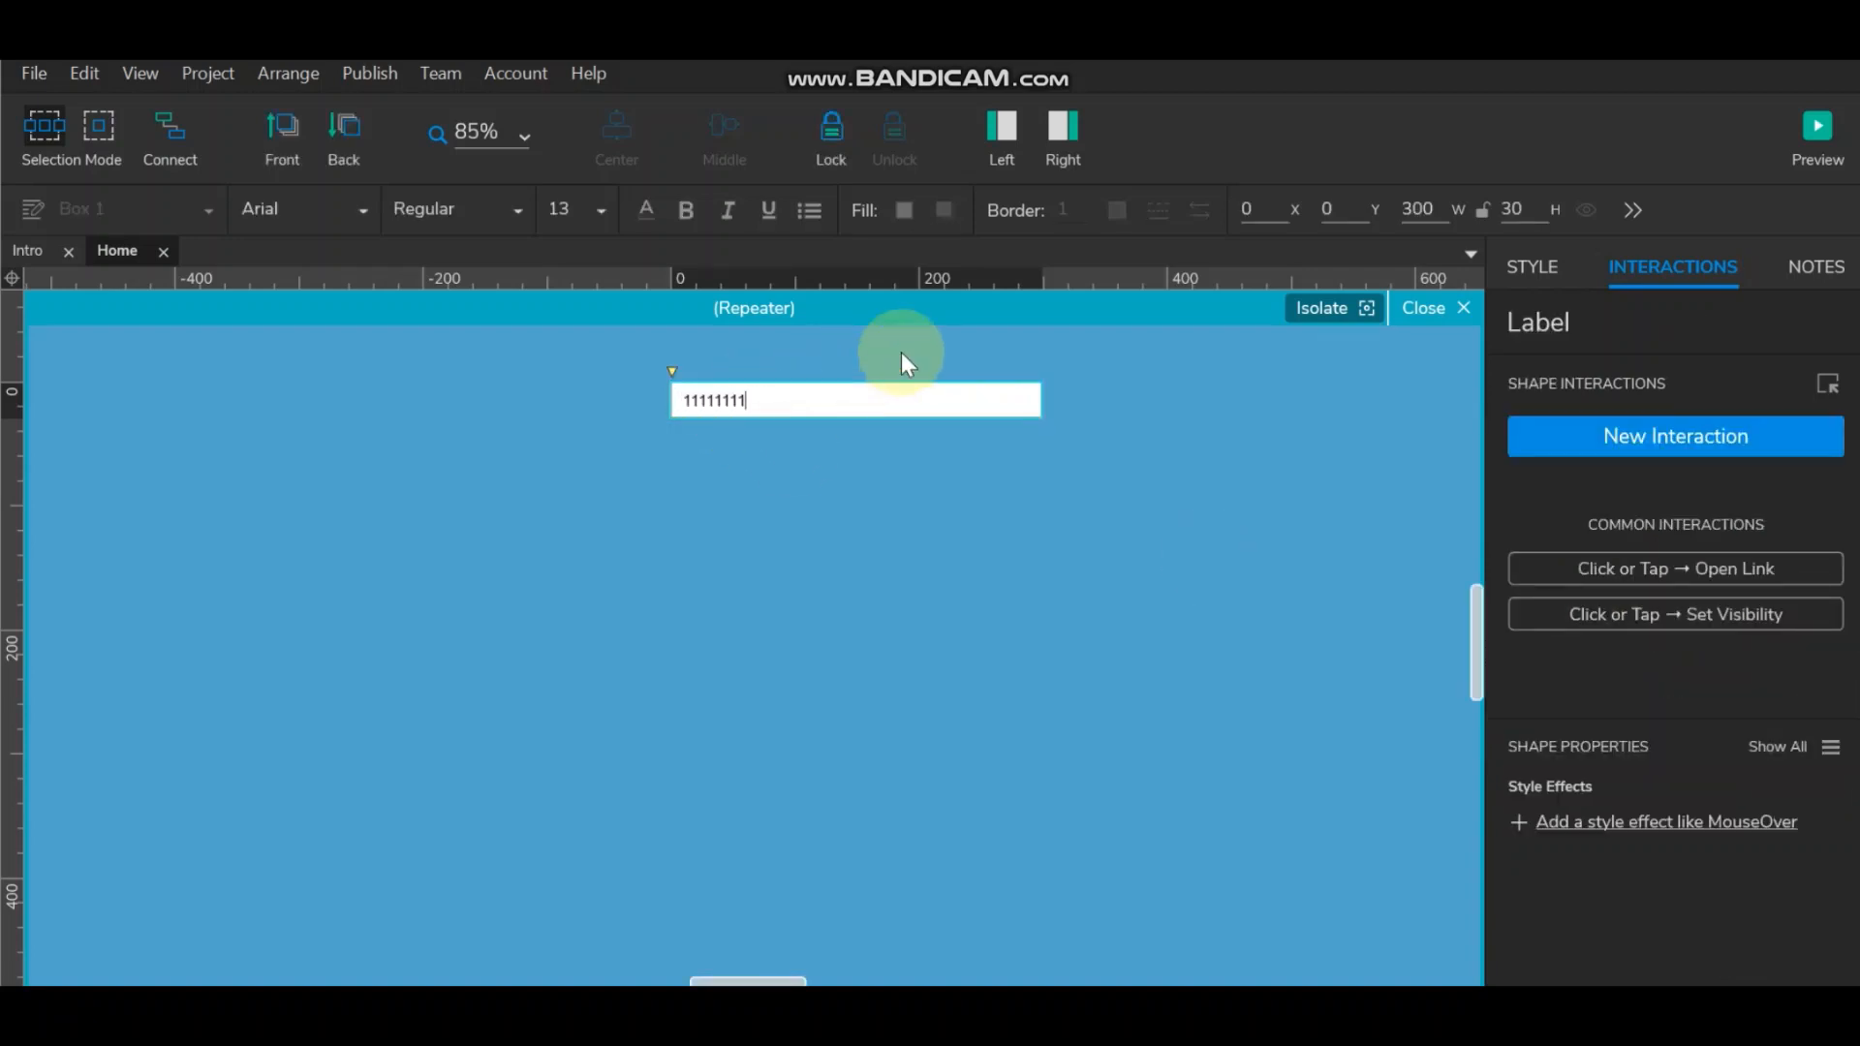
{"action": "type", "text": "1111111111111111111111111111111111111111111"}
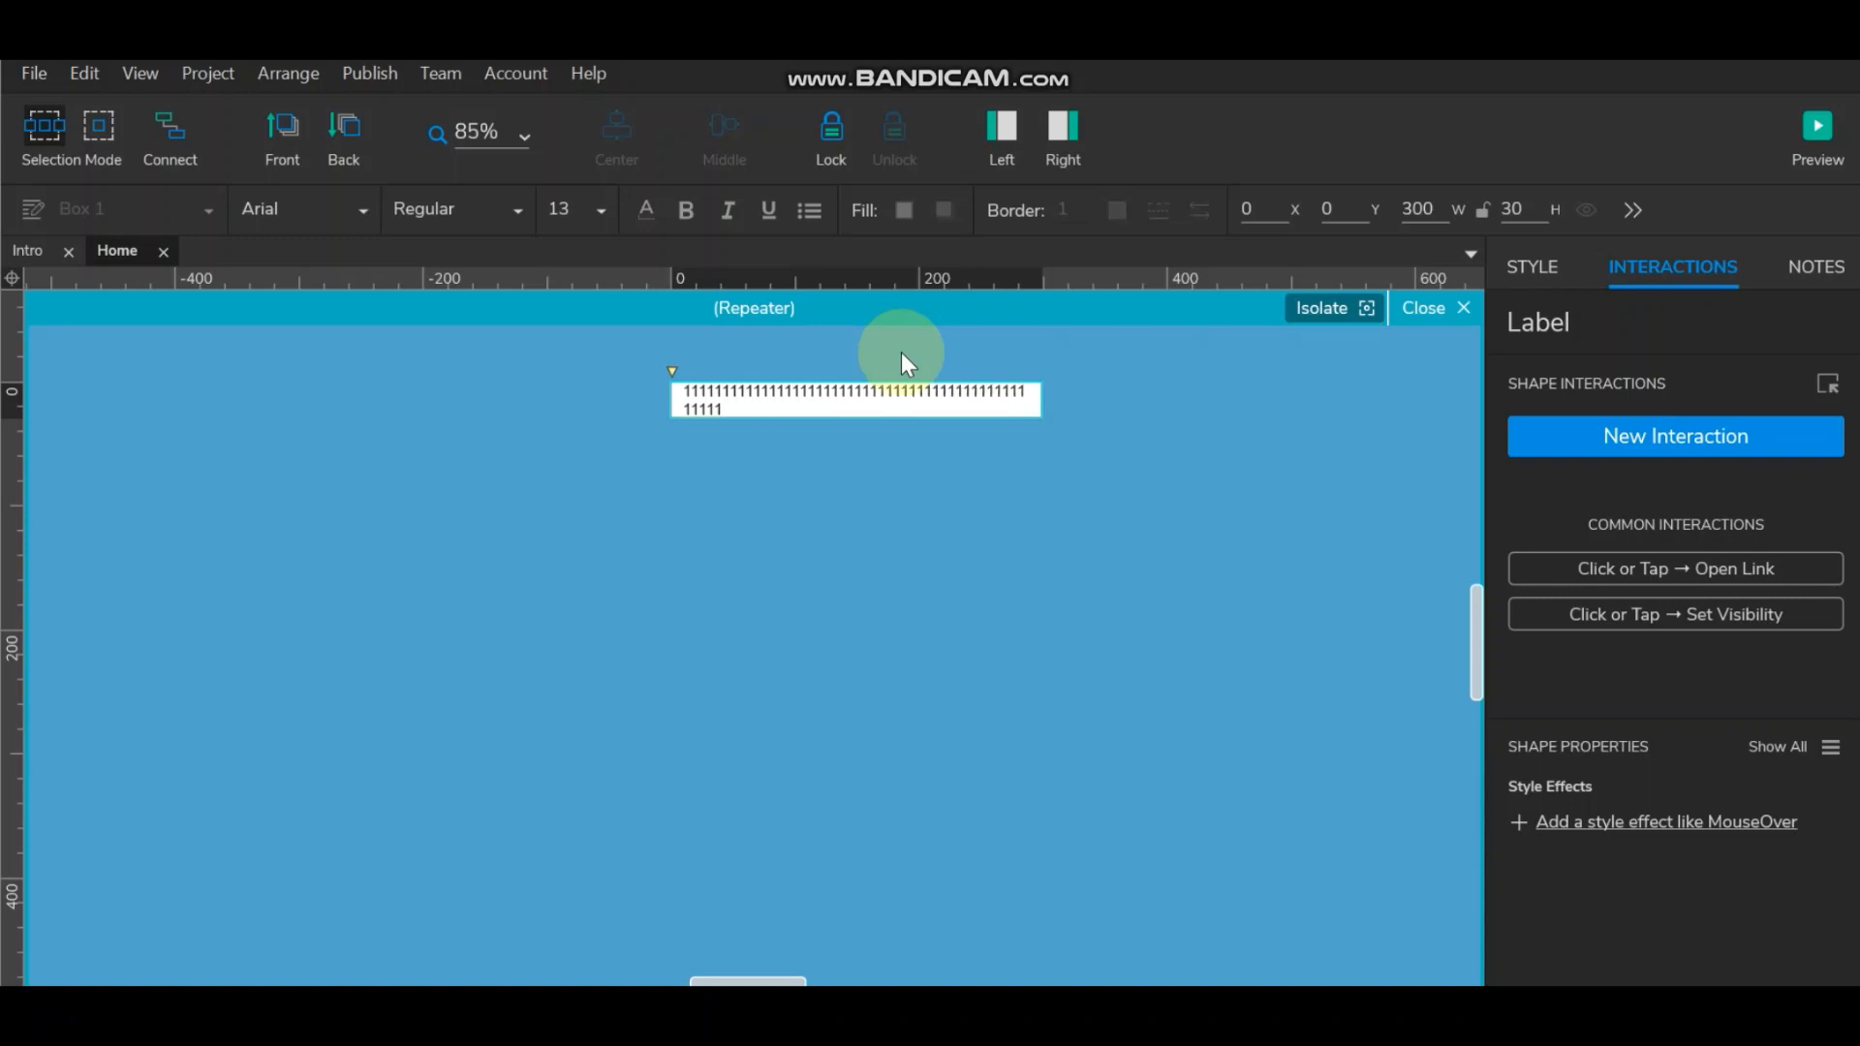
{"action": "type", "text": "111111111111111111111111111111111111111"}
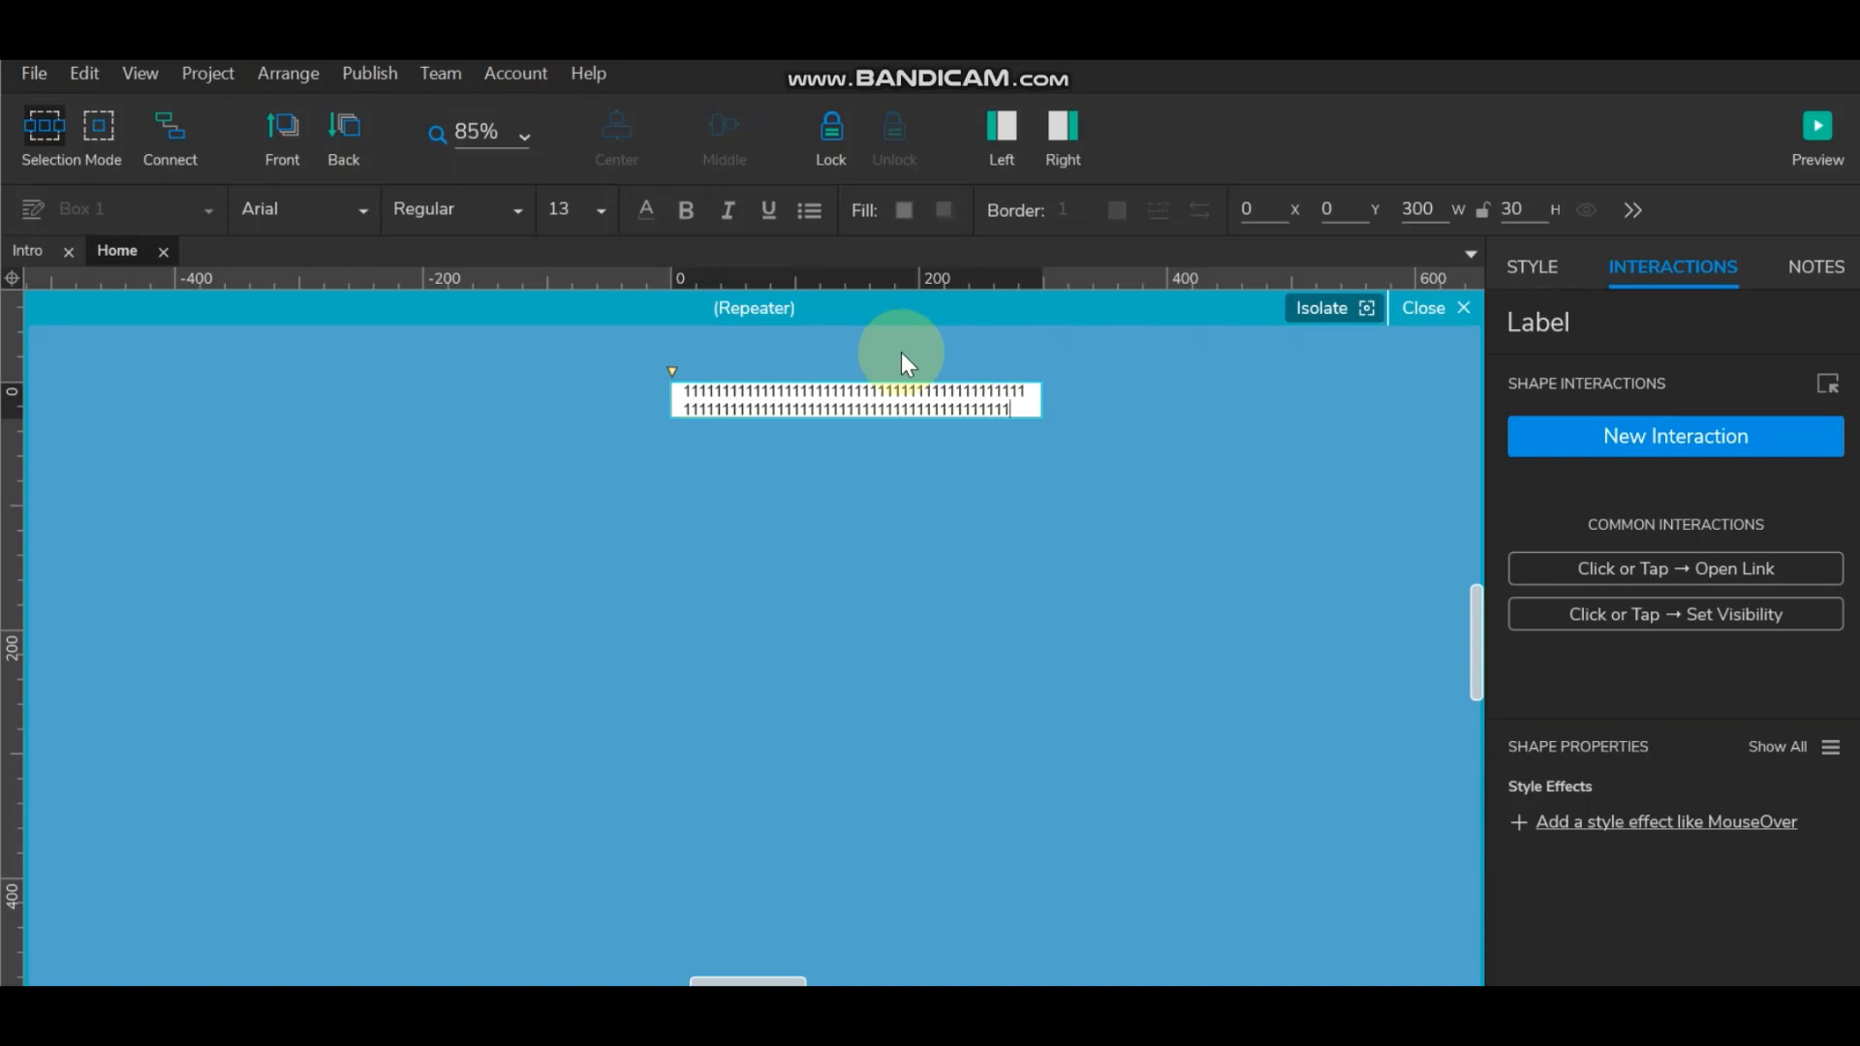
{"action": "type", "text": "11111111111111111111111111111111111111111111111111111111"}
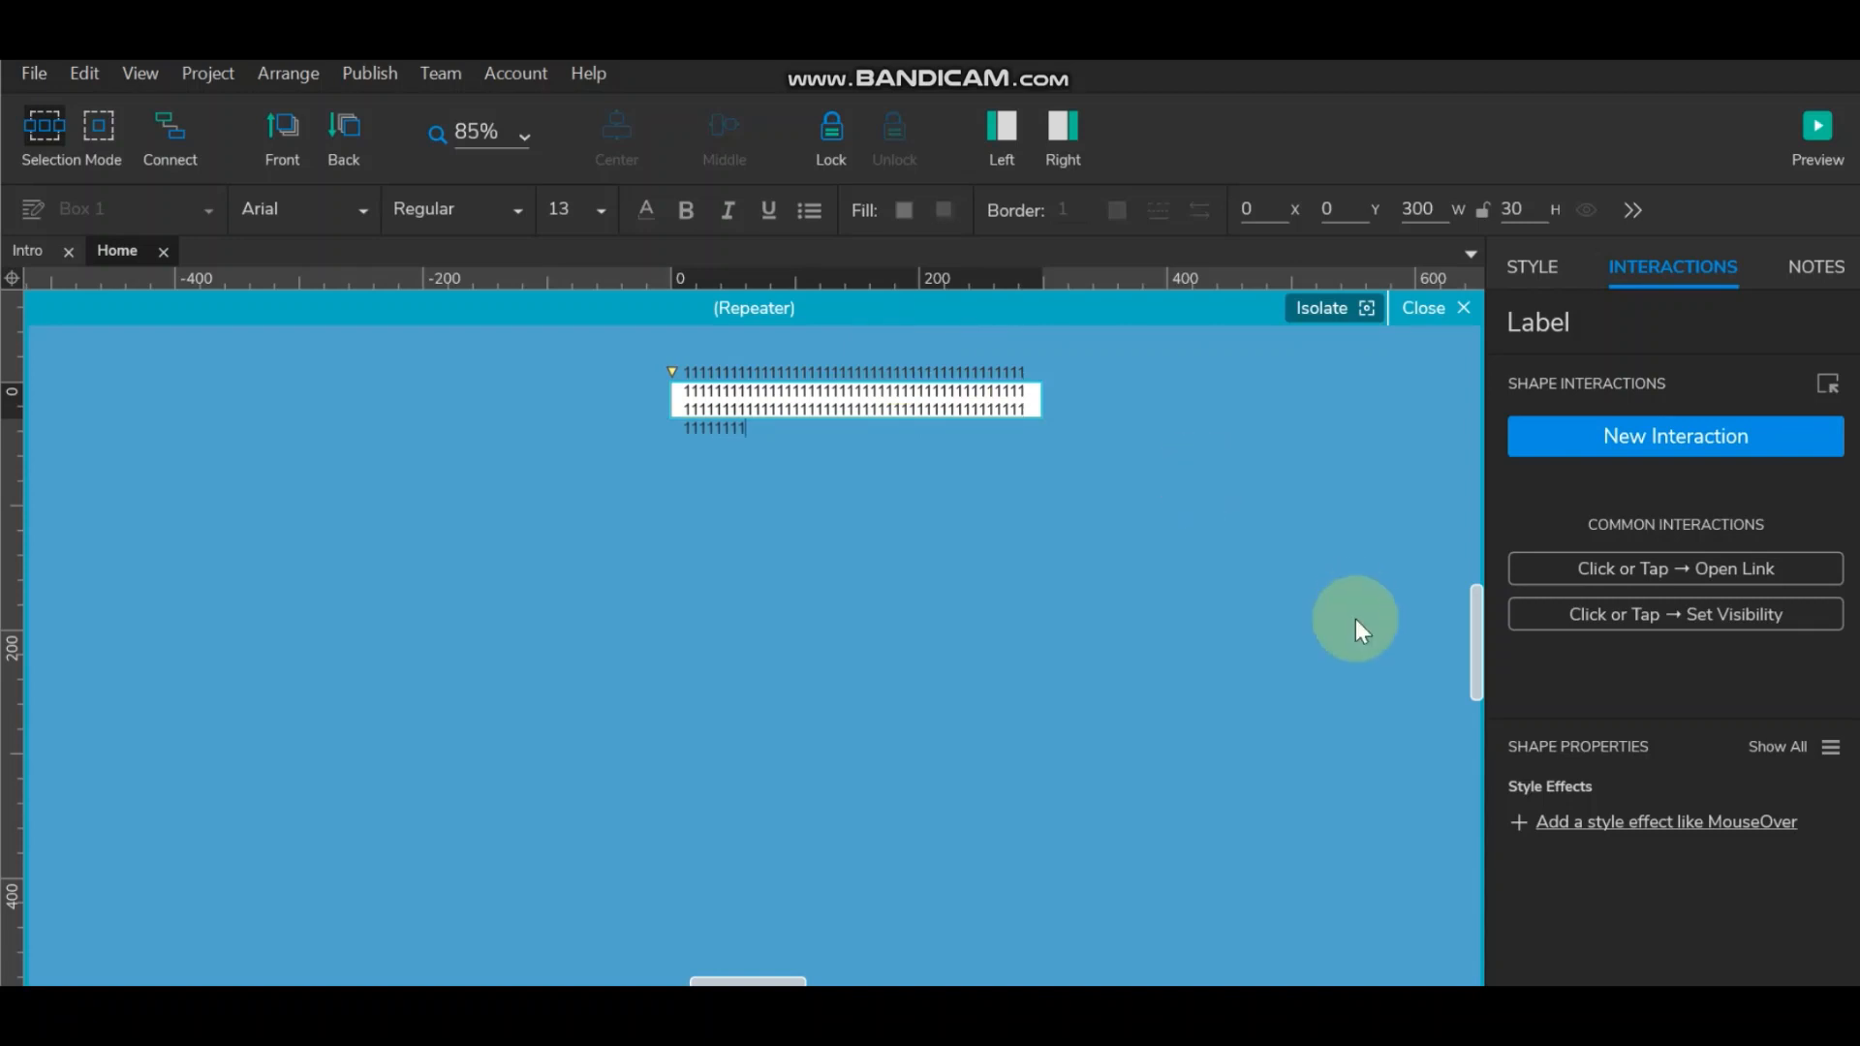
{"action": "left_click", "coordinate": [1159, 593]}
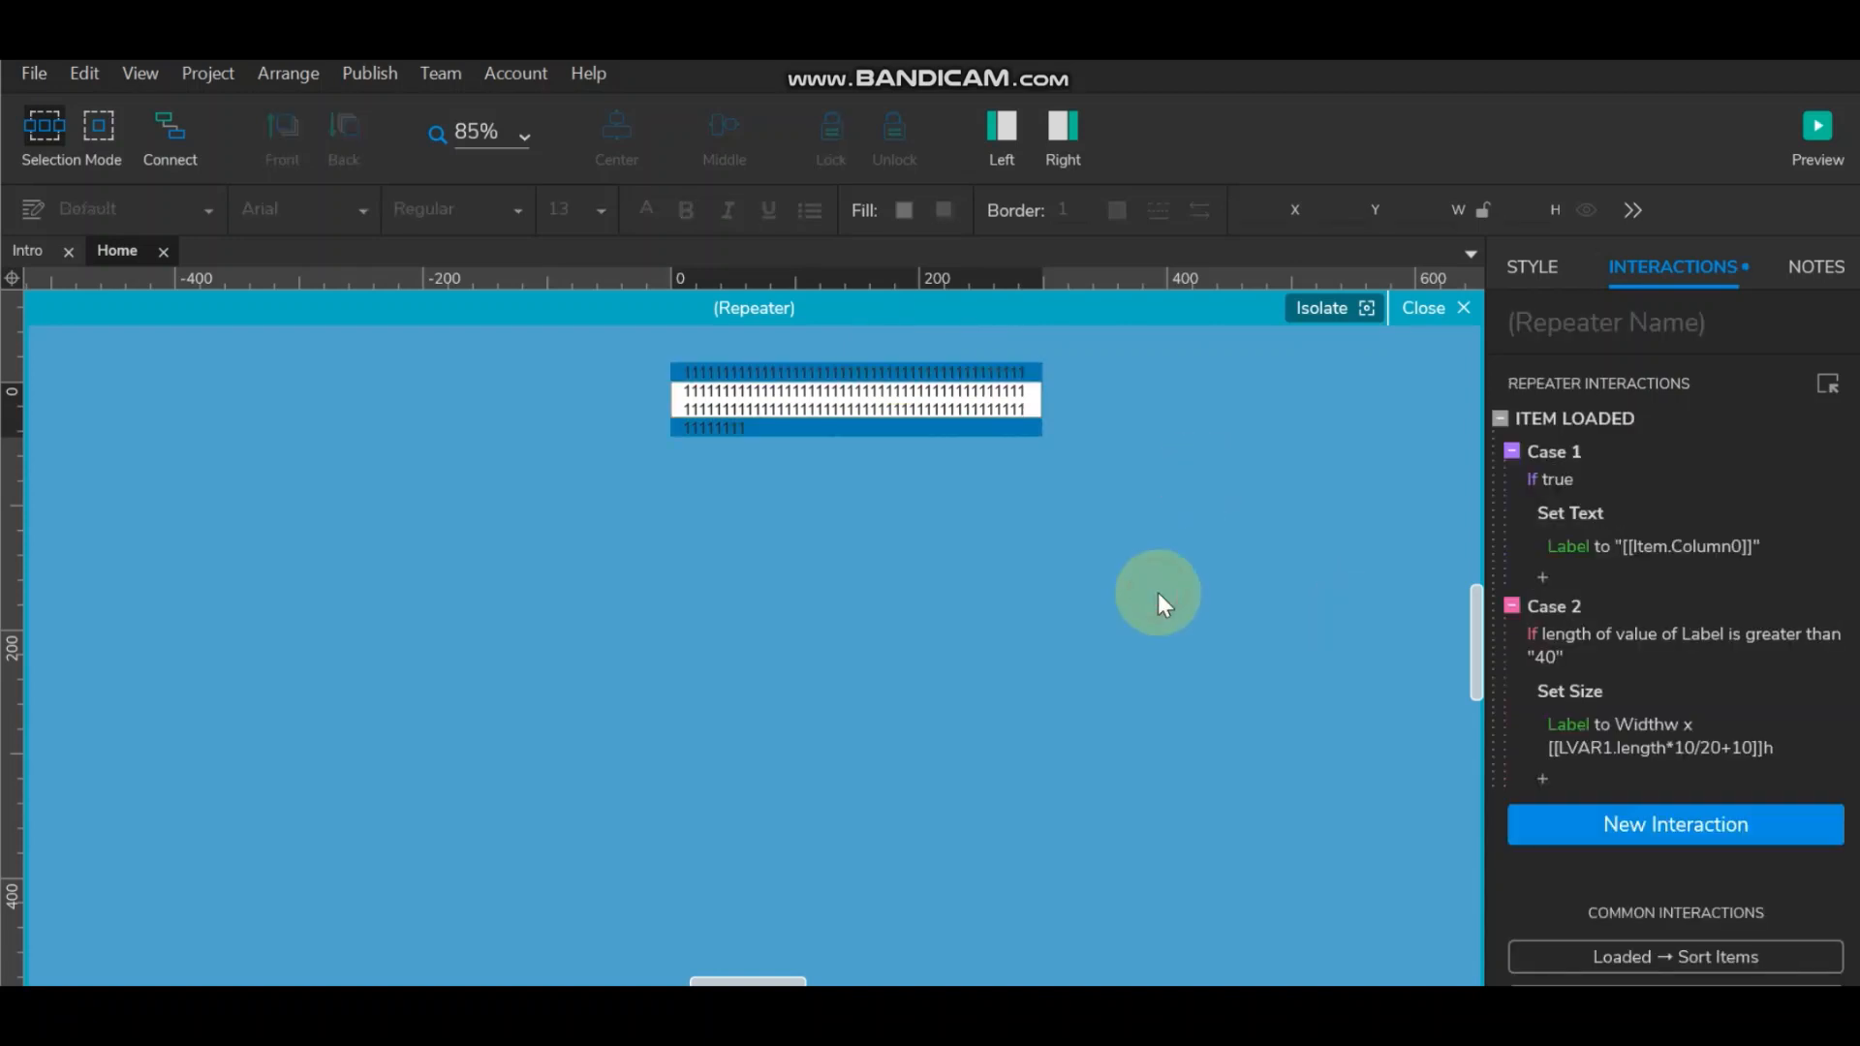
Step: Clear the test run of 1s from the Label box
{"action": "left_click", "coordinate": [788, 411]}
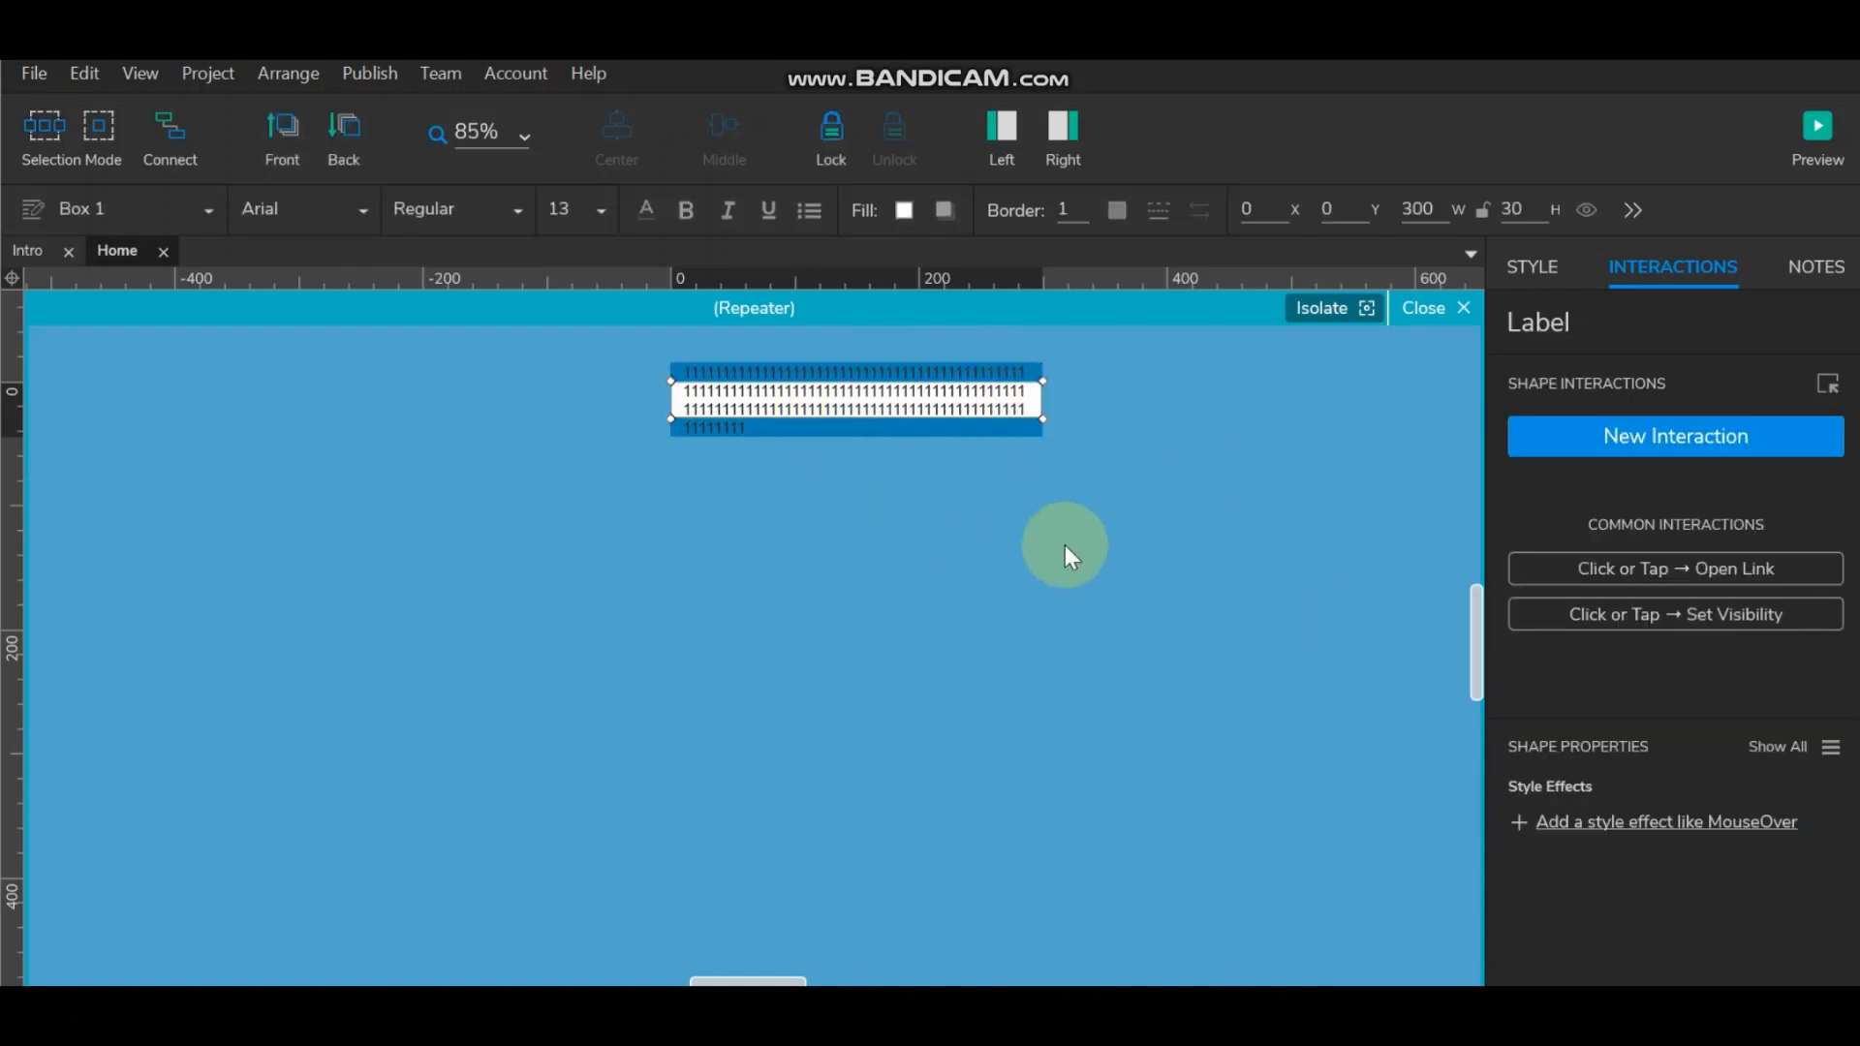
{"action": "double_click", "coordinate": [893, 394]}
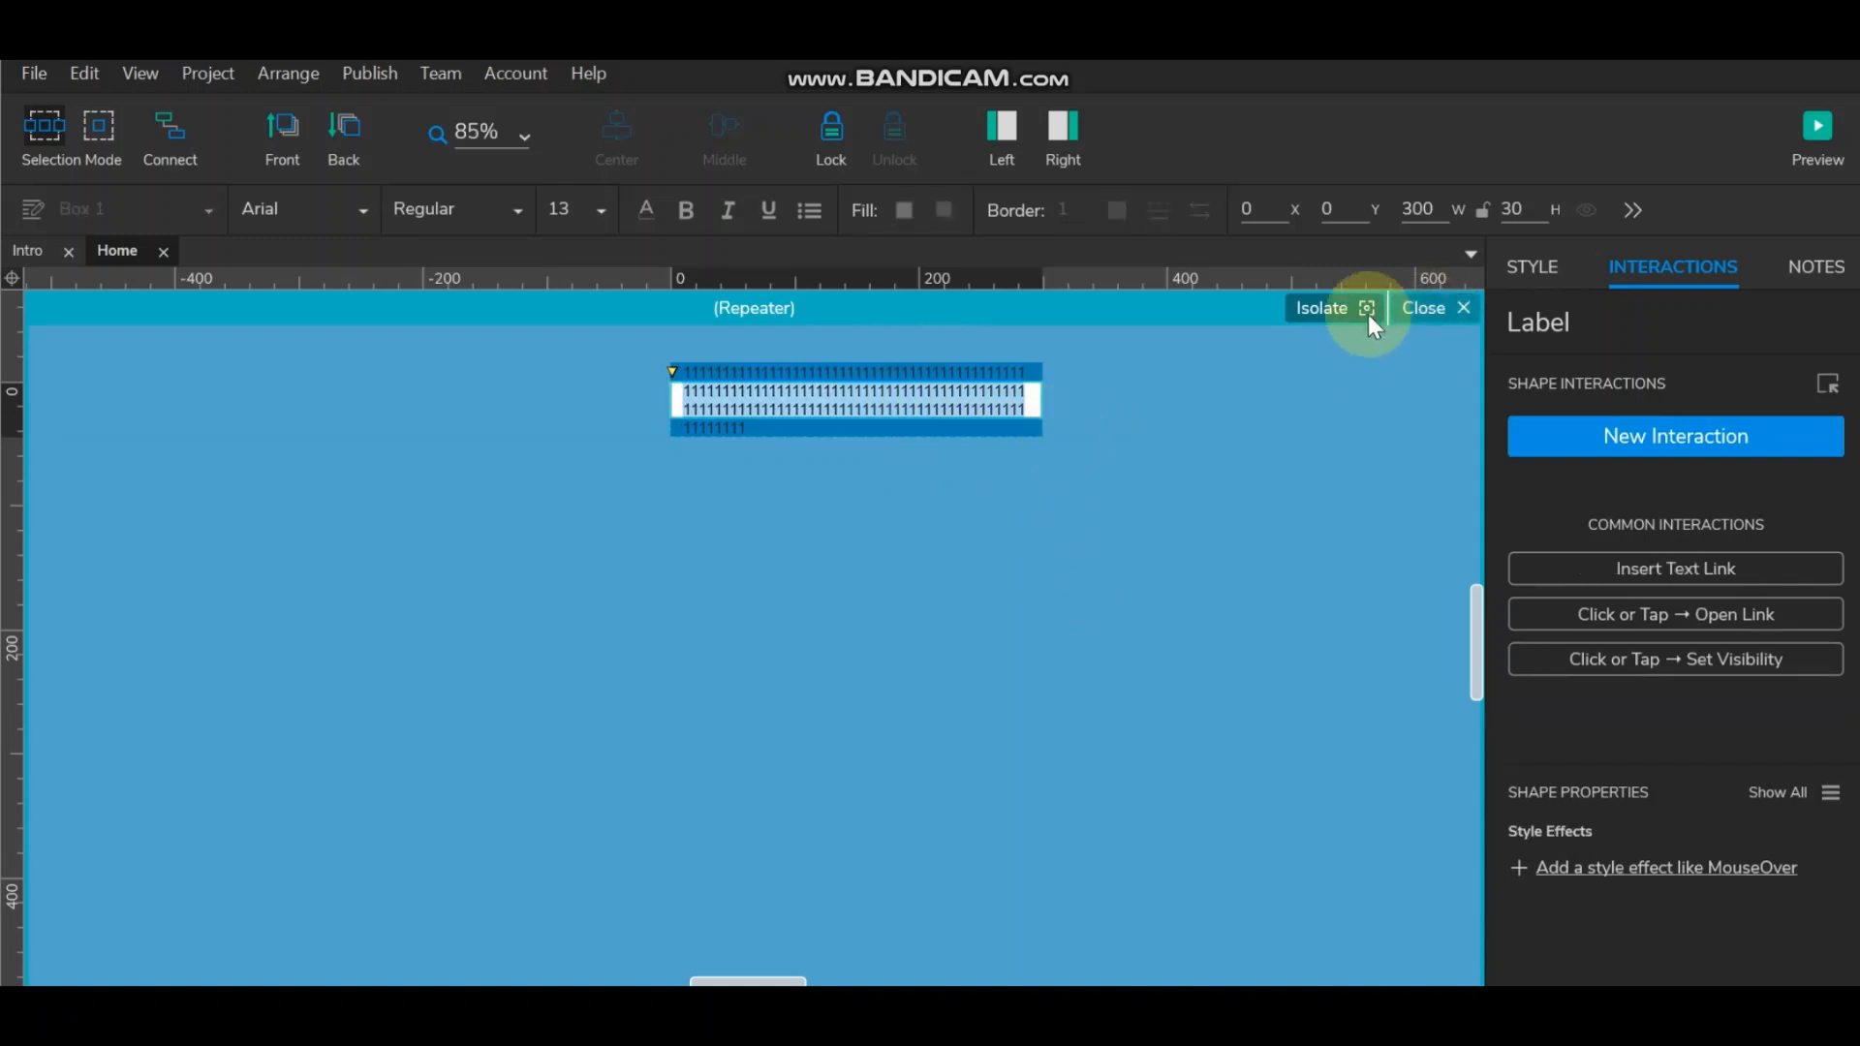
{"action": "left_click", "coordinate": [1263, 510]}
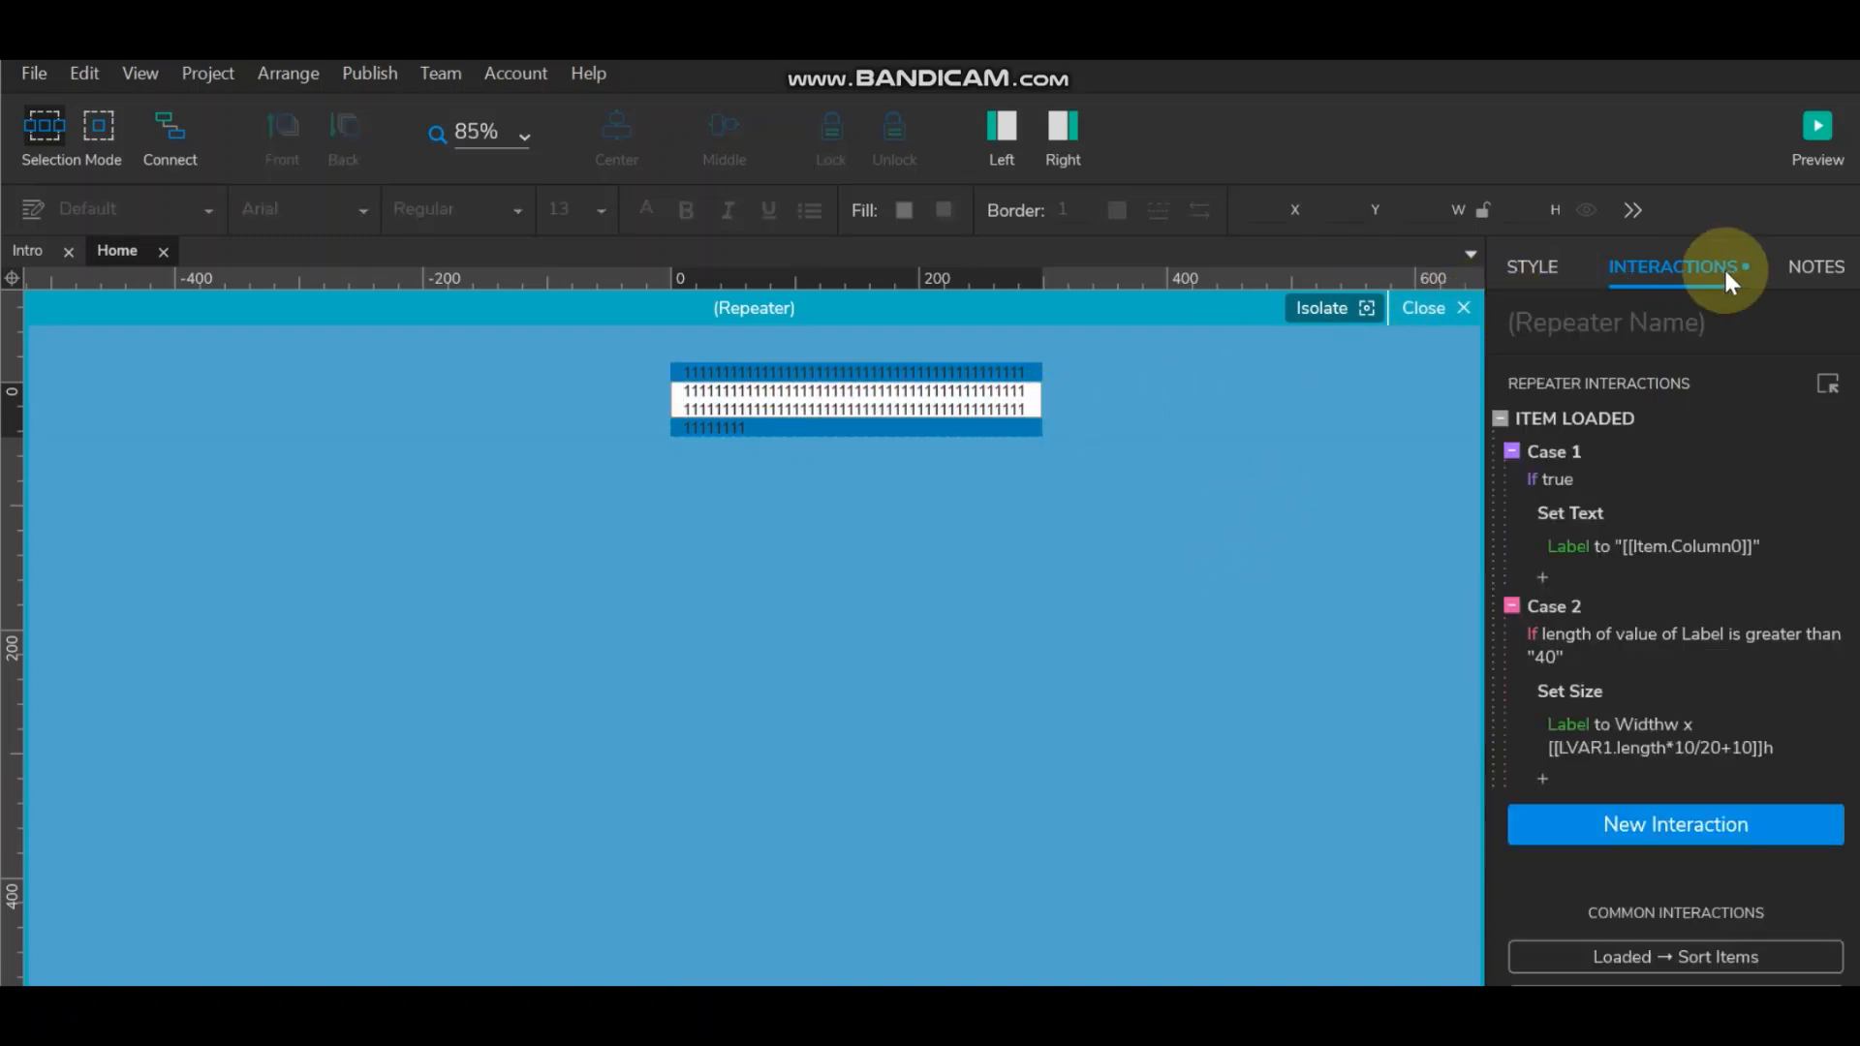
{"action": "double_click", "coordinate": [880, 395]}
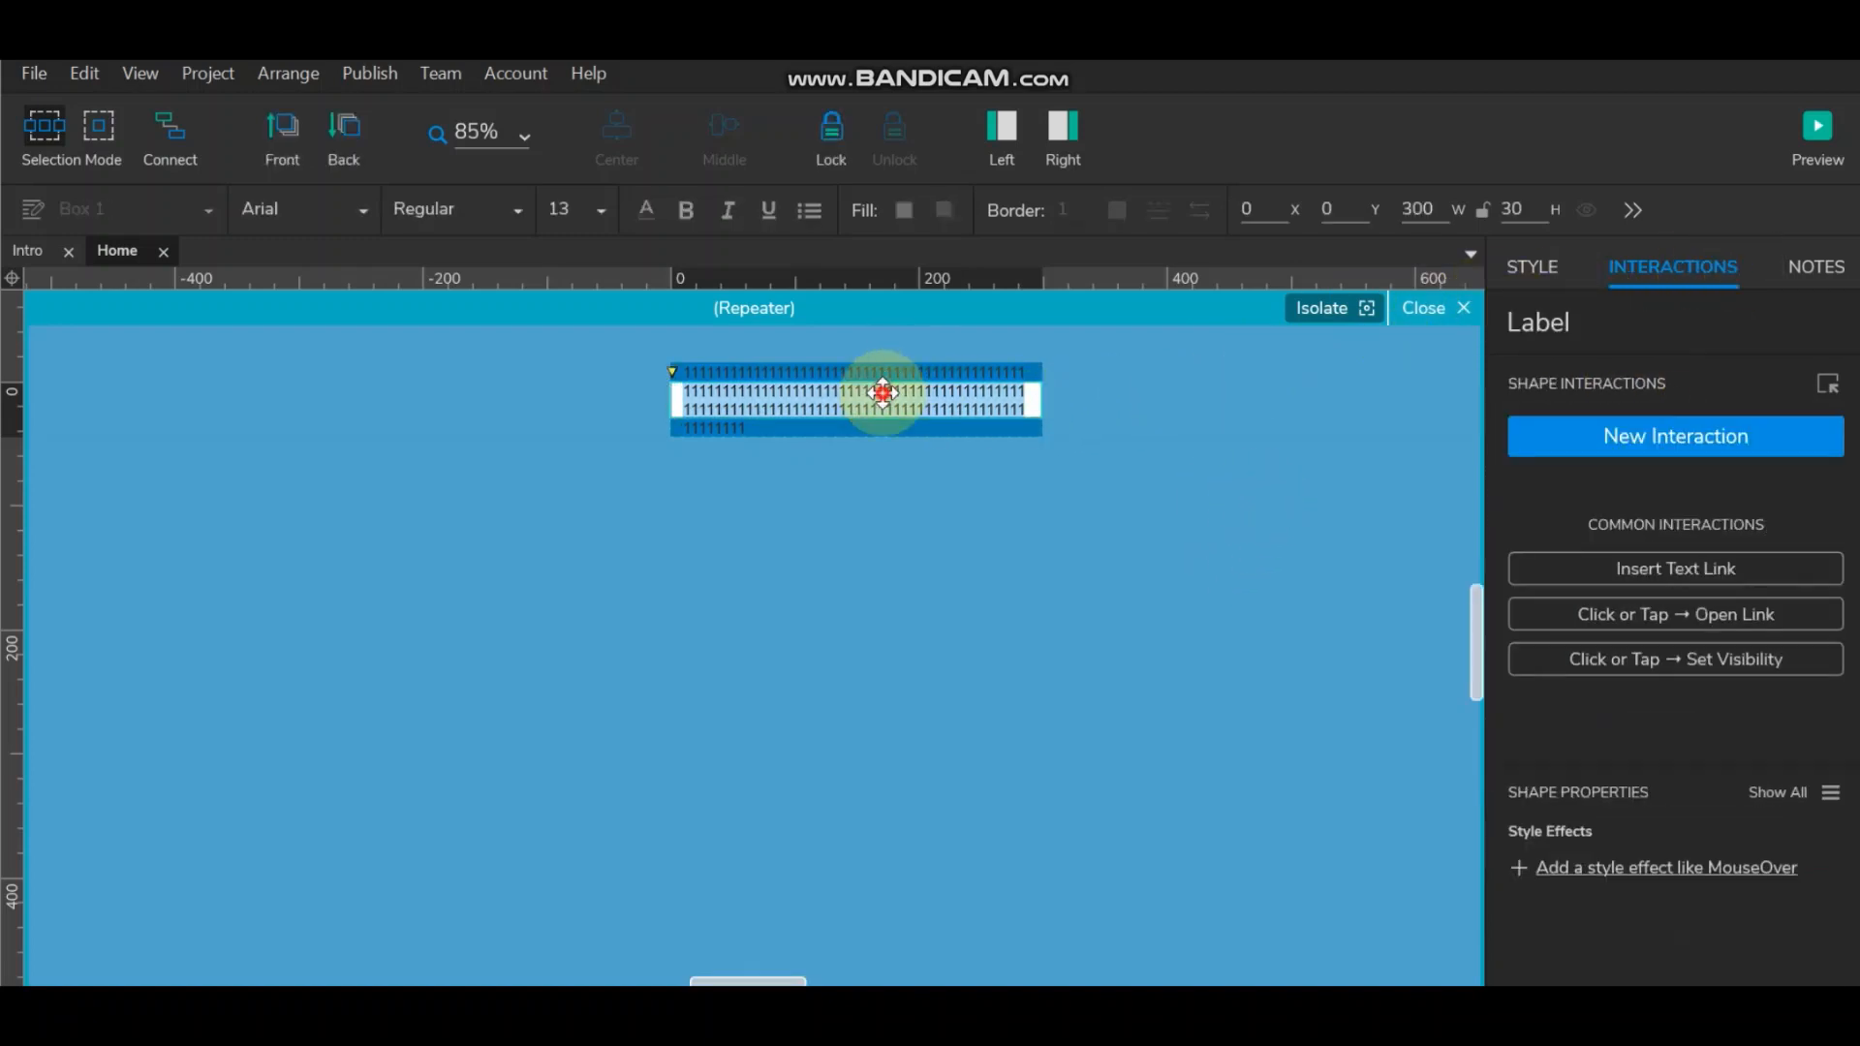
{"action": "left_click", "coordinate": [1254, 447]}
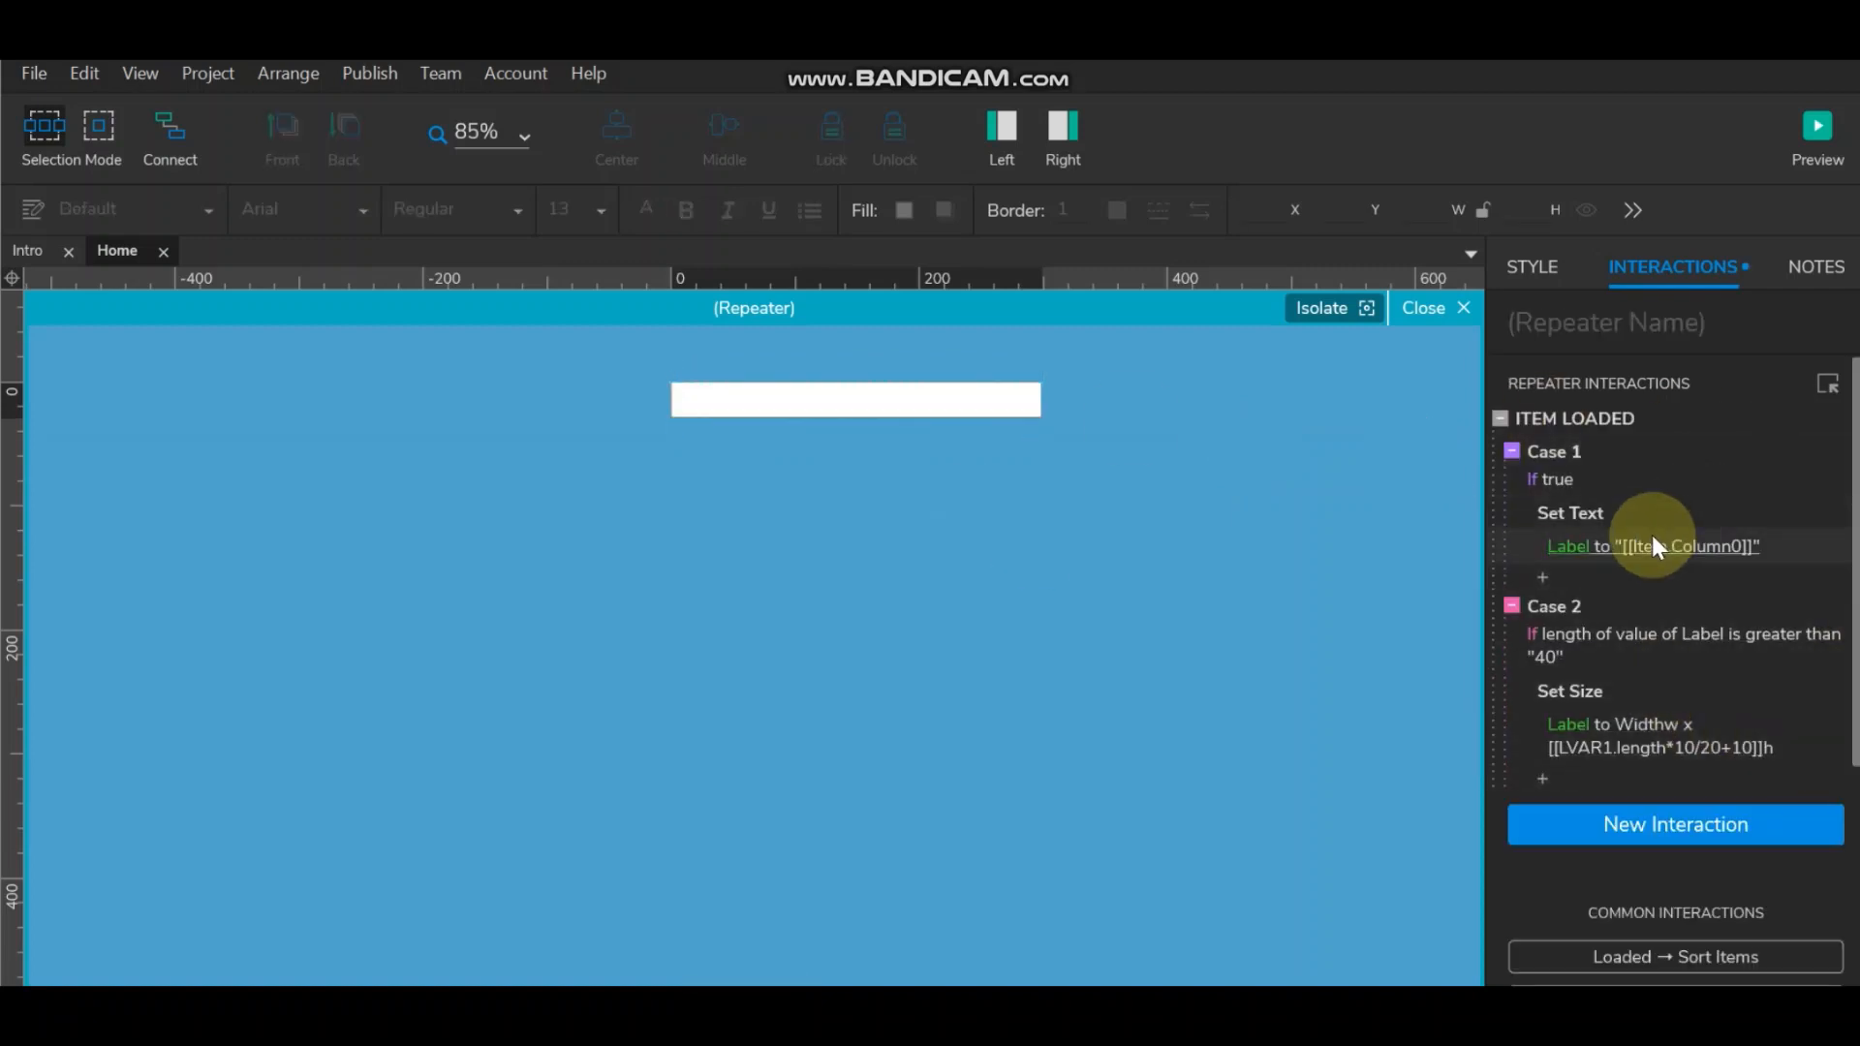
Step: Review Case 2's length of widget value condition and its Set Size action for Label, keeping both settings
{"action": "left_click", "coordinate": [1591, 639]}
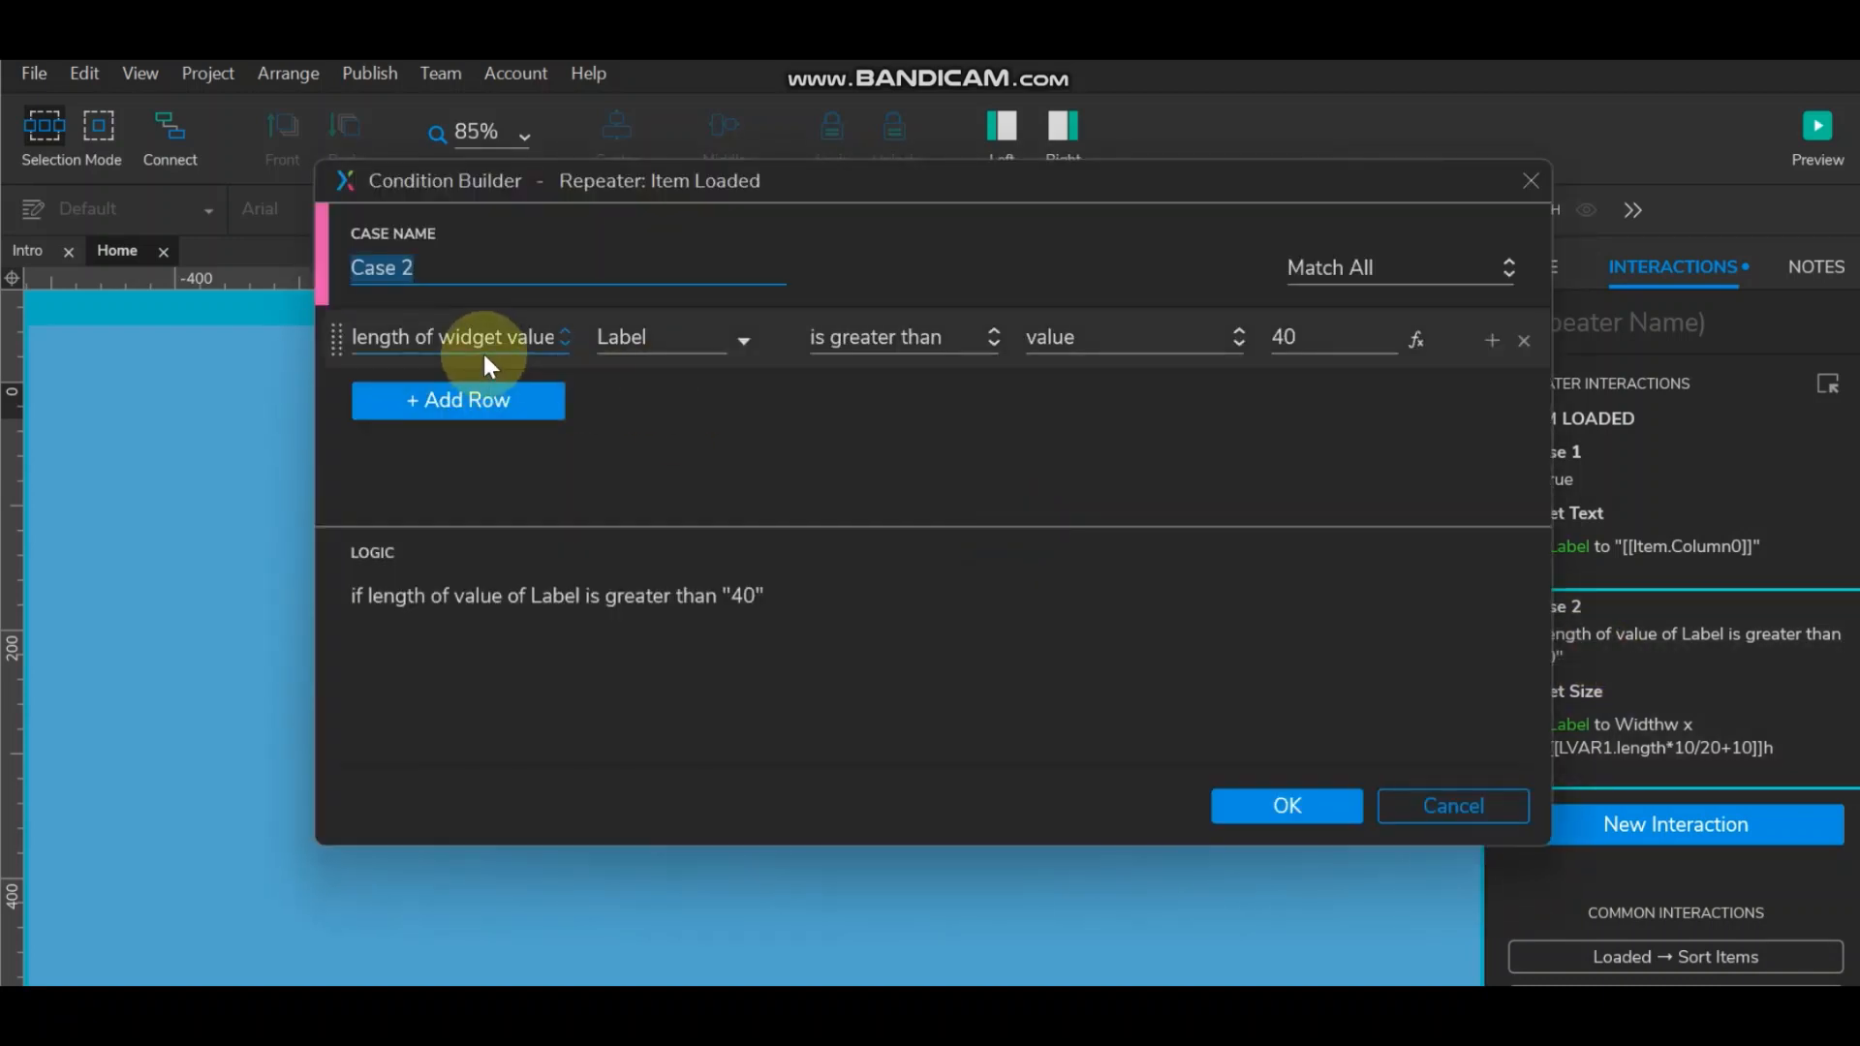
{"action": "left_click", "coordinate": [551, 347]}
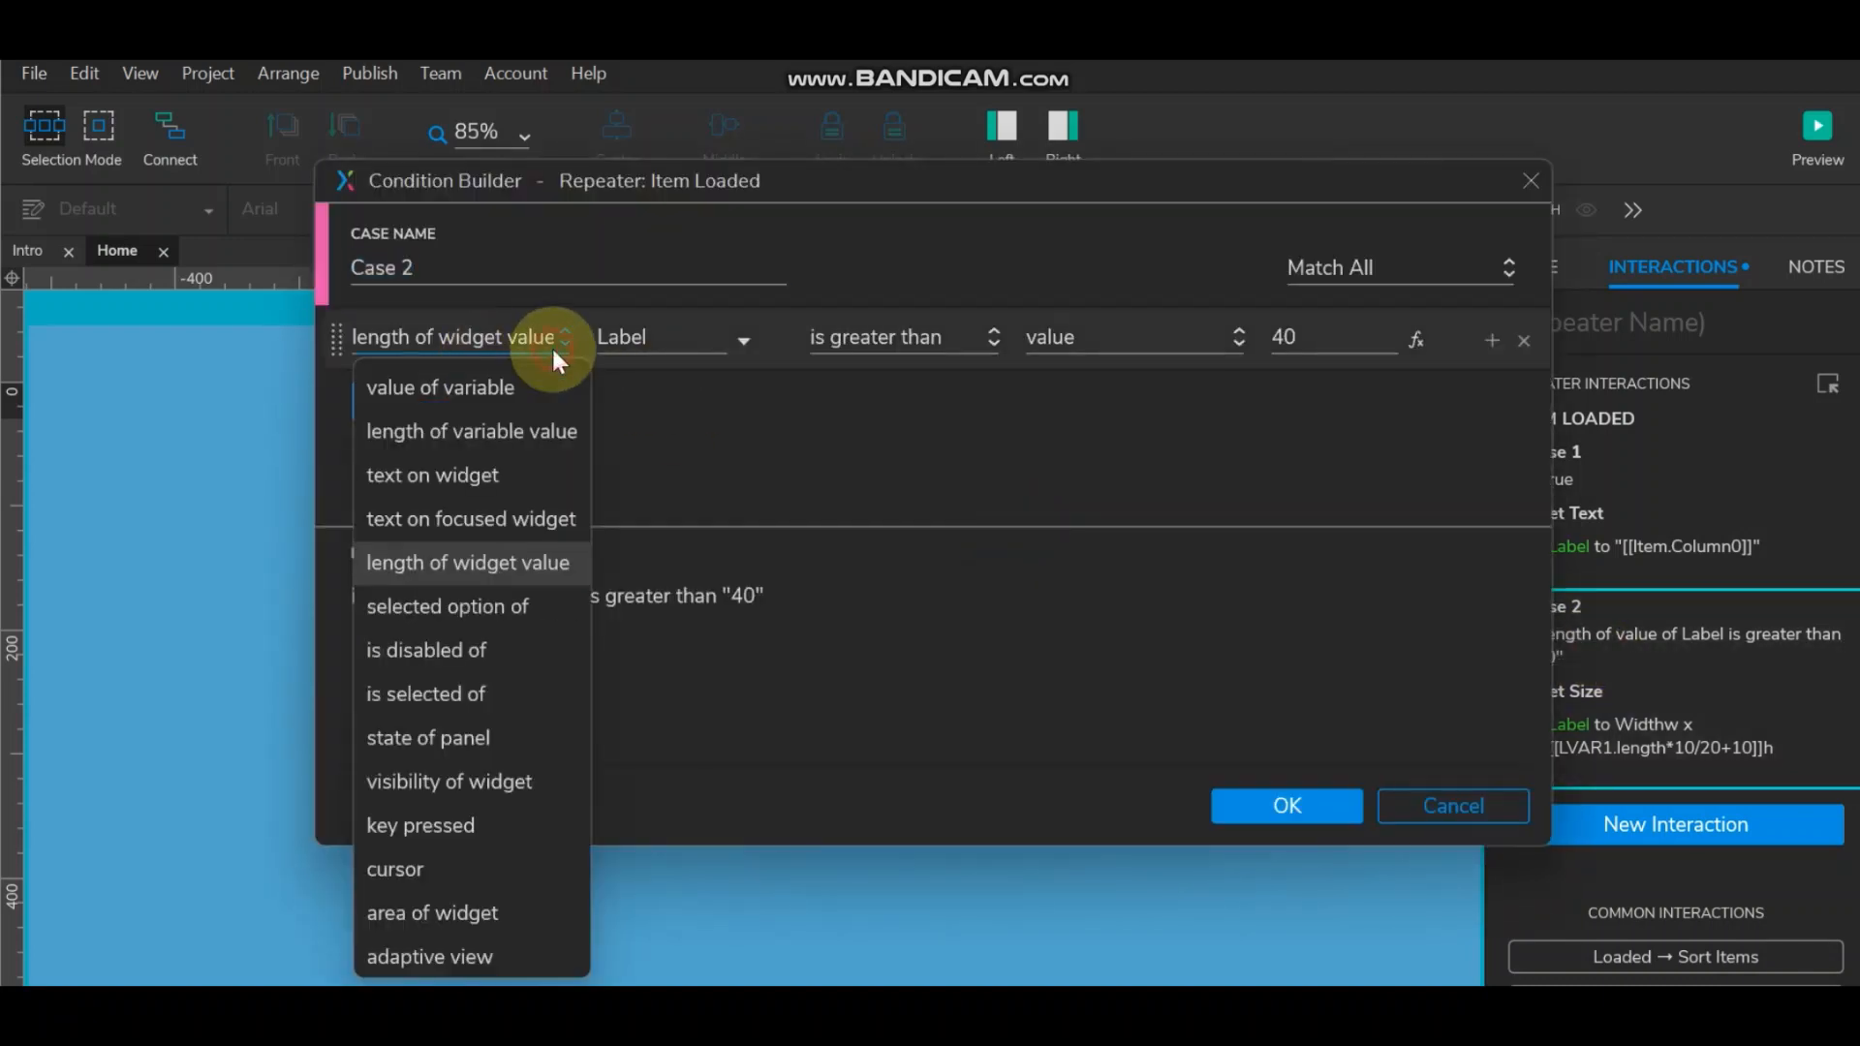
{"action": "left_click", "coordinate": [524, 561]}
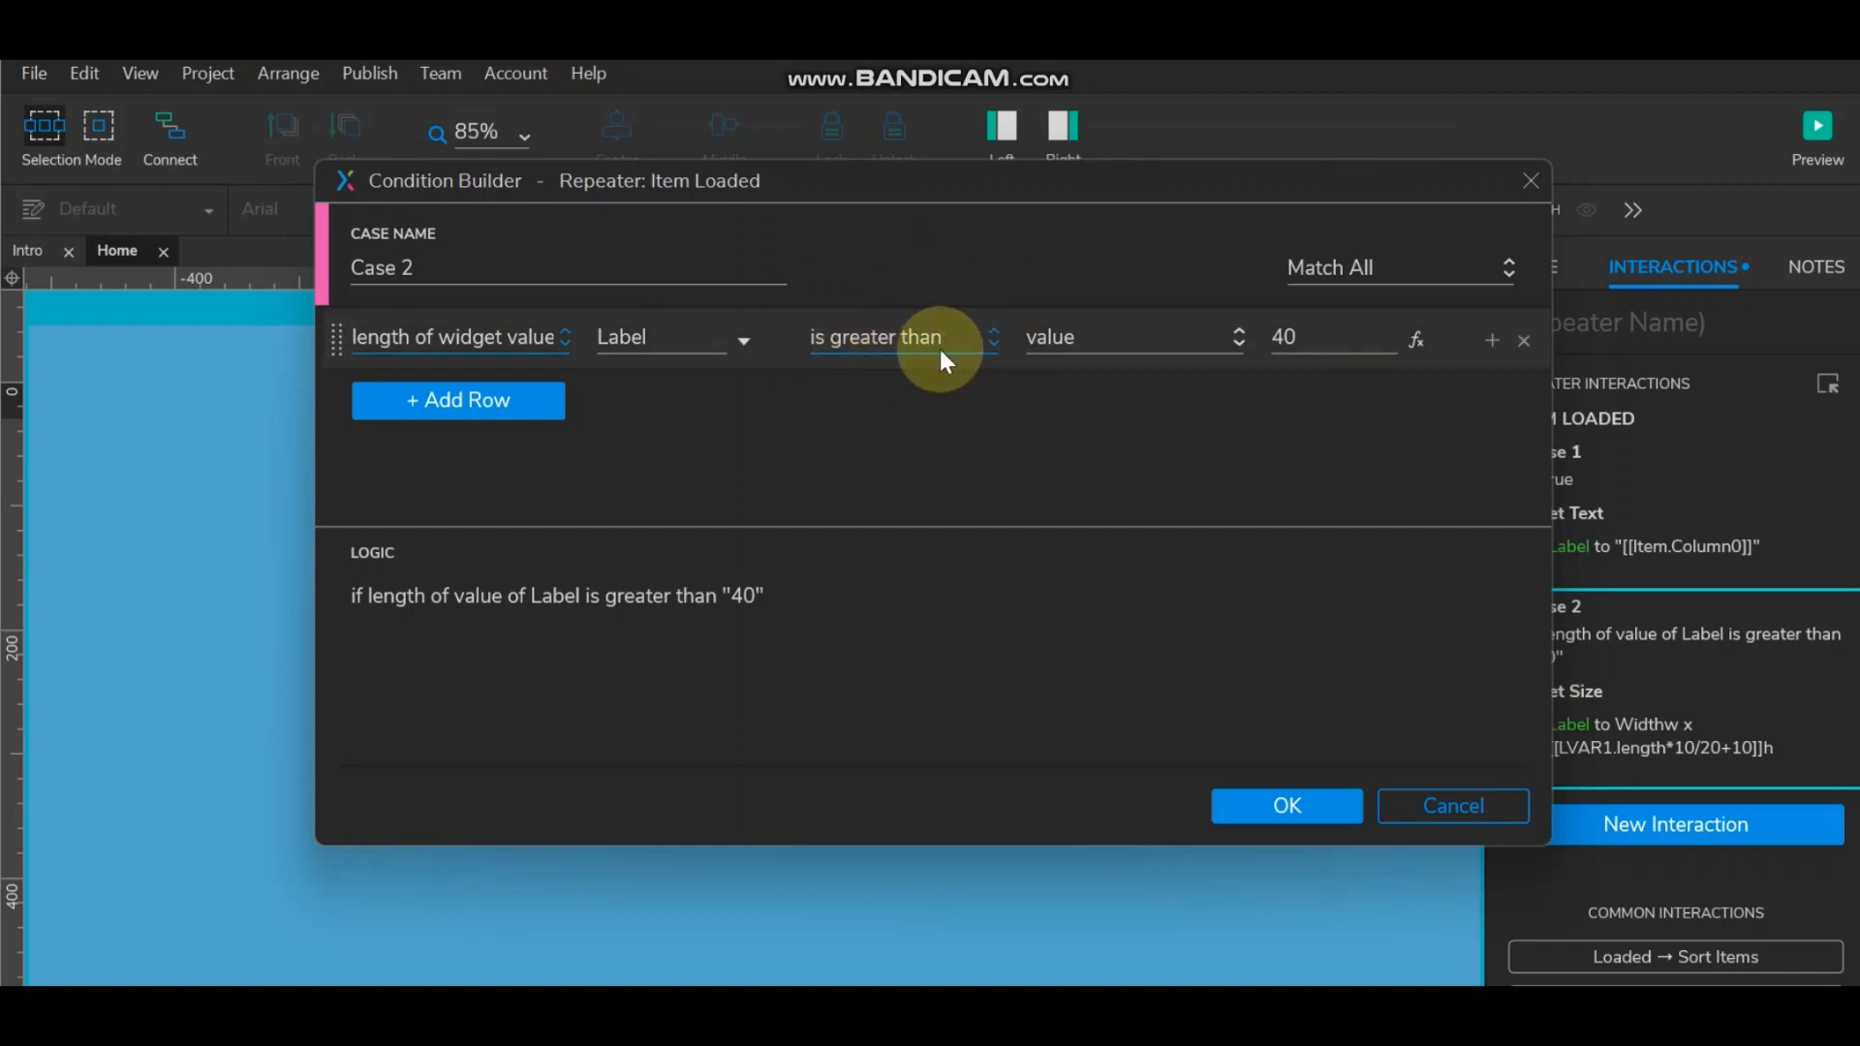
{"action": "left_click", "coordinate": [1316, 806]}
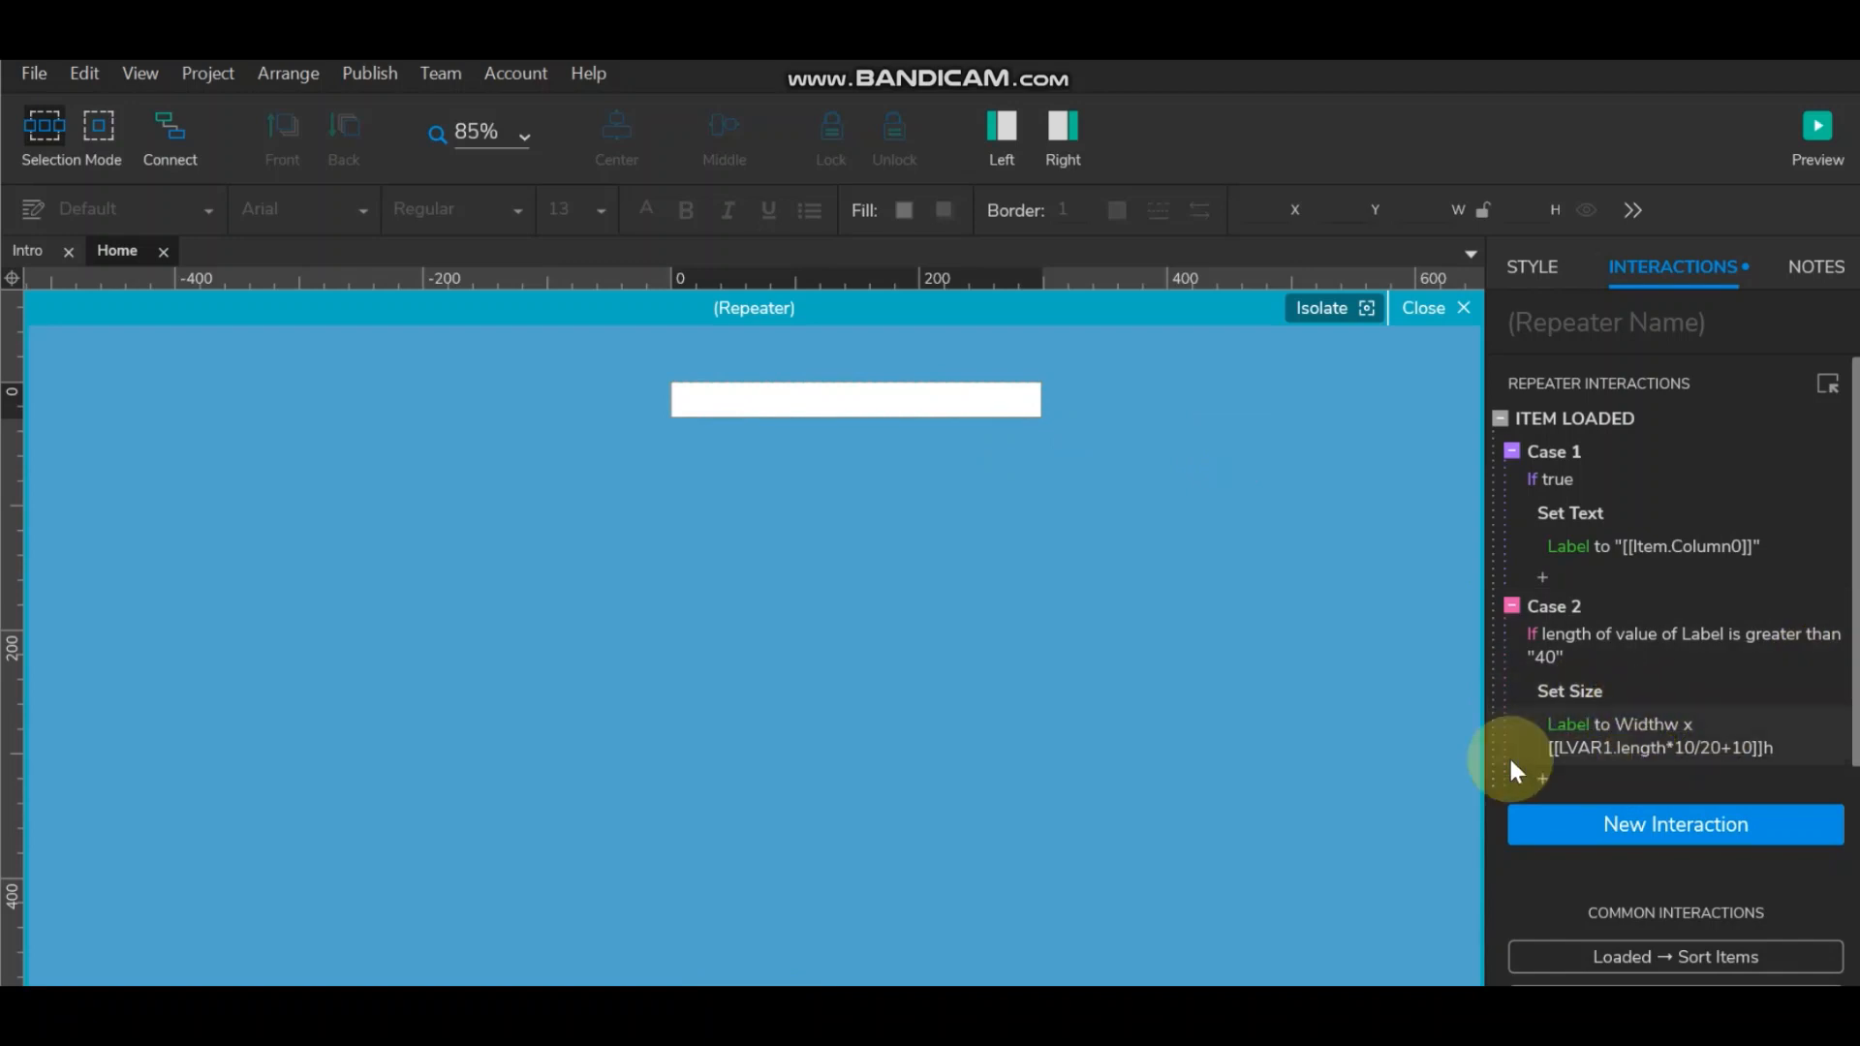
{"action": "left_click", "coordinate": [1600, 748]}
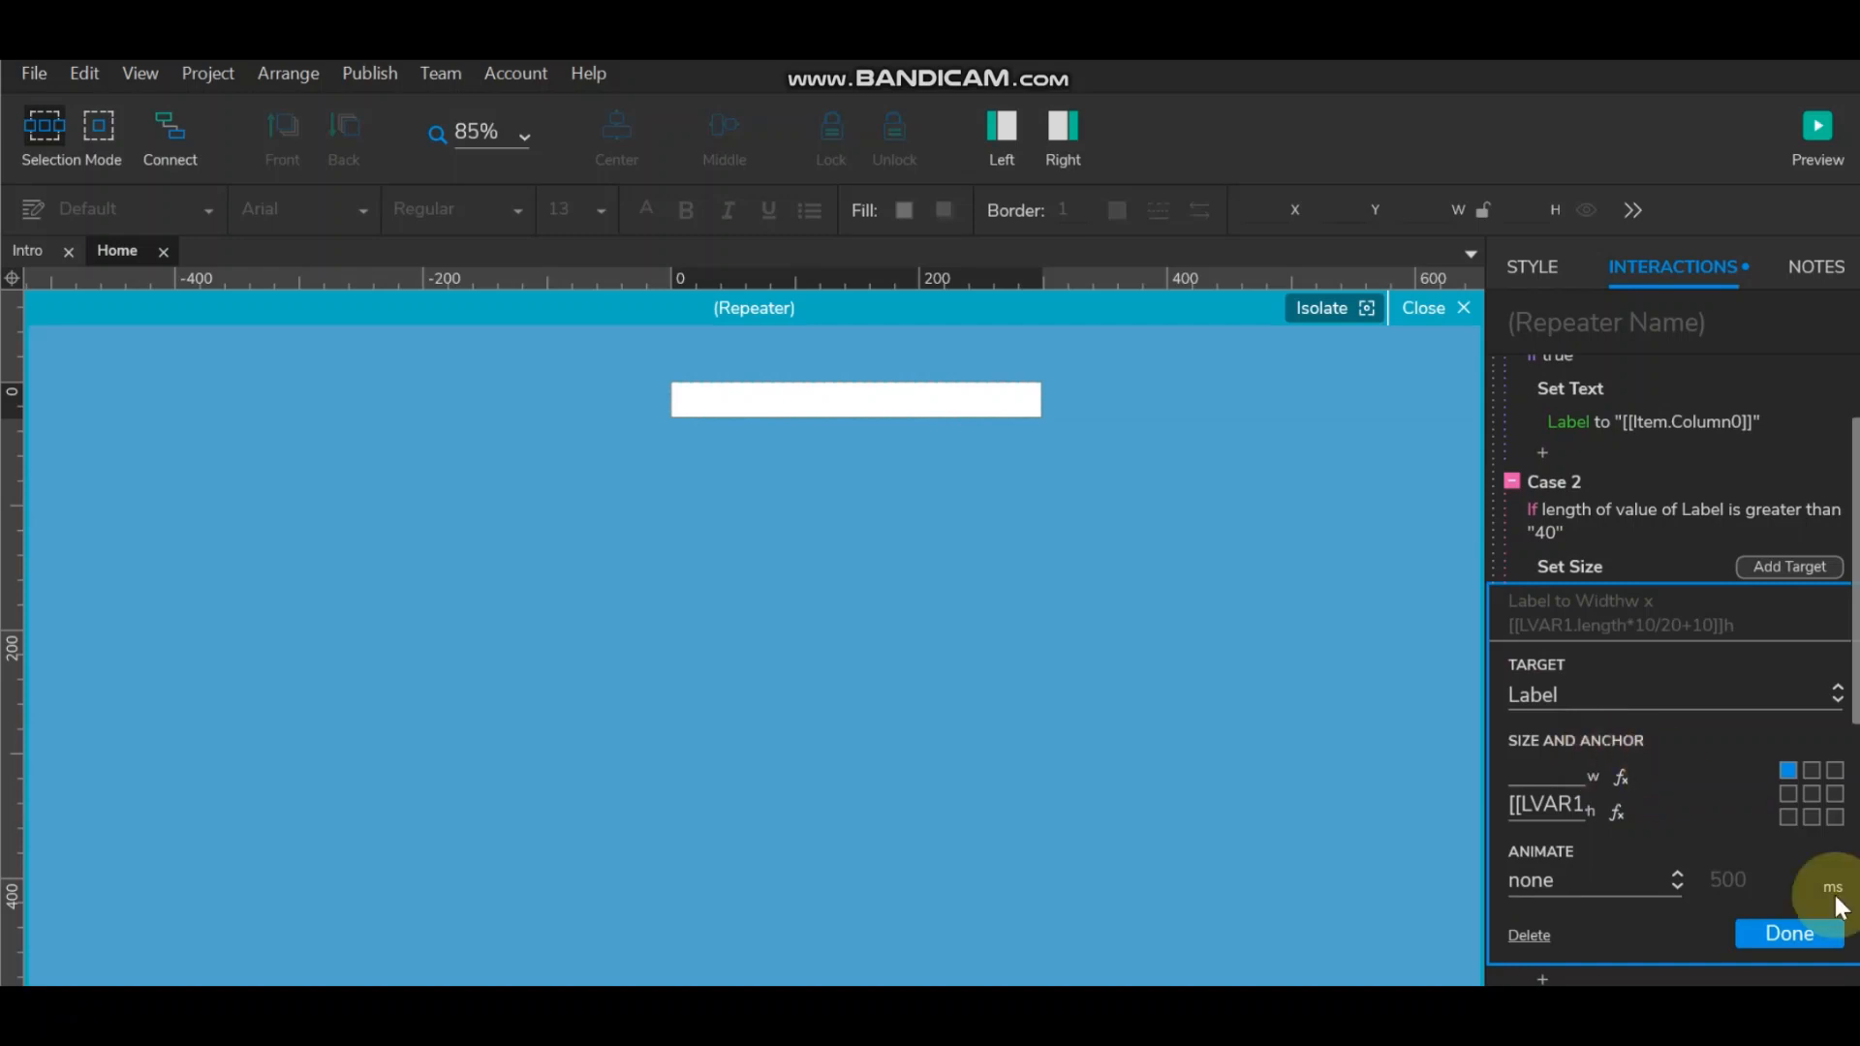
{"action": "left_click", "coordinate": [1804, 934]}
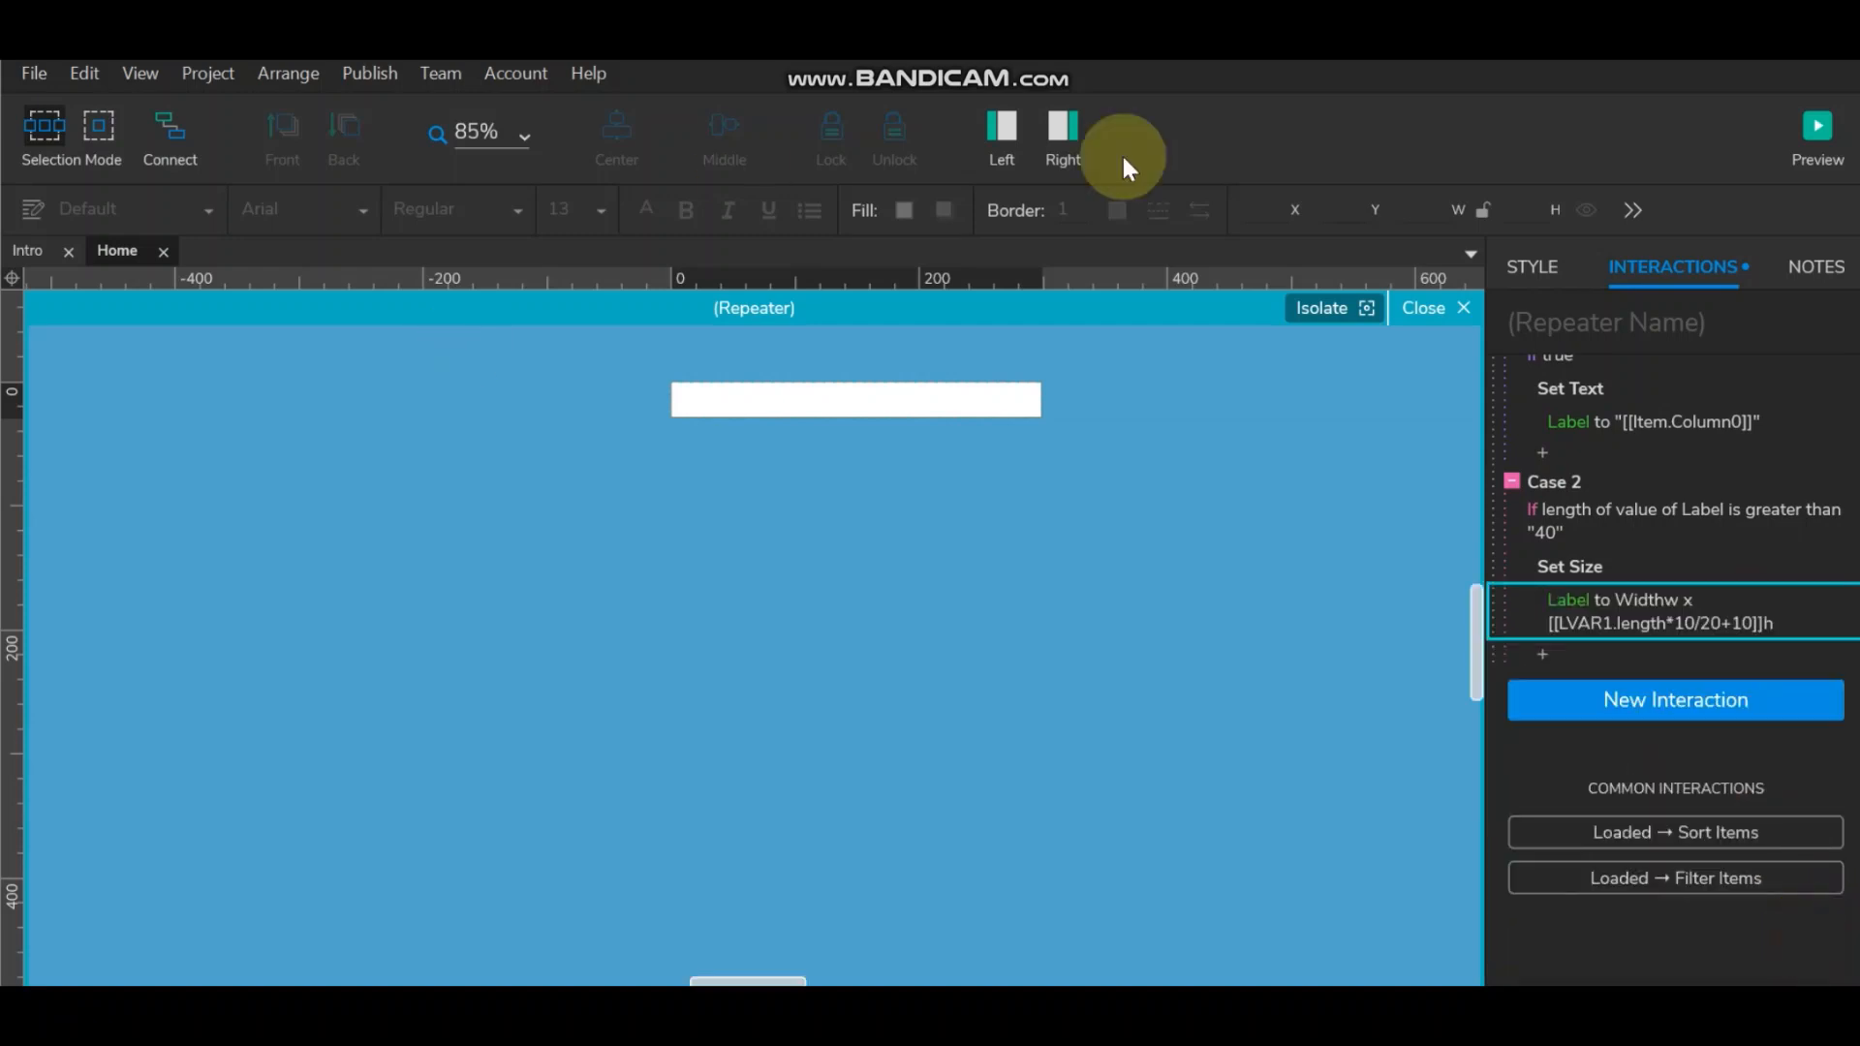
Step: Leave the repeater's item editing and preview the prototype's Home page in the browser, dismissing the password notice
{"action": "left_click", "coordinate": [1428, 308]}
{"action": "left_click", "coordinate": [1814, 124]}
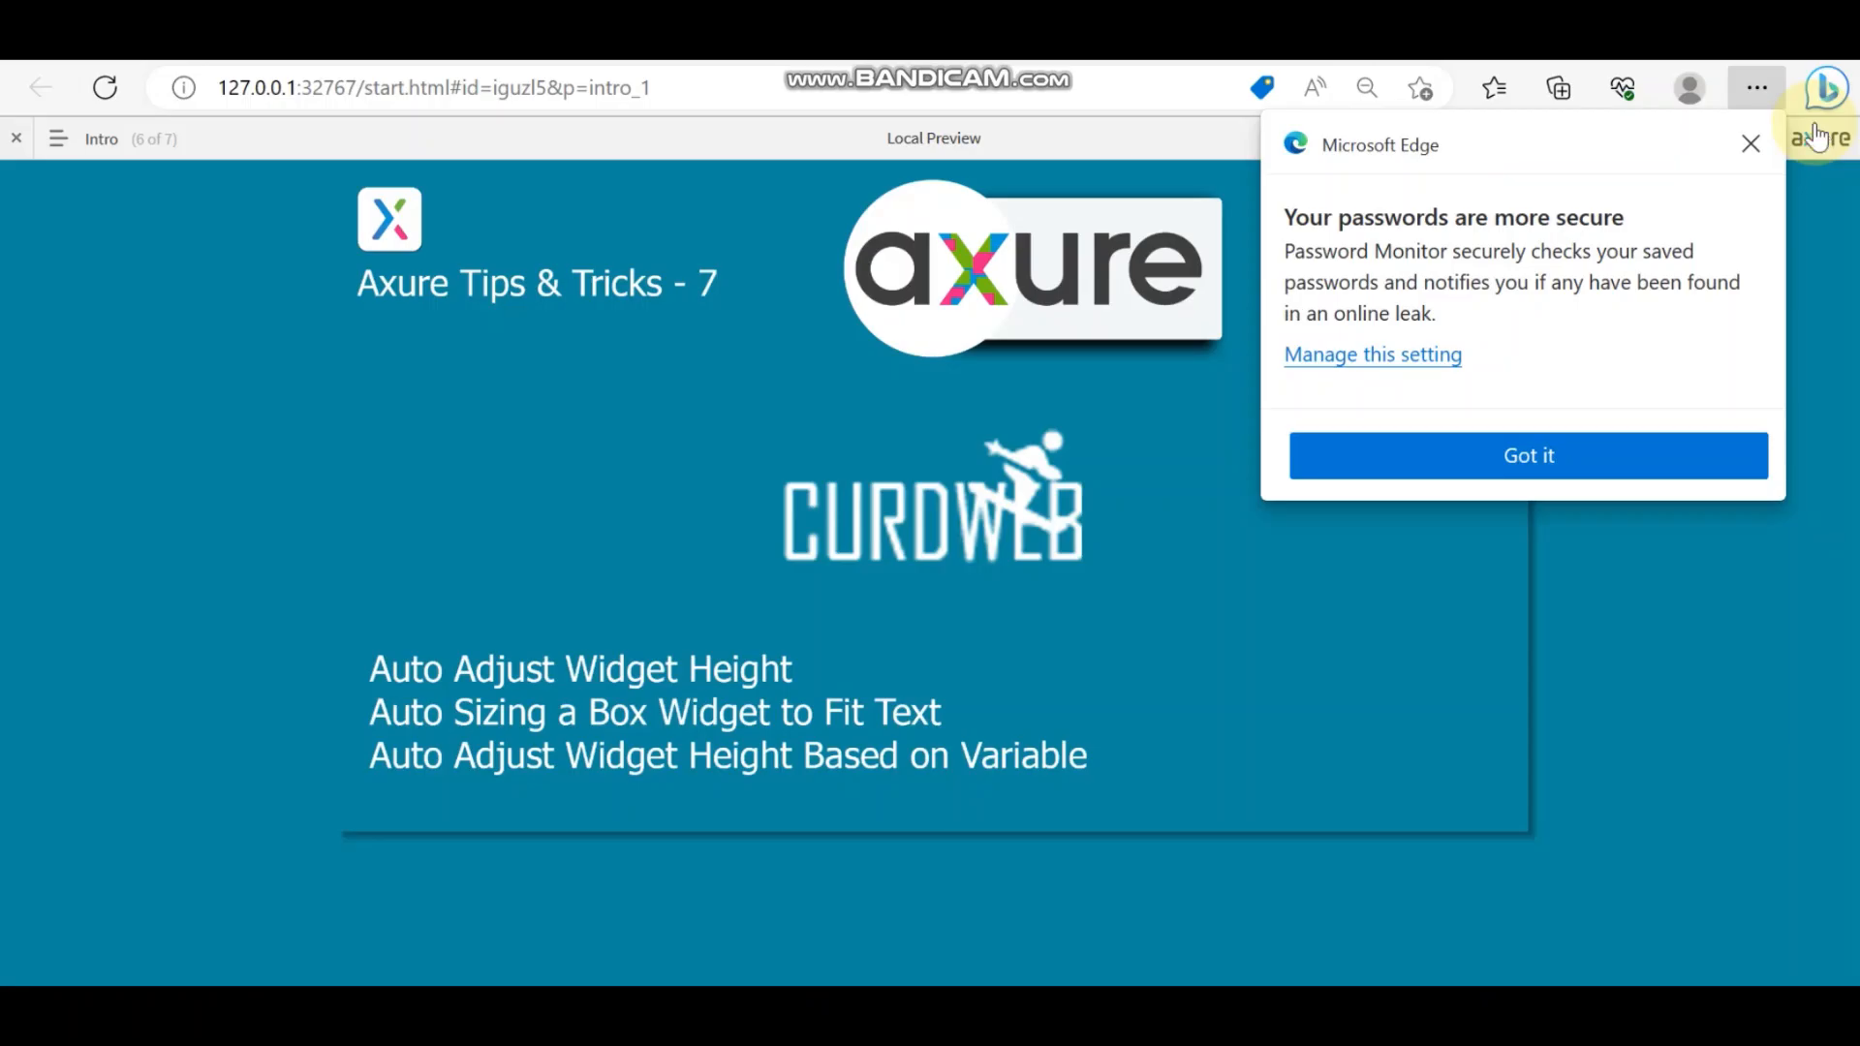
{"action": "left_click", "coordinate": [1754, 144]}
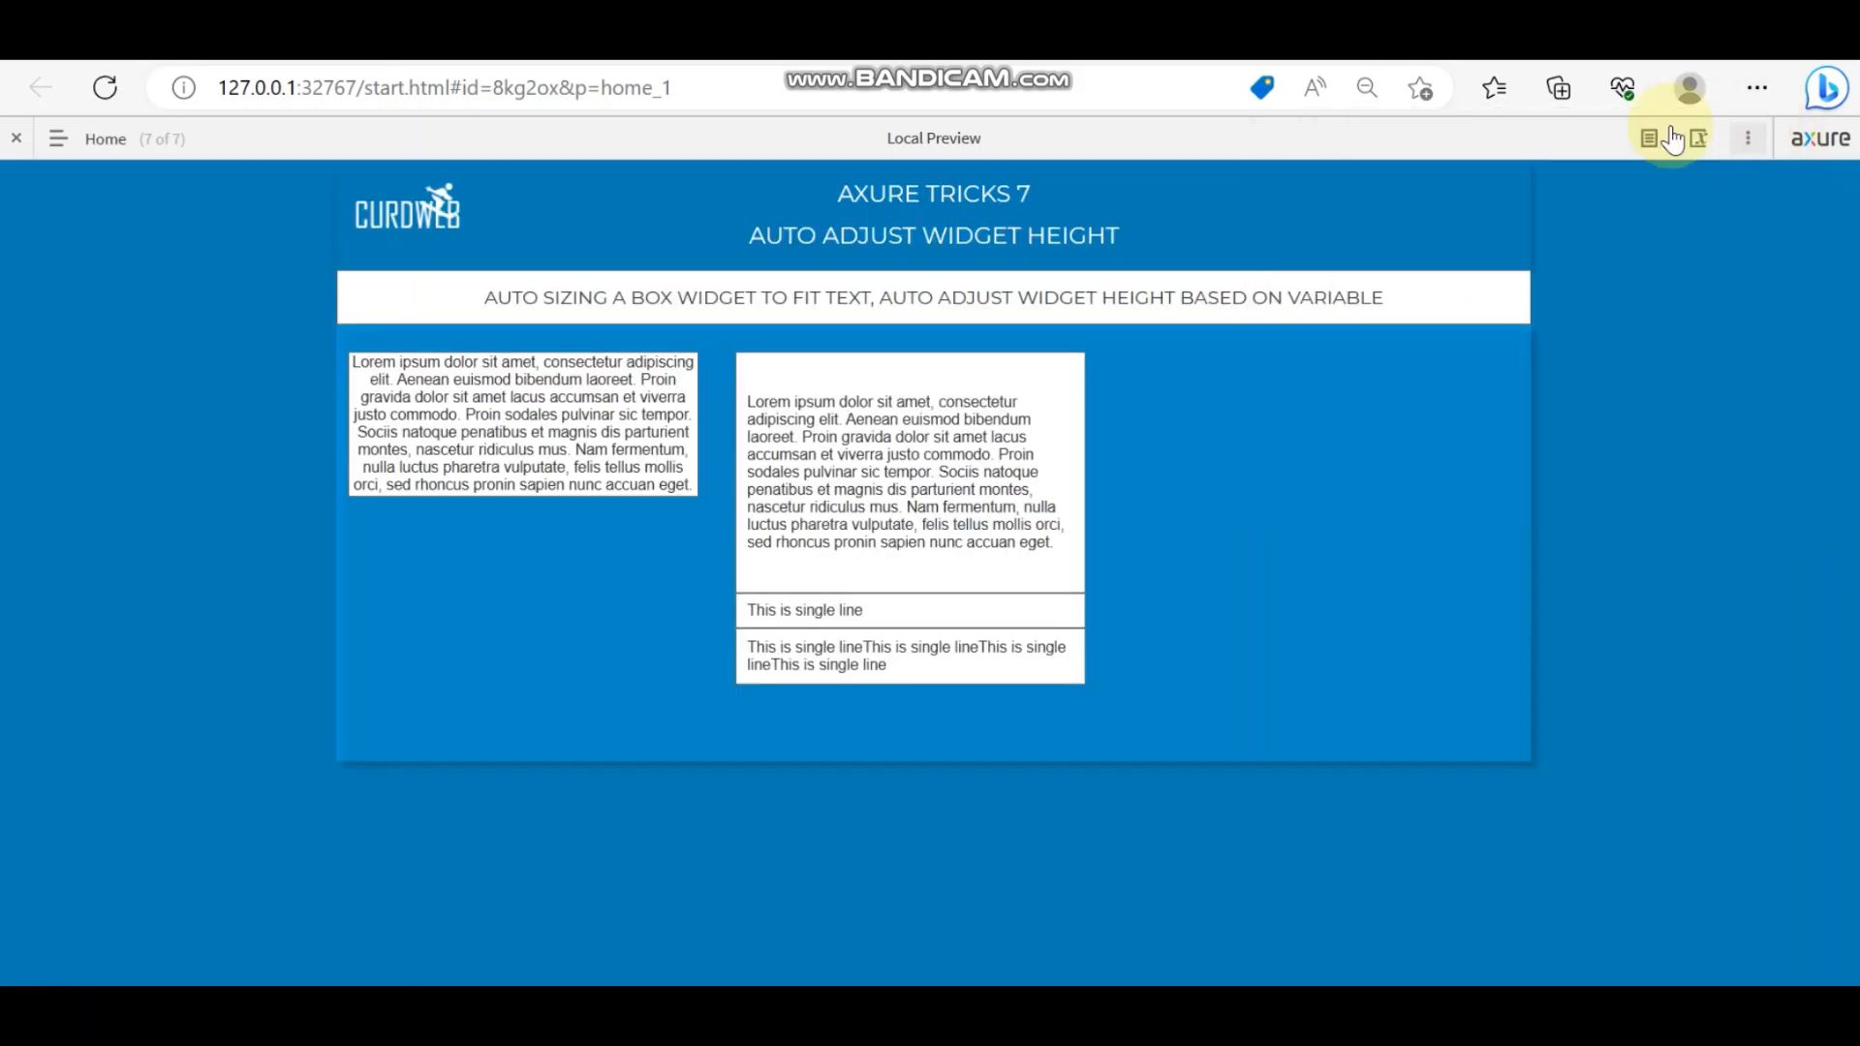